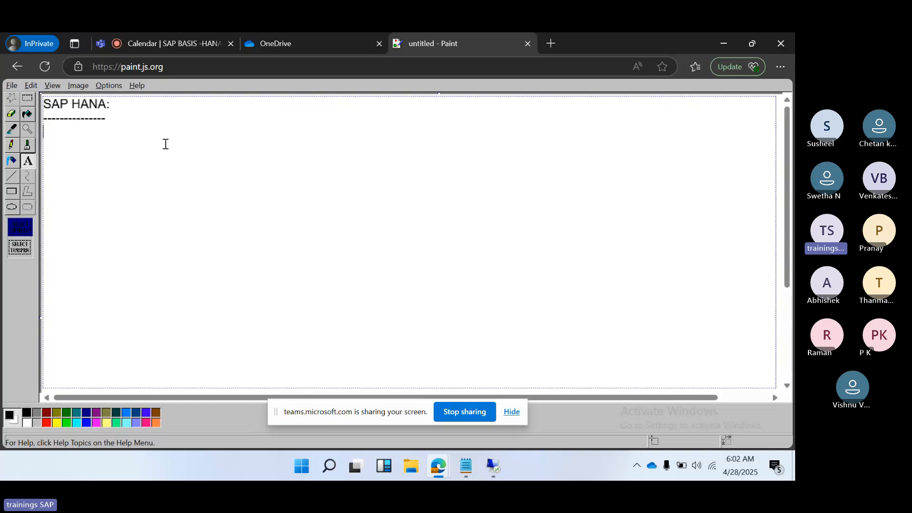
Step: Switch to SAP HANA Studio in the remote desktop session and log on to HDB@HDB with the SYSTEM user's password
click(496, 468)
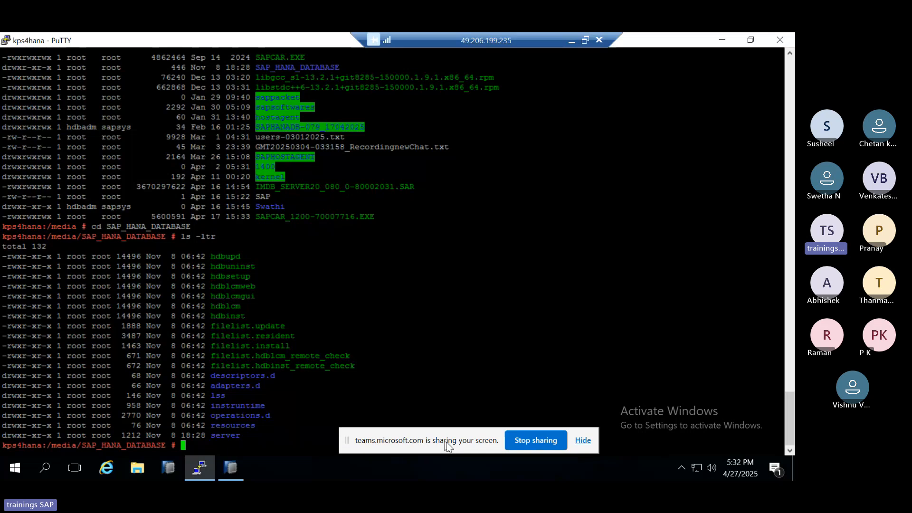
click(232, 468)
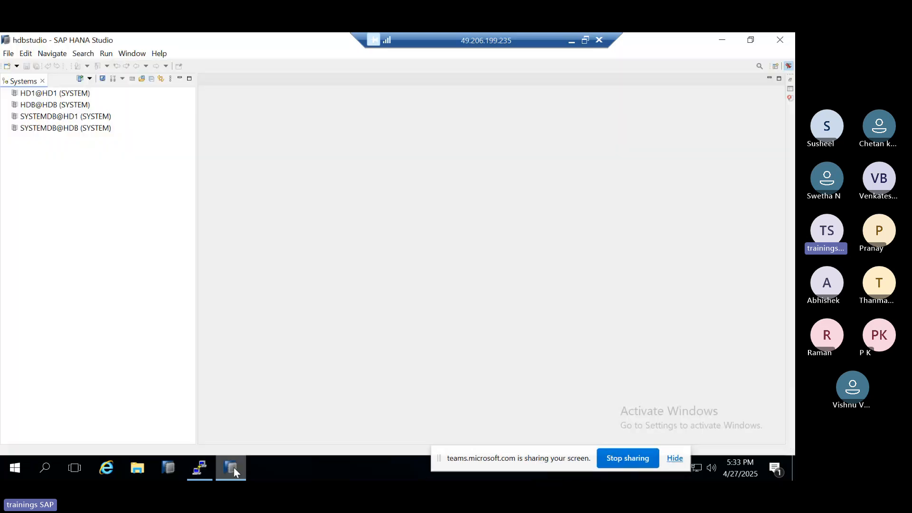
click(25, 105)
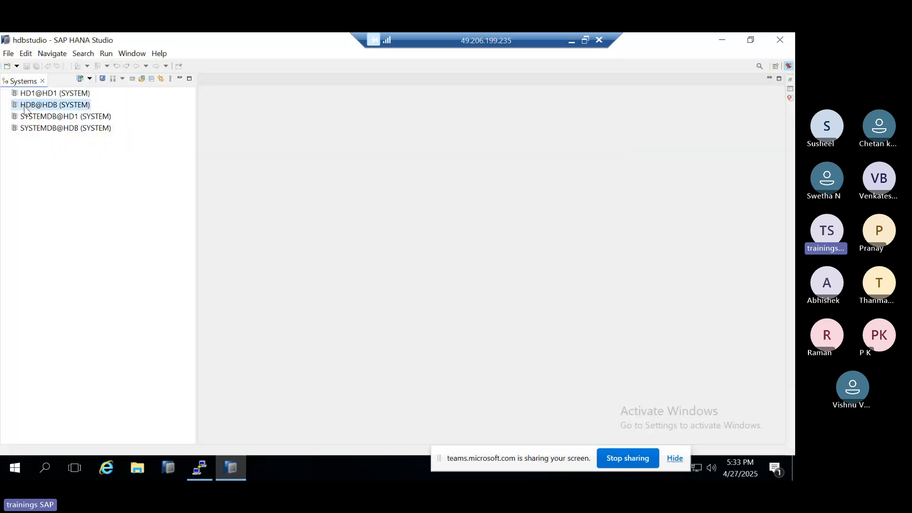
double_click(24, 108)
text(••)
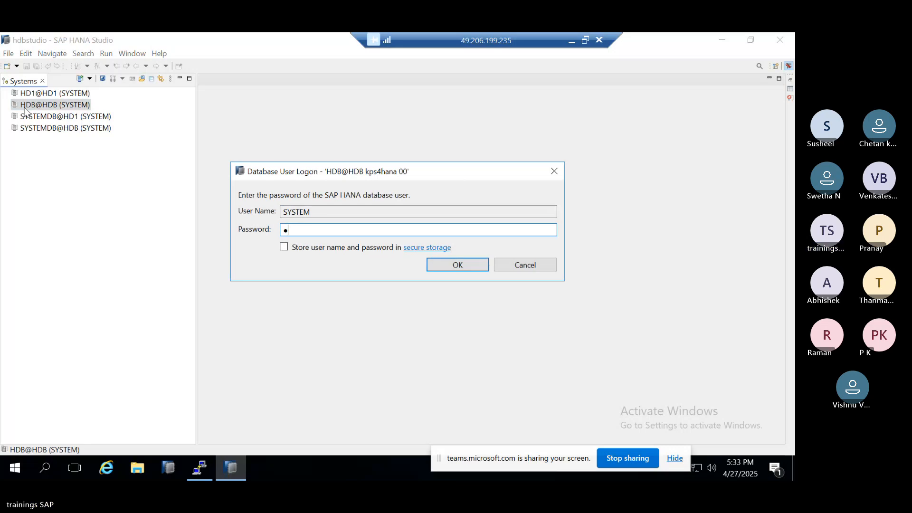
text(••••••••)
key(Return)
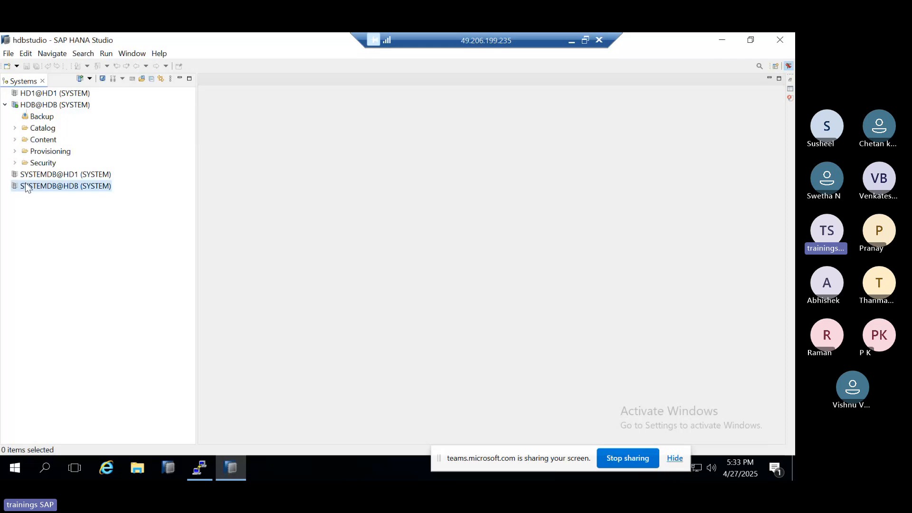
Step: Log on to the SYSTEMDB@HDB system by entering the SYSTEM user's password
double_click(26, 183)
text(•••)
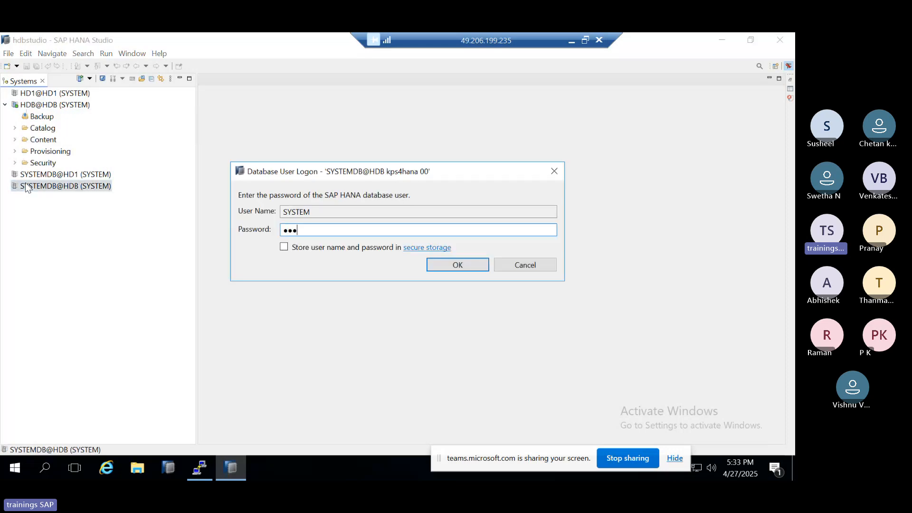
text(•••••)
key(Return)
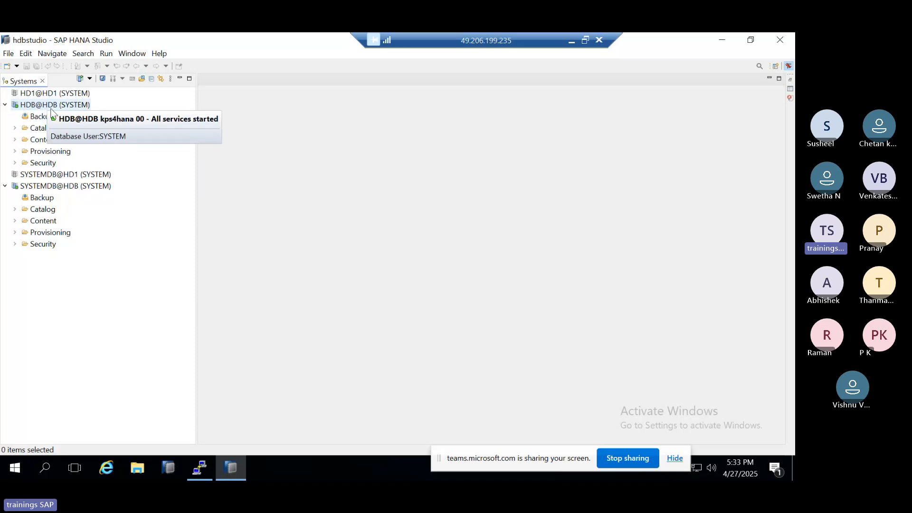
click(19, 131)
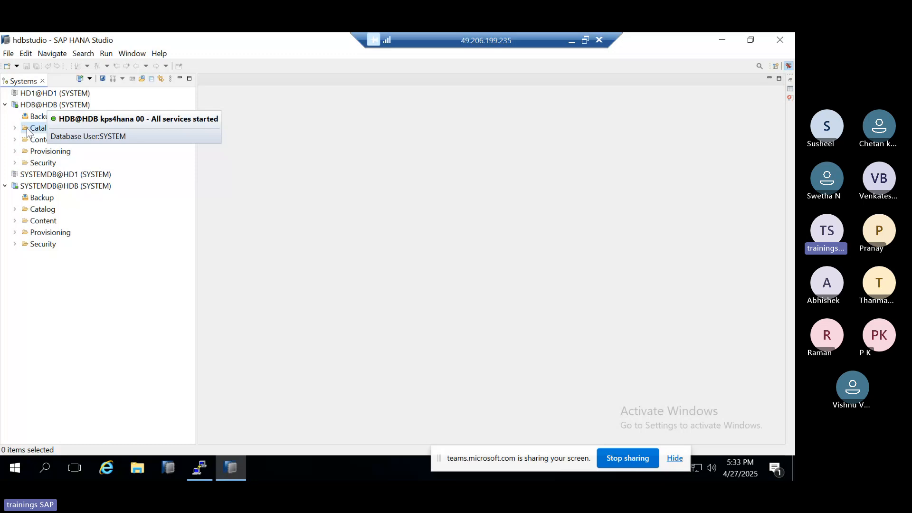
Step: Switch to the Teams meeting in the browser and admit everyone waiting in the lobby
click(572, 42)
click(185, 43)
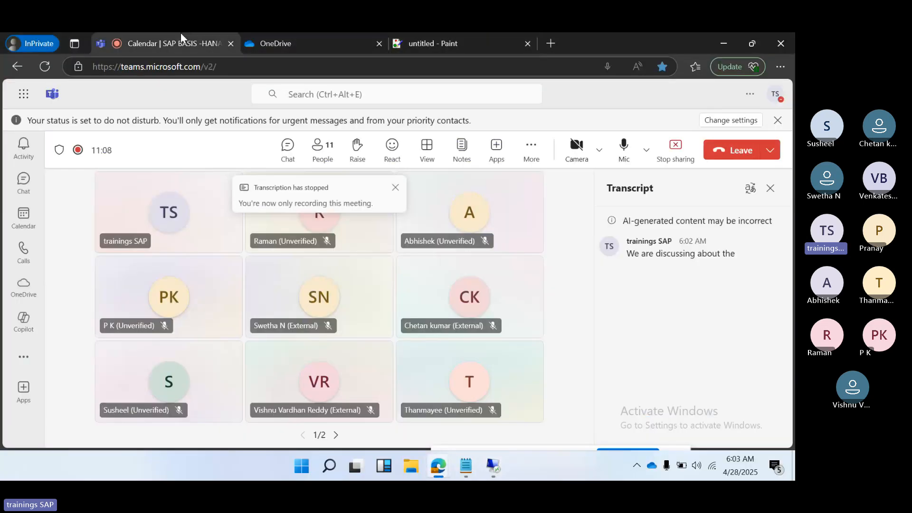
click(322, 148)
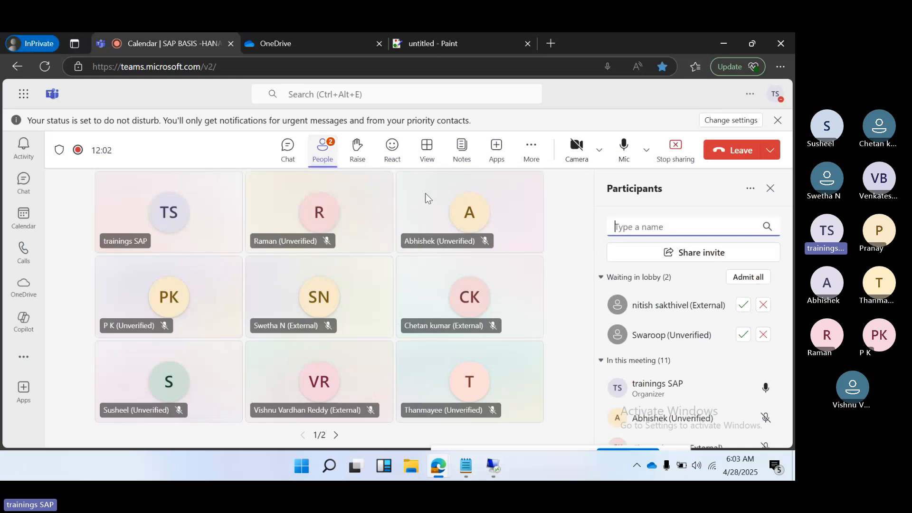
click(748, 277)
Step: Return to SAP HANA Studio and expand the HDB@HDB catalog down to the tables of the SYS schema
click(450, 52)
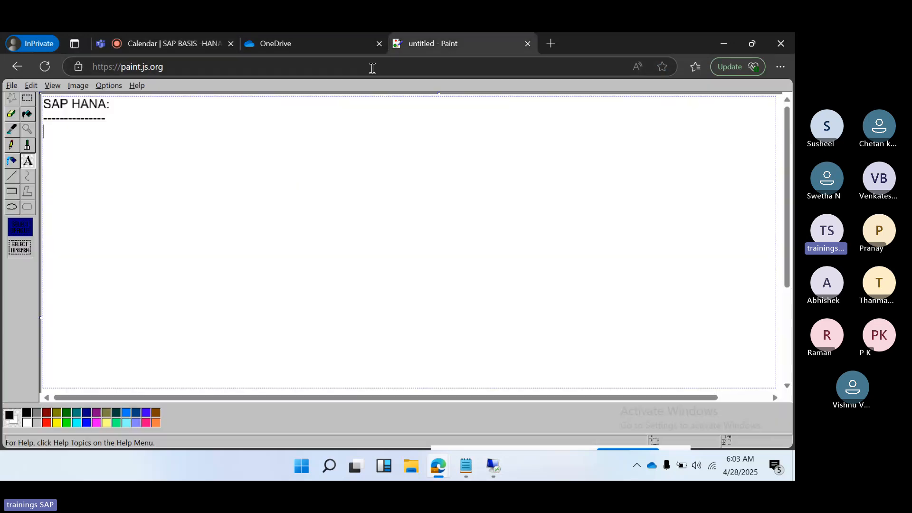
click(495, 467)
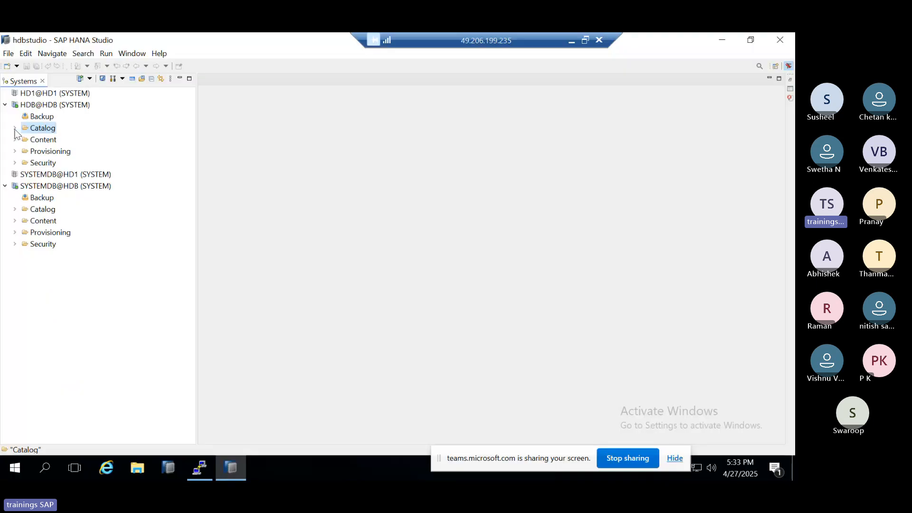
click(15, 129)
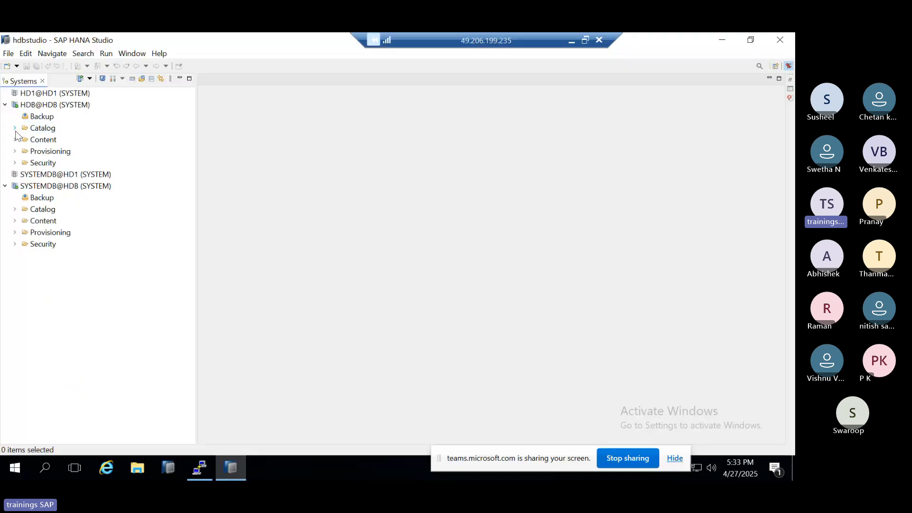
click(15, 128)
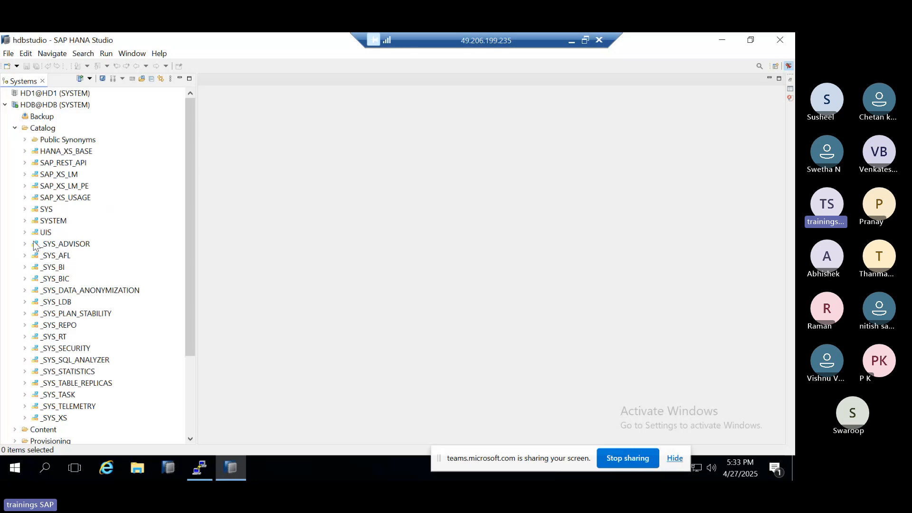
click(25, 210)
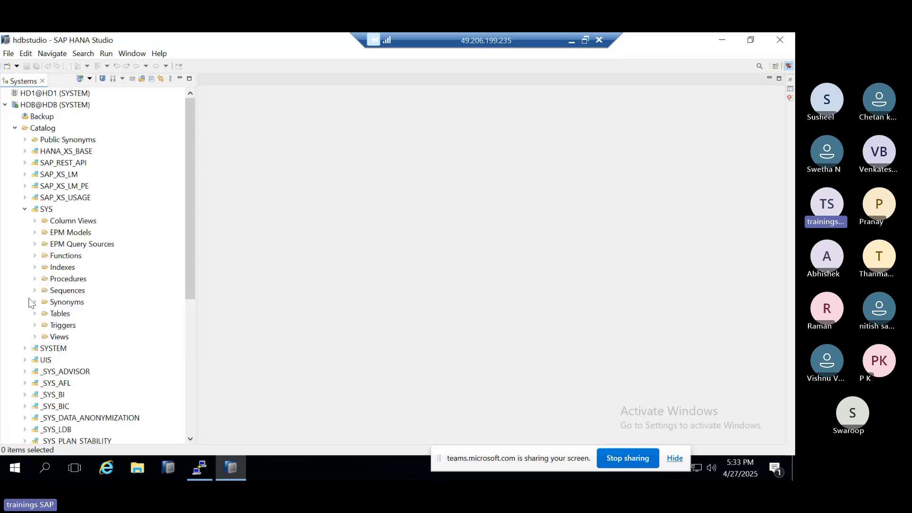
click(35, 313)
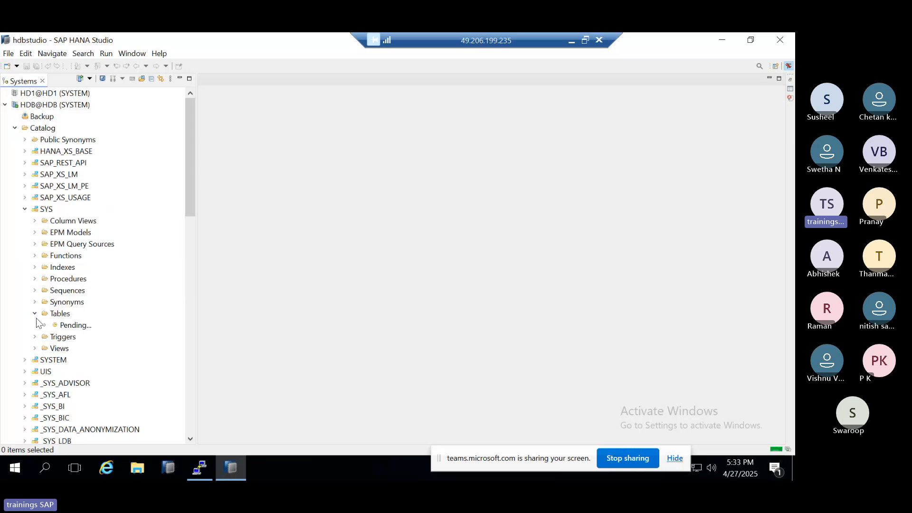
Step: Open the data preview of the CE_SCENARIOS_ table in the SYS schema, then close it
scroll(85, 380, down, 5)
click(83, 372)
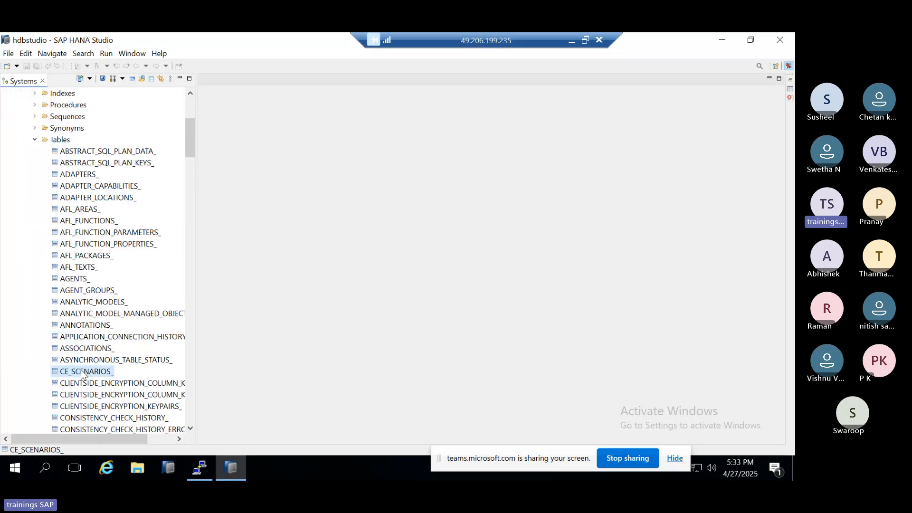
right_click(82, 373)
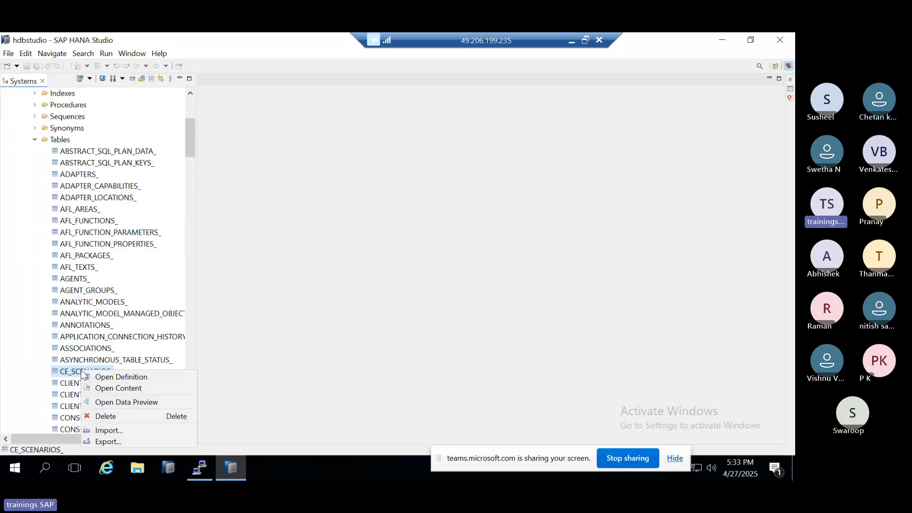
click(105, 403)
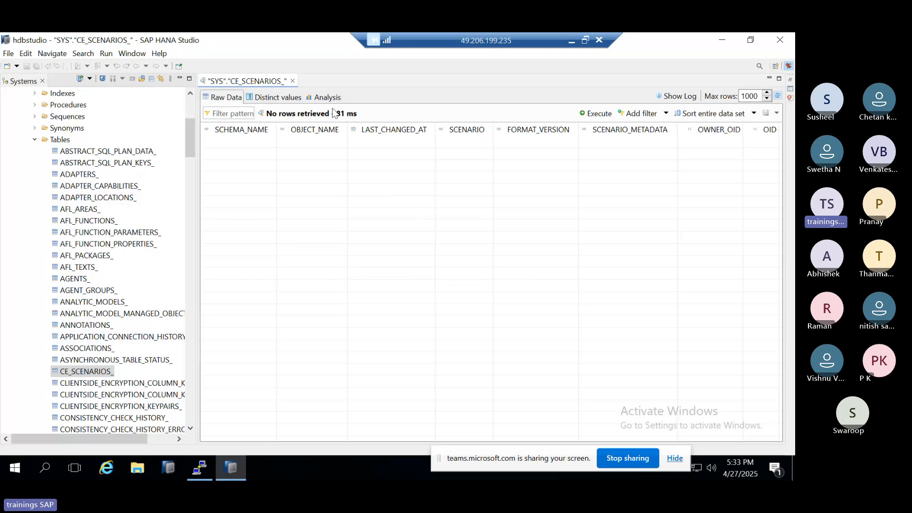
click(292, 80)
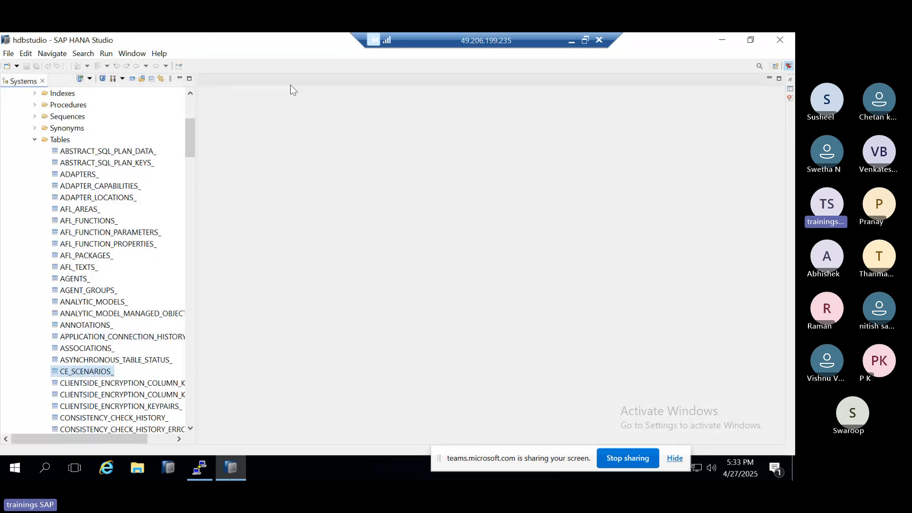
Step: Collapse the SYS tables, the SYS schema and the Catalog folder of HDB@HDB
click(29, 138)
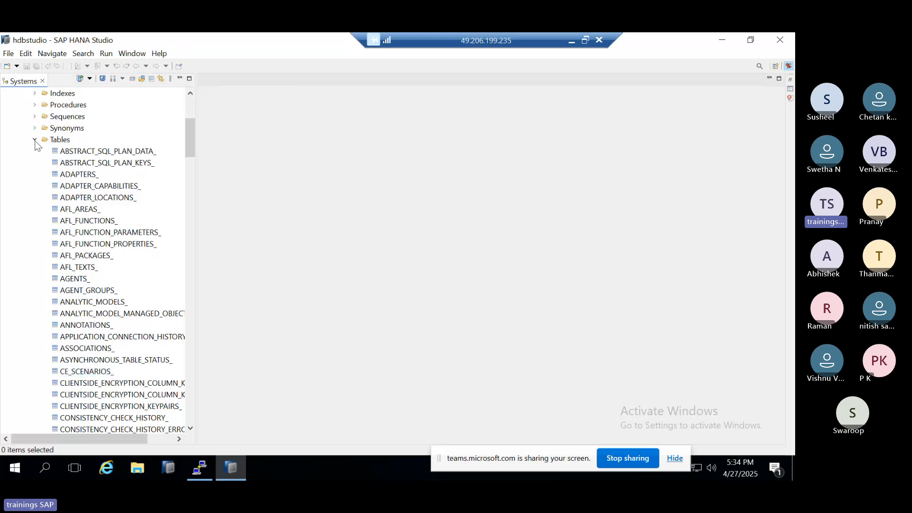
click(34, 139)
scroll(35, 169, up, 4)
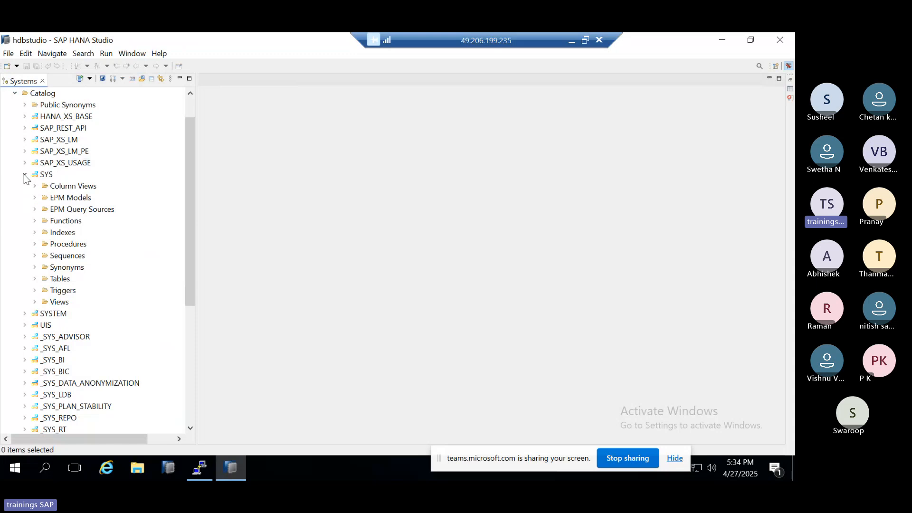
click(25, 175)
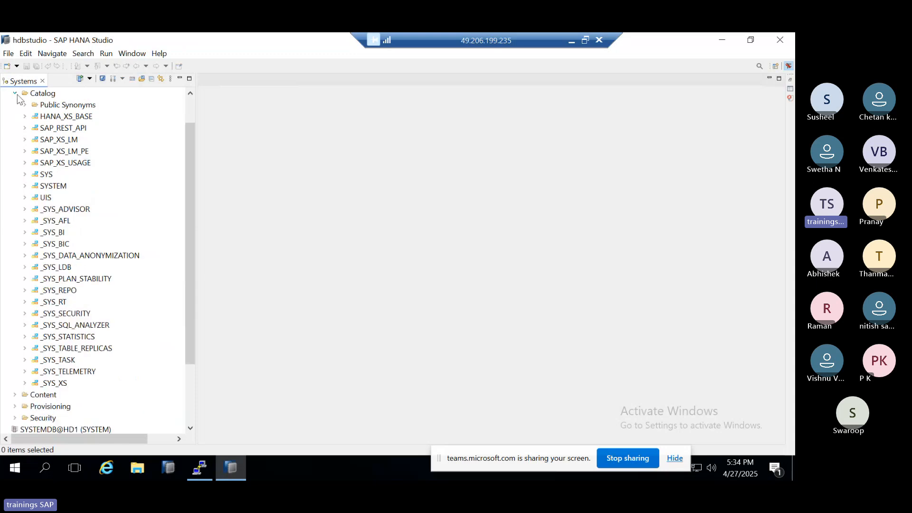
click(15, 94)
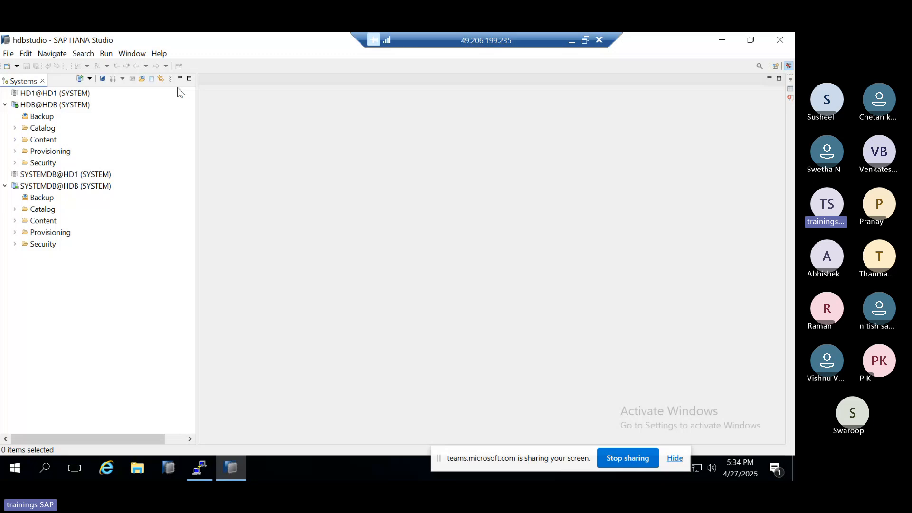
Step: Expand the Content folder of HDB@HDB, view the available actions for the system-local package, and collapse the folder again
click(15, 140)
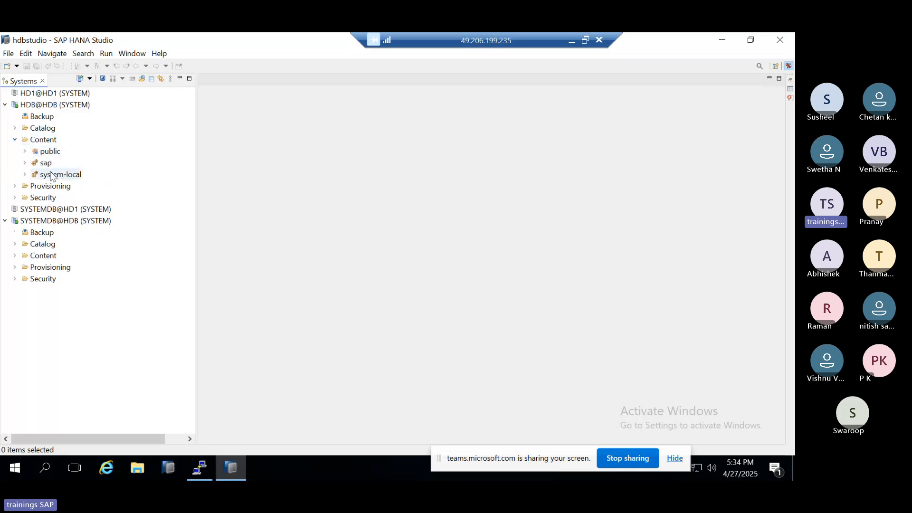
click(52, 175)
right_click(51, 173)
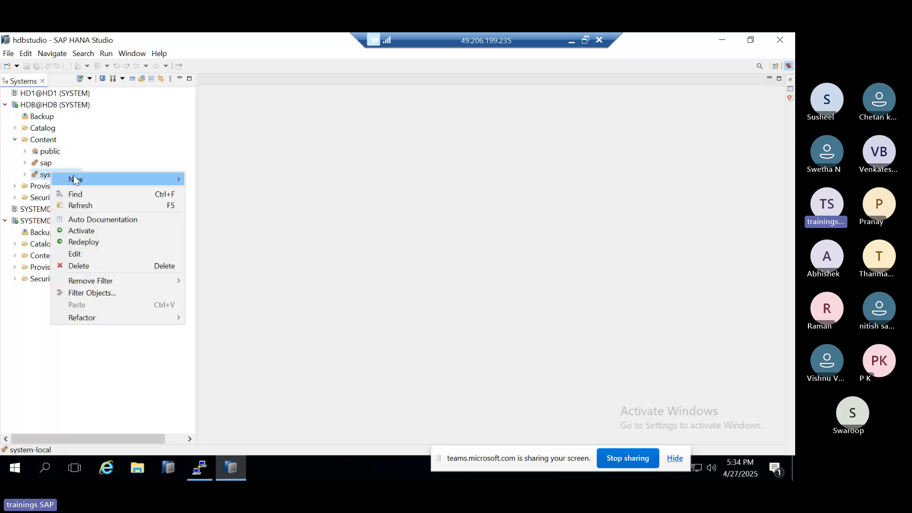
mouse_move(73, 176)
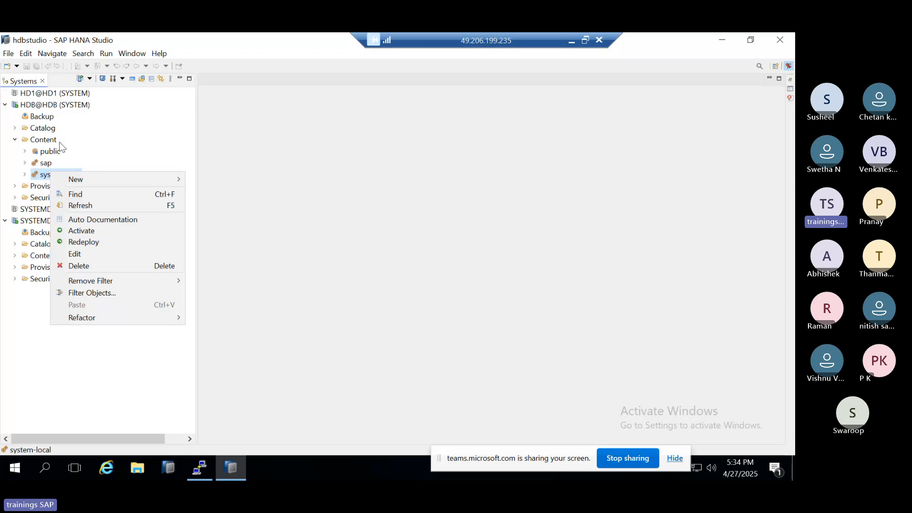
click(15, 140)
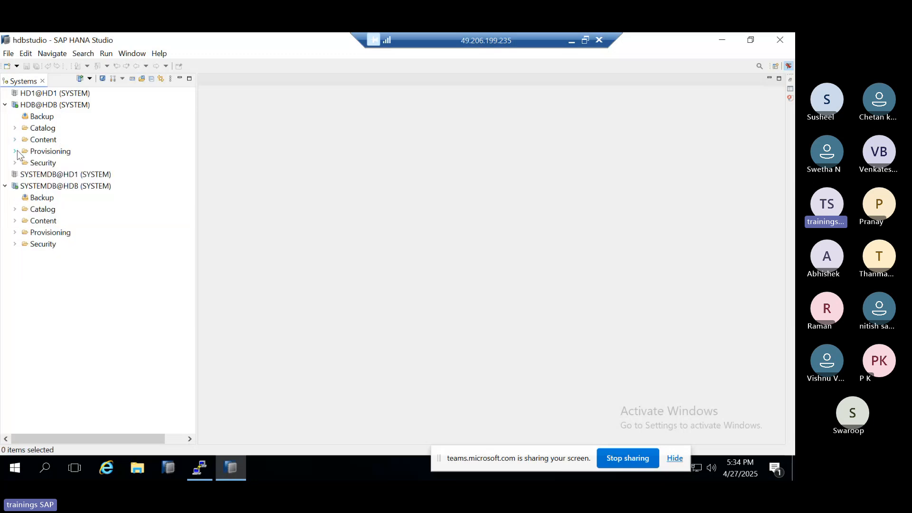
Step: Expand the Provisioning folder of HDB@HDB to examine its entries
click(17, 151)
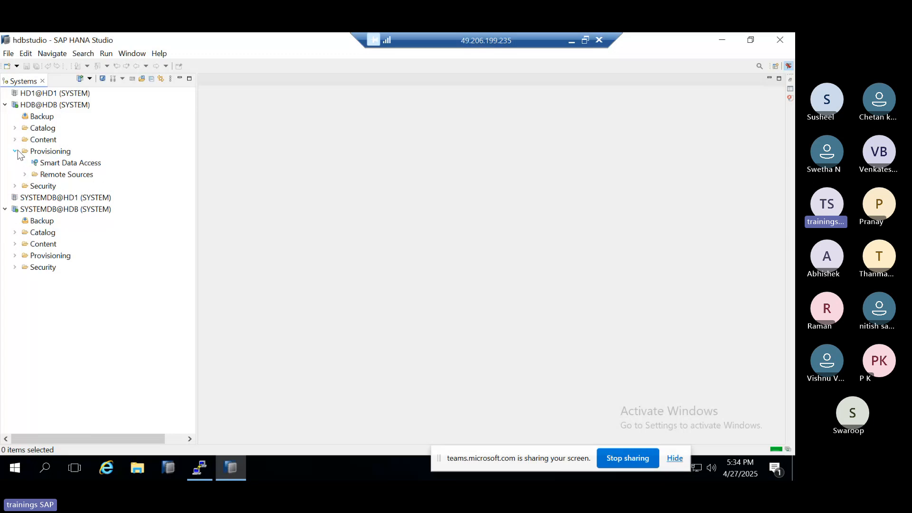
click(15, 152)
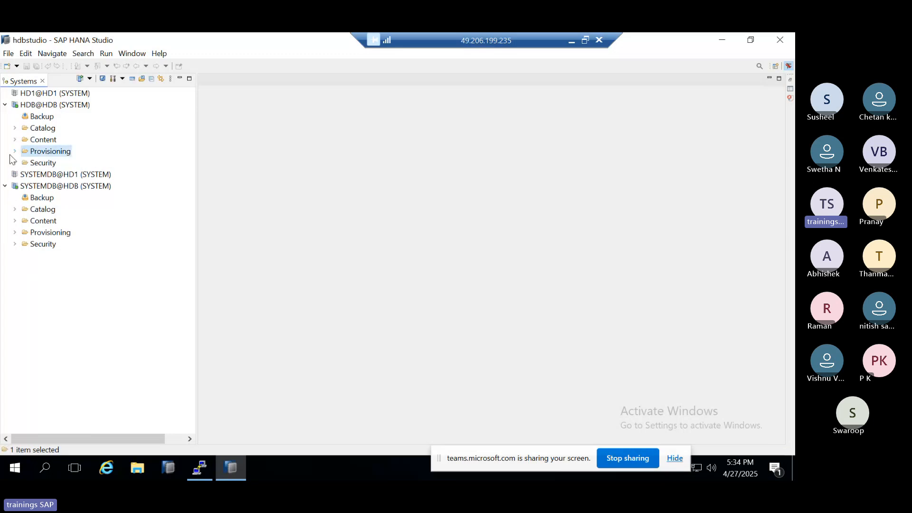
click(39, 140)
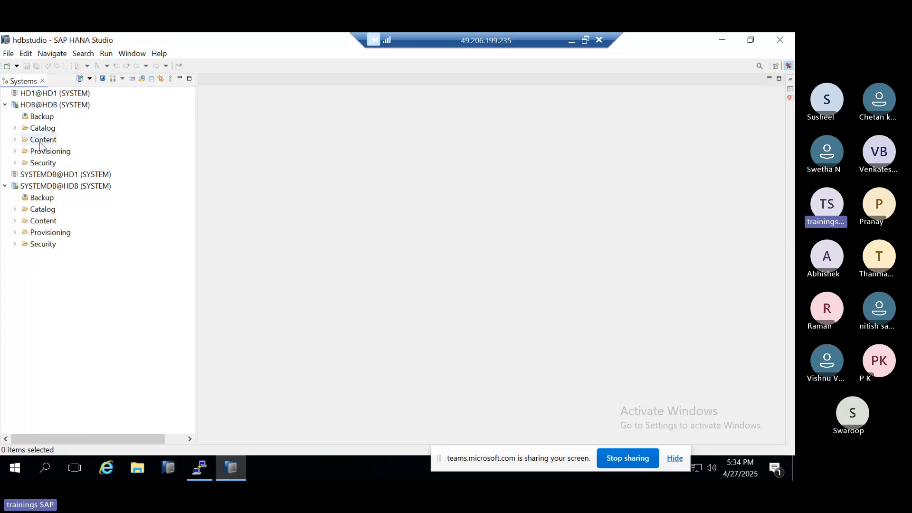
click(16, 151)
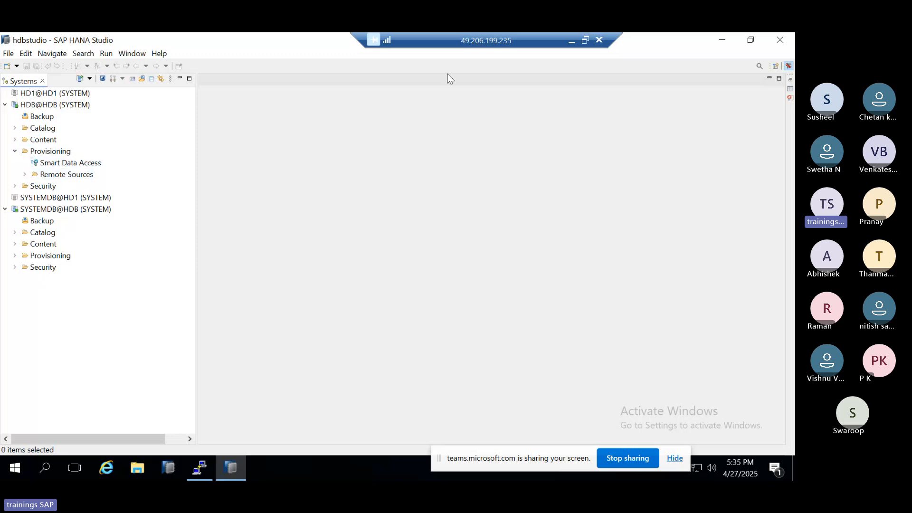
Step: Minimize the remote desktop session, switch to the Teams meeting and admit the participant waiting in the lobby
click(580, 42)
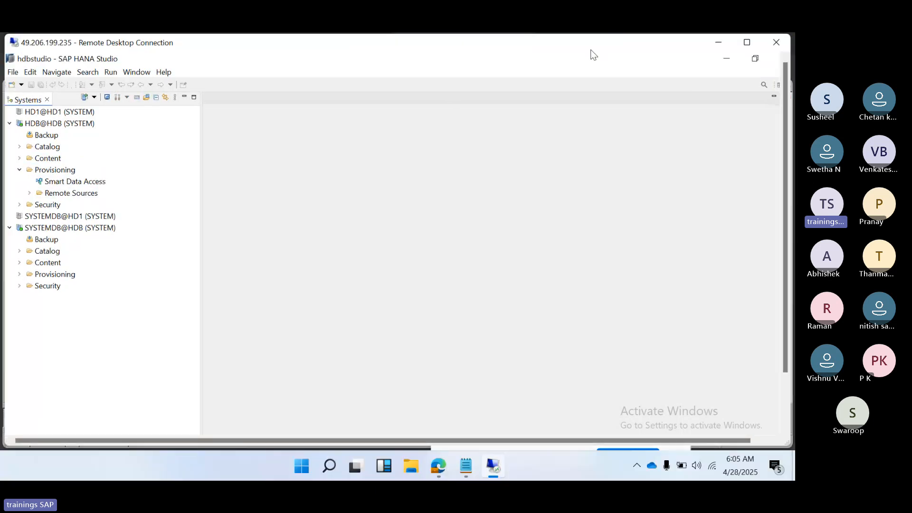
click(718, 42)
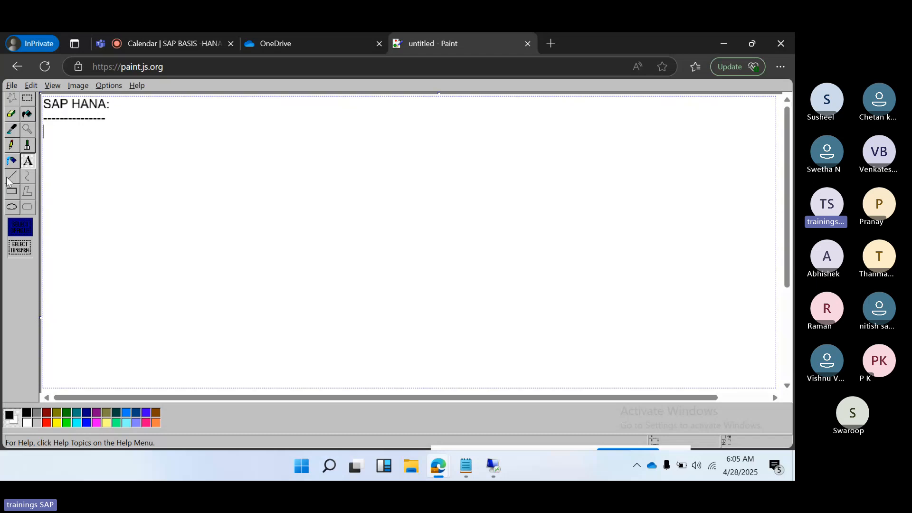
click(178, 42)
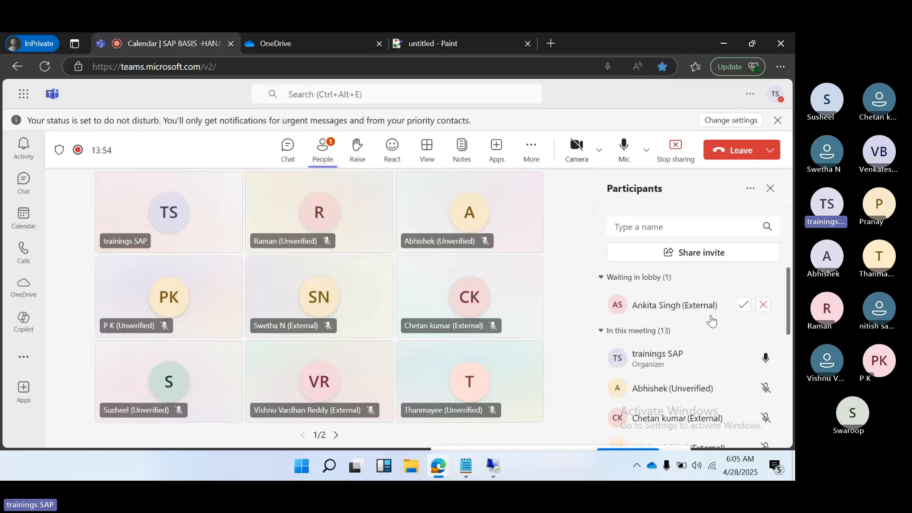
click(743, 305)
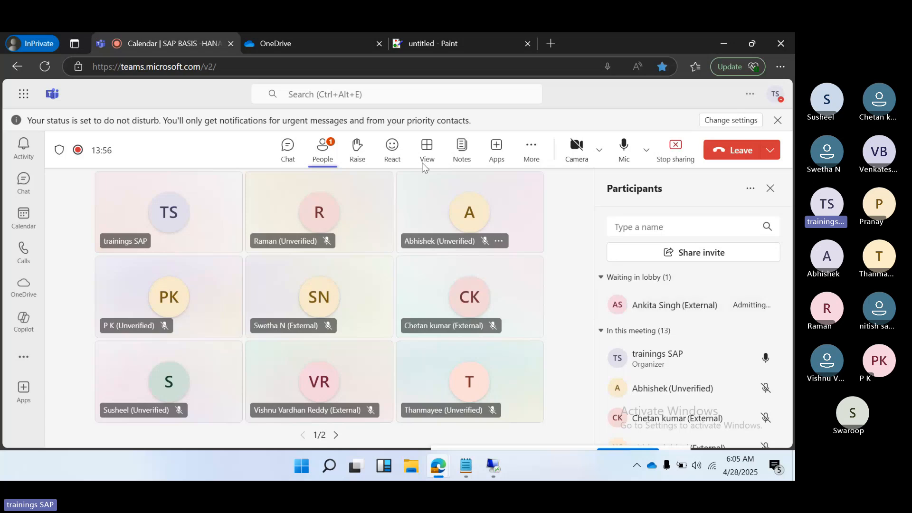
Step: Switch to the Paint drawing, draw a rectangle near the middle of the canvas and label it HANA
click(406, 42)
click(12, 192)
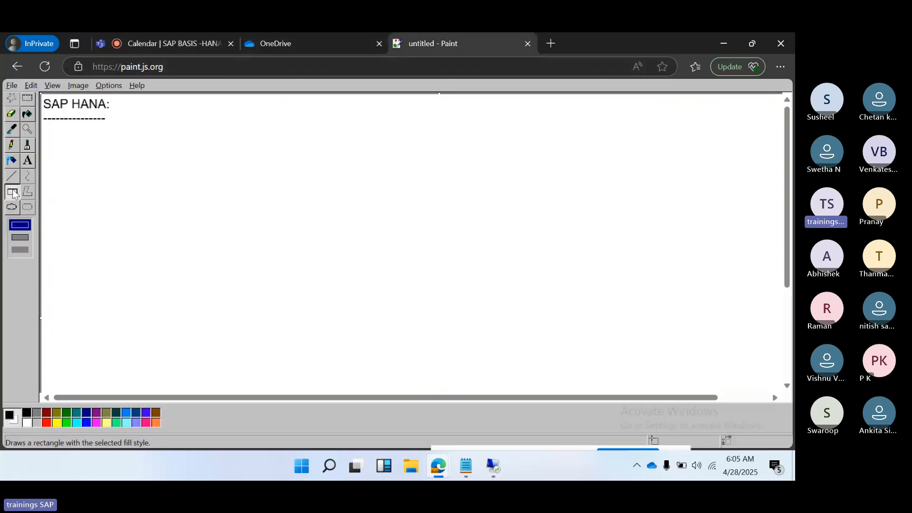
drag(360, 194, 452, 251)
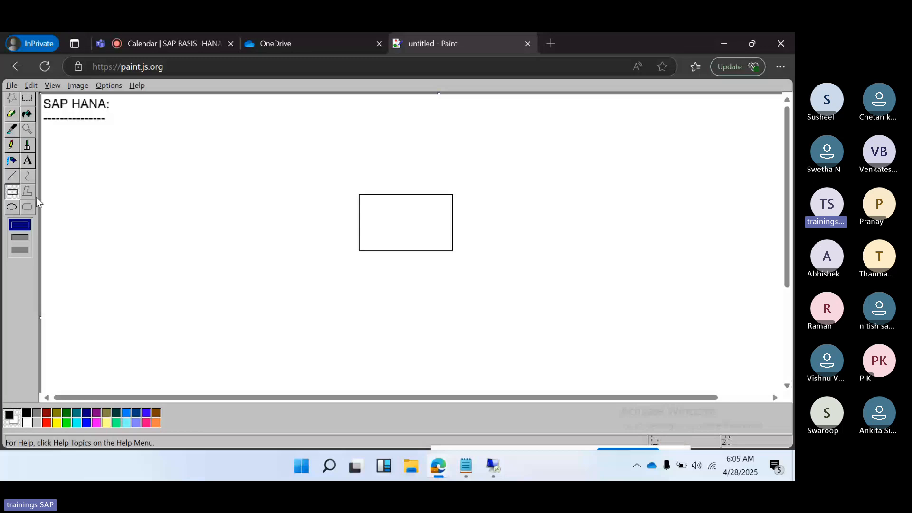
click(27, 160)
drag(370, 201, 432, 233)
text(HANA)
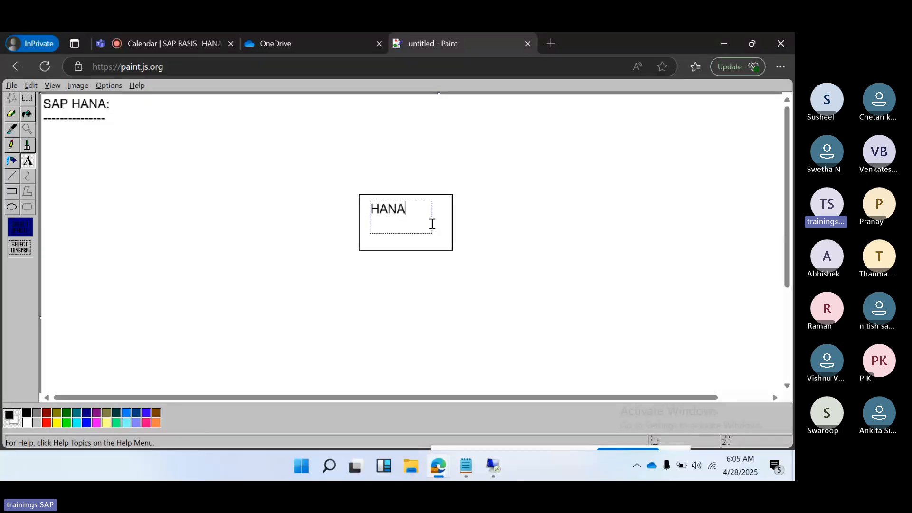
click(152, 219)
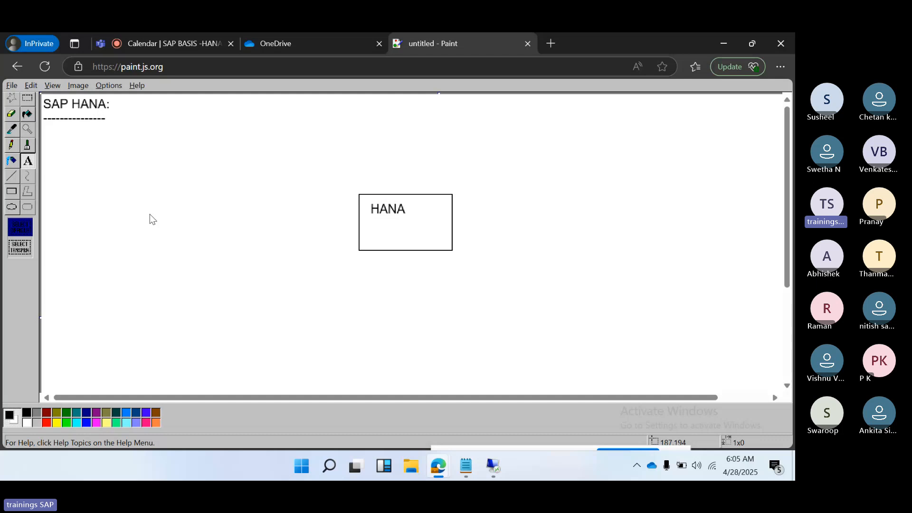
Step: Draw five smaller rectangles around the HANA box, two on its left side and three on its right side
click(12, 192)
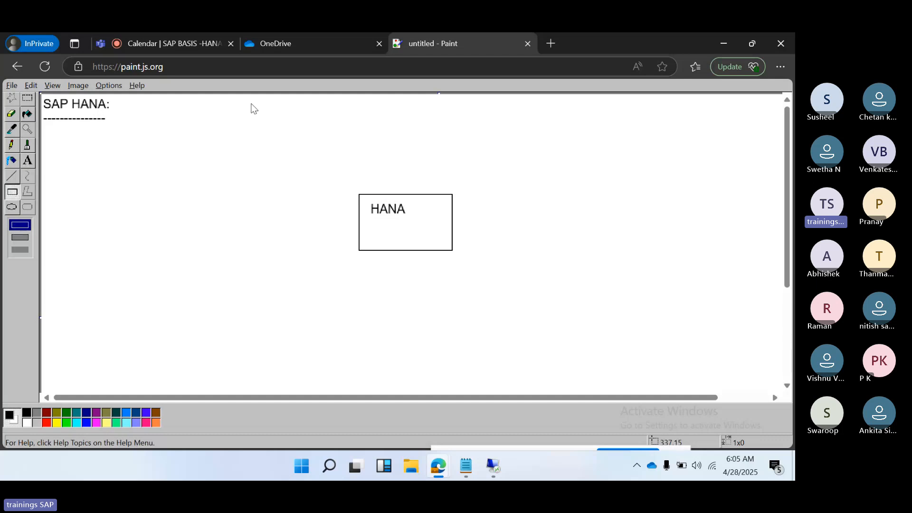
drag(249, 102, 307, 136)
mouse_move(252, 222)
mouse_down()
mouse_move(280, 271)
mouse_move(308, 286)
mouse_up()
drag(469, 322, 518, 339)
drag(570, 180, 637, 205)
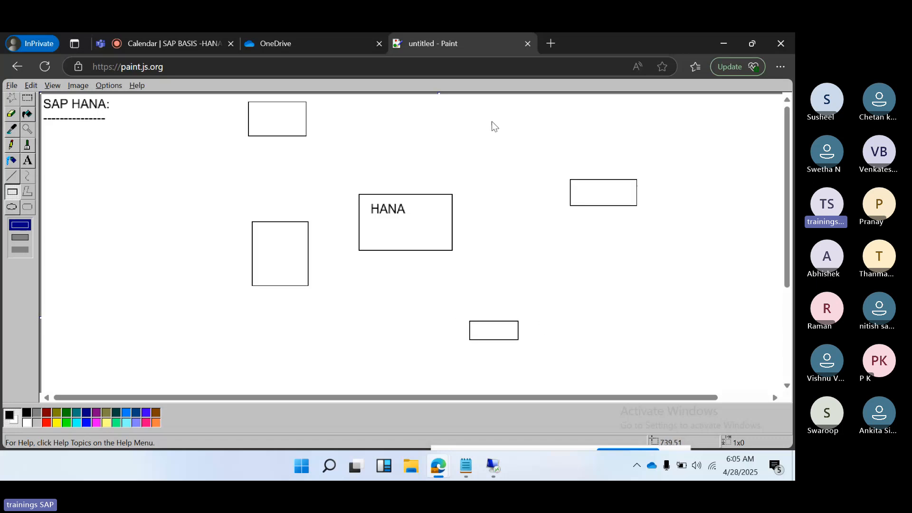
drag(460, 106, 526, 135)
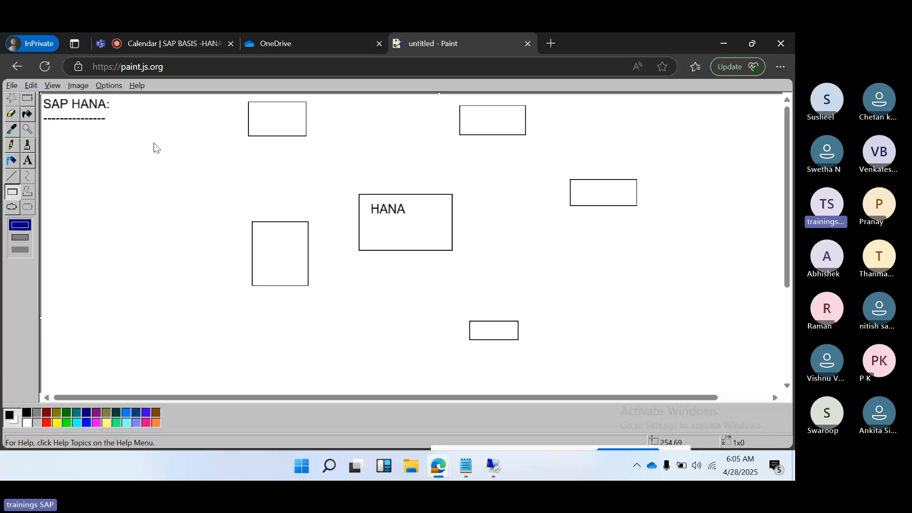
Step: Draw straight lines connecting each of the five surrounding rectangles to the HANA box
click(12, 177)
drag(277, 127, 371, 205)
drag(280, 251, 378, 217)
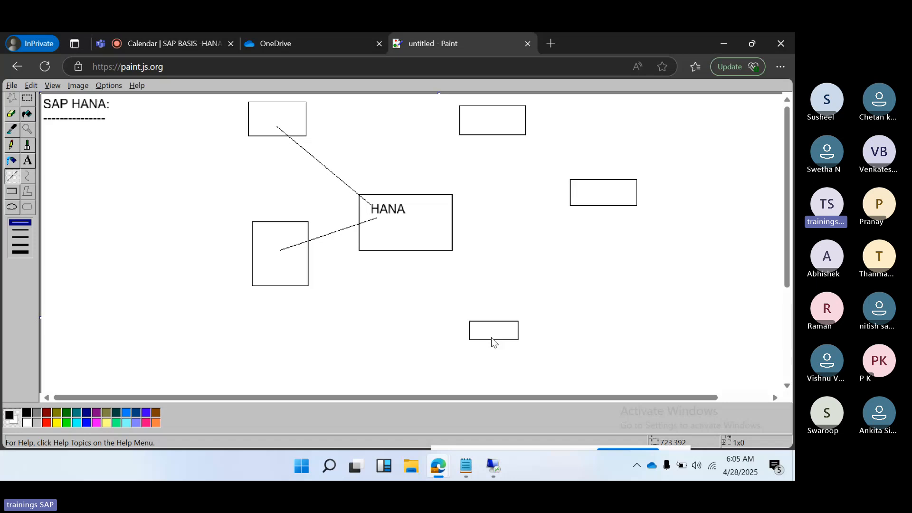
drag(492, 332, 397, 229)
drag(587, 191, 434, 218)
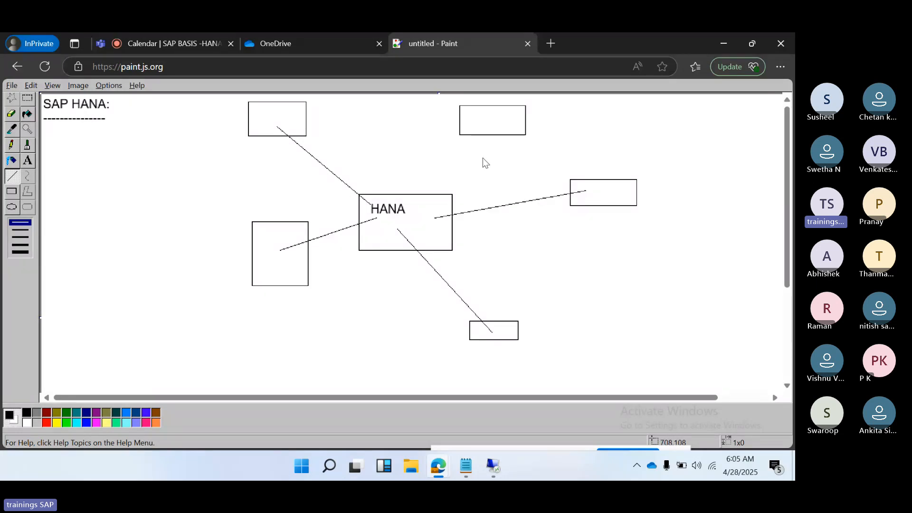
drag(481, 123, 420, 192)
Step: Draw short strokes near the bottom edges of the HANA box and surrounding boxes, and add a second line from the upper-left box to HANA
mouse_move(381, 271)
mouse_down()
mouse_move(386, 248)
mouse_move(380, 270)
mouse_up()
key(ctrl+z)
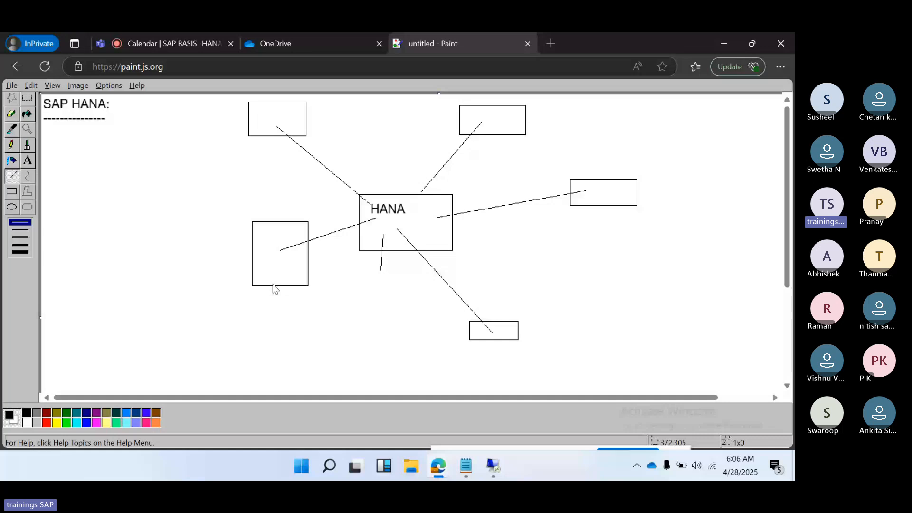
drag(275, 281, 275, 288)
drag(272, 132, 272, 144)
drag(486, 130, 489, 141)
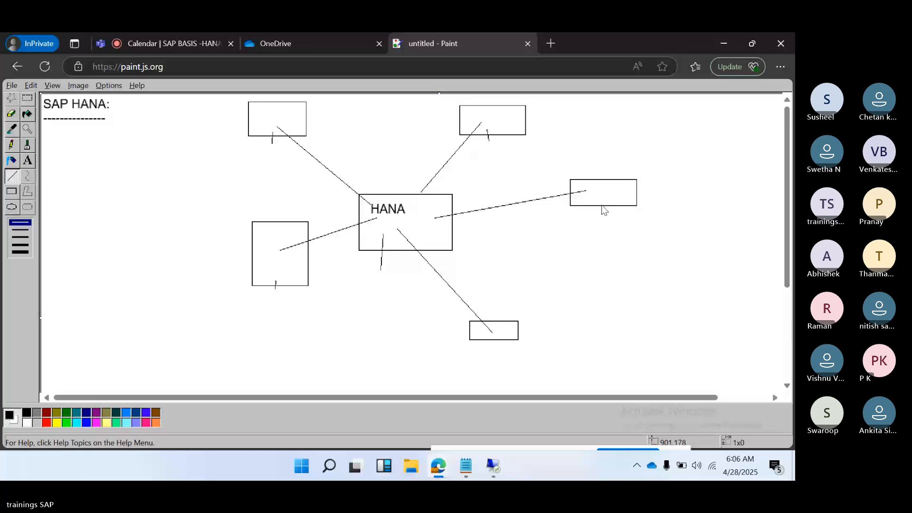
drag(599, 200, 601, 205)
drag(499, 330, 498, 341)
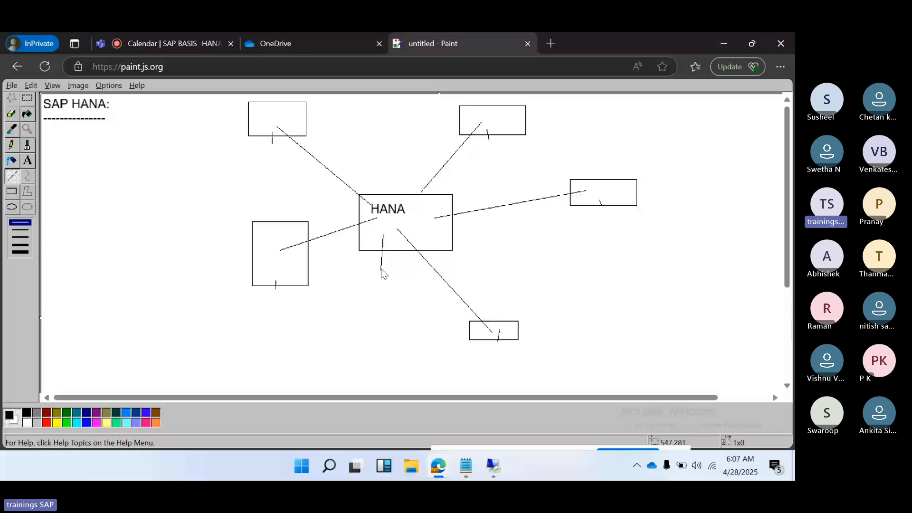
drag(381, 268, 385, 235)
drag(281, 128, 371, 205)
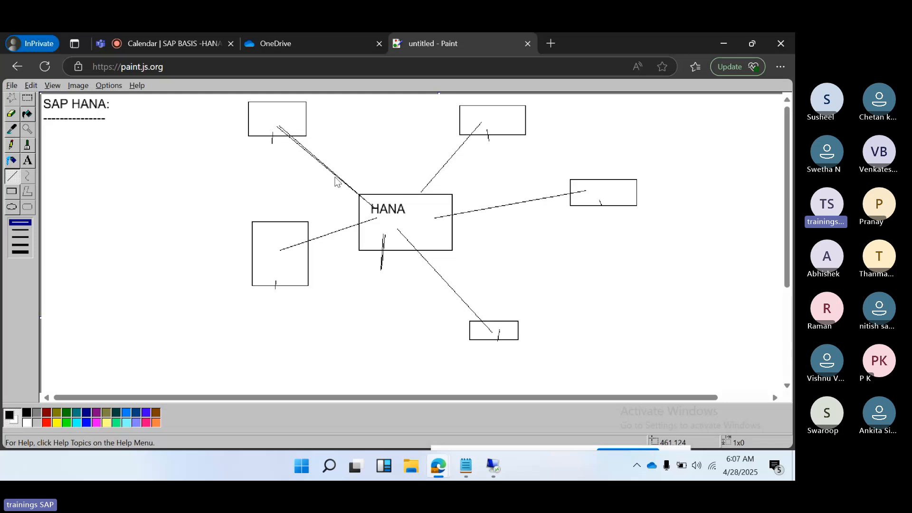
click(274, 110)
Step: Switch back to the remote desktop session and open a new remote source form under Provisioning of HDB@HDB
mouse_move(481, 466)
click(435, 447)
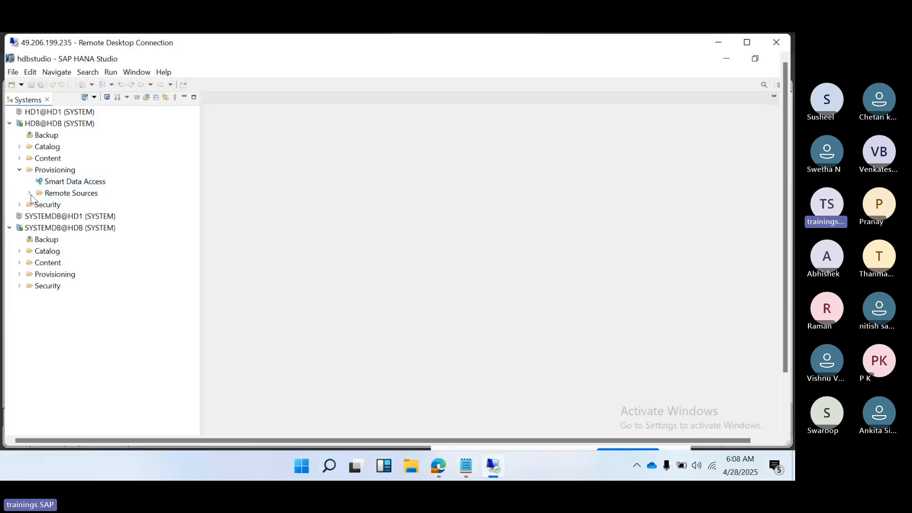
right_click(60, 196)
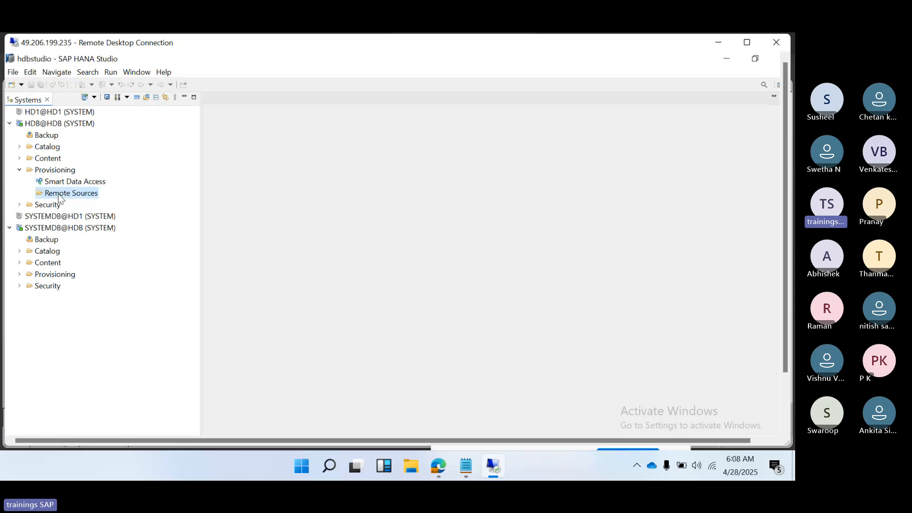
click(77, 215)
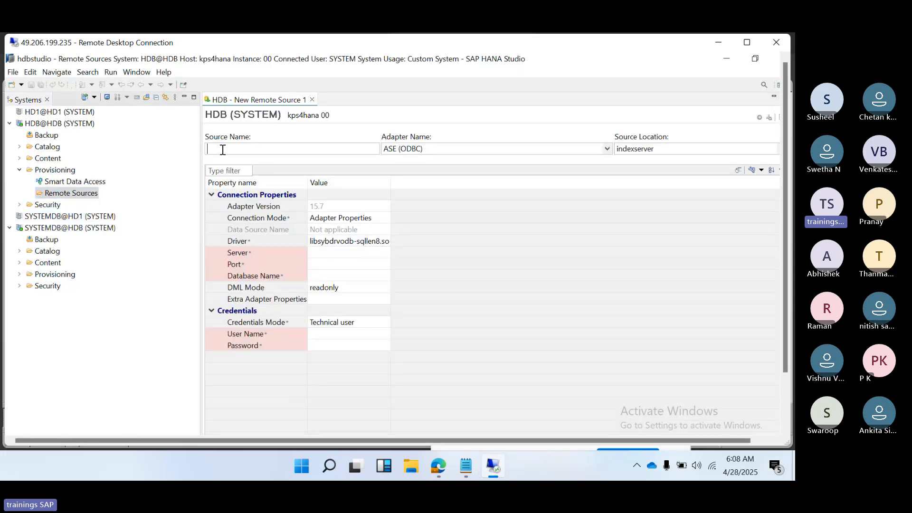
Step: Examine the list of adapters available for the new remote source
click(607, 149)
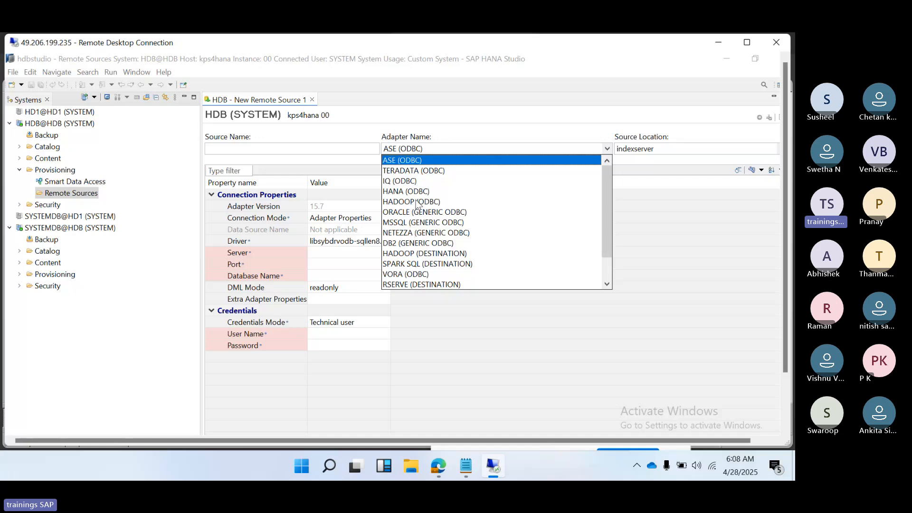
scroll(417, 204, down, 1)
scroll(417, 240, up, 1)
scroll(420, 225, down, 1)
scroll(422, 226, up, 1)
scroll(424, 219, down, 1)
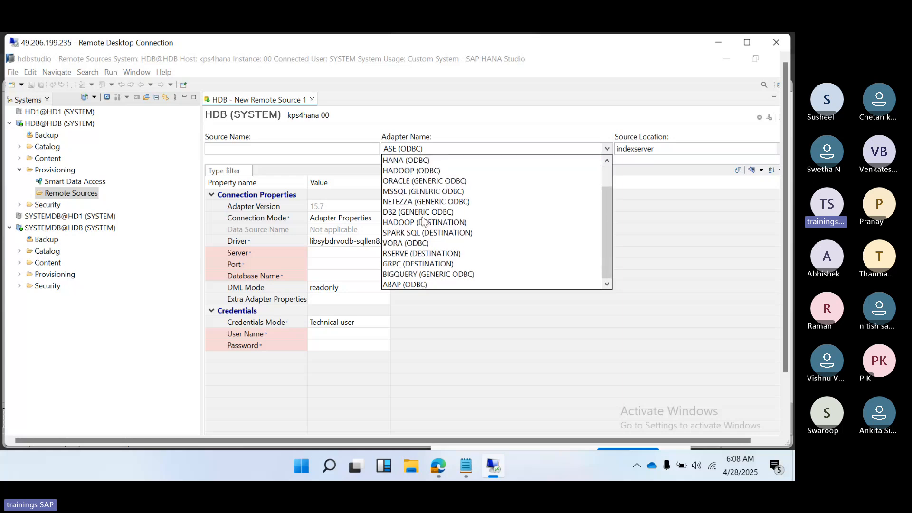
scroll(403, 199, up, 1)
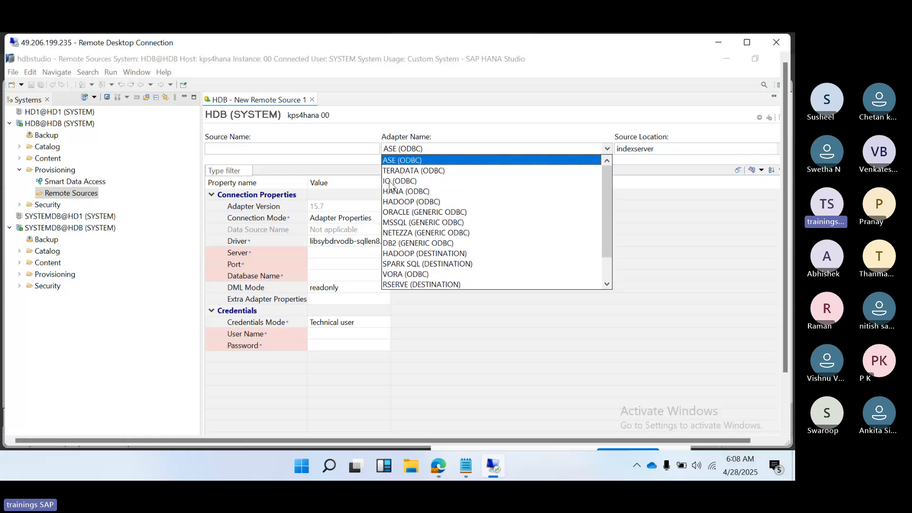
Step: Switch to the Teams meeting and admit all participants waiting in the lobby
mouse_move(438, 477)
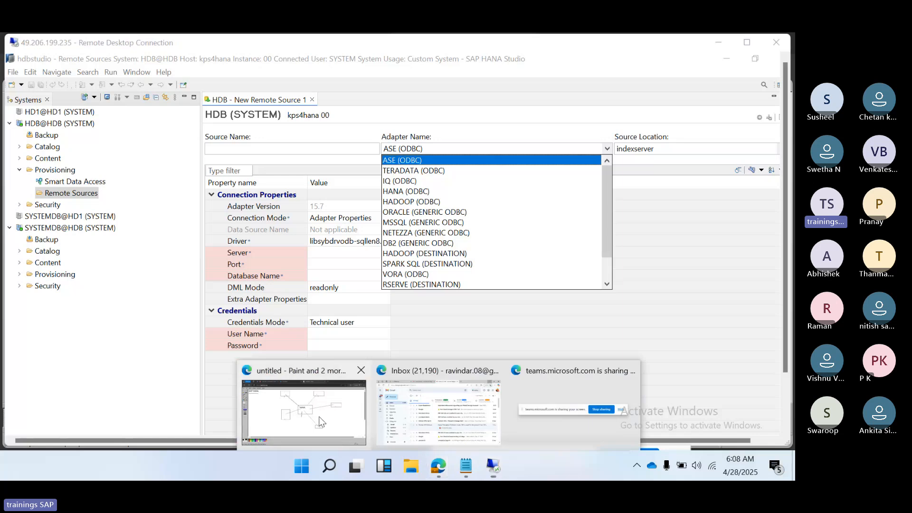
click(321, 421)
click(187, 35)
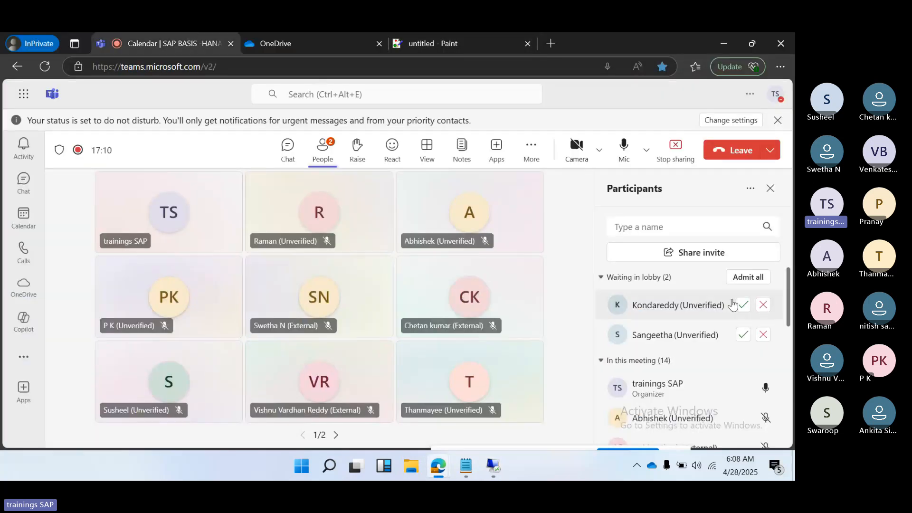
click(741, 278)
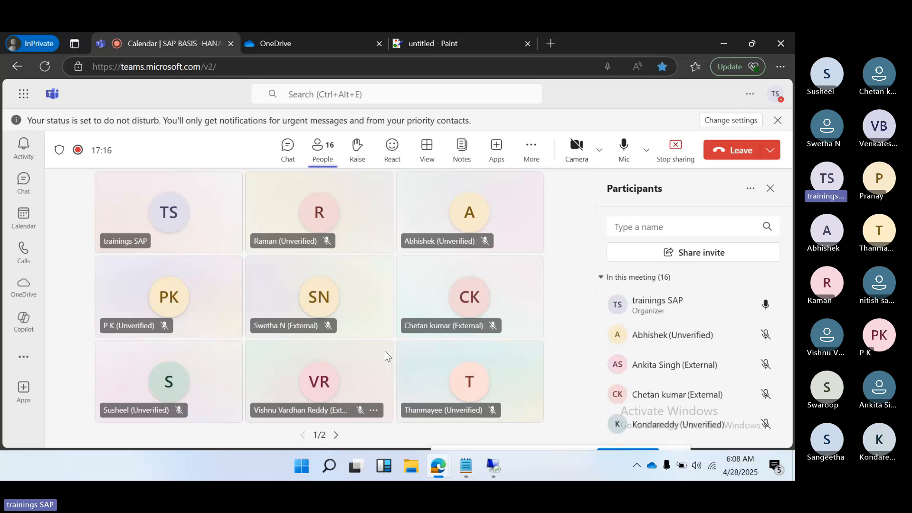
Step: Return to the remote desktop session, review the adapter list and select HANA (ODBC) for the new remote source
click(504, 473)
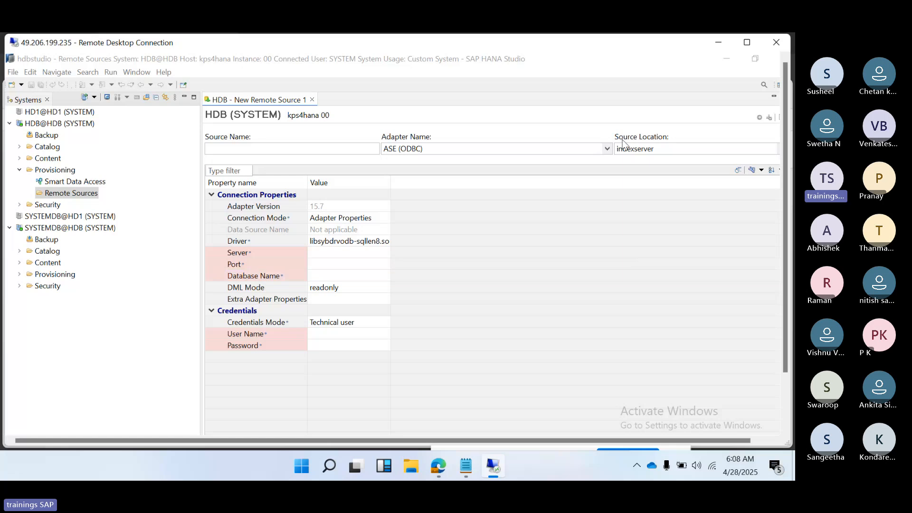
click(606, 150)
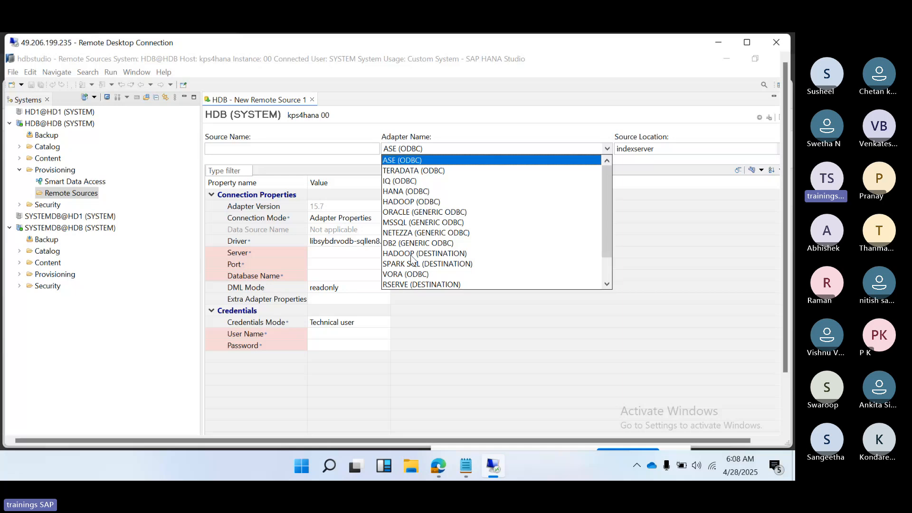
scroll(411, 256, down, 1)
scroll(412, 256, up, 1)
scroll(408, 256, down, 1)
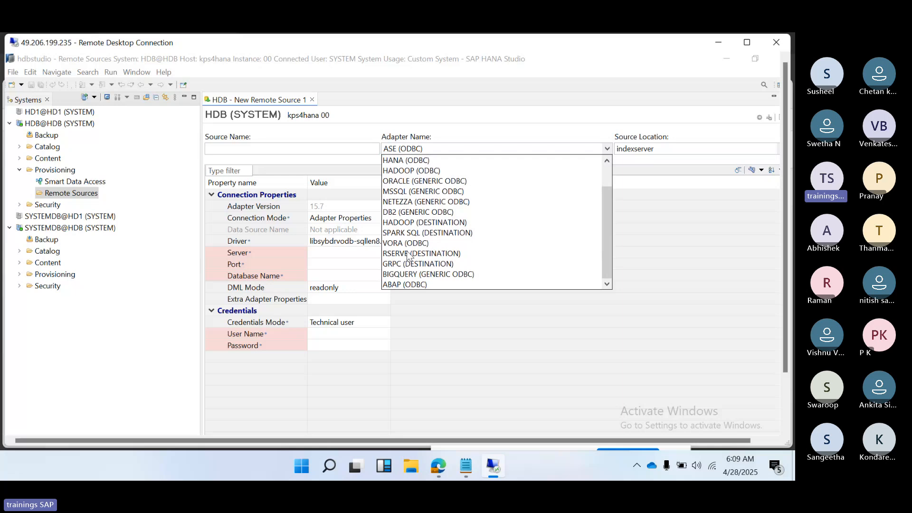
scroll(410, 252, up, 1)
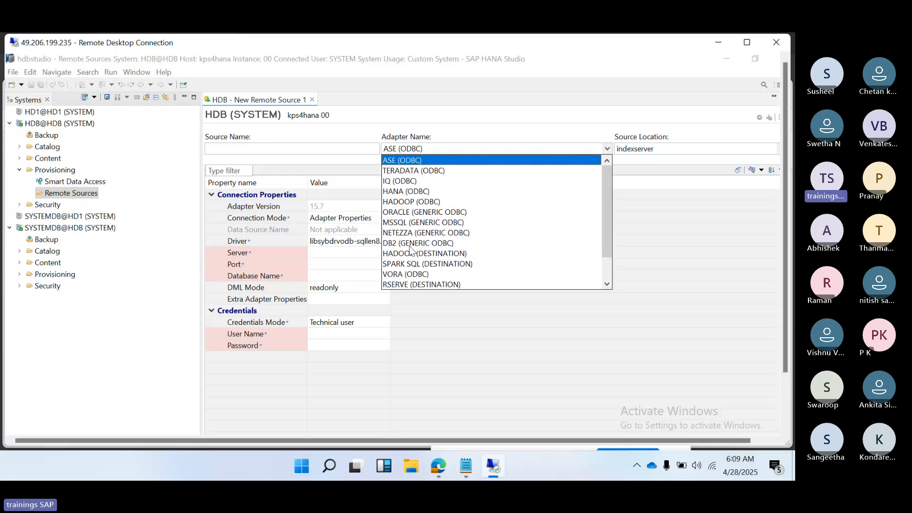
click(402, 192)
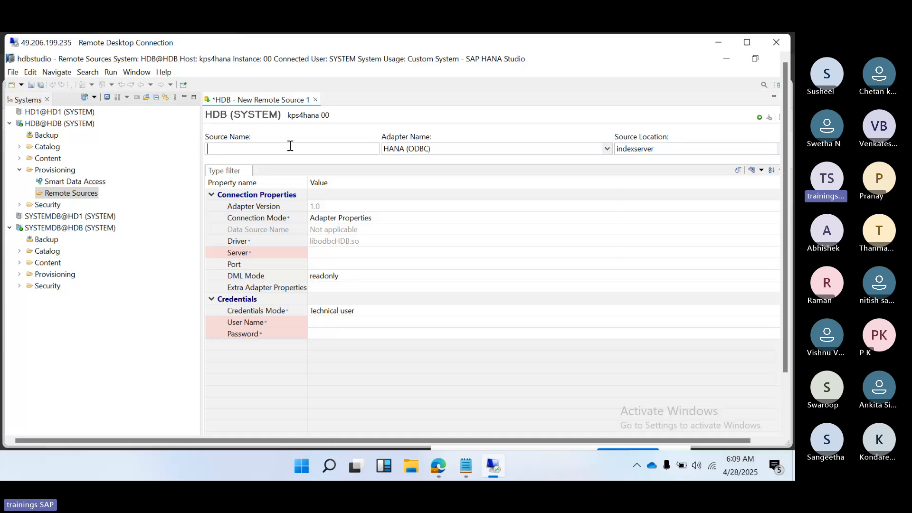
Step: Set the remote source name to MCDTOHDB and open its Server value for editing
text(MCDTOHDB)
click(328, 253)
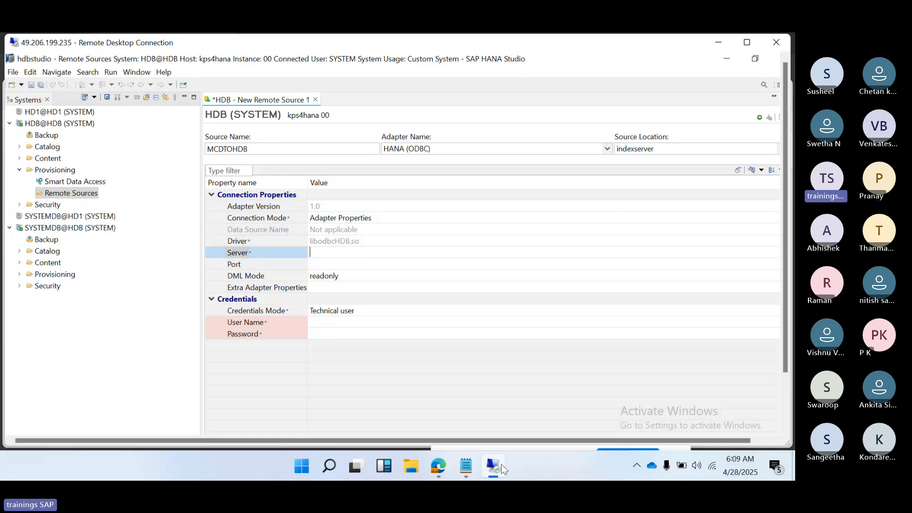
Step: Maximize the remote desktop session, check the open terminal and start a new PuTTY SSH session to host kps4hana1
click(747, 42)
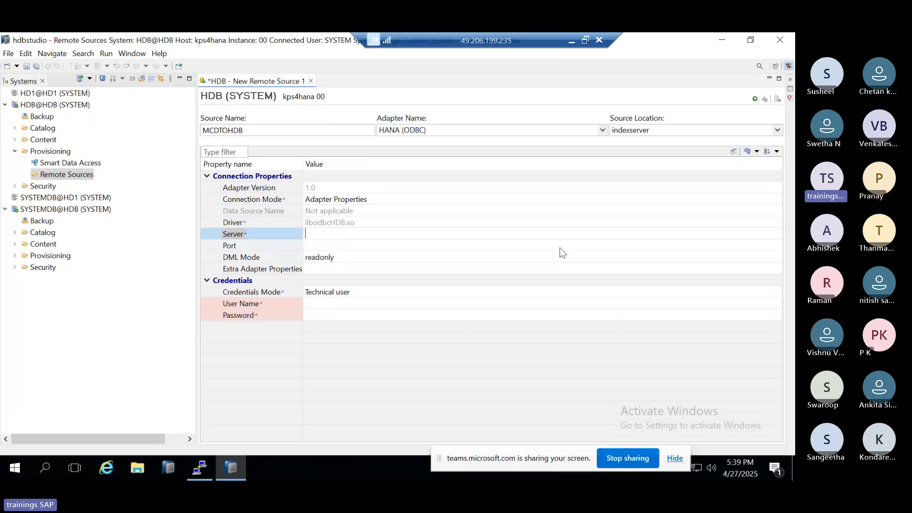
click(201, 472)
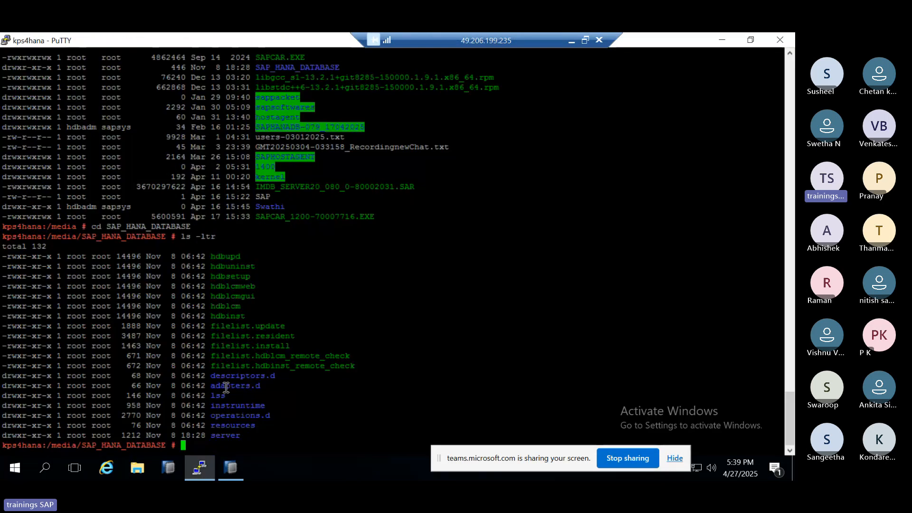
click(726, 42)
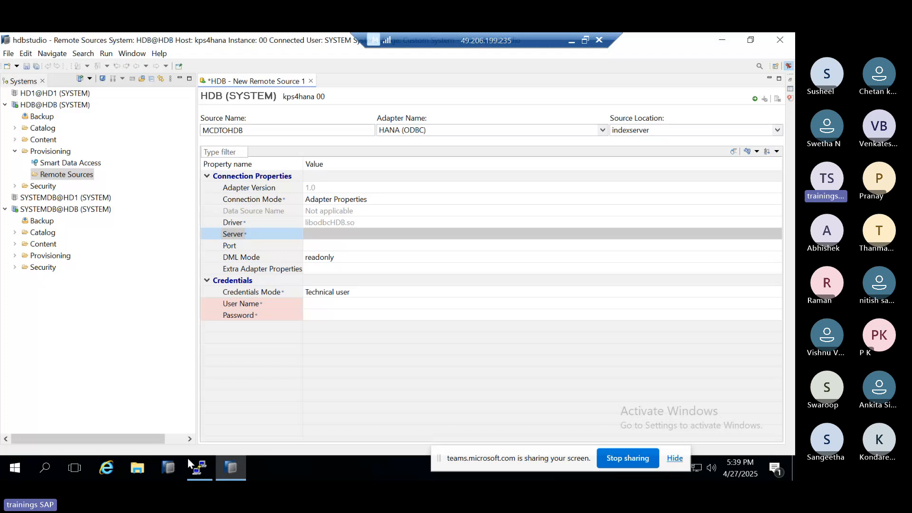
right_click(187, 458)
click(159, 402)
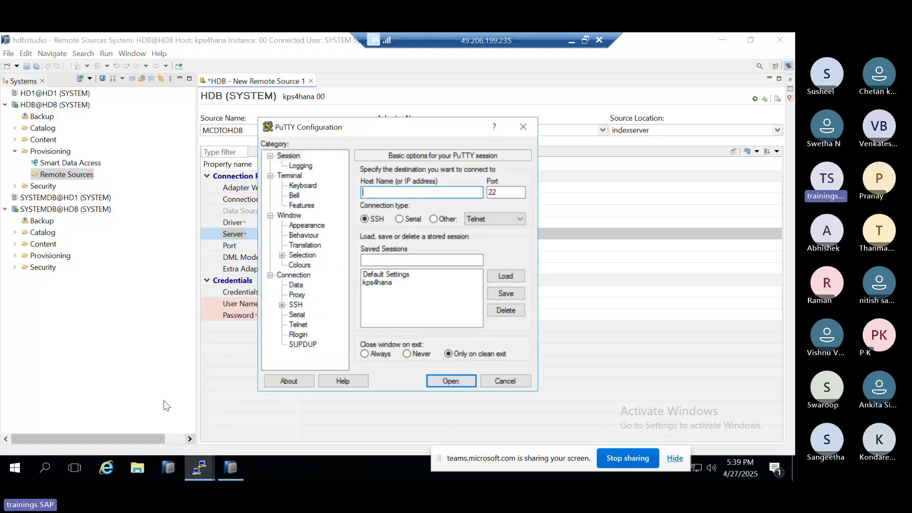
text(kps4hana)
key(Return)
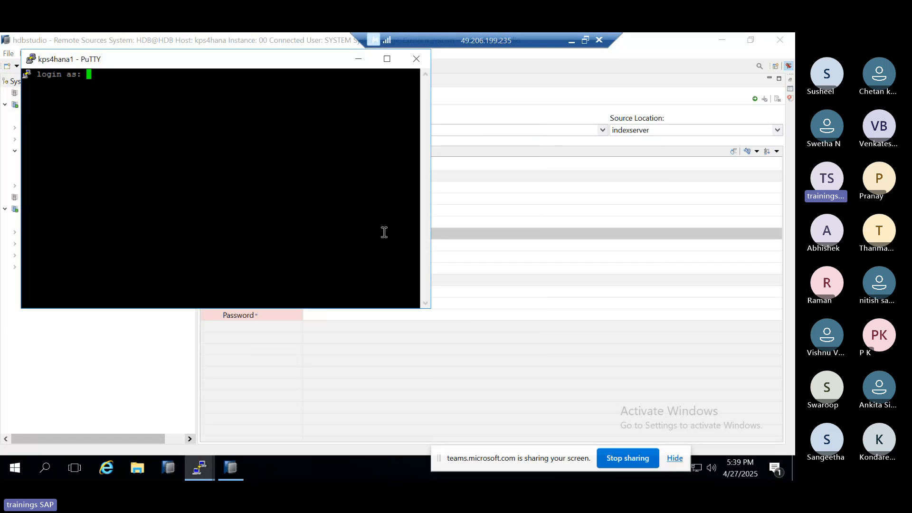
Step: Log in to the PuTTY session as root with the account password
text(root)
key(Return)
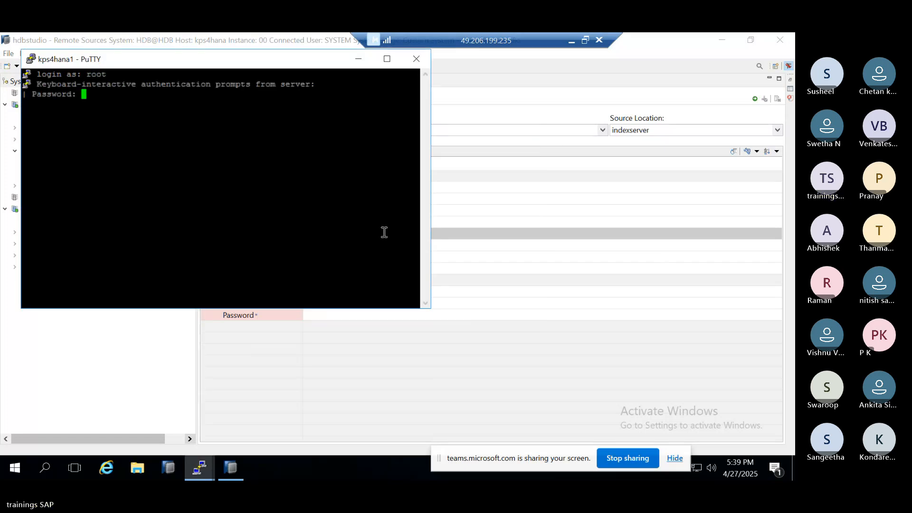
key(Return)
Step: List the server's network addresses with ip addr show, copy the eth0 IP address and return to the remote source editor
text(ip)
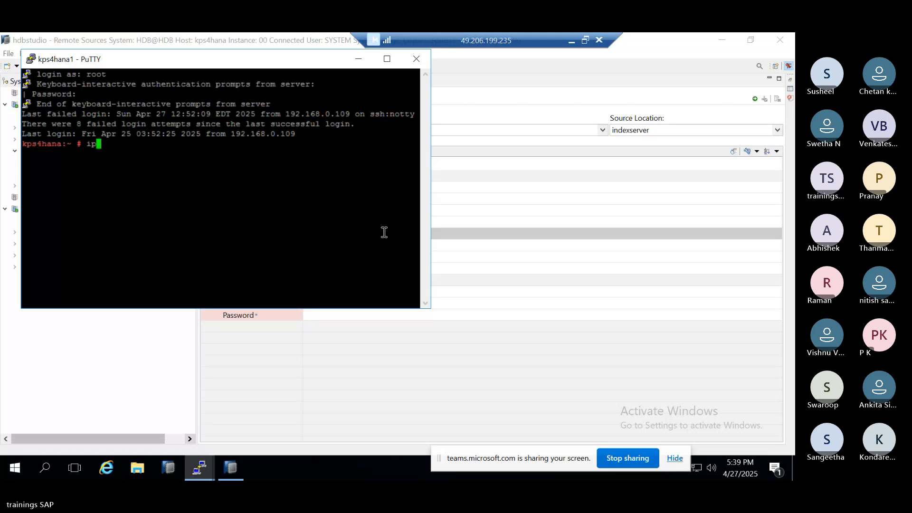
text( addr show)
key(Return)
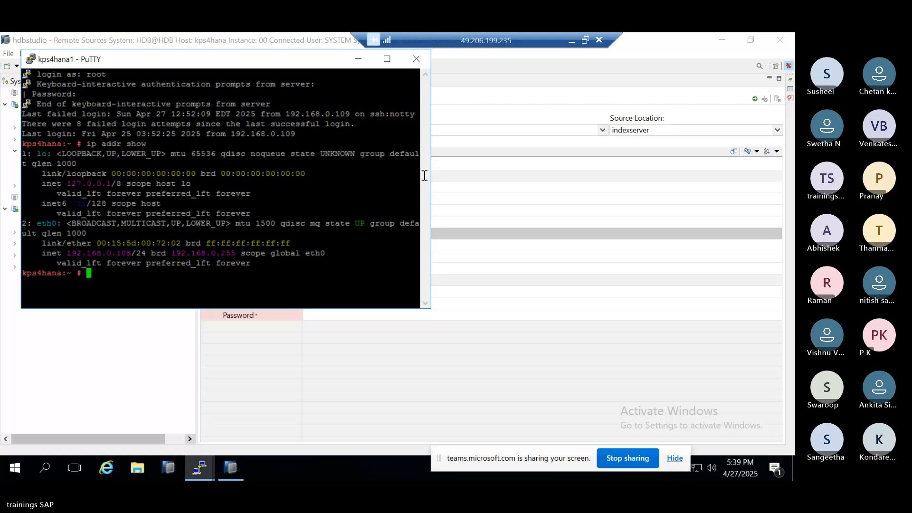
double_click(76, 253)
click(230, 330)
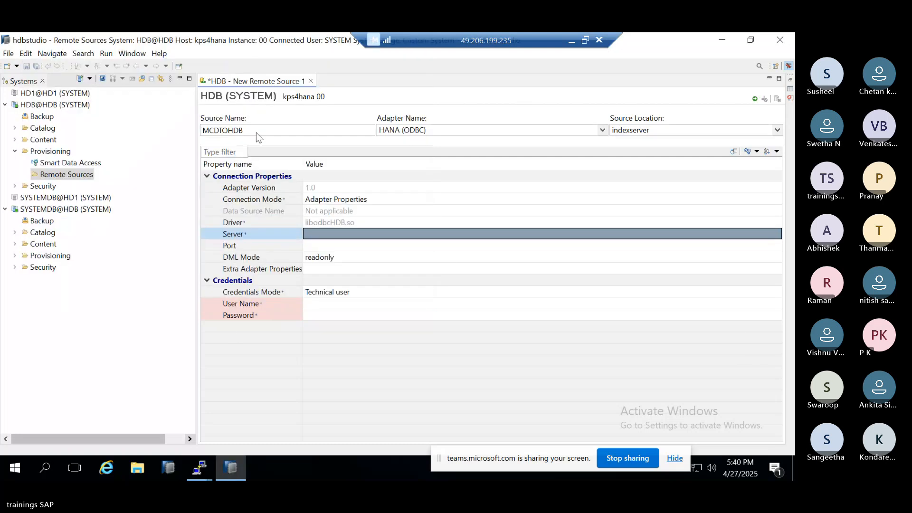
Step: Set the remote source's Server to 192.168.0.108 without the subnet suffix and enter 3 as the start of the Port value
click(317, 235)
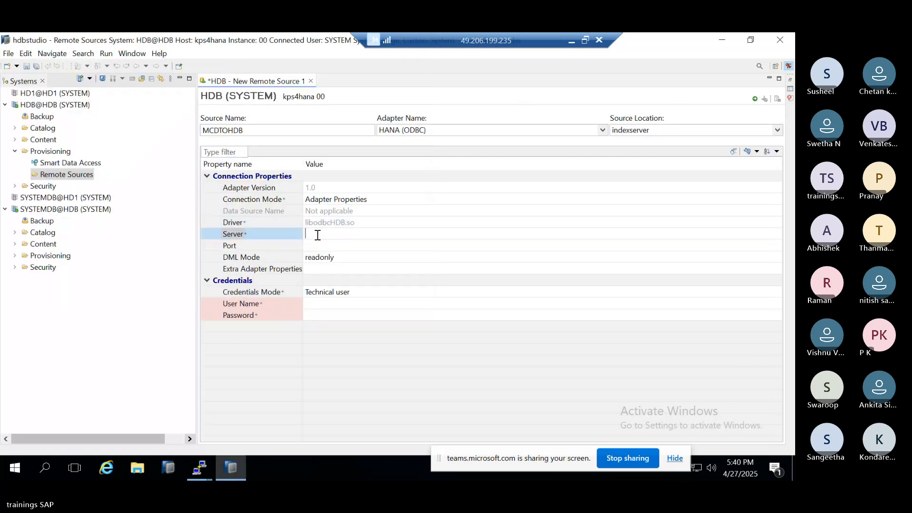
text(192.168.0.108/24)
key(BackSpace)
key(BackSpace)
key(BackSpace)
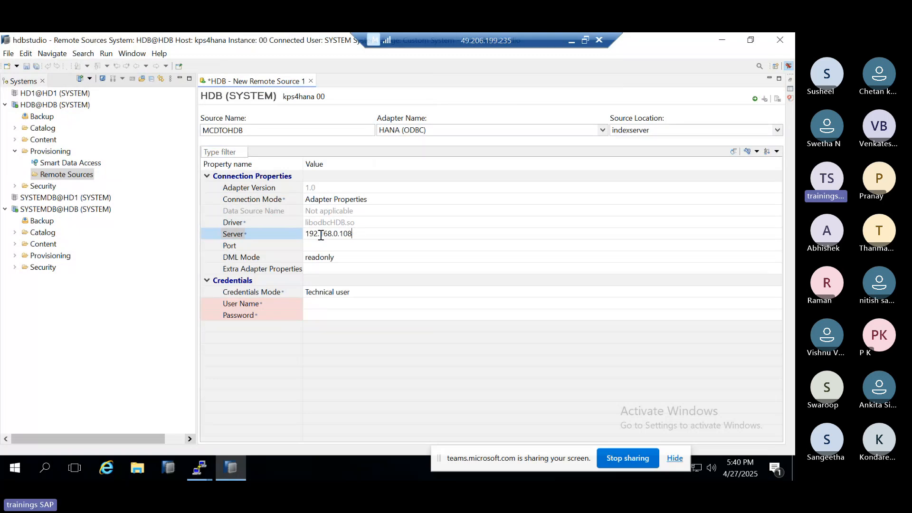
click(335, 245)
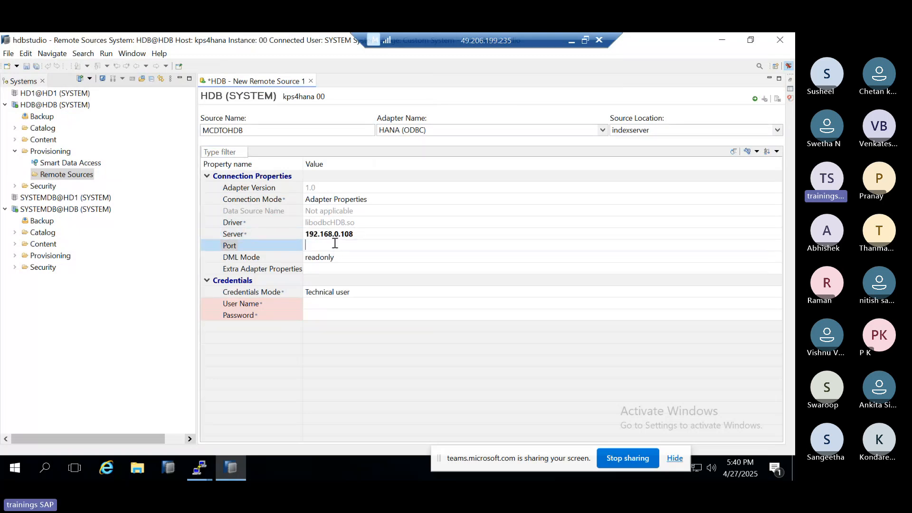
text(3)
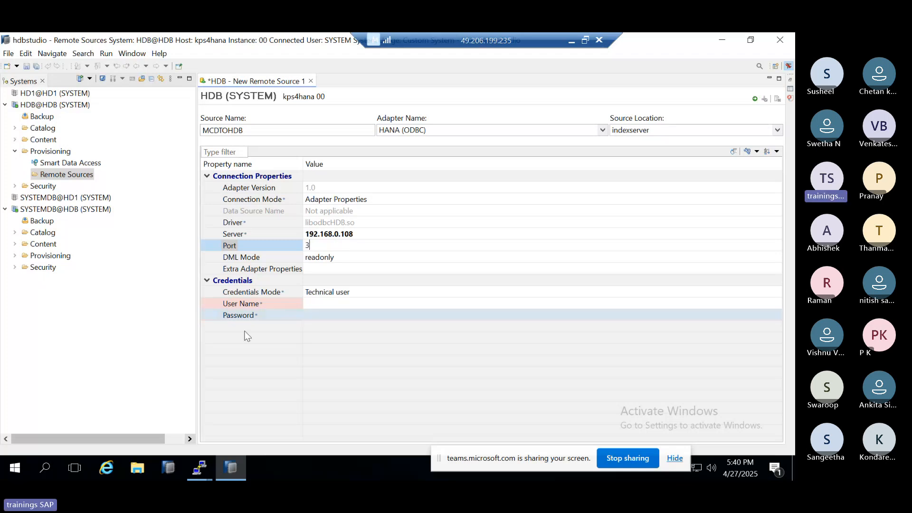
Step: Switch to the kps4hana1 PuTTY session, maximize it and change to the hdbadm user with sudo su - hdbadm
click(199, 468)
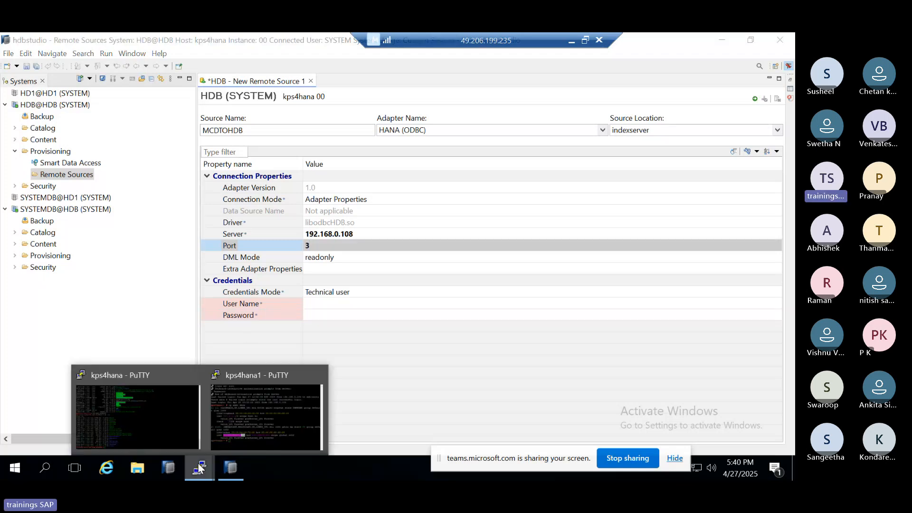
click(233, 422)
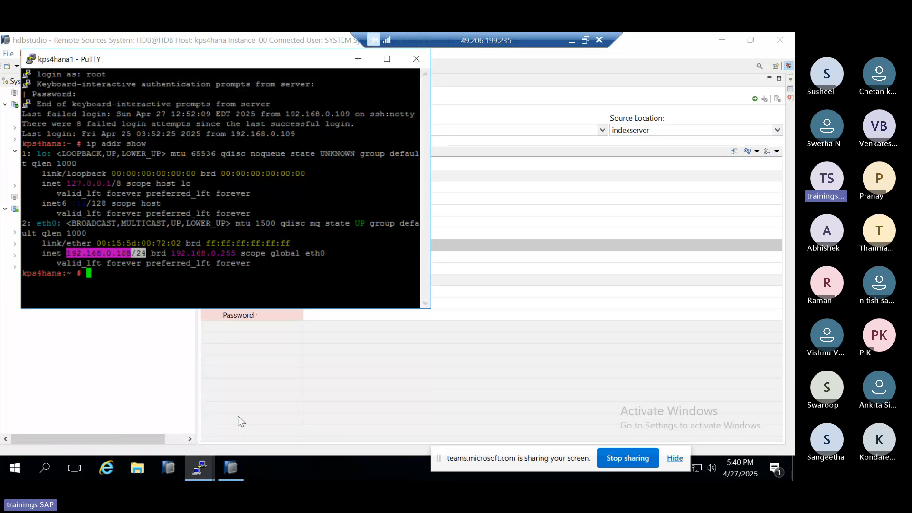
click(387, 59)
text(sudo su - hdba)
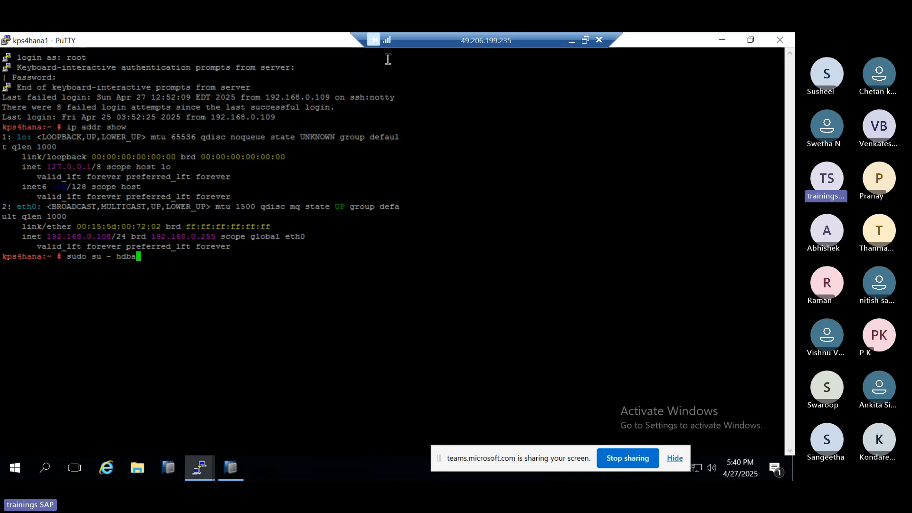
text(dm)
key(Return)
Step: Run HDB info, copy the hdbindexserver port and set the remote source's Port to 30040
text(HDB i)
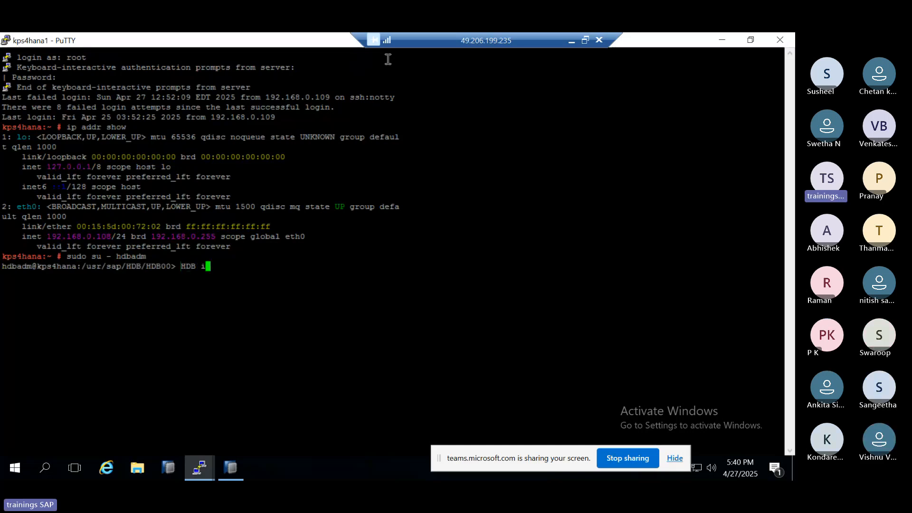
text(nfo)
key(Return)
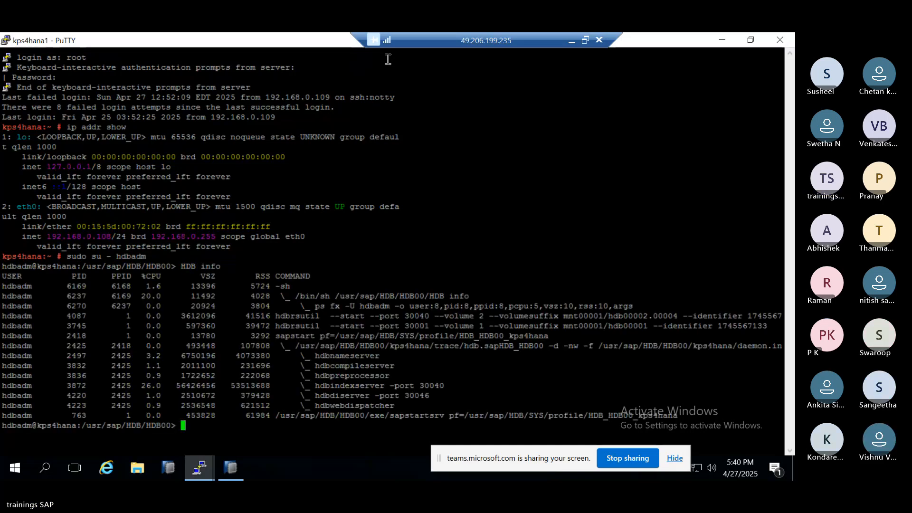
double_click(428, 386)
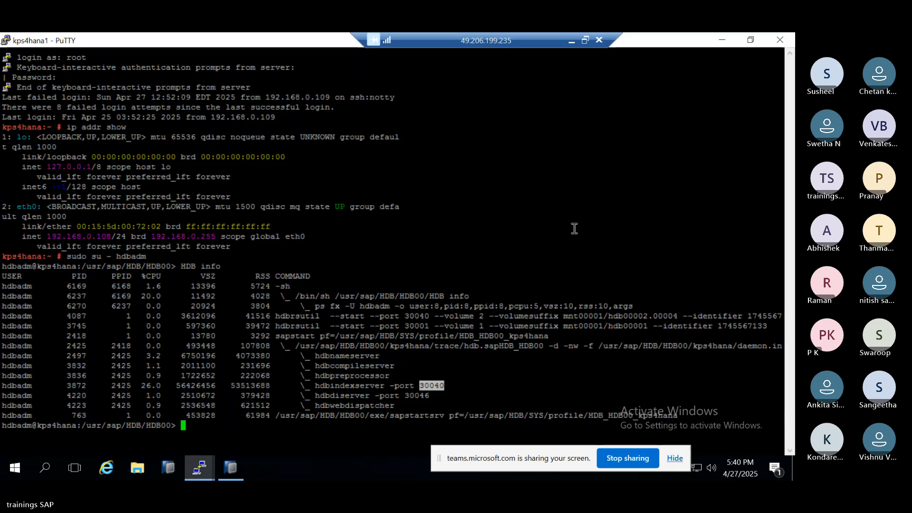
click(720, 41)
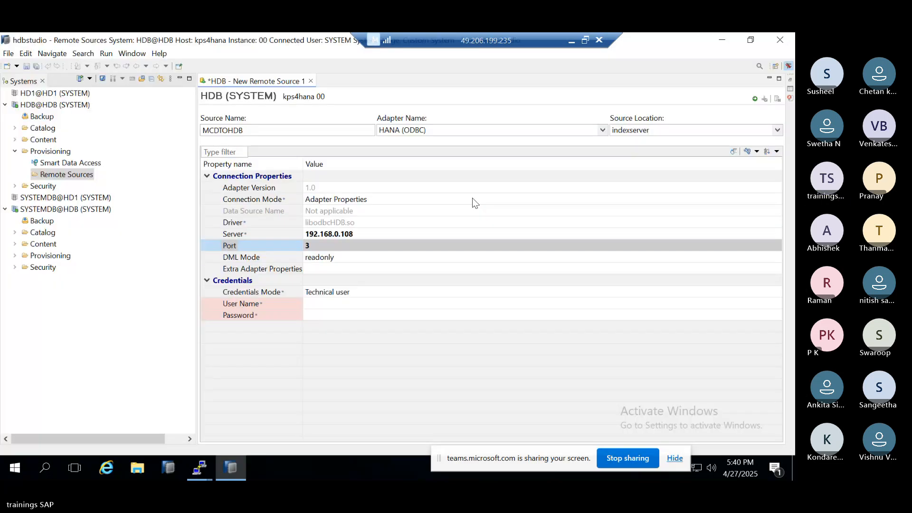
click(323, 248)
text(30040)
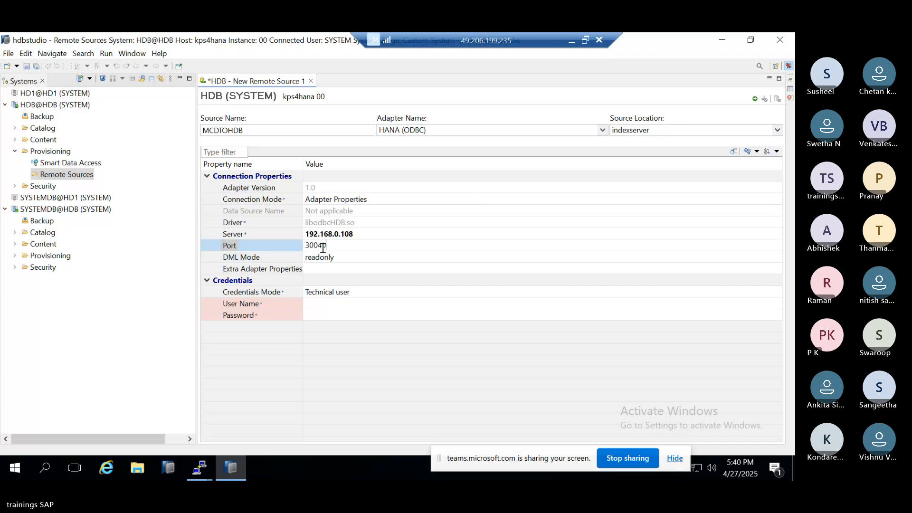
Step: Set the technical user name to SAPHANADB and enter the account password in the remote source credentials
click(322, 305)
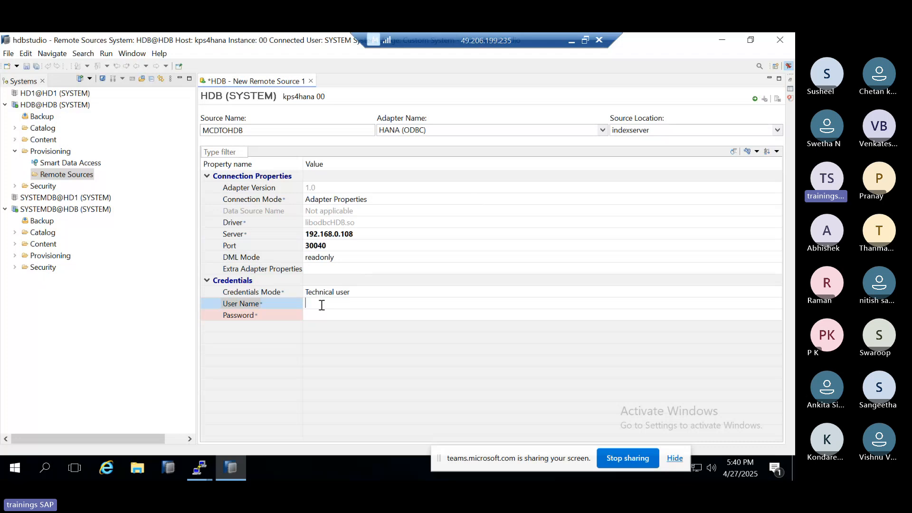
text(SAPHANADB)
key(Tab)
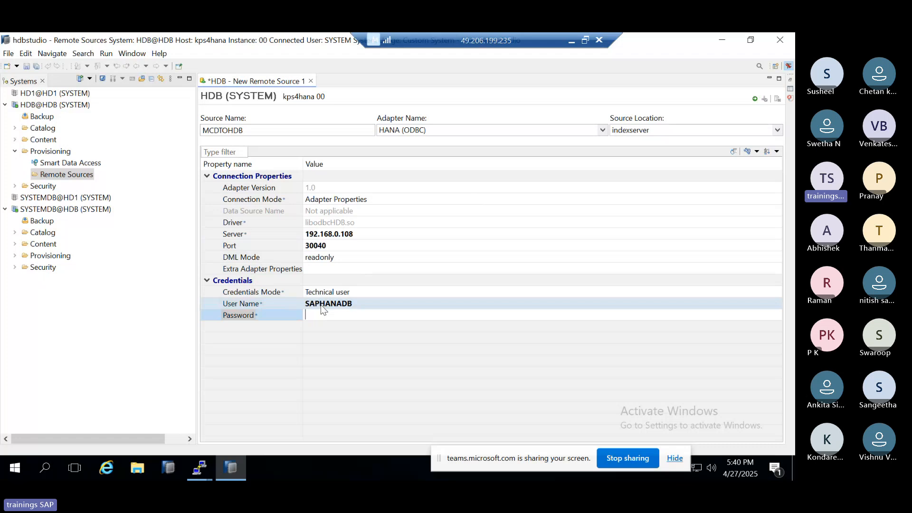
text(••••)
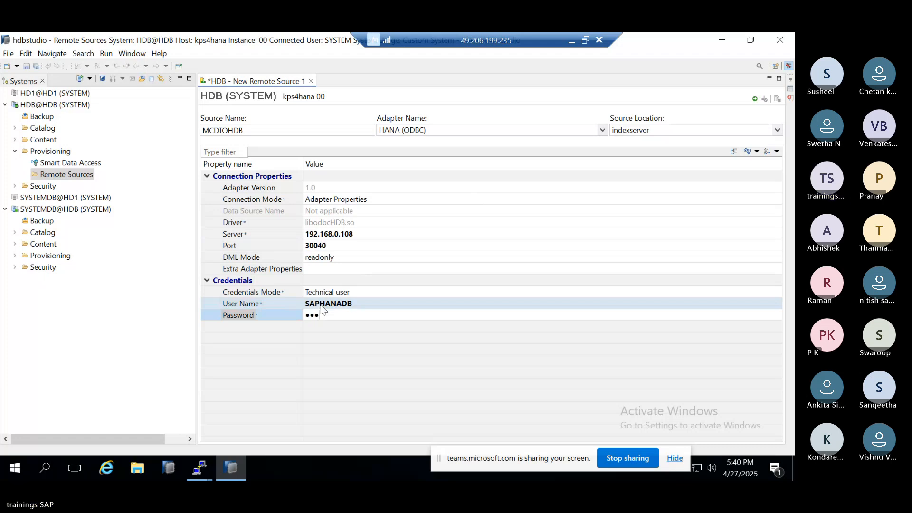
text(••••••)
key(Return)
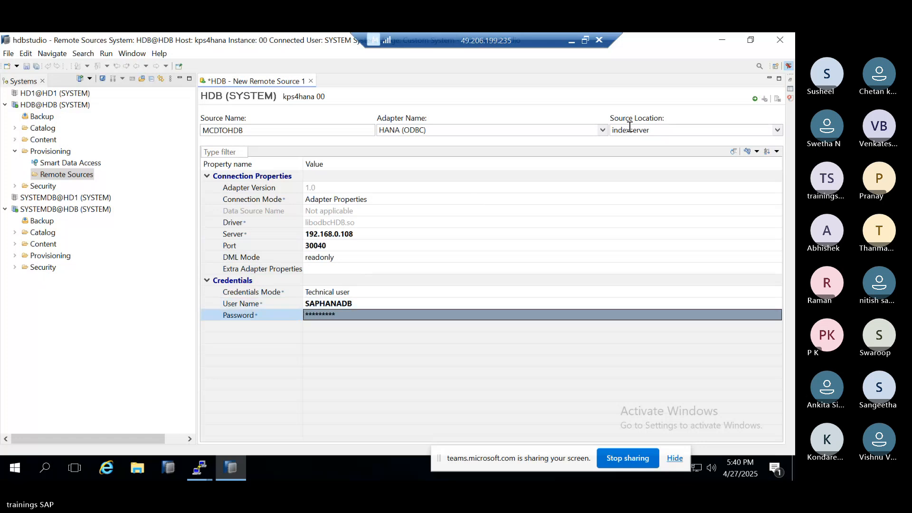
Step: Save the MCDTOHDB remote source and examine the connection message
click(755, 101)
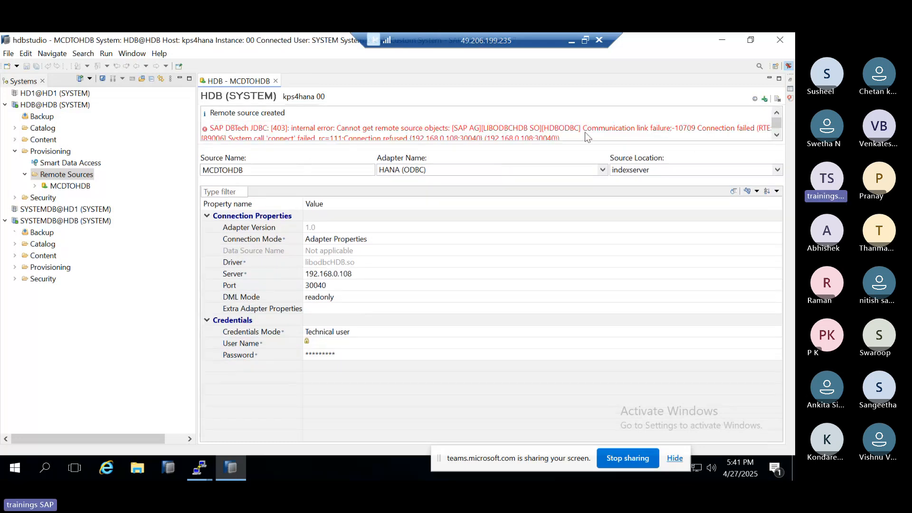
scroll(559, 127, down, 1)
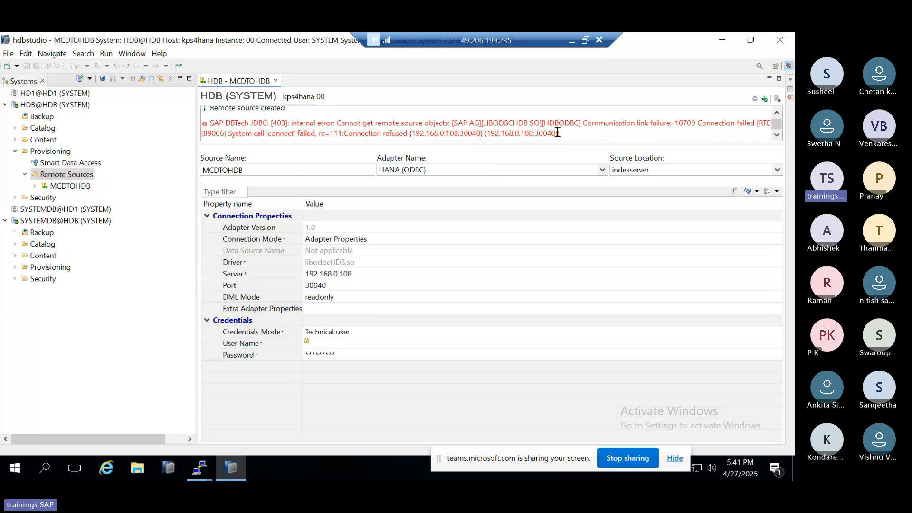
drag(585, 124, 693, 123)
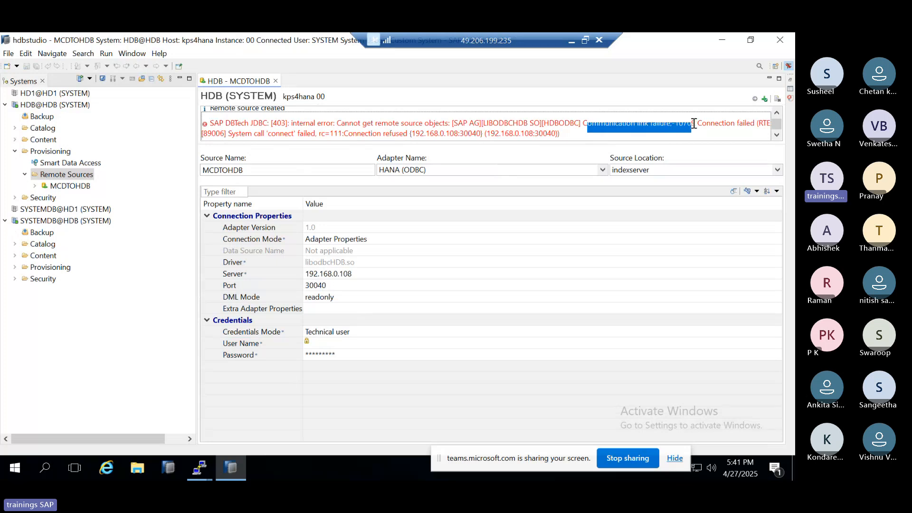
Step: Set the remote source's Port to 30041 and save the change
click(332, 285)
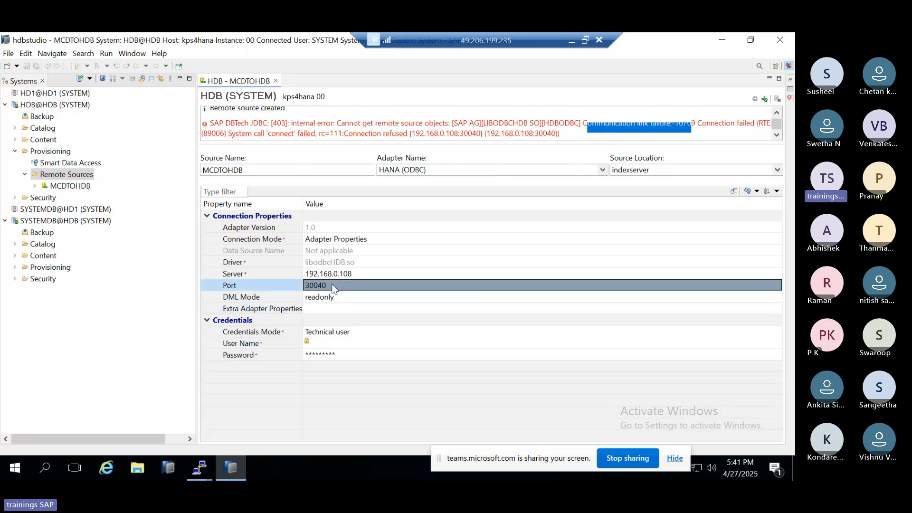
click(334, 284)
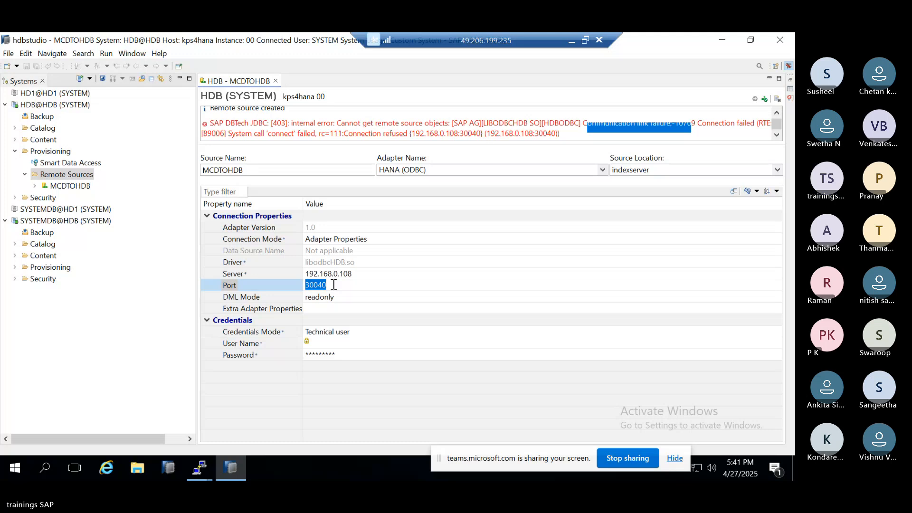
key(BackSpace)
text(1)
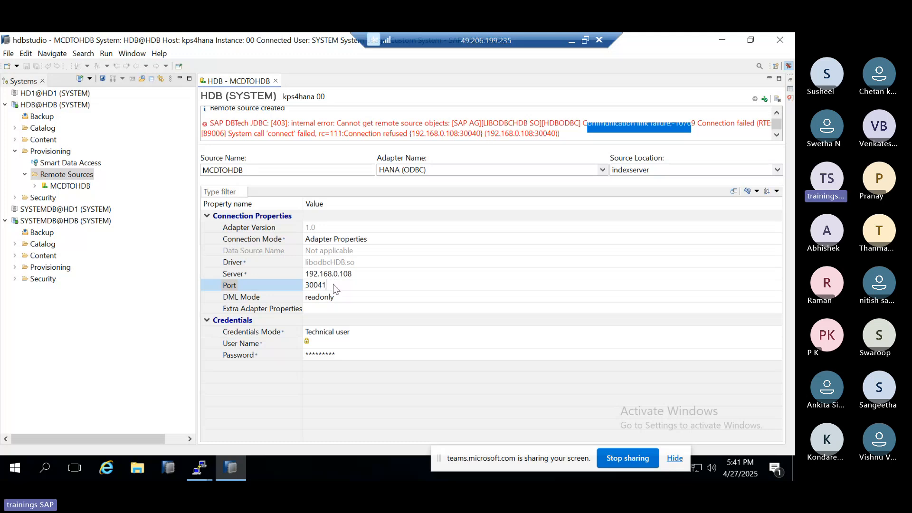
key(Return)
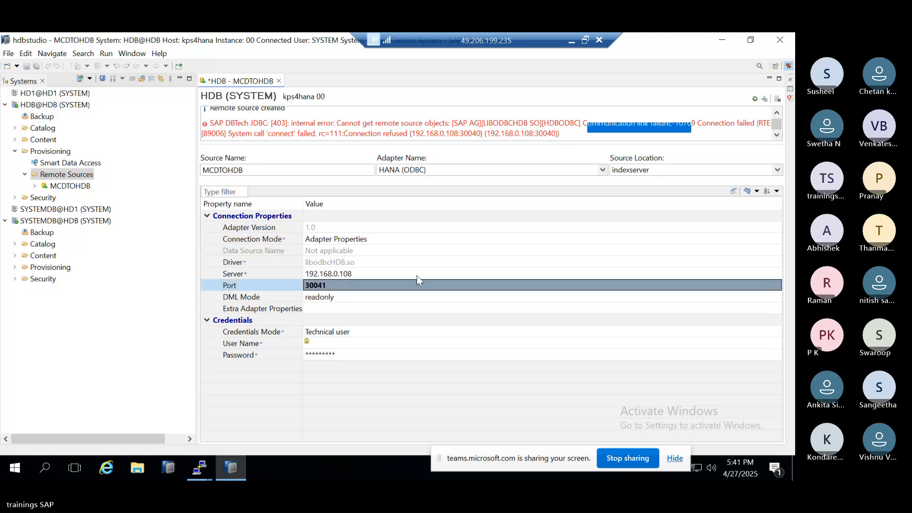
click(754, 99)
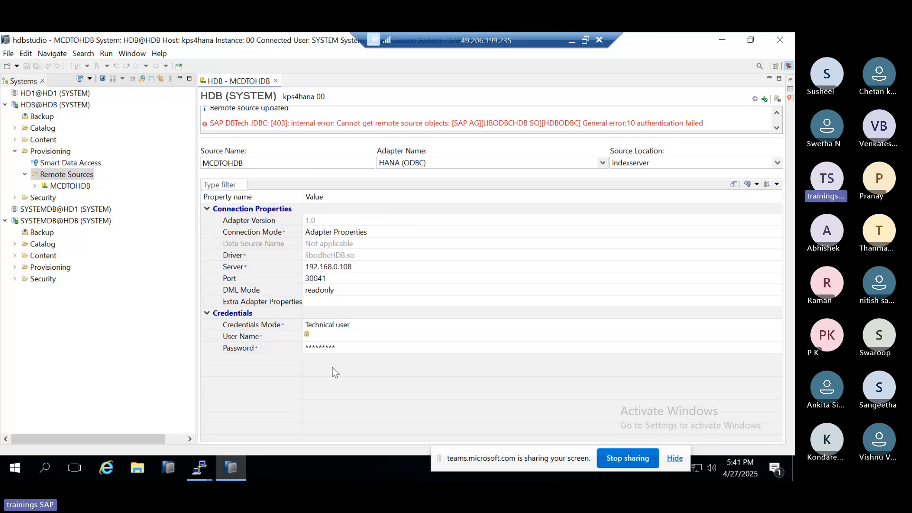
Step: Re-enter SAPHANADB as the user name and enter the account password again for the MCDTOHDB remote source
click(337, 337)
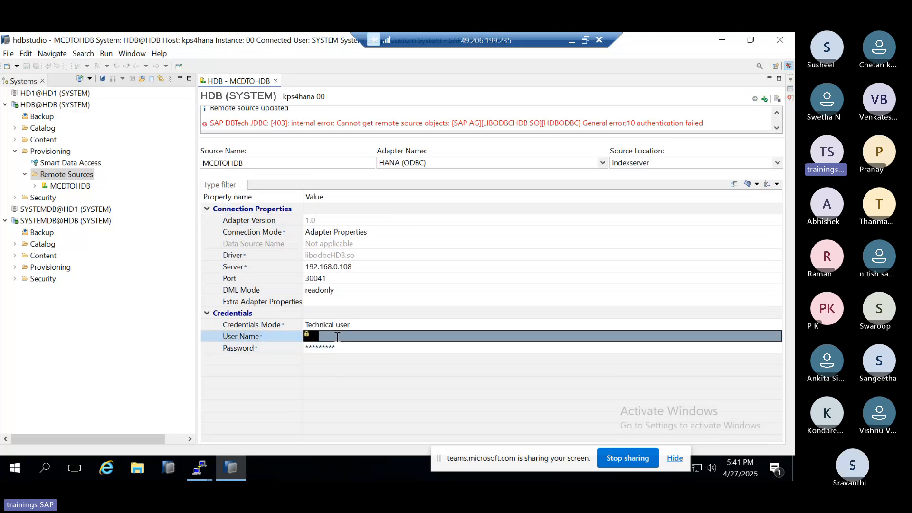
click(337, 337)
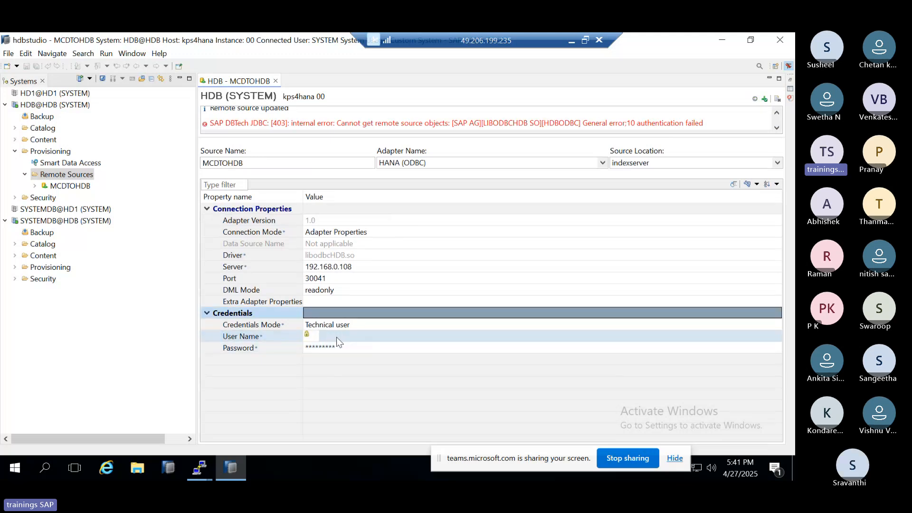
click(313, 336)
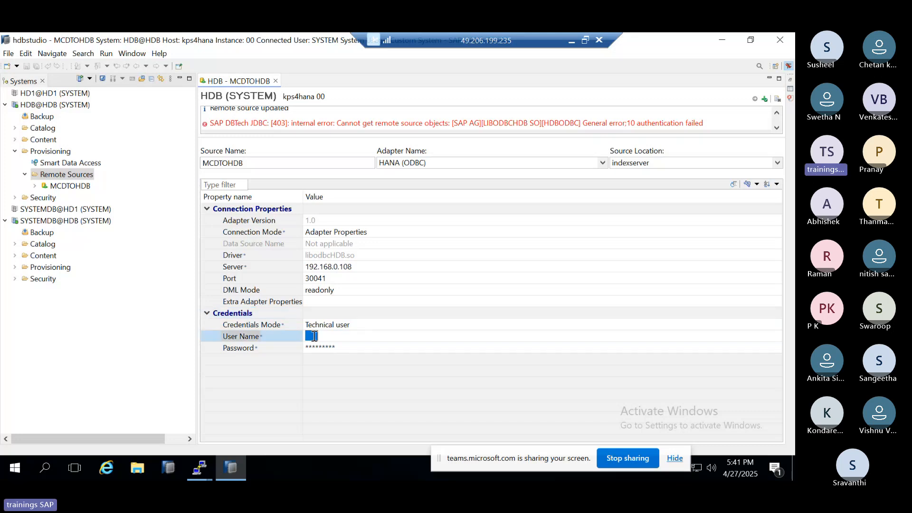
text(SAPHAN)
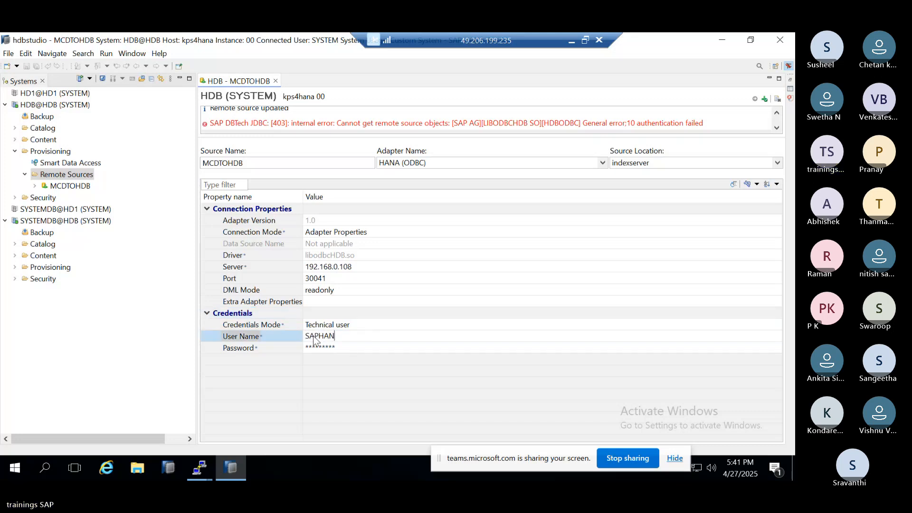
text(ADB)
key(Tab)
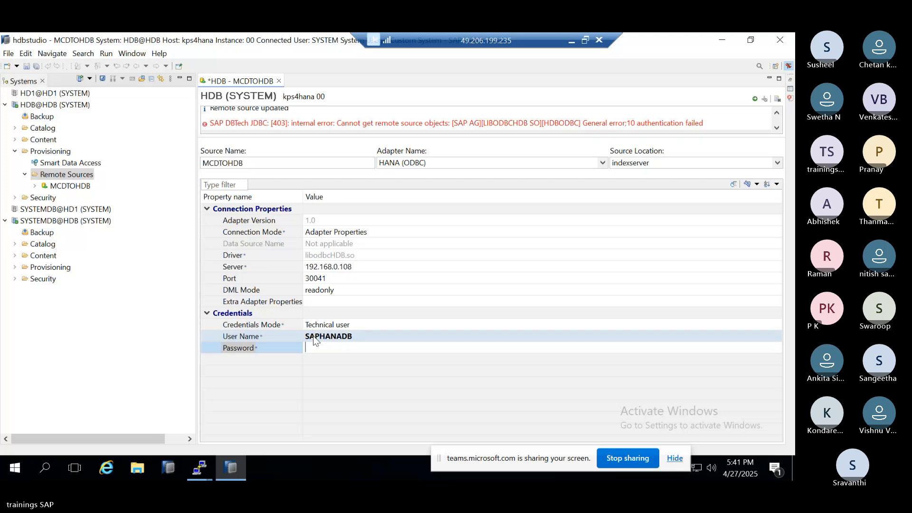
text(•••••••••••)
key(Return)
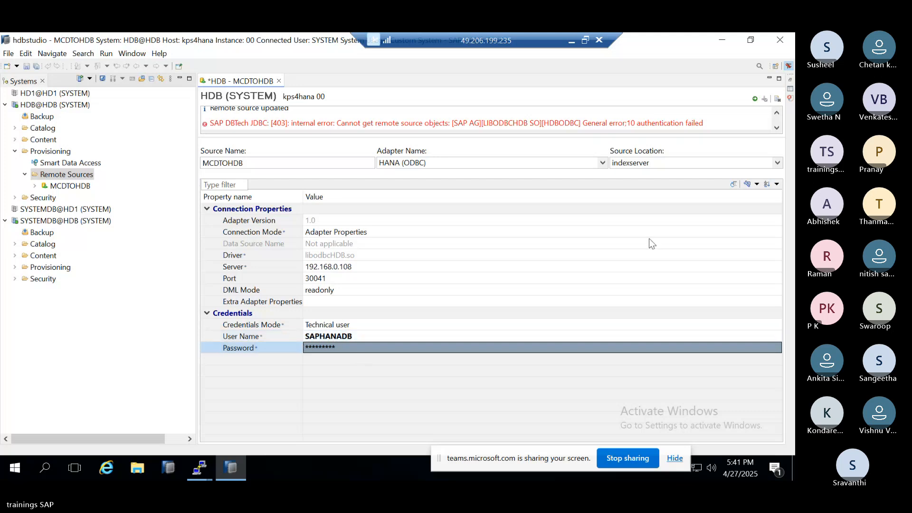
Step: Save the re-entered credentials and check the remote source's connection status message
click(755, 100)
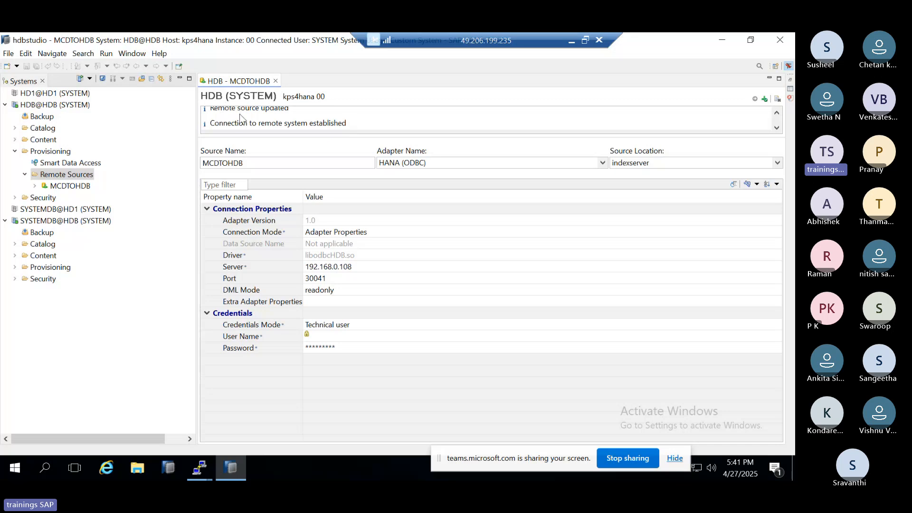
click(255, 120)
drag(255, 121, 350, 122)
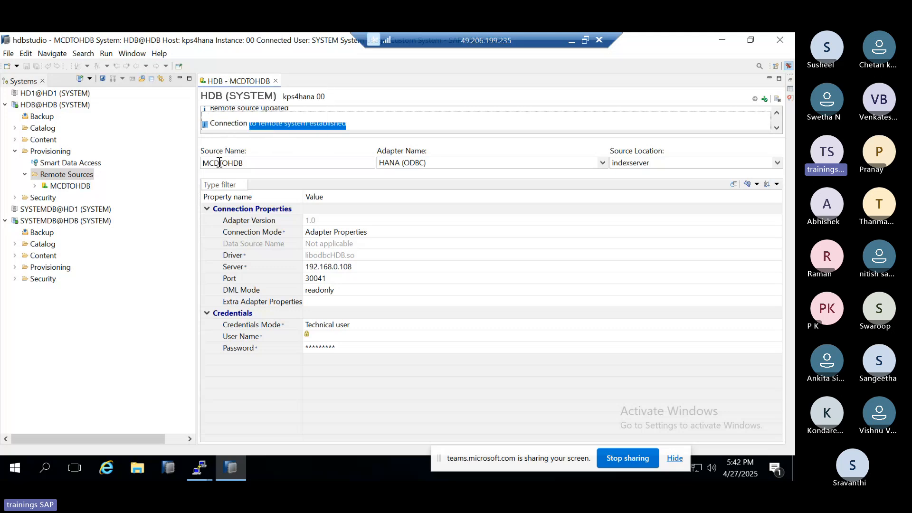
Step: Expand the MCDTOHDB remote source and its <NULL> node, and look through the listed remote schemas
drag(203, 163, 247, 165)
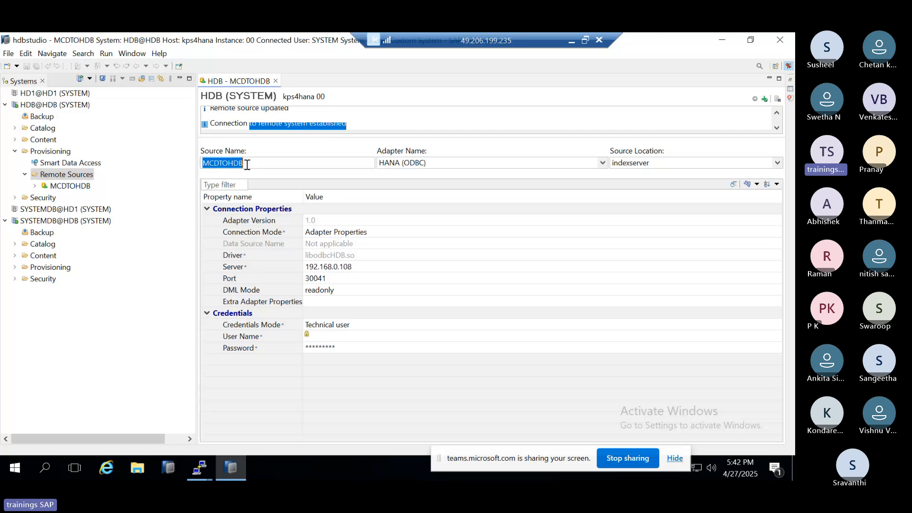
click(35, 187)
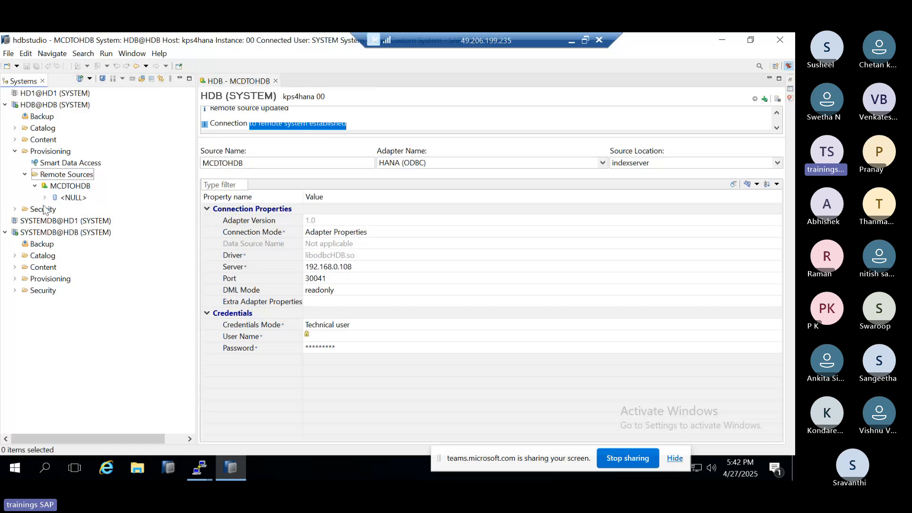
click(45, 198)
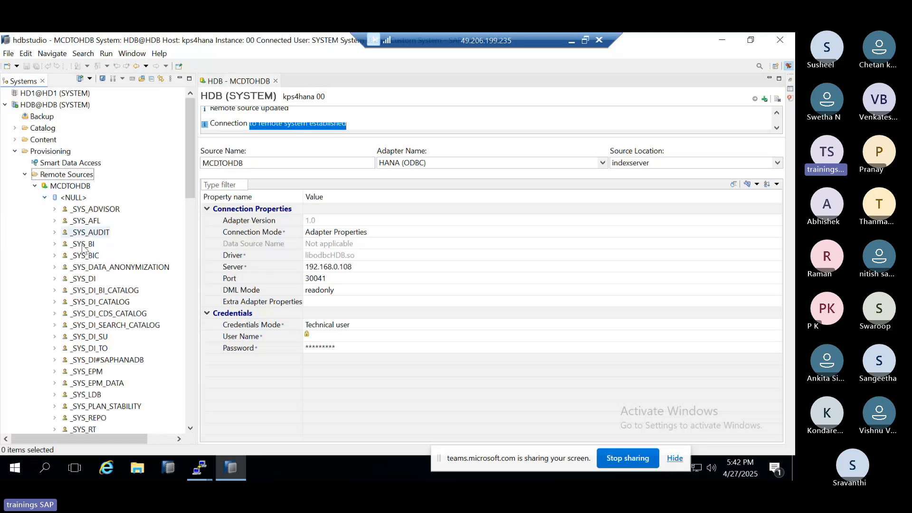
scroll(83, 247, down, 6)
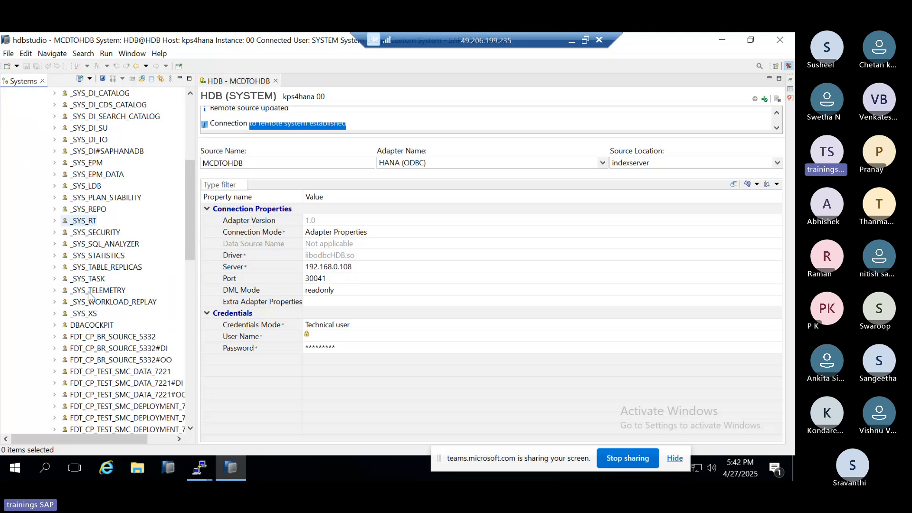
scroll(89, 294, down, 8)
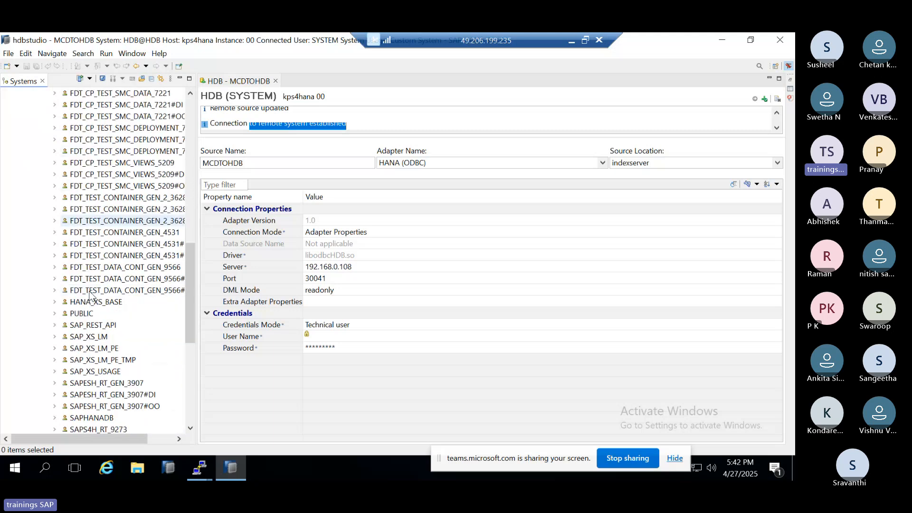
scroll(90, 294, down, 5)
scroll(90, 294, down, 1)
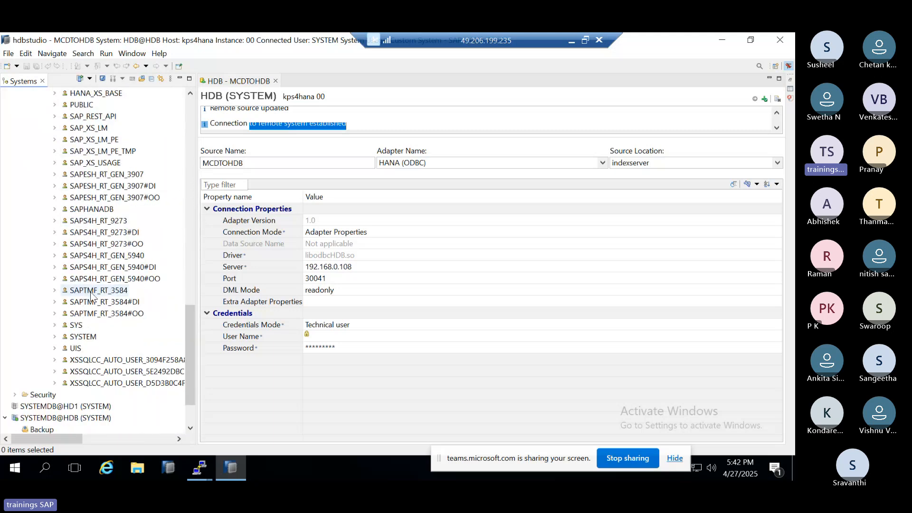
scroll(90, 295, up, 1)
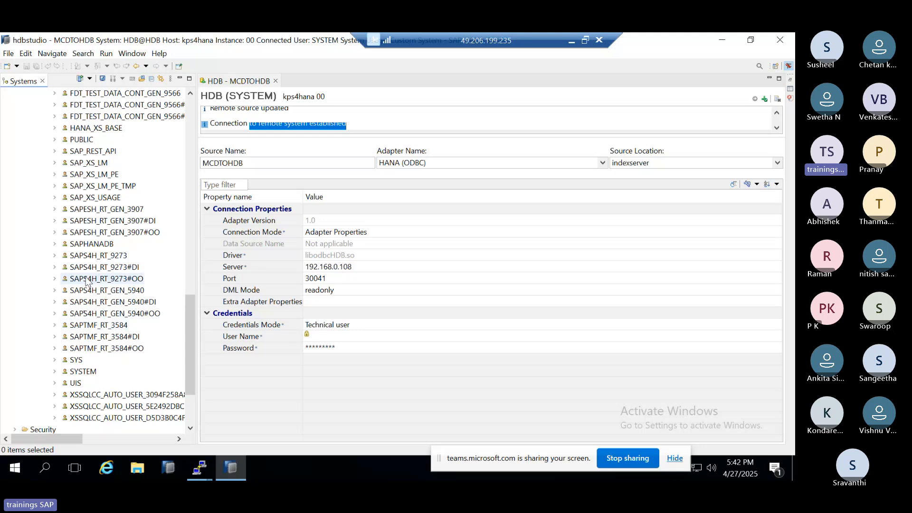
Step: Expand the SAPHANADB schema under MCDTOHDB and browse its remote tables
click(55, 244)
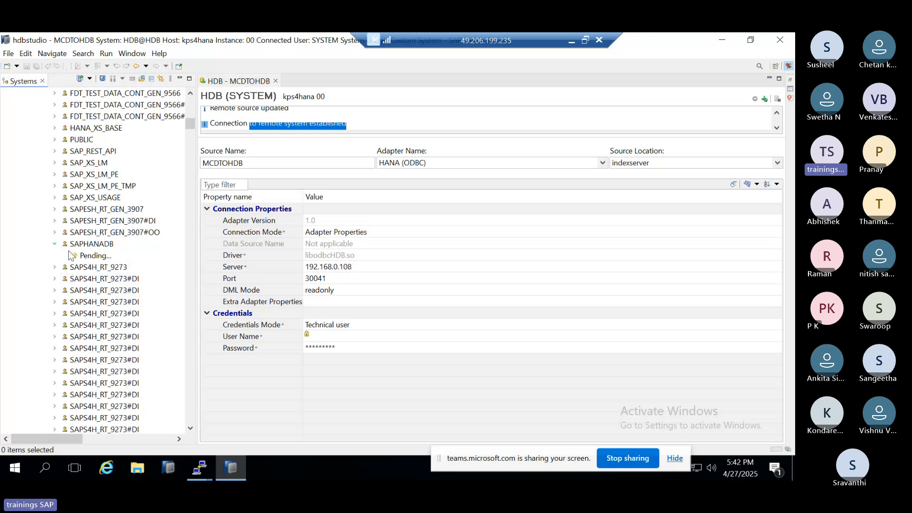
scroll(113, 285, down, 10)
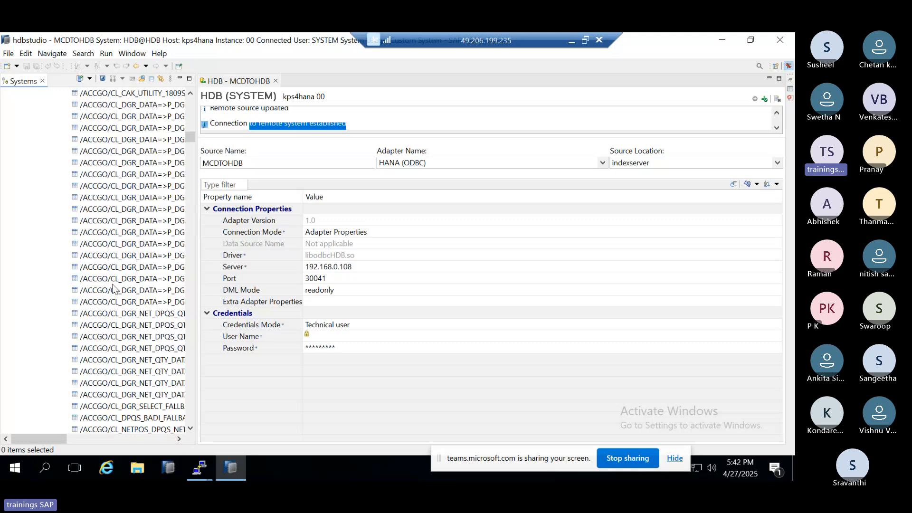
scroll(113, 287, down, 10)
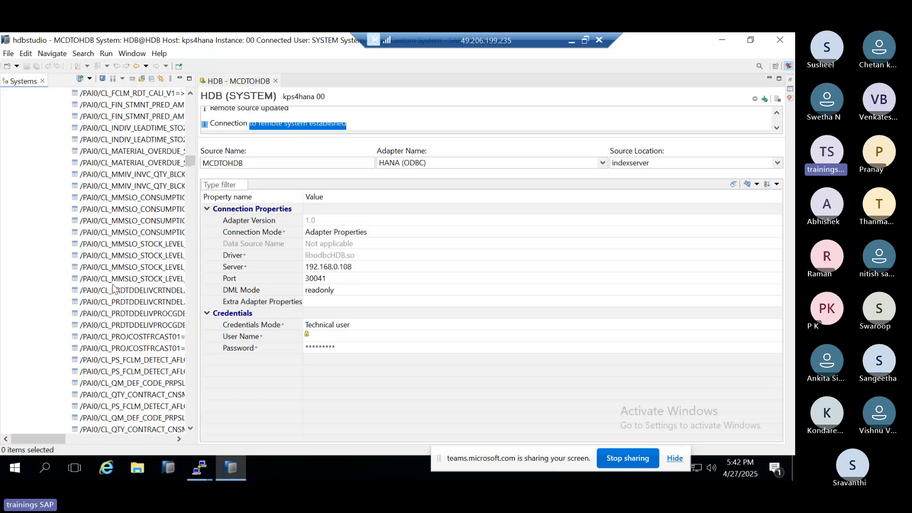
scroll(113, 287, down, 5)
scroll(113, 287, down, 10)
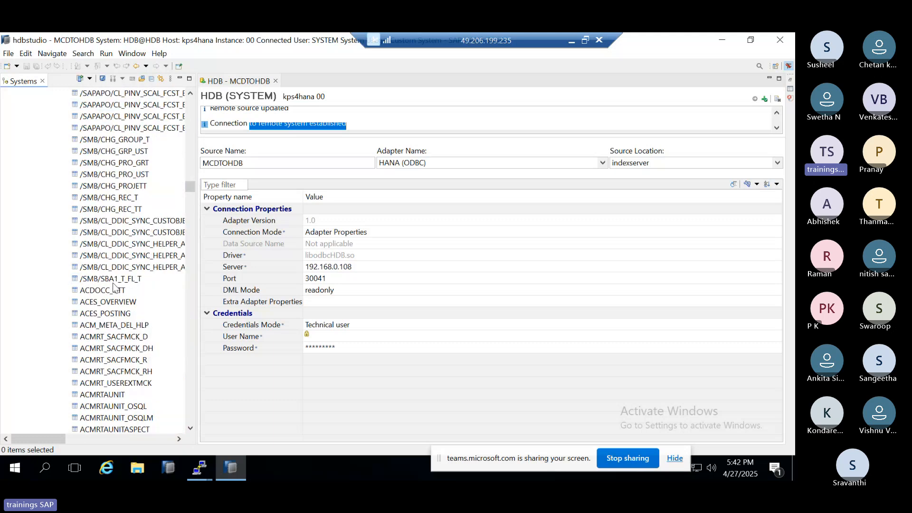
scroll(113, 285, down, 10)
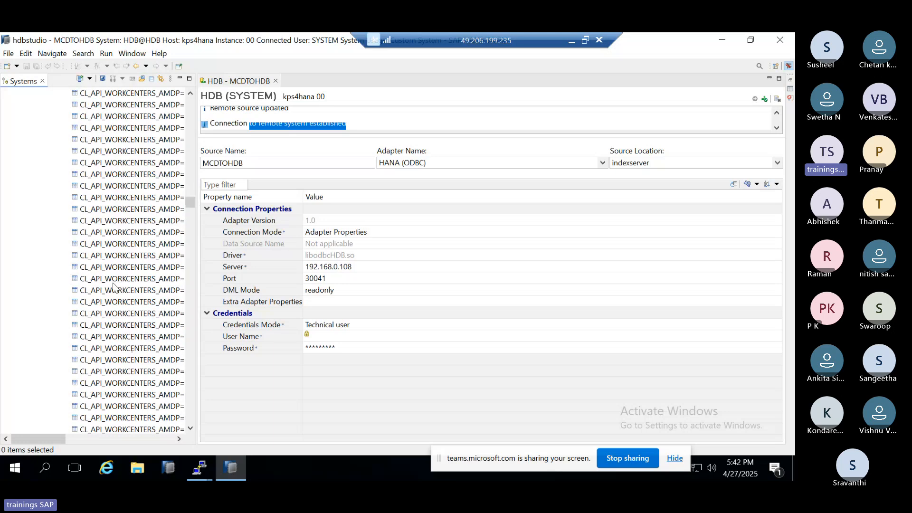
scroll(113, 285, down, 20)
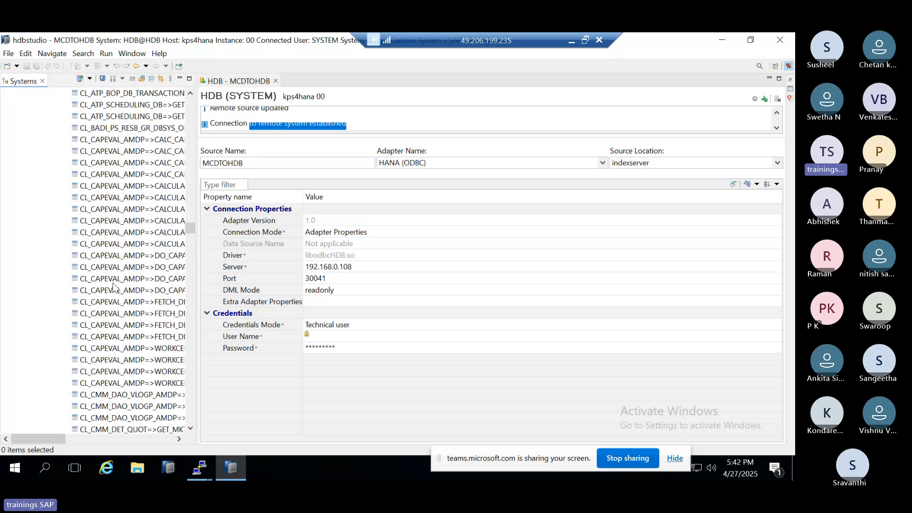
scroll(112, 283, down, 15)
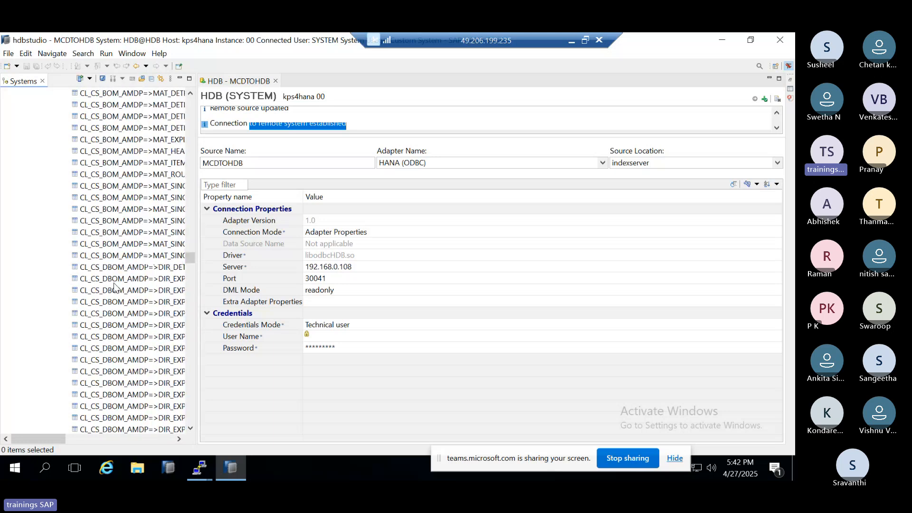
scroll(114, 286, down, 20)
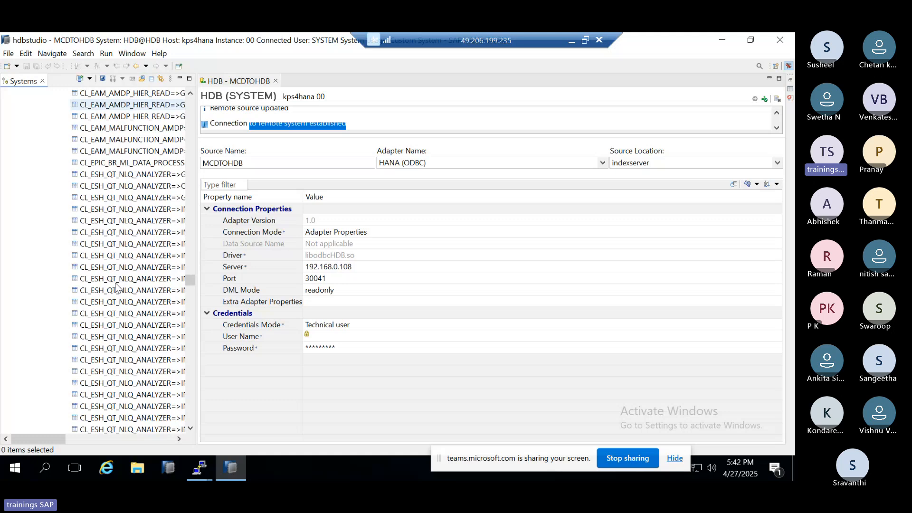
scroll(116, 287, down, 20)
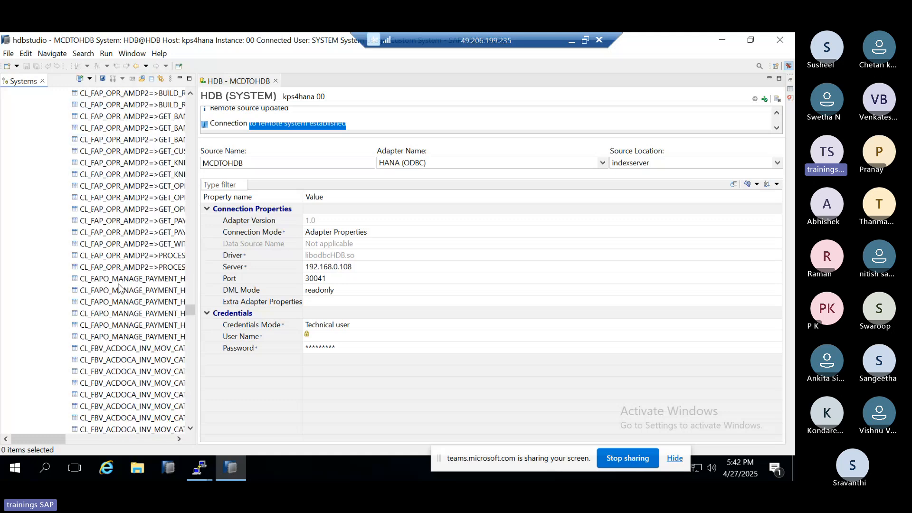
scroll(118, 287, down, 15)
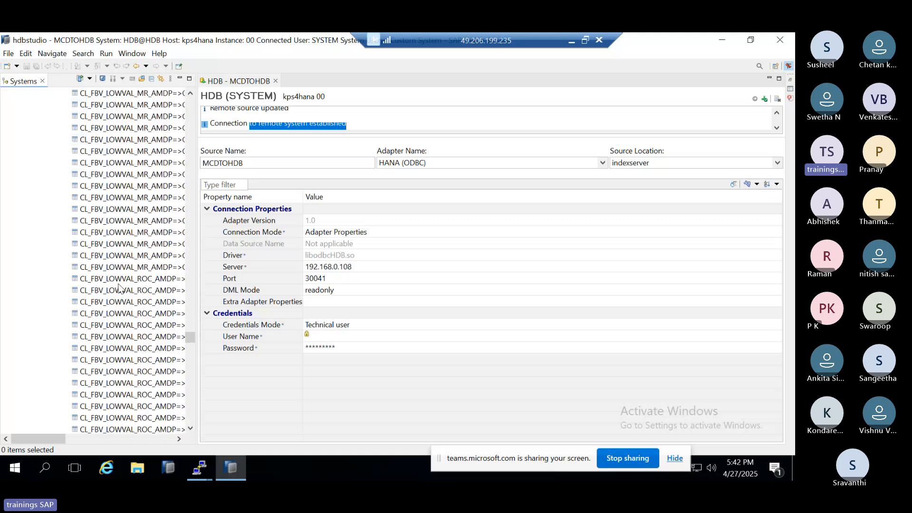
drag(190, 339, 198, 118)
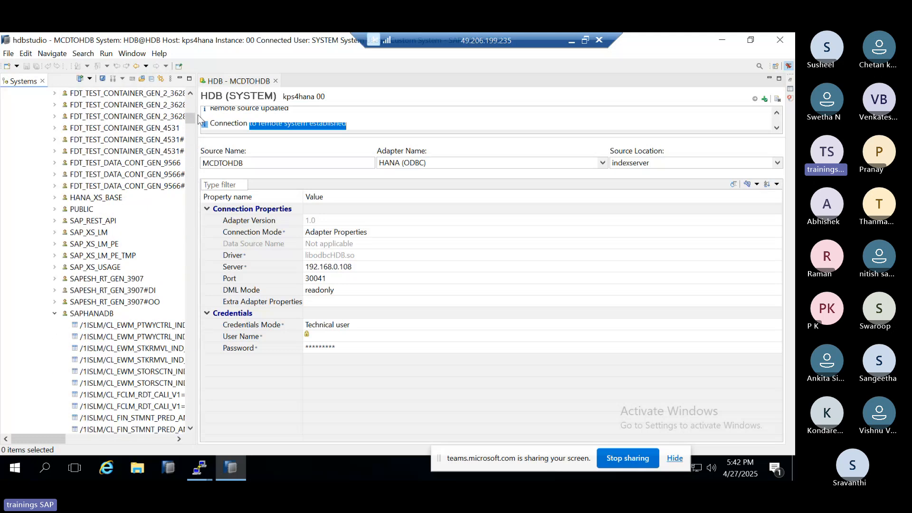
Step: Check the actions offered for the SAPHANADB schema, and return to the <NULL> node under MCDTOHDB
right_click(86, 314)
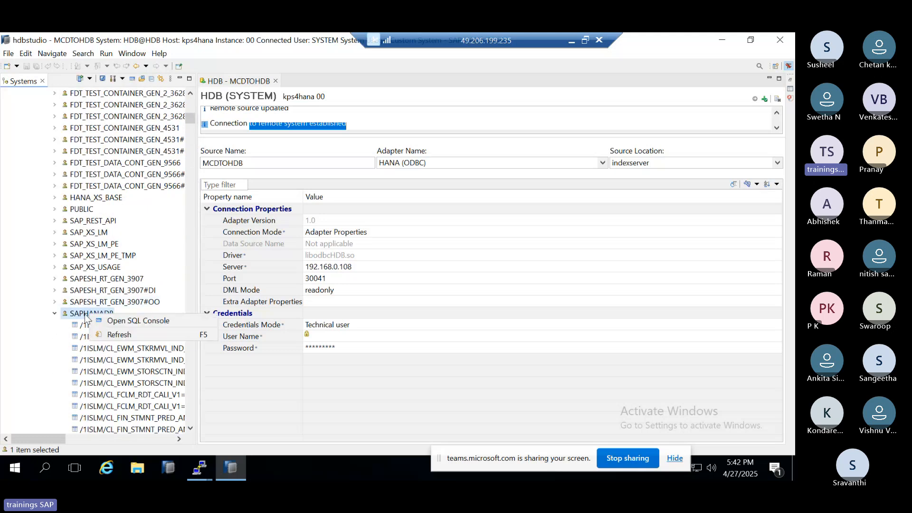
click(58, 315)
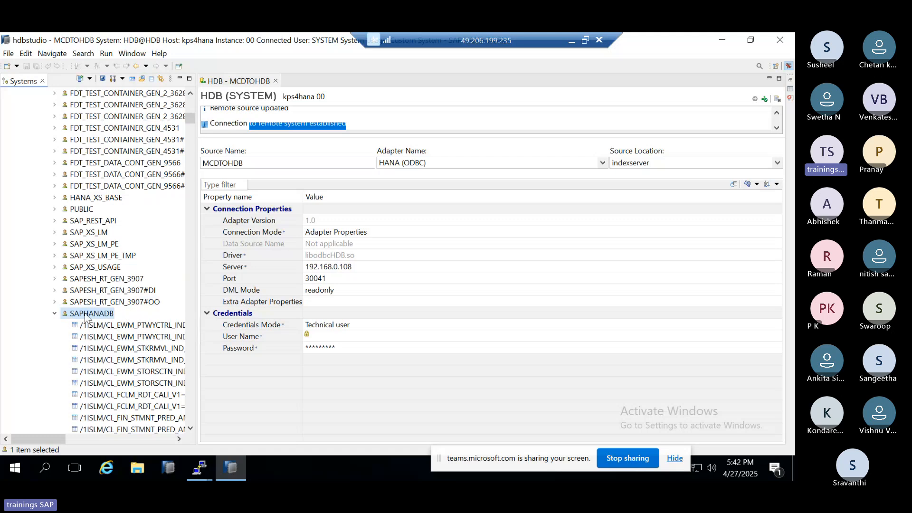
scroll(90, 309, up, 5)
scroll(91, 310, up, 8)
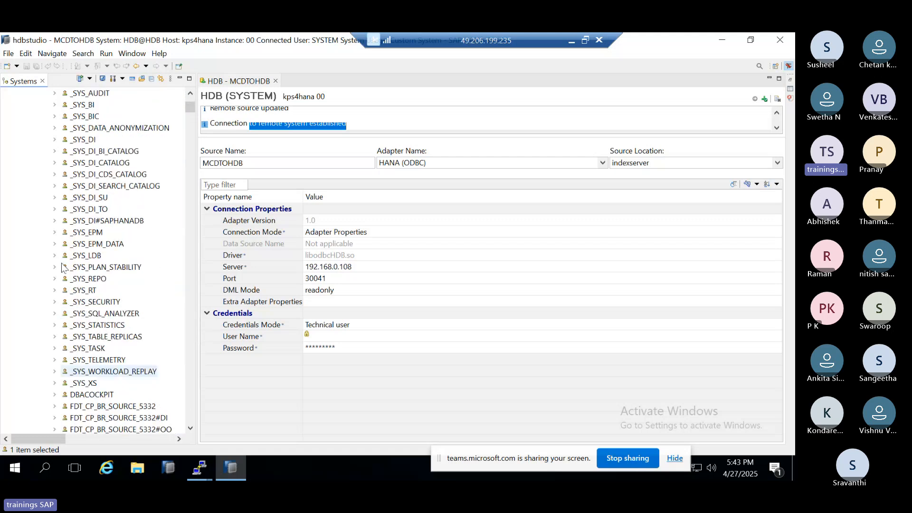
scroll(61, 267, up, 4)
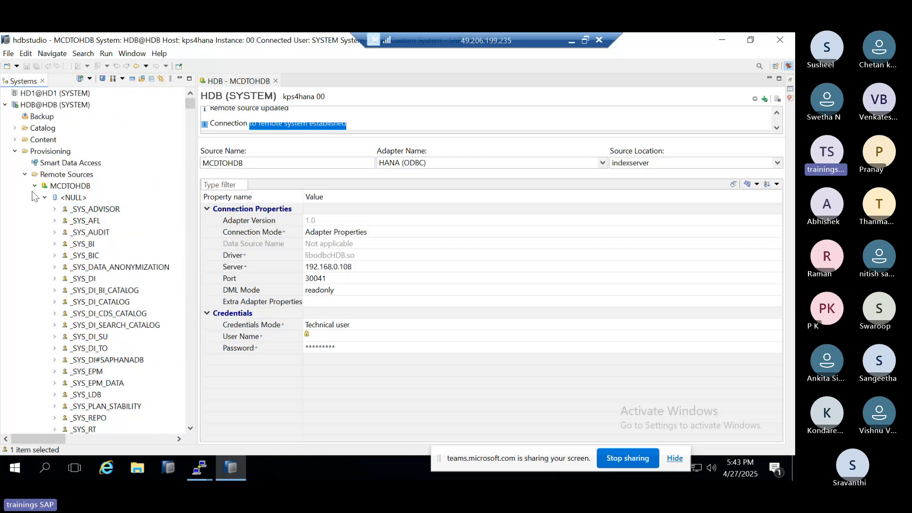
click(71, 200)
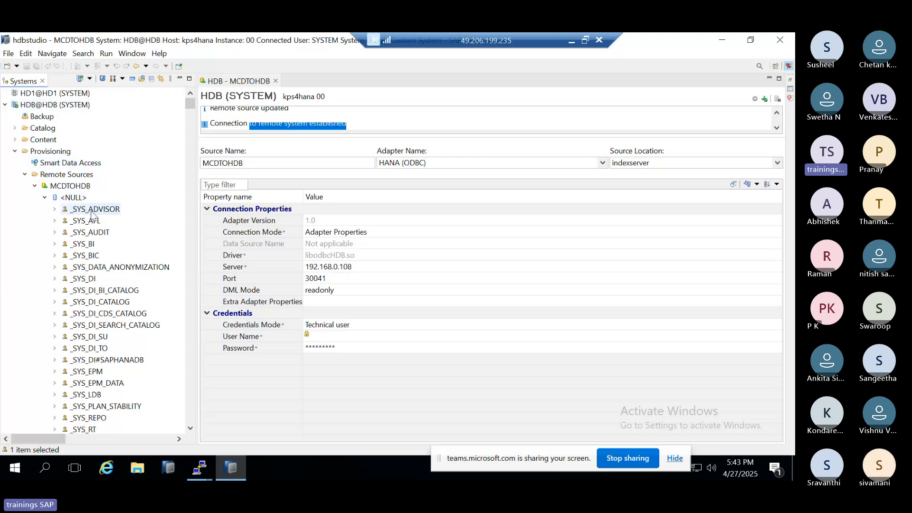
Step: Add the SAPHANADB remote table /LTB/MC_MIGOBJ as a virtual table in the SYSTEM schema, keeping the proposed table name
scroll(92, 214, down, 13)
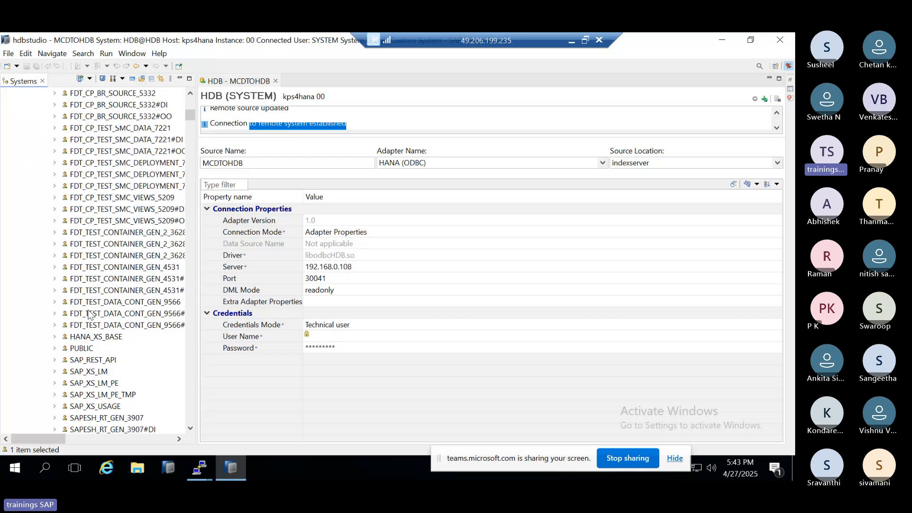
scroll(88, 314, down, 1)
scroll(92, 327, down, 1)
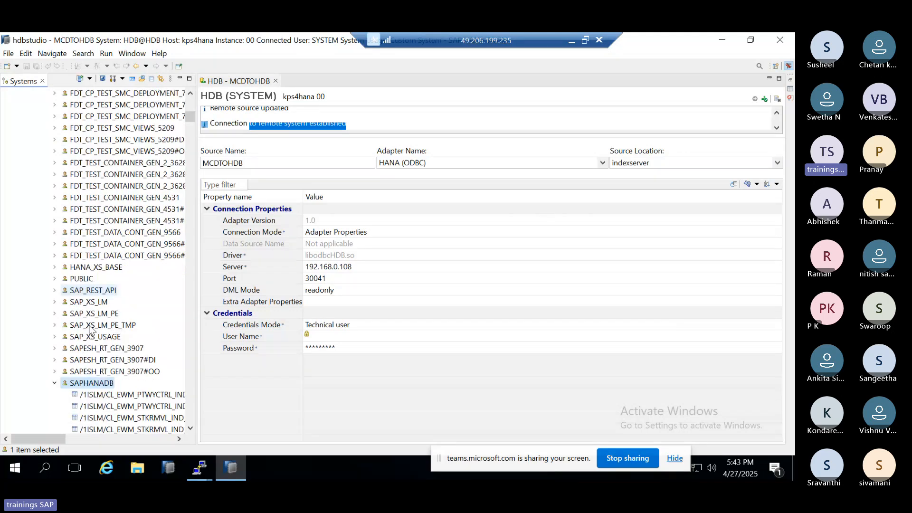
scroll(90, 329, down, 5)
scroll(92, 329, down, 10)
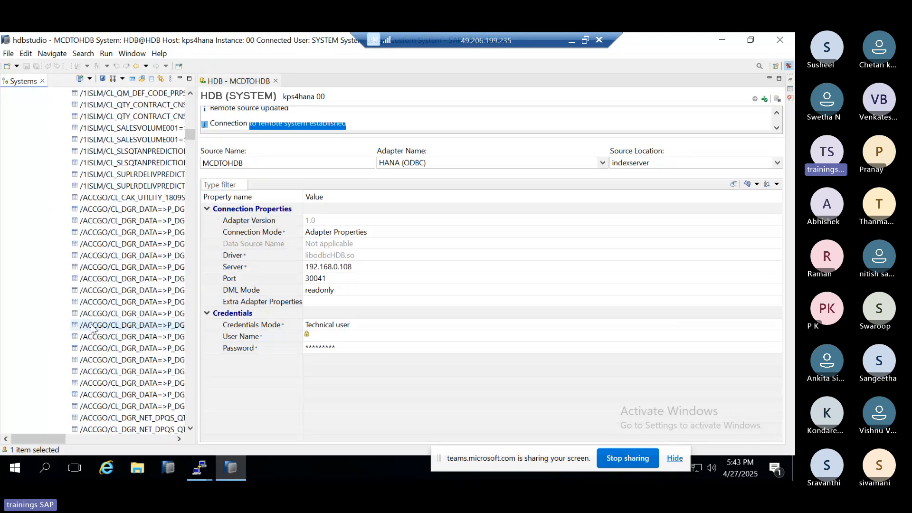
scroll(92, 327, down, 10)
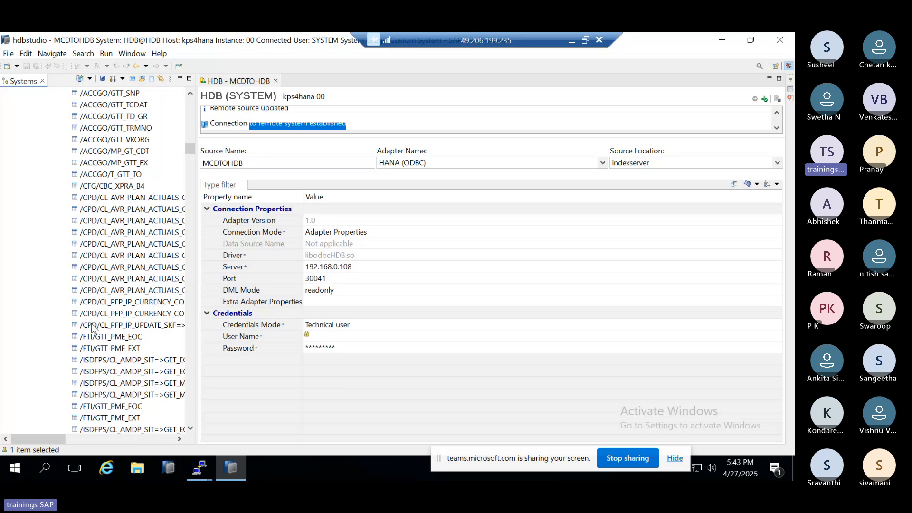
scroll(92, 328, down, 5)
click(94, 325)
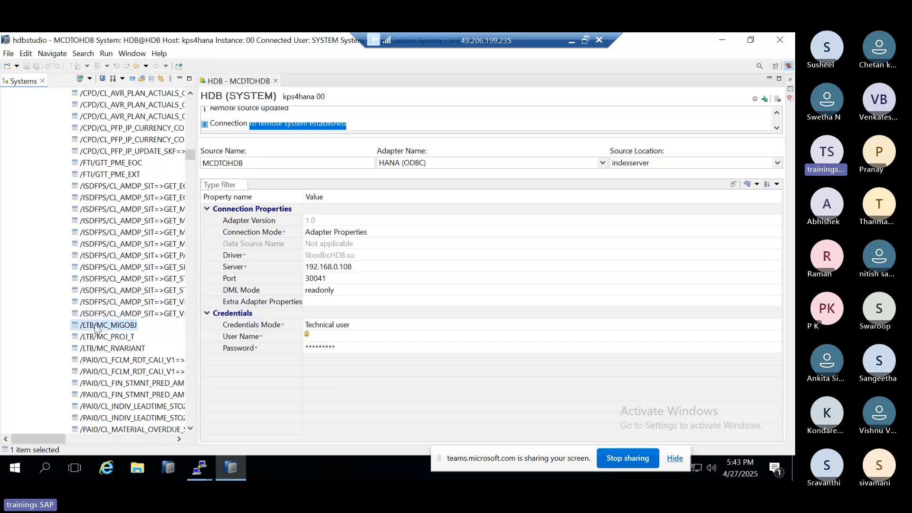
right_click(94, 327)
click(135, 345)
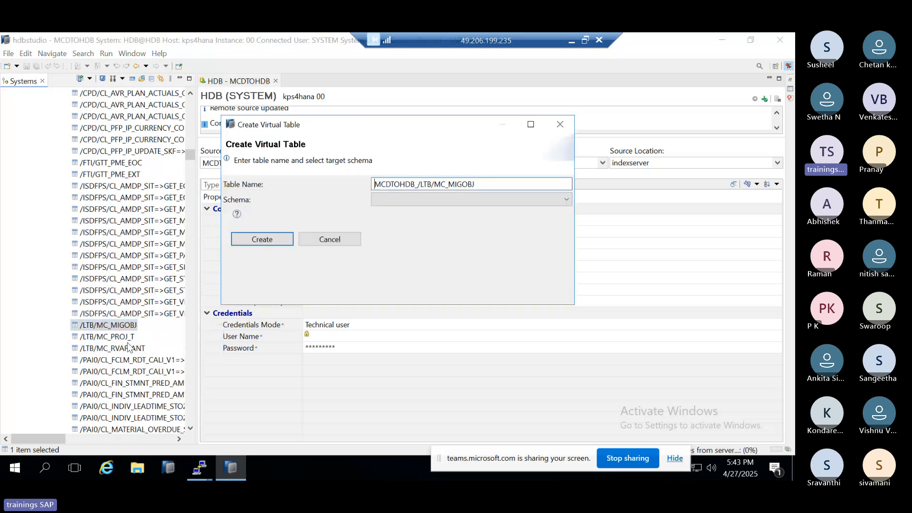
click(276, 237)
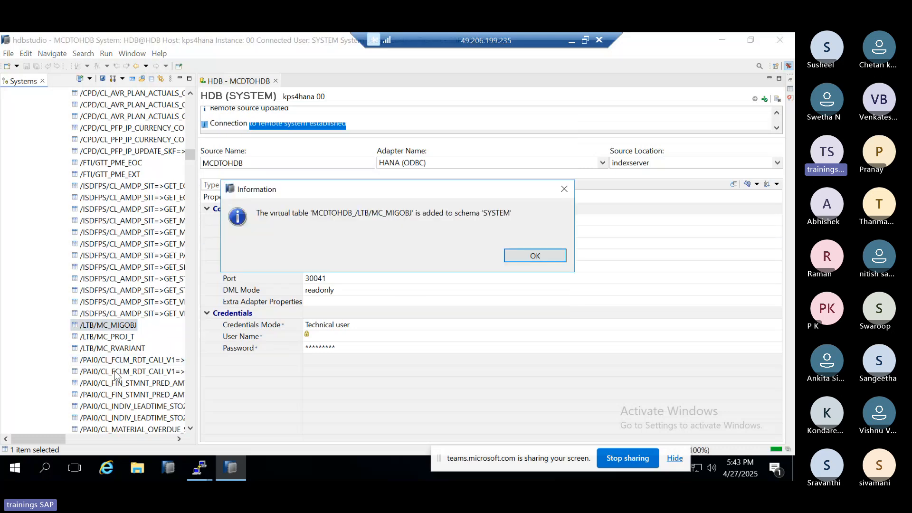
click(533, 256)
Step: Add the SAPHANADB remote table ACDOCC_GTT as a virtual table in the SYSTEM schema, keeping the proposed table name
scroll(136, 354, down, 5)
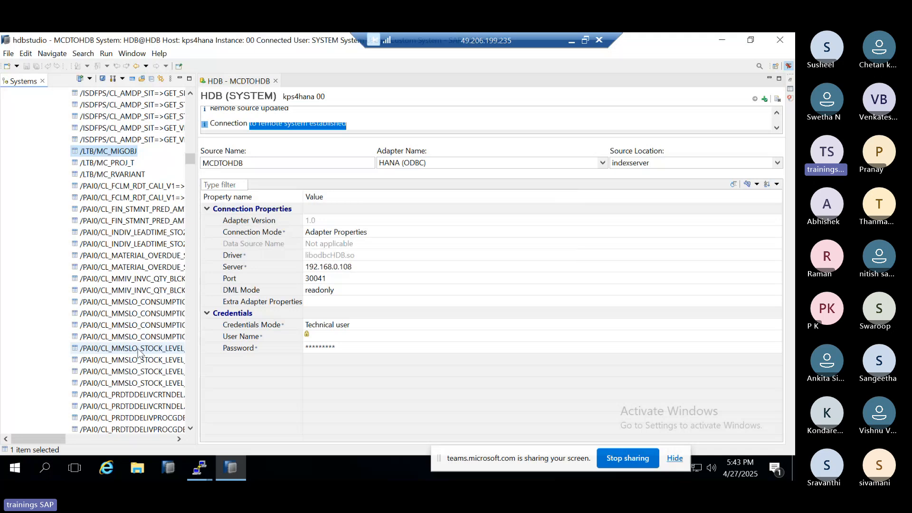
scroll(138, 354, down, 10)
scroll(142, 352, down, 5)
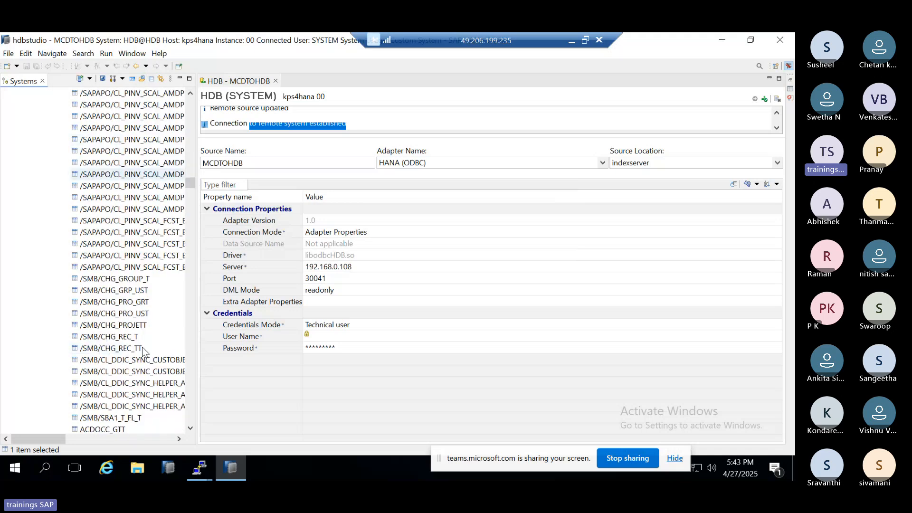
scroll(143, 350, down, 3)
right_click(99, 325)
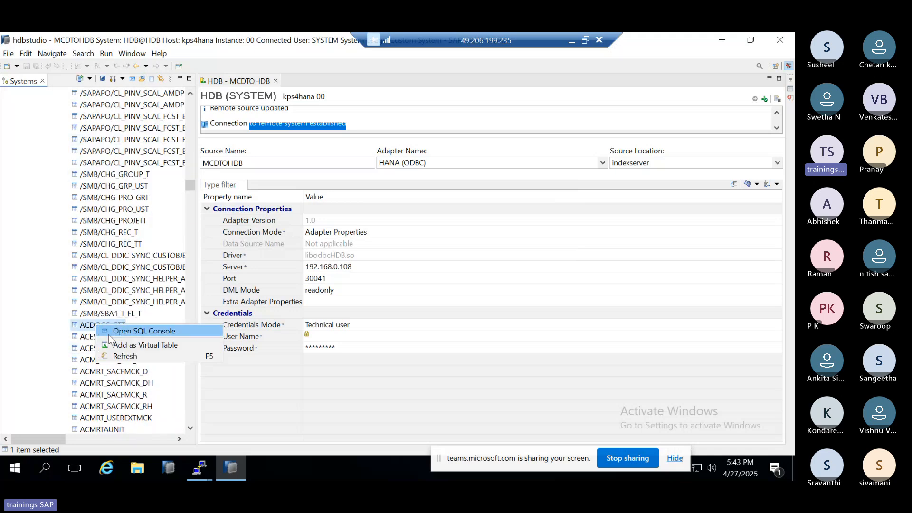
click(142, 345)
click(262, 239)
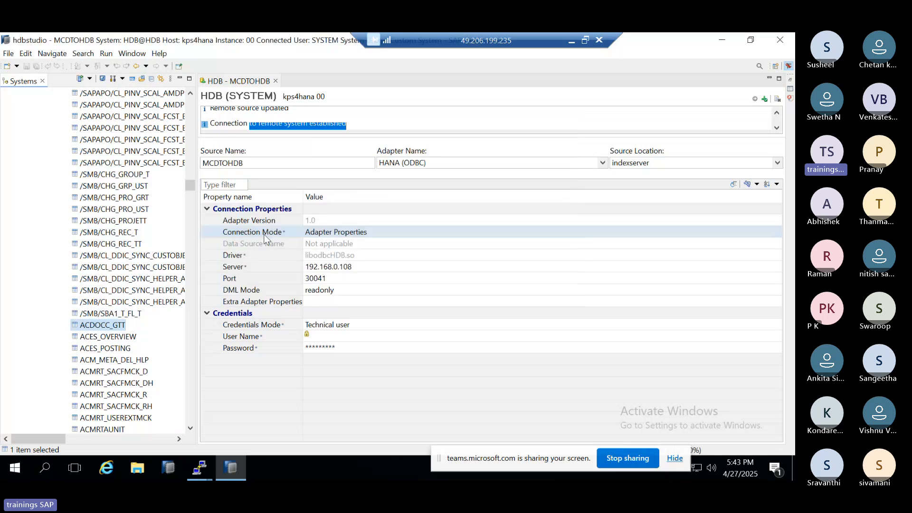
scroll(149, 318, down, 1)
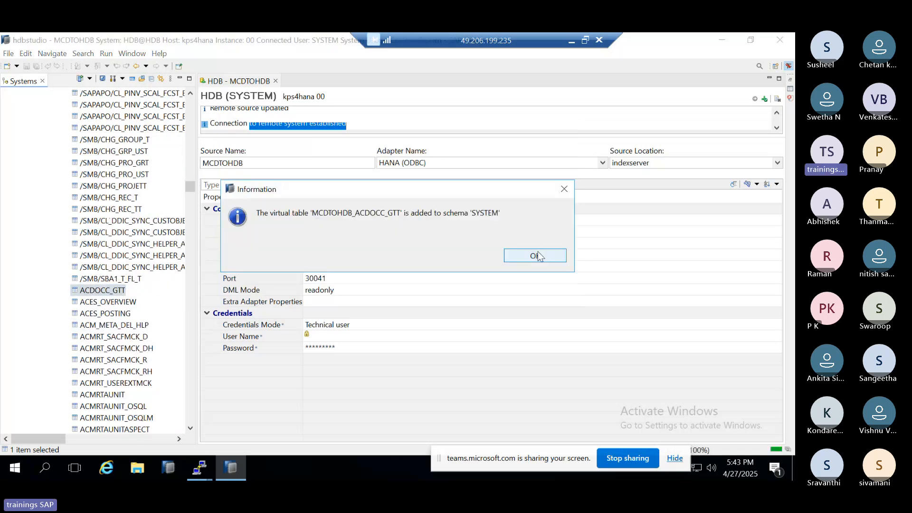
Step: Add the last listed SAPHANADB remote table, CLS4SIC_CO_PC_ACT_UPD_S41511, as a virtual table in the SYSTEM schema, keeping the proposed table name
click(536, 255)
scroll(126, 339, down, 5)
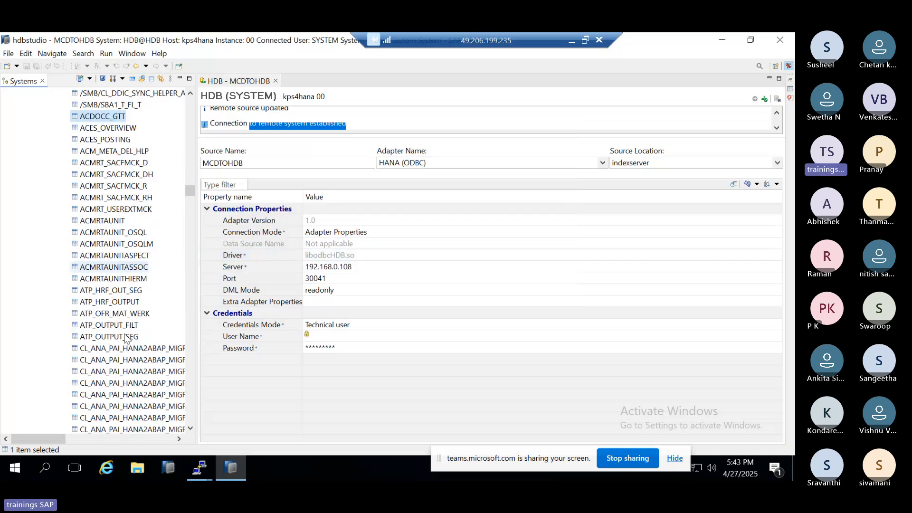
scroll(126, 338, down, 20)
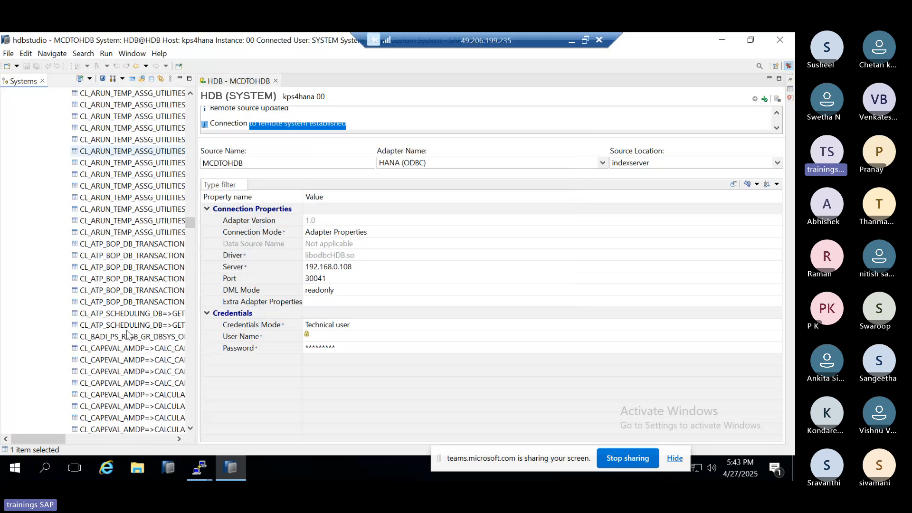
scroll(127, 334, down, 20)
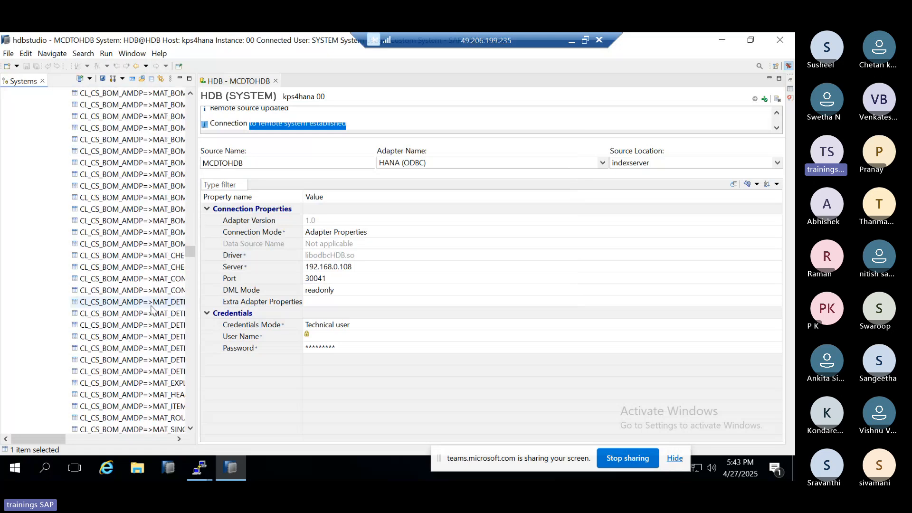
scroll(151, 308, down, 15)
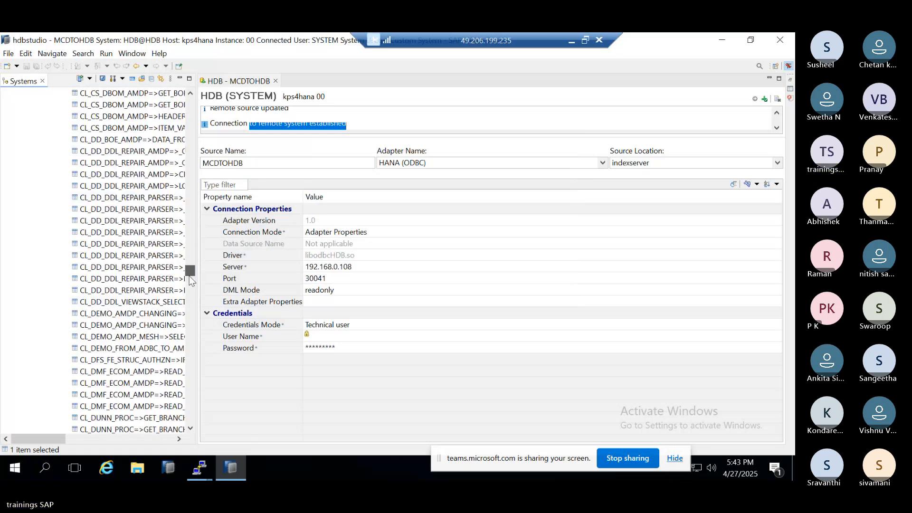
drag(190, 280, 195, 418)
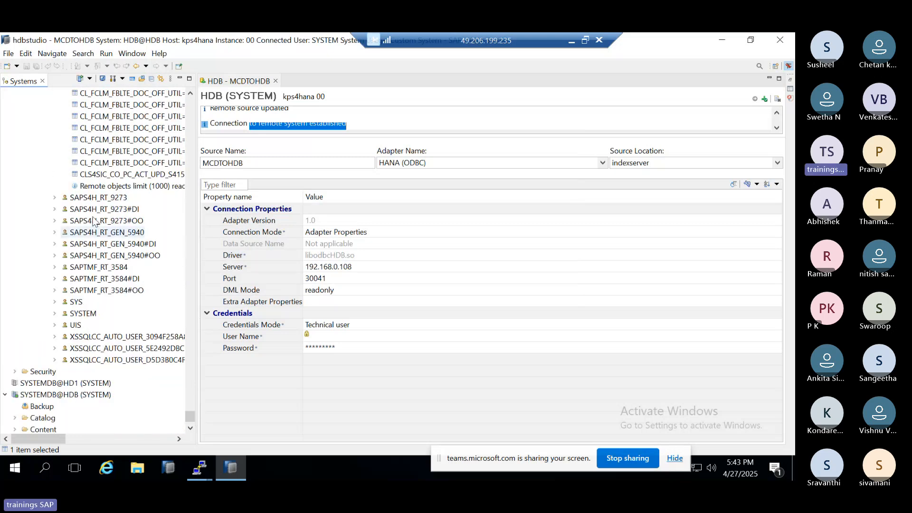
right_click(94, 185)
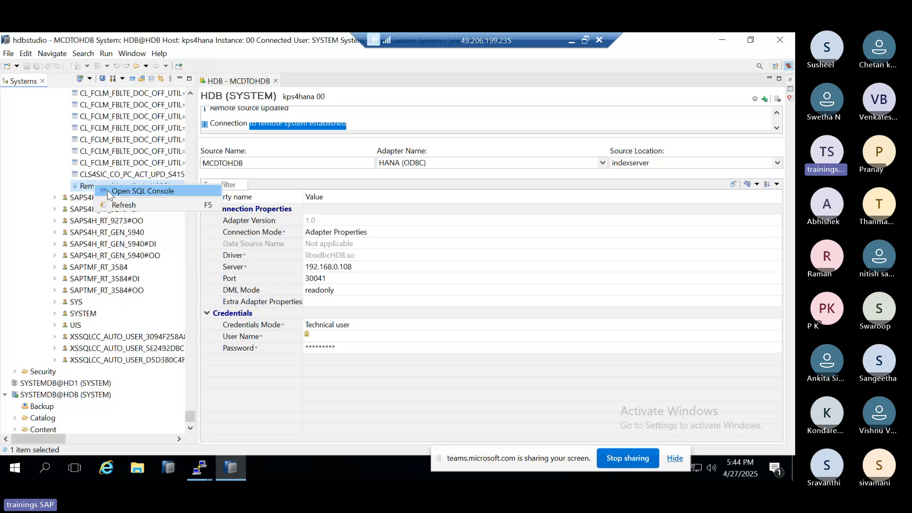
key(Escape)
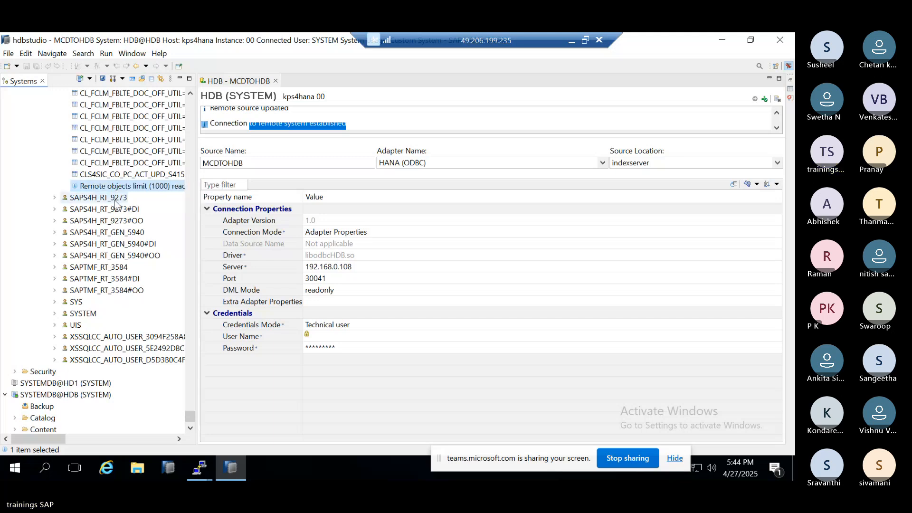
right_click(112, 176)
click(161, 196)
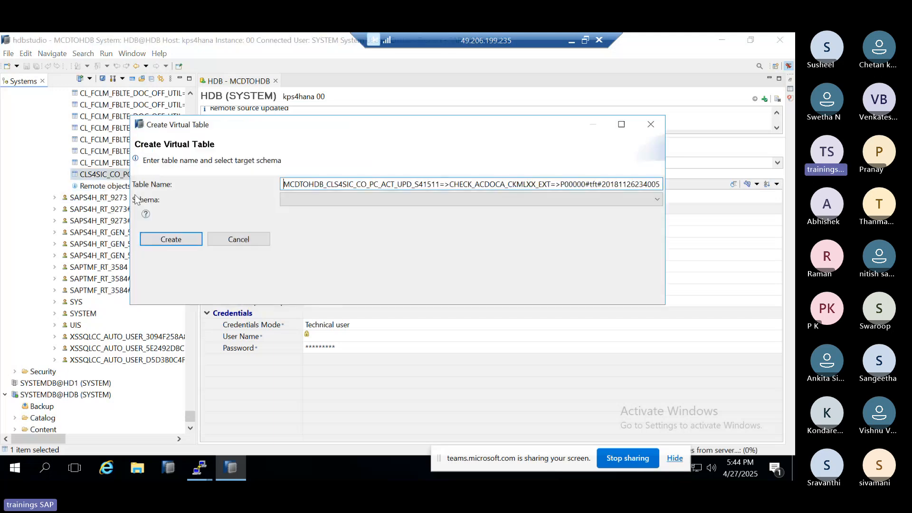
click(183, 238)
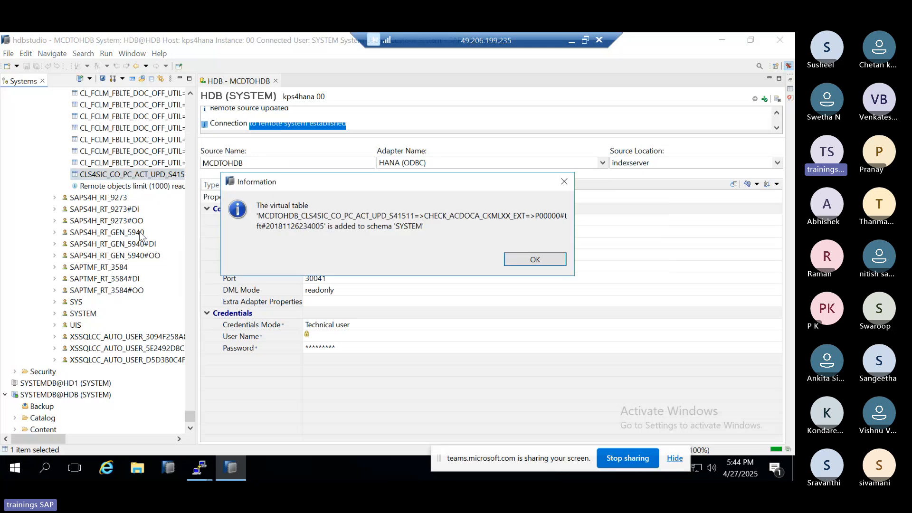
click(511, 264)
Step: Return to the start of the systems tree and collapse the <NULL> node under MCDTOHDB
scroll(189, 332, up, 8)
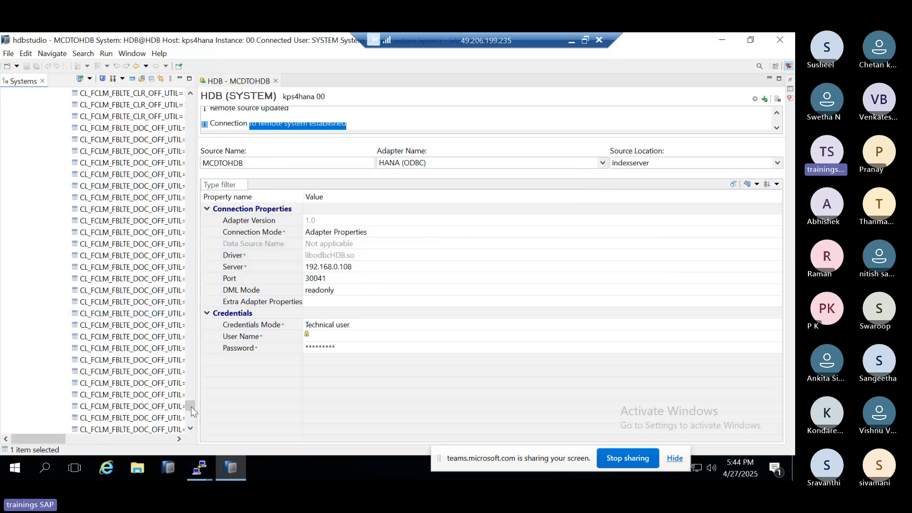
scroll(191, 407, down, 5)
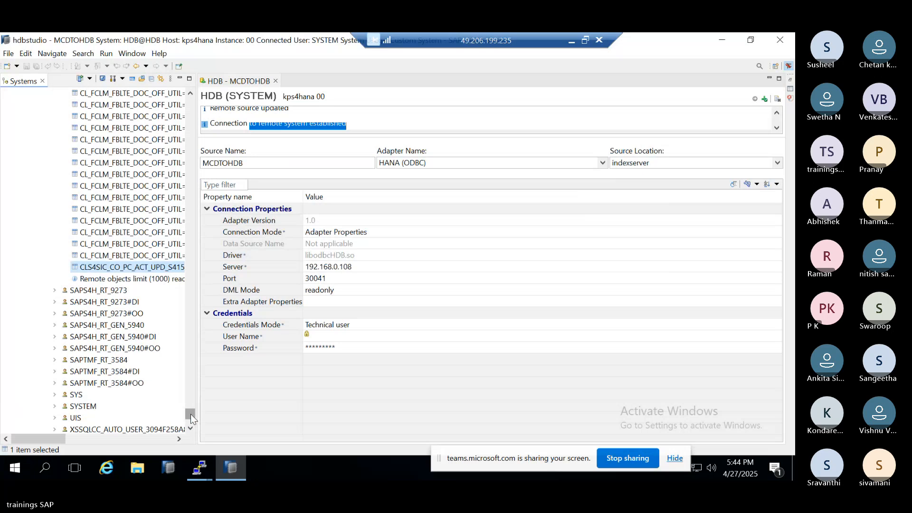
drag(190, 414, 191, 84)
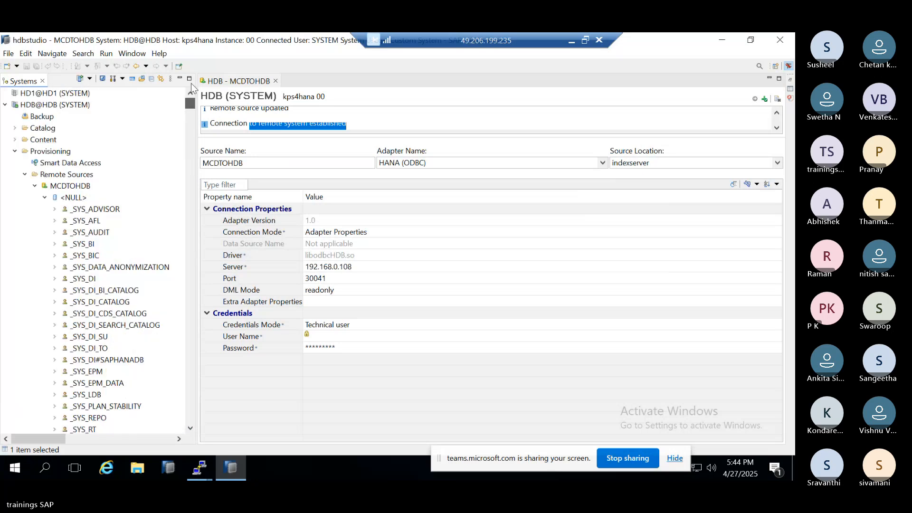
click(46, 197)
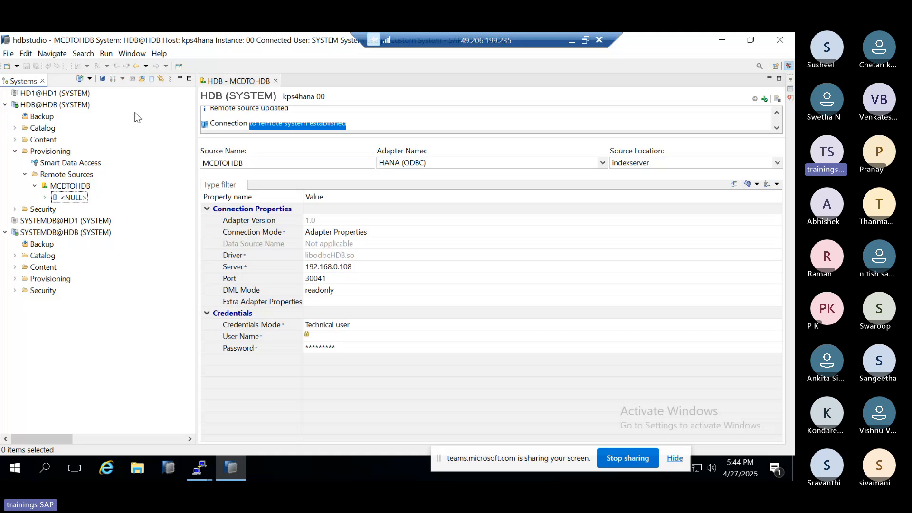
Step: Expand the SYSTEM schema's Tables folder in the HDB@HDB catalog, and widen the systems tree to show longer table names
click(14, 128)
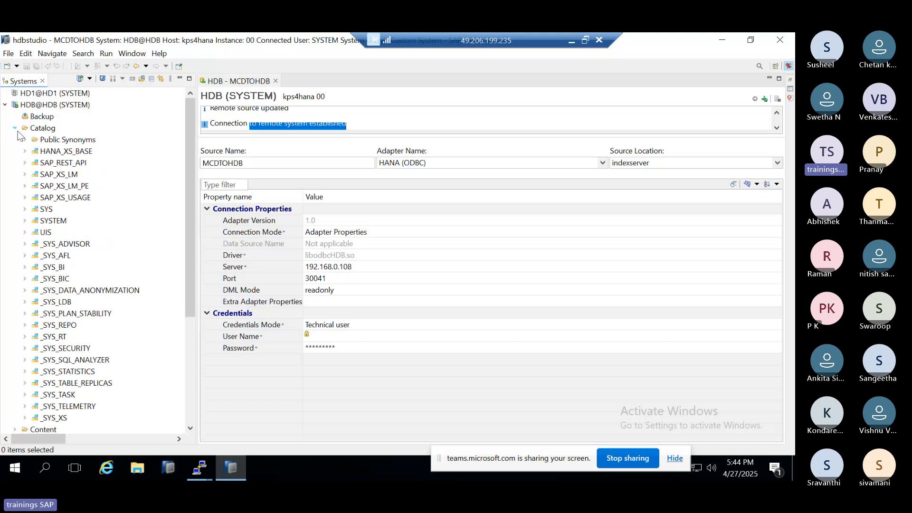
click(26, 221)
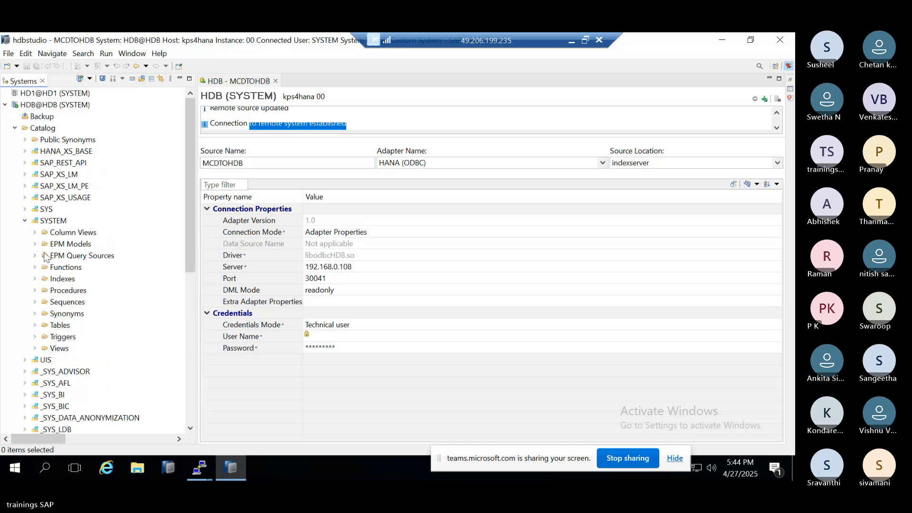
click(37, 326)
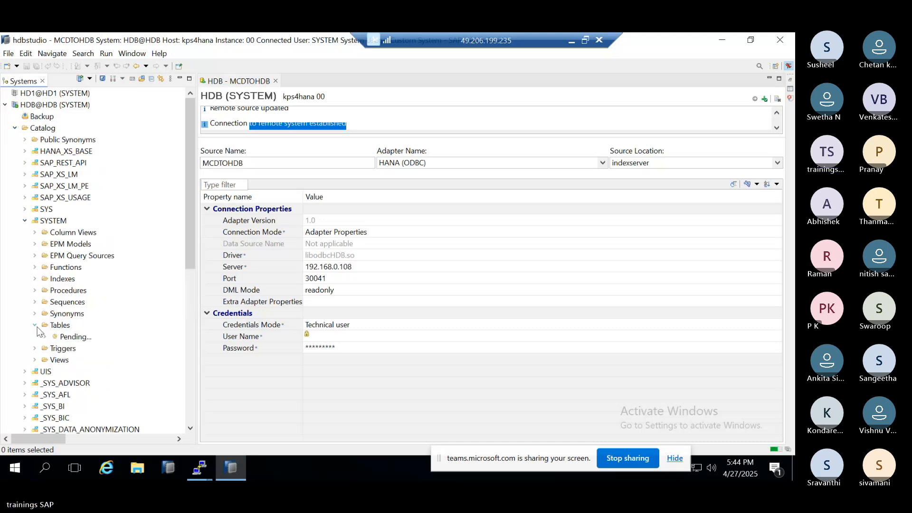
scroll(141, 298, down, 3)
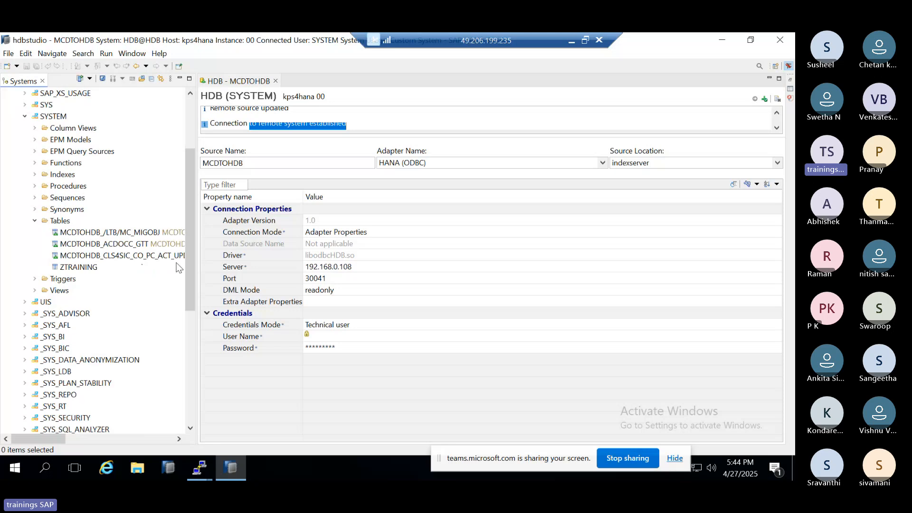
click(198, 261)
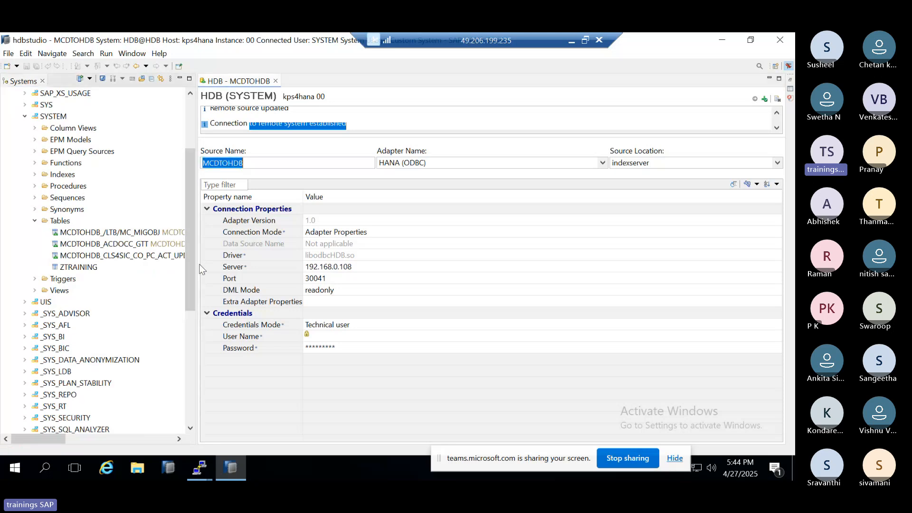
drag(197, 264, 279, 265)
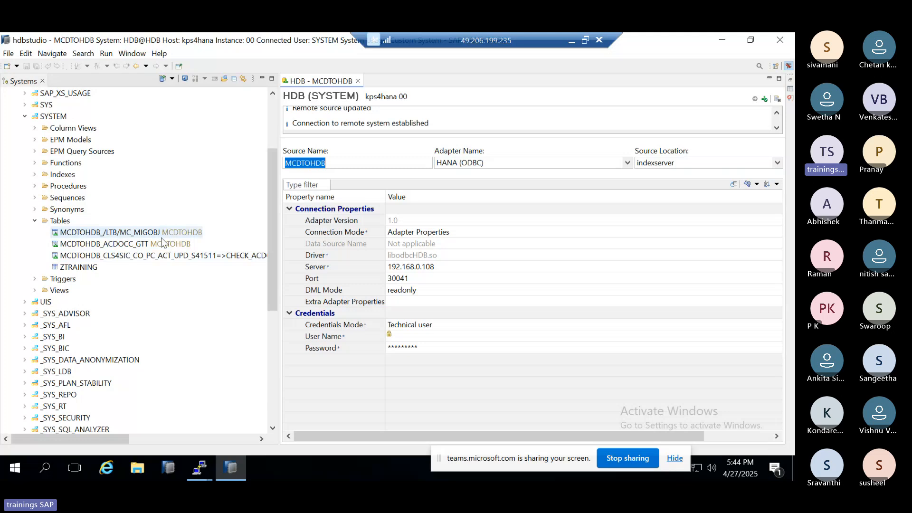
Step: Preview the data of the three MCDTOHDB virtual tables in the SYSTEM schema, and close the previews
click(142, 236)
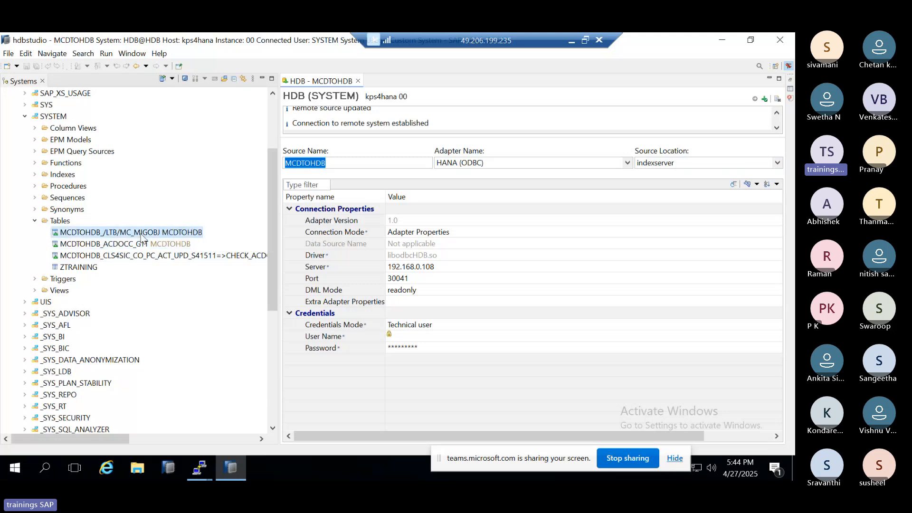
right_click(141, 236)
click(169, 277)
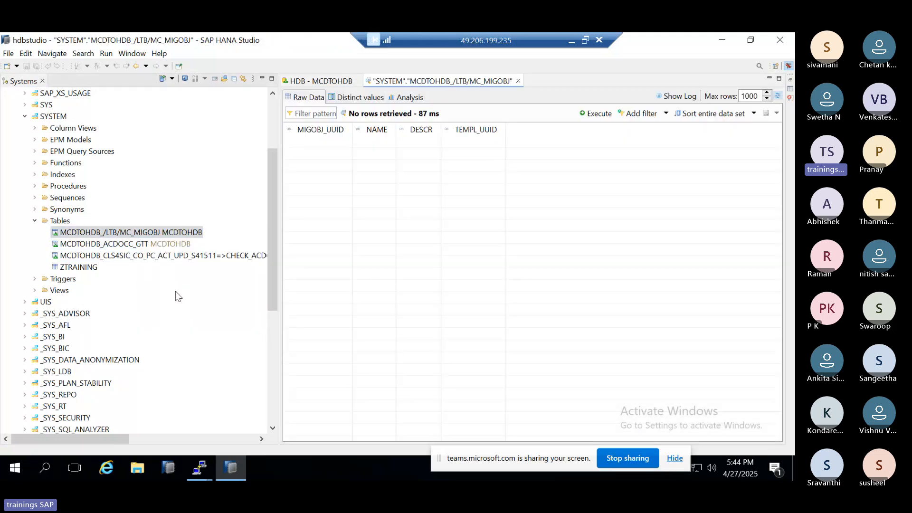
right_click(123, 244)
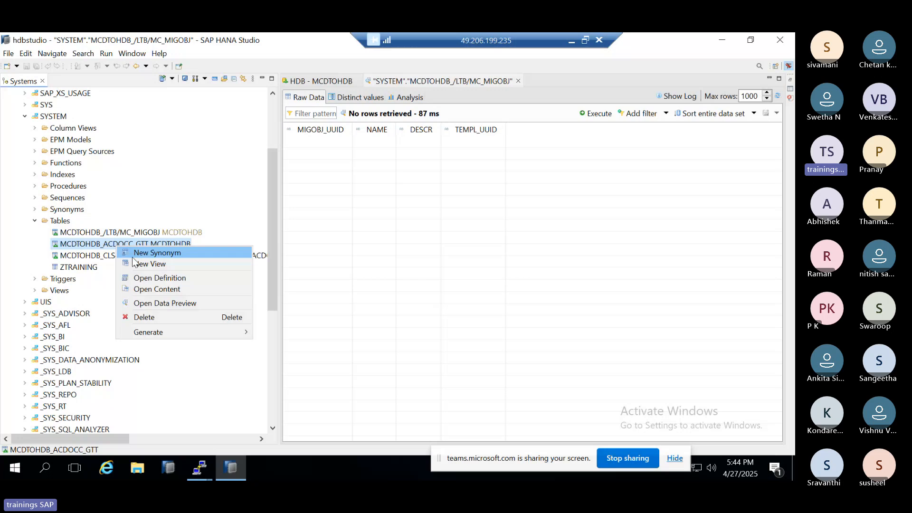
click(146, 299)
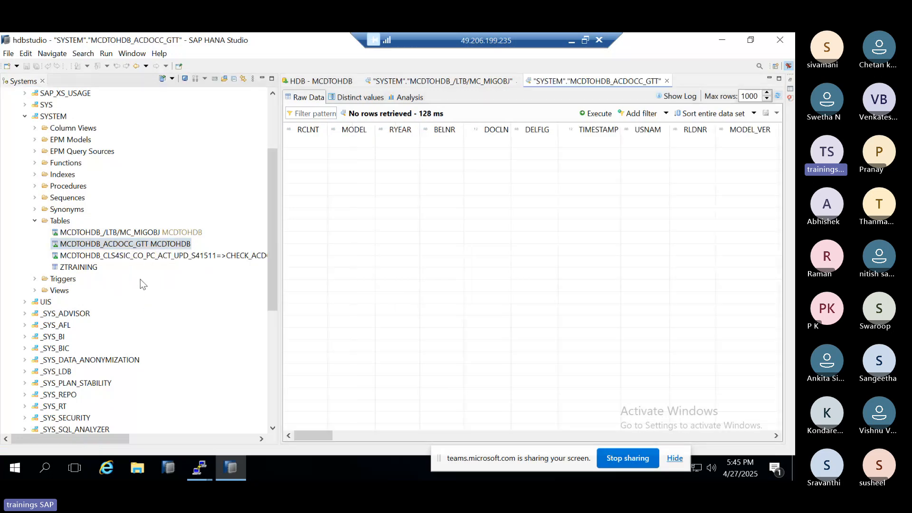
right_click(104, 256)
click(132, 313)
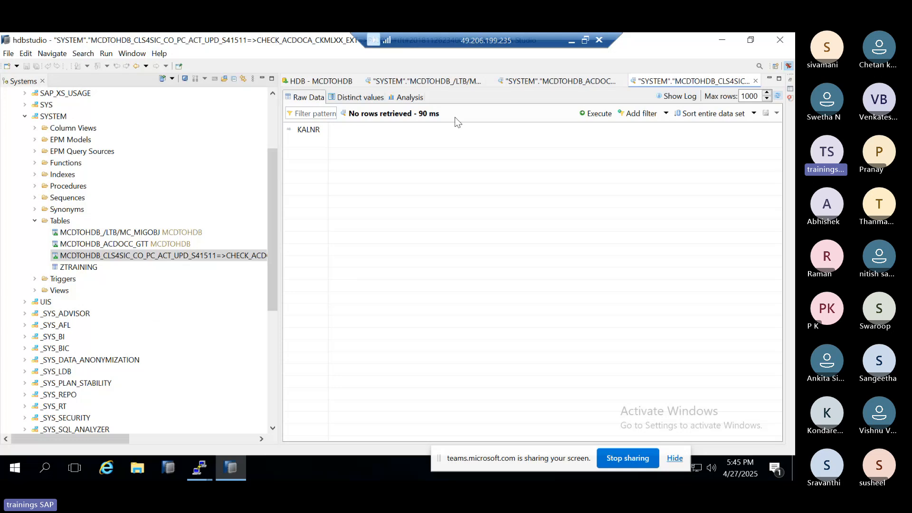
click(755, 82)
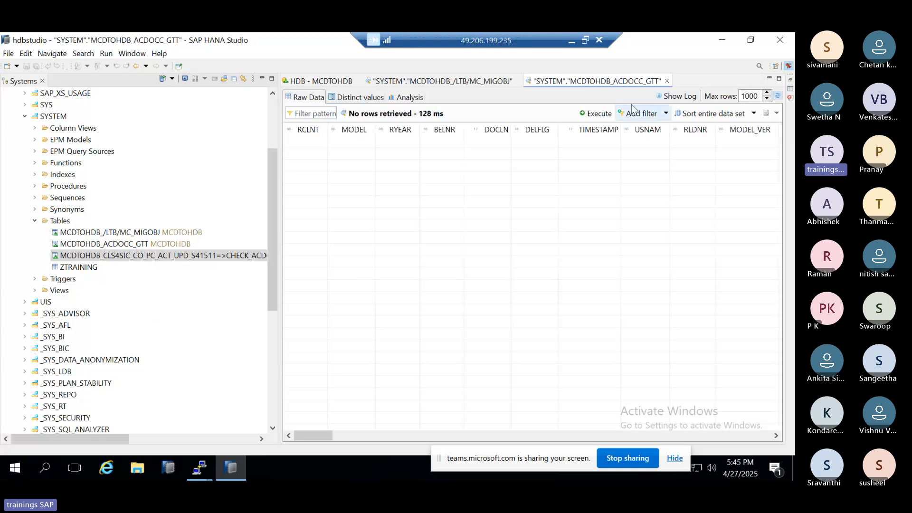
click(669, 82)
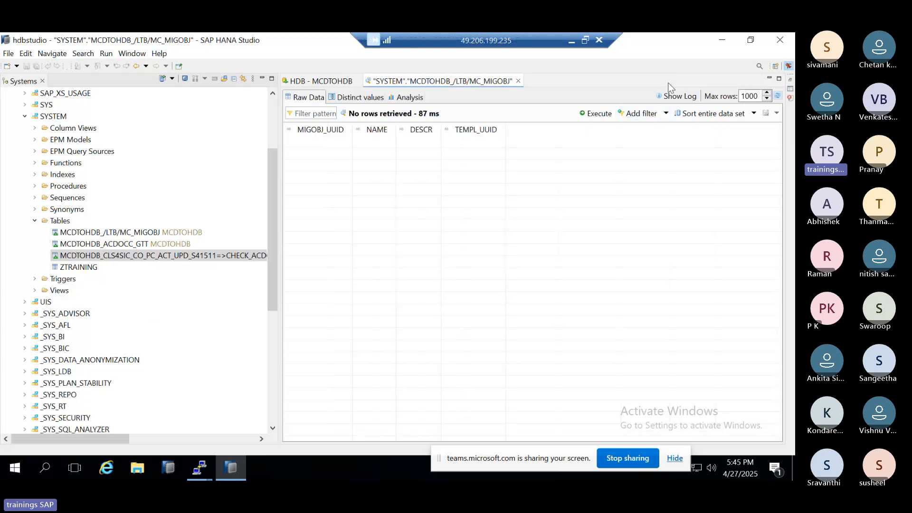
click(518, 81)
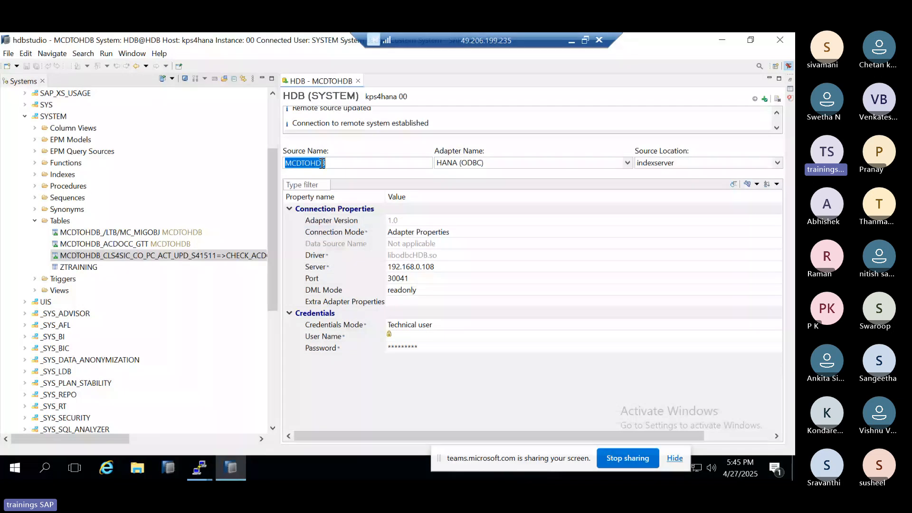
Step: Review the SYSTEM schema's tables and check the actions offered for the MCDTOHDB_ACDOCC_GTT virtual table
scroll(54, 261, up, 3)
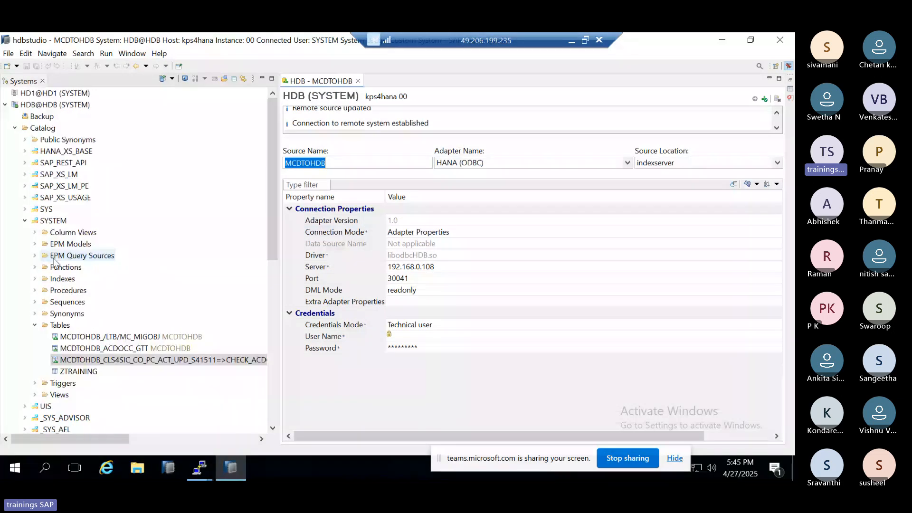
scroll(50, 364, down, 1)
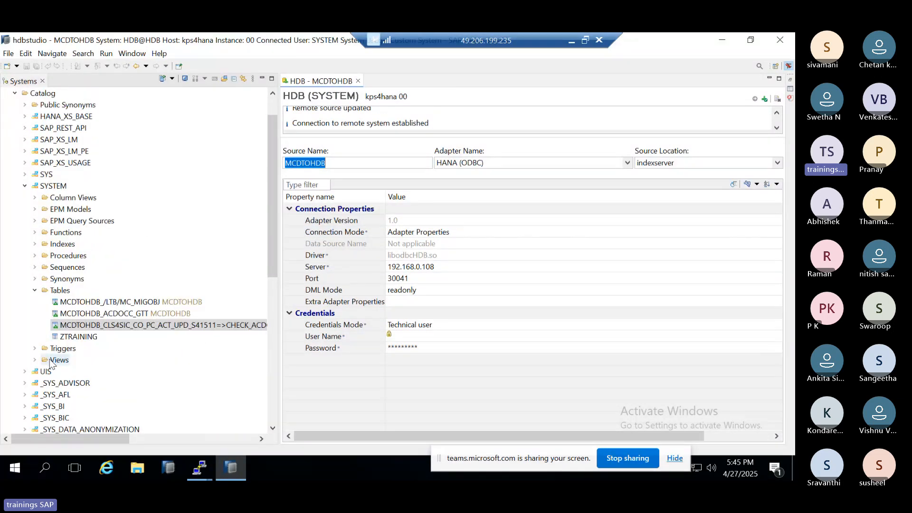
scroll(65, 270, down, 1)
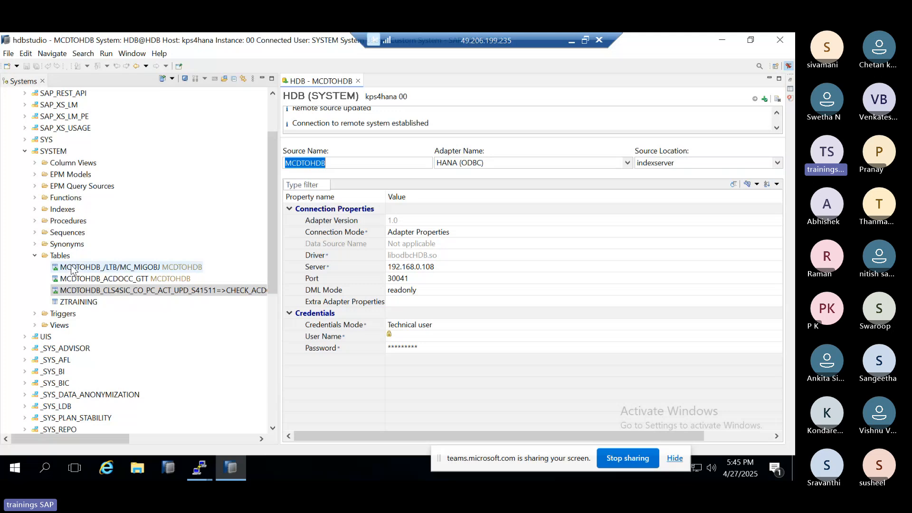
right_click(87, 283)
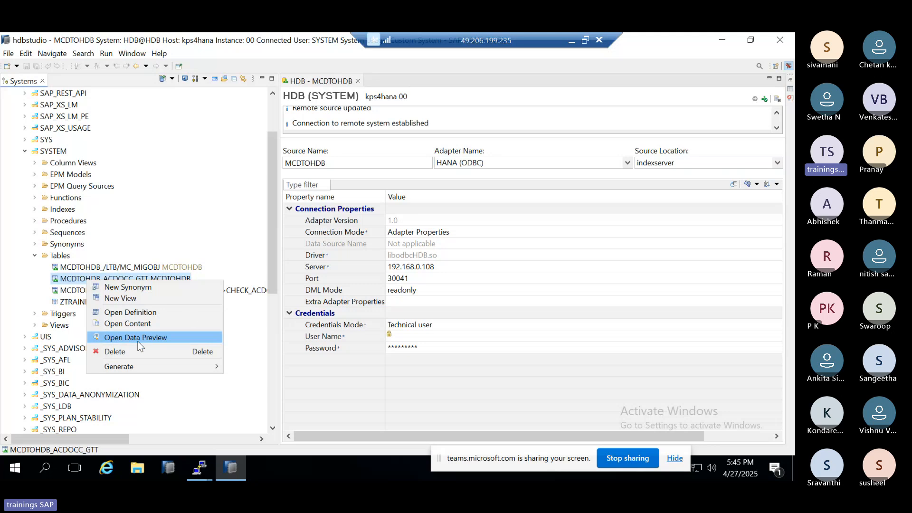
Step: Switch to the Paint diagram, retrace the lines from the large left box to HANA and across HANA's lower edge, and return to HANA Studio
click(571, 40)
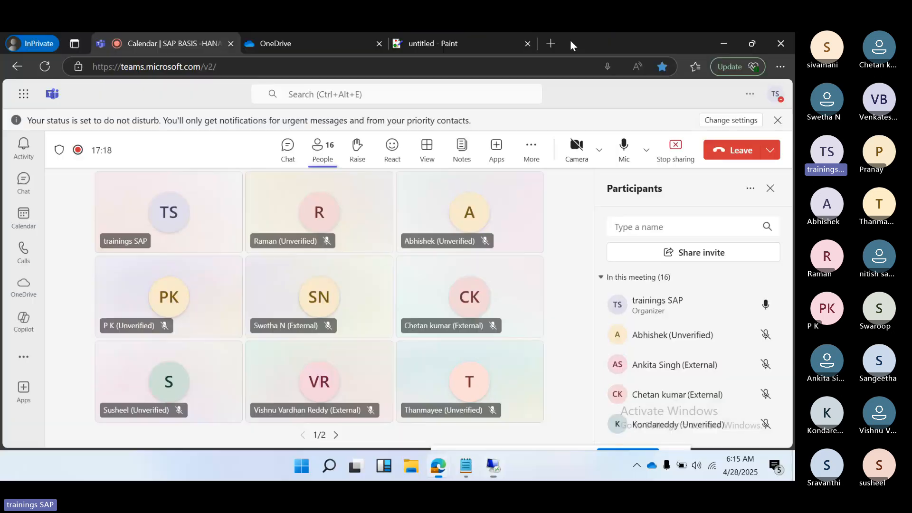
click(428, 48)
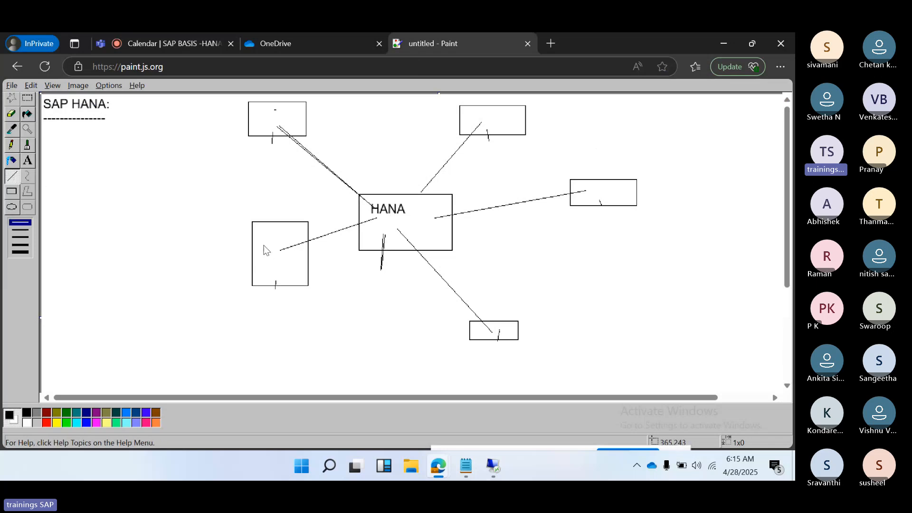
drag(267, 249, 382, 214)
drag(381, 271, 384, 231)
drag(277, 250, 383, 221)
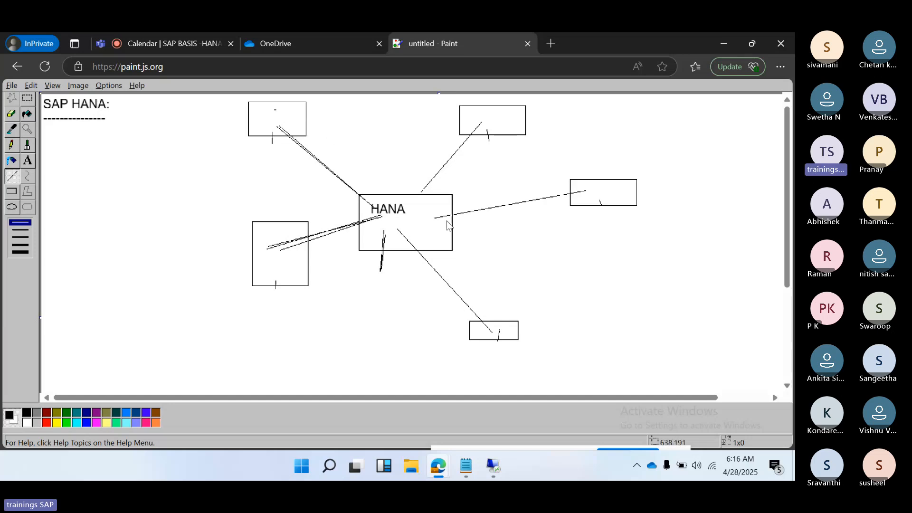
click(493, 470)
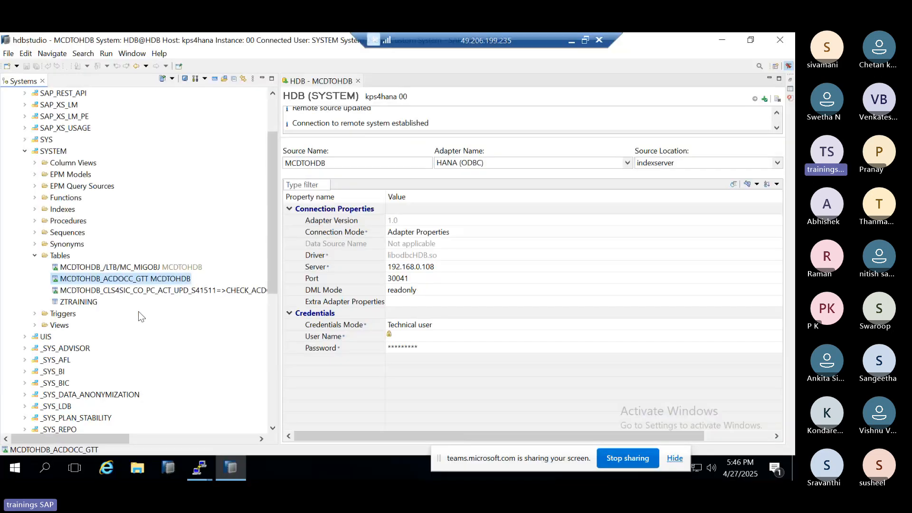
Step: Check the server entry in the MCDTOHDB remote source's connection properties
scroll(95, 171, up, 2)
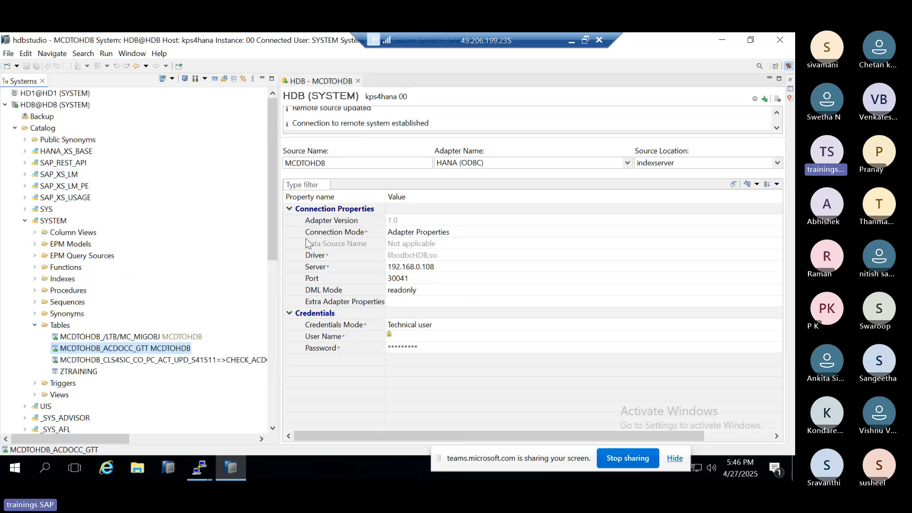
click(437, 267)
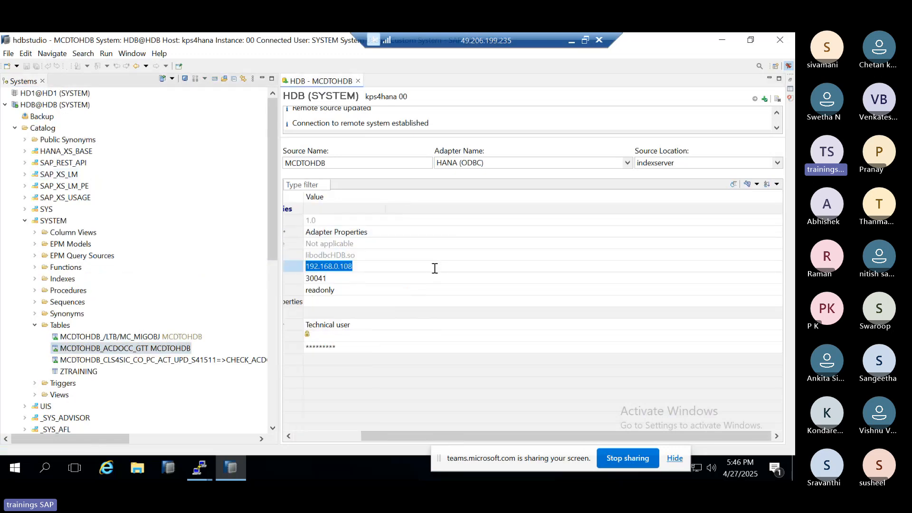
click(327, 437)
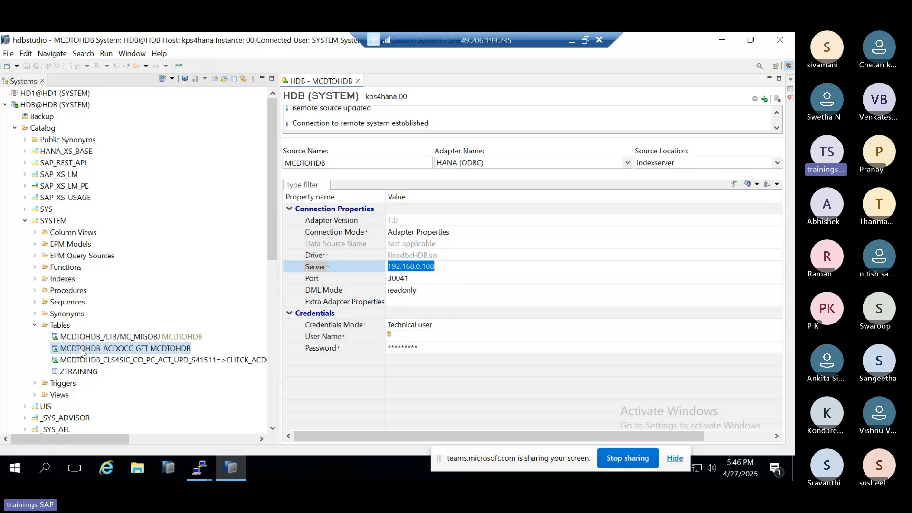
Step: Preview the data of the MCDTOHDB_/LTB/MC_MIGOBJ virtual table in the SYSTEM schema
scroll(116, 348, down, 1)
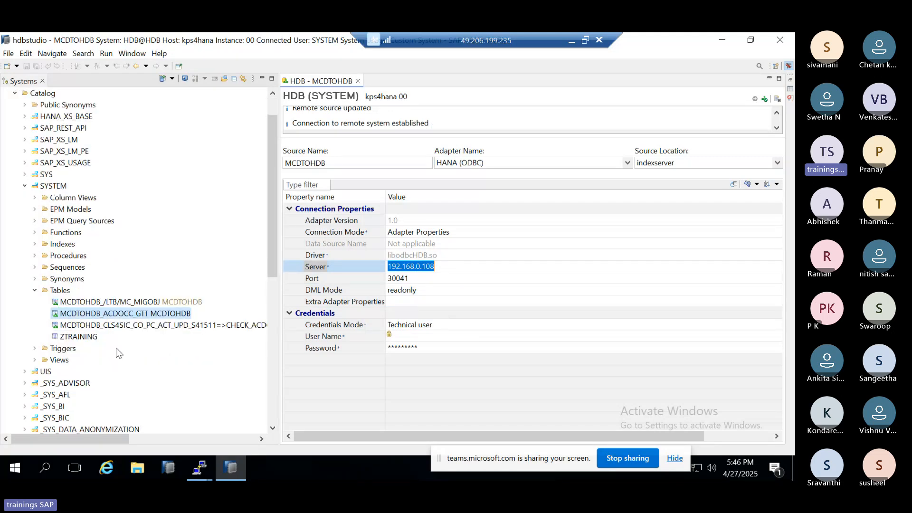
click(119, 304)
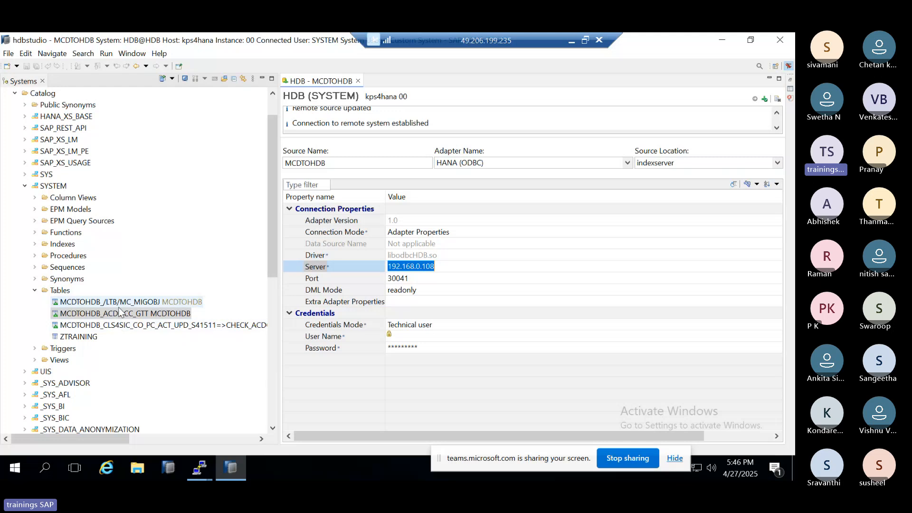
right_click(119, 304)
click(175, 366)
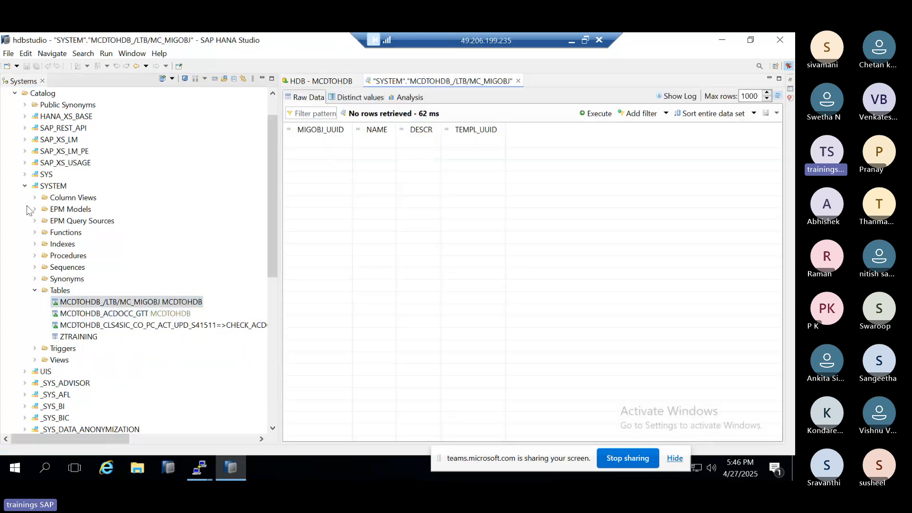
Step: Collapse the SYSTEM schema and open Smart Data Access under HDB@HDB's Provisioning folder
scroll(27, 209, up, 1)
click(21, 218)
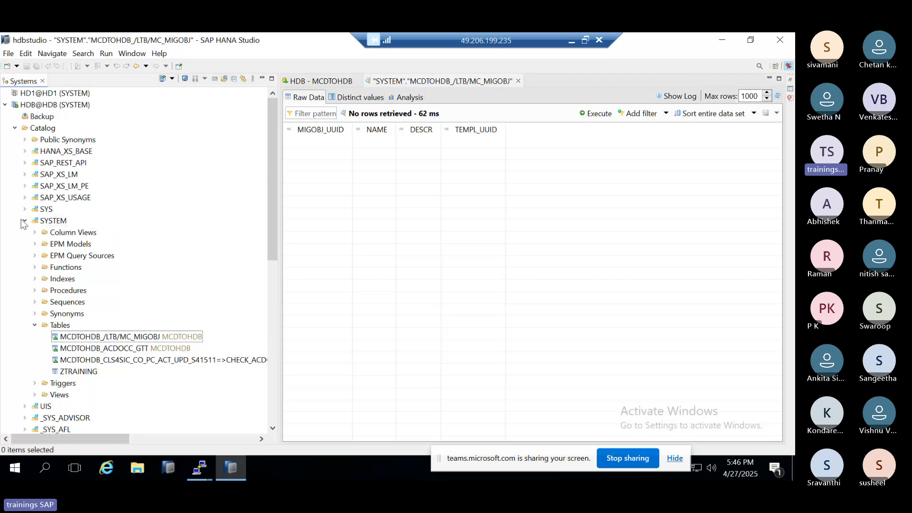
click(25, 221)
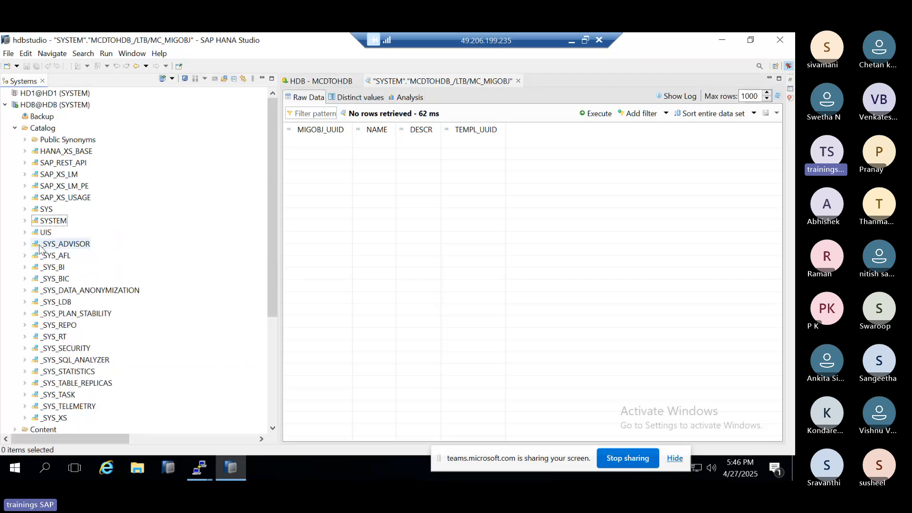
scroll(40, 247, down, 4)
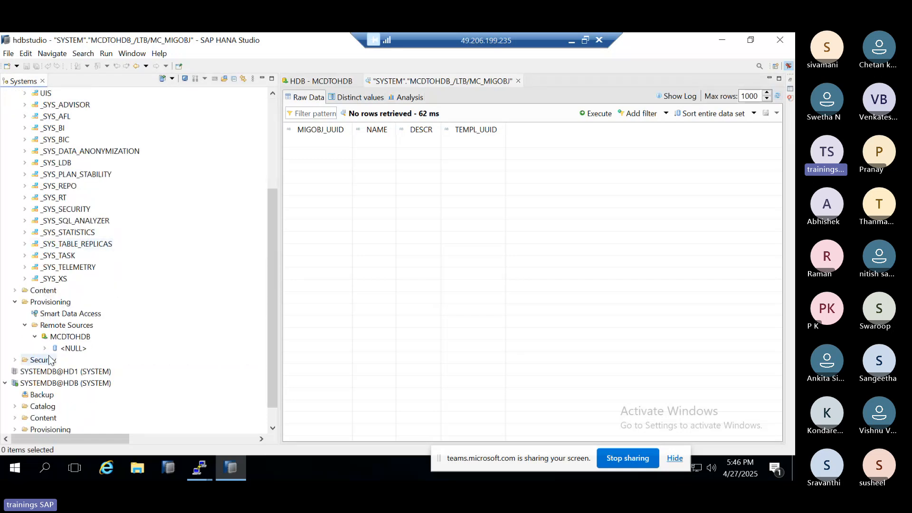
click(48, 326)
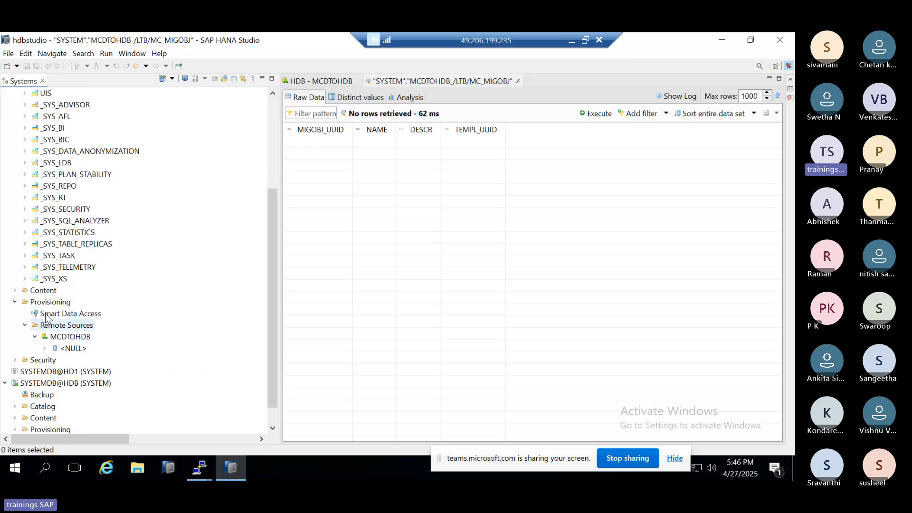
click(45, 313)
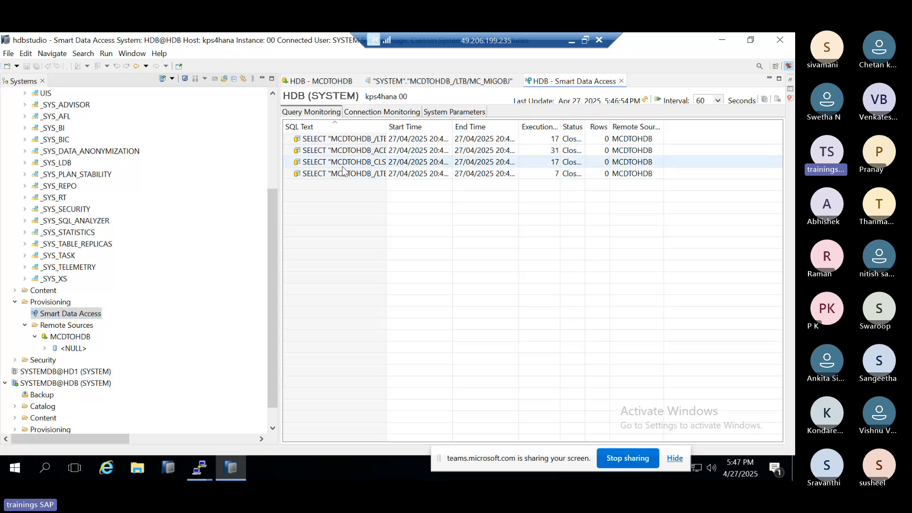
Step: Review Smart Data Access's connection and query monitoring, widening the connections' Status column and checking the actions offered for the MCDTOHDB_CLS query
click(373, 112)
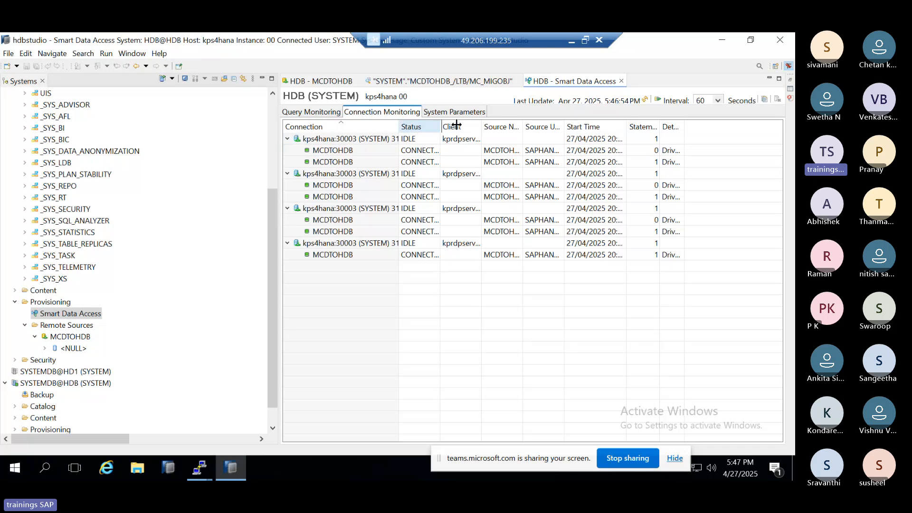
drag(456, 124, 500, 125)
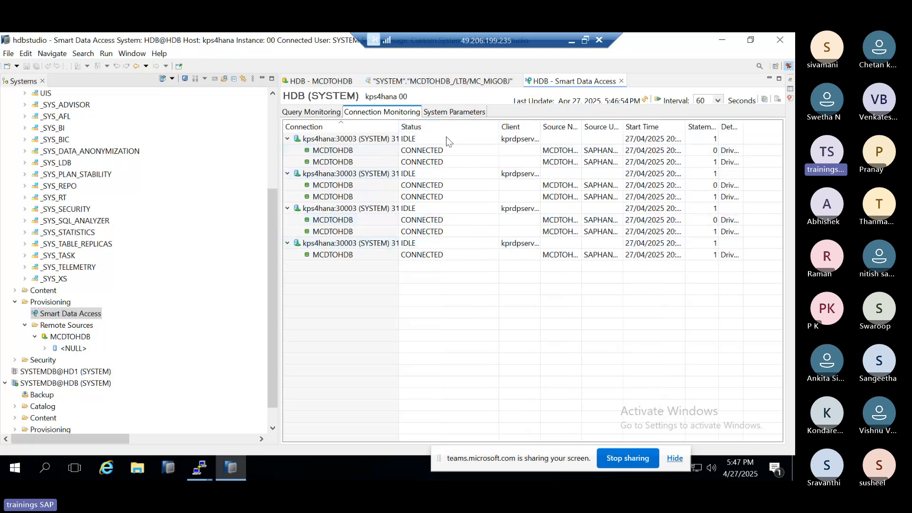
click(449, 112)
click(313, 113)
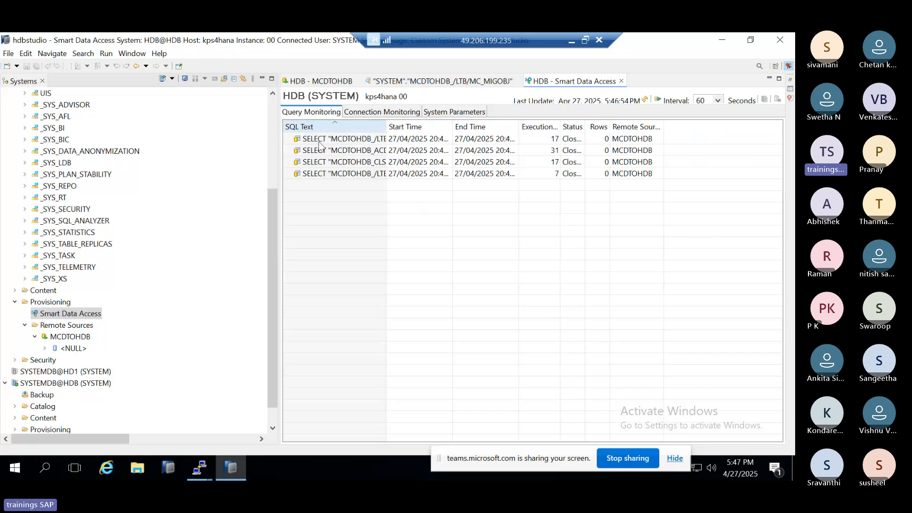
click(321, 162)
right_click(321, 164)
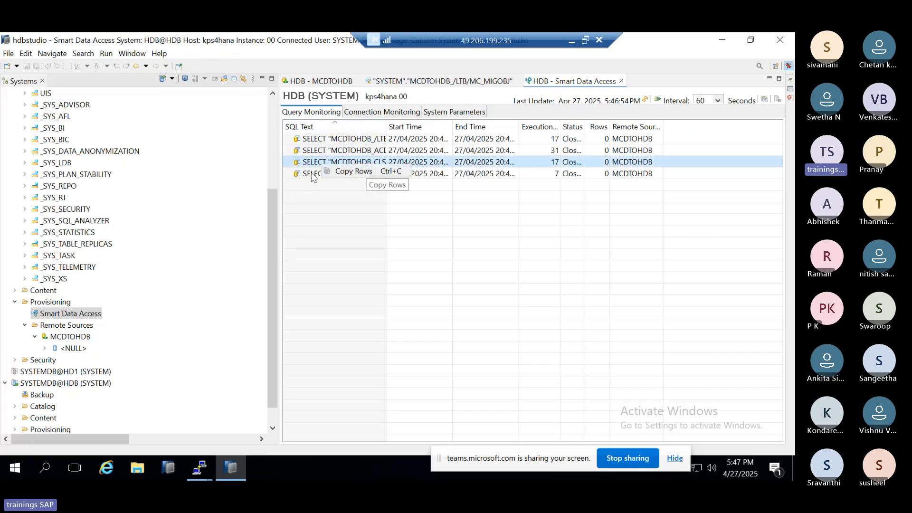
click(356, 113)
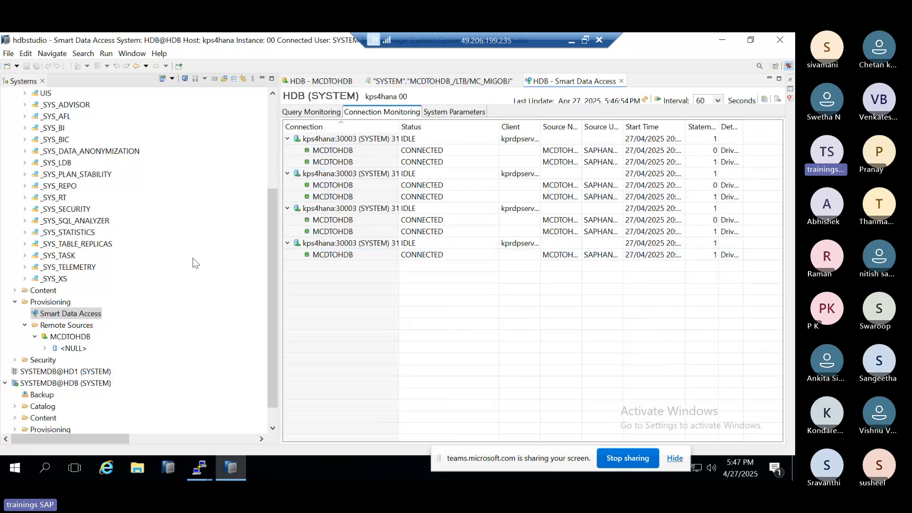
Step: Collapse the Catalog and Provisioning folders of HDB@HDB in the systems tree
scroll(76, 309, down, 1)
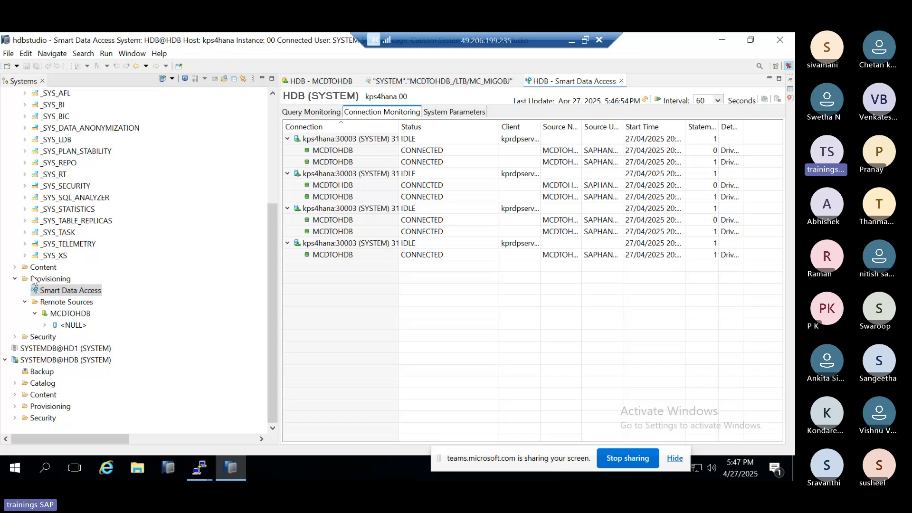
scroll(33, 266, up, 10)
click(15, 128)
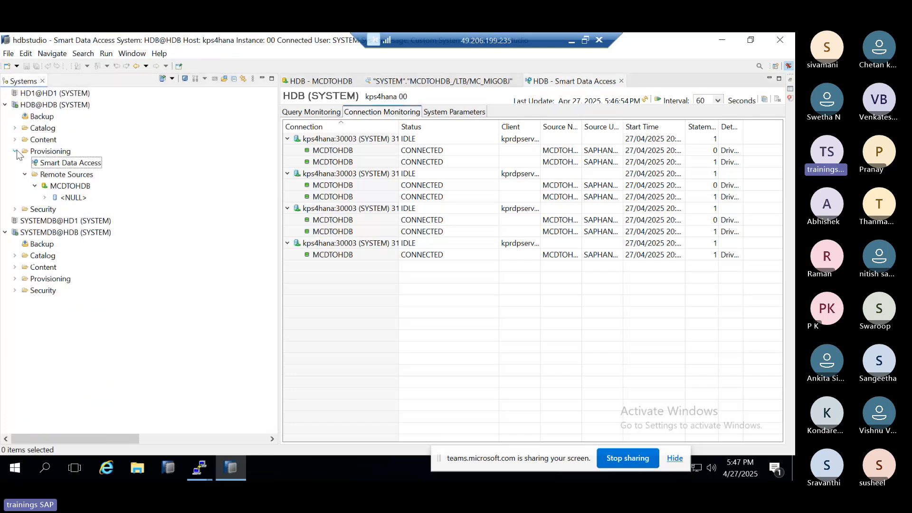
click(16, 153)
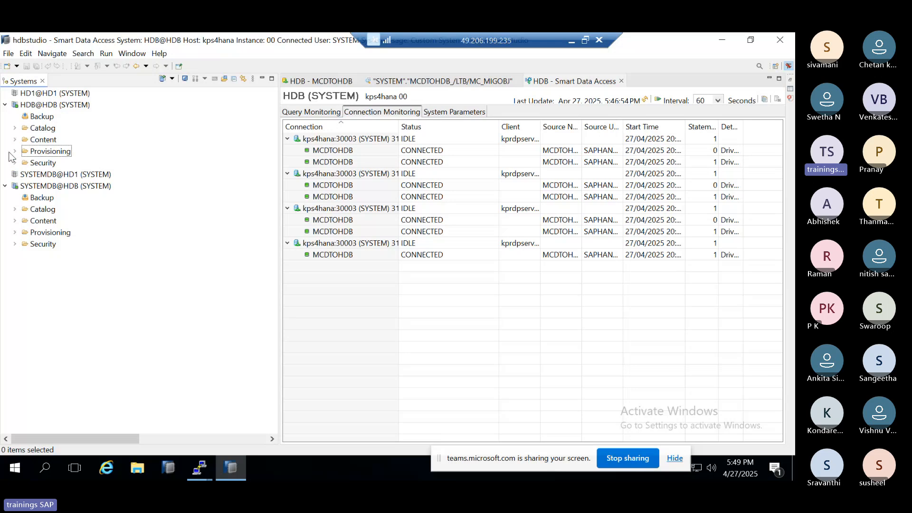
Step: Go through Smart Data Access's system parameters, query monitoring and connection monitoring once more
click(442, 114)
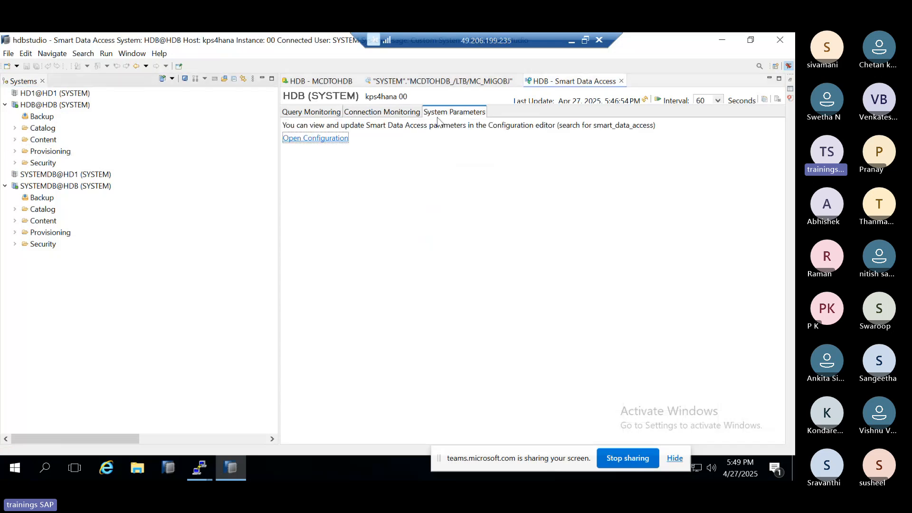
click(385, 113)
click(327, 114)
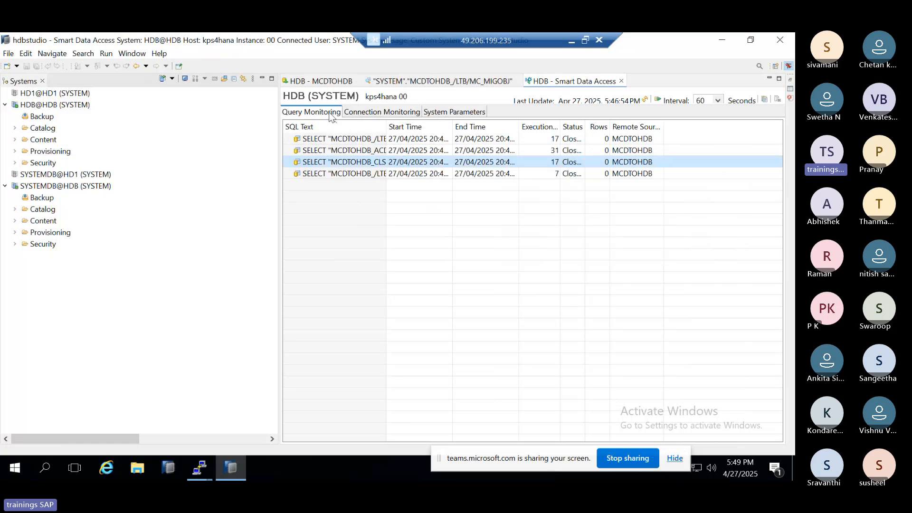
click(375, 112)
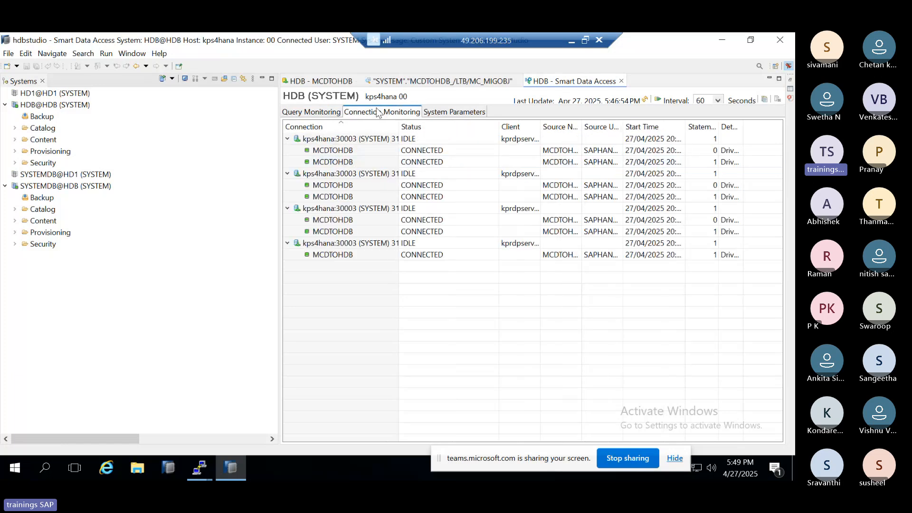
click(448, 114)
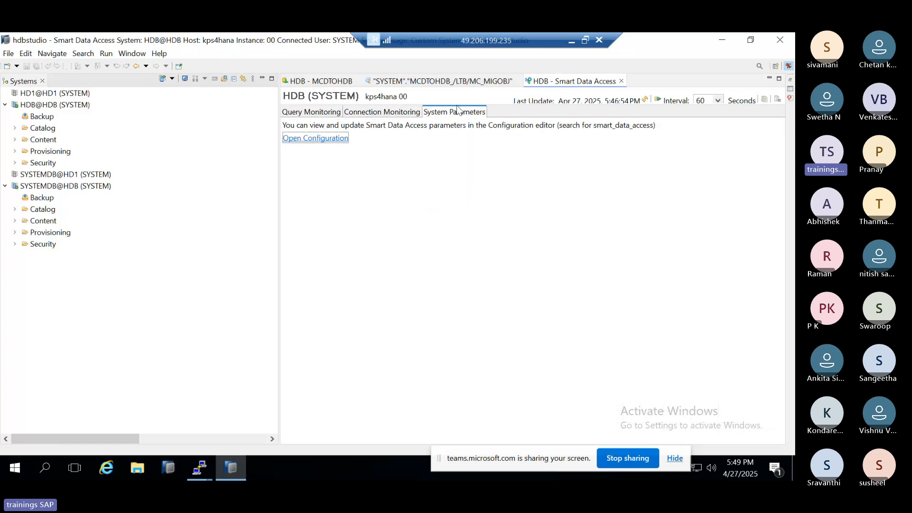
Step: Close the Smart Data Access view, the MC_MIGOBJ data preview and the MCDTOHDB remote source editor
click(621, 81)
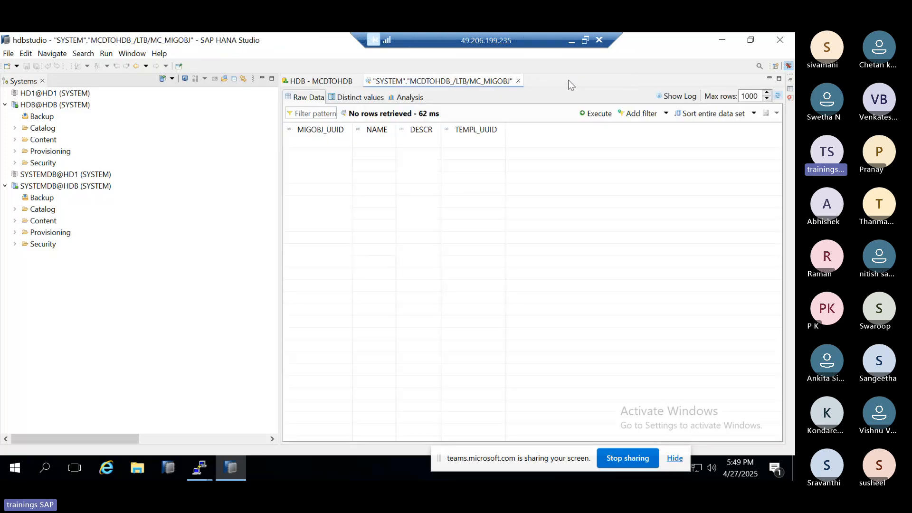
click(519, 80)
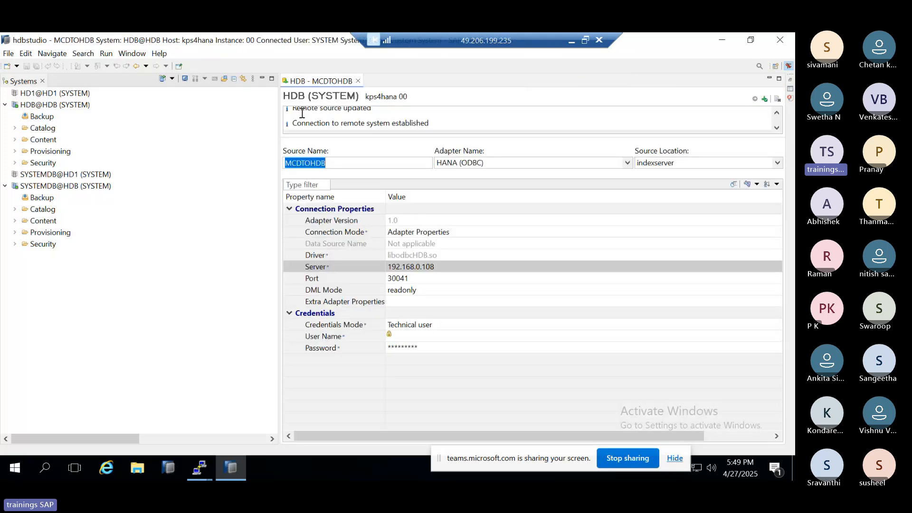
click(358, 82)
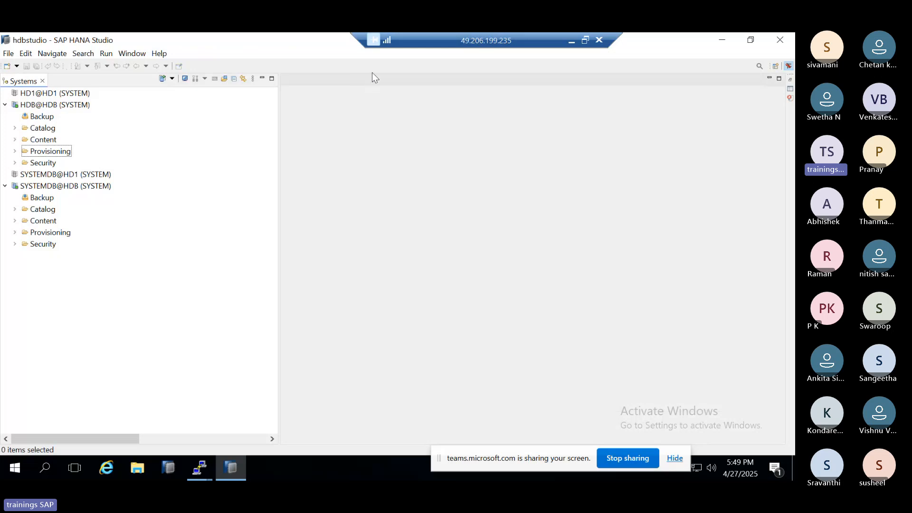
Step: Switch to the Paint diagram in the browser and start a new blank picture, discarding the HANA drawing without saving
click(571, 41)
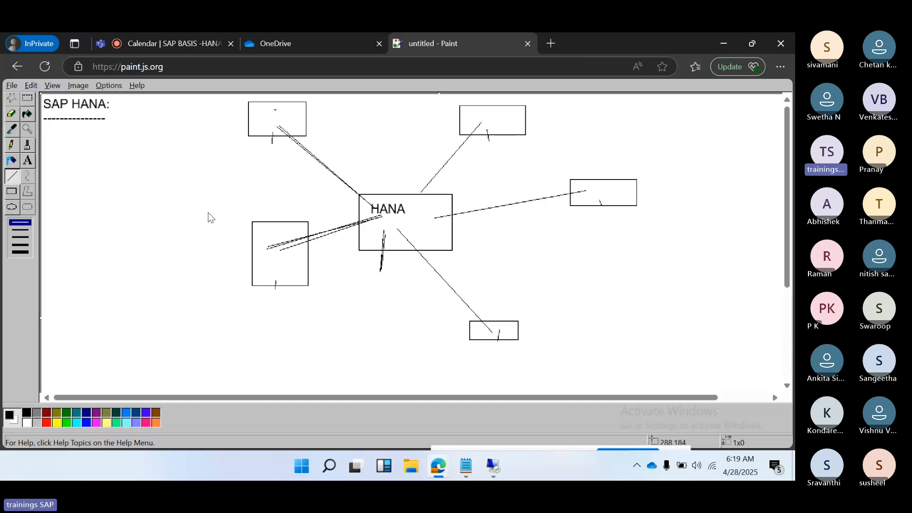
click(31, 85)
click(22, 97)
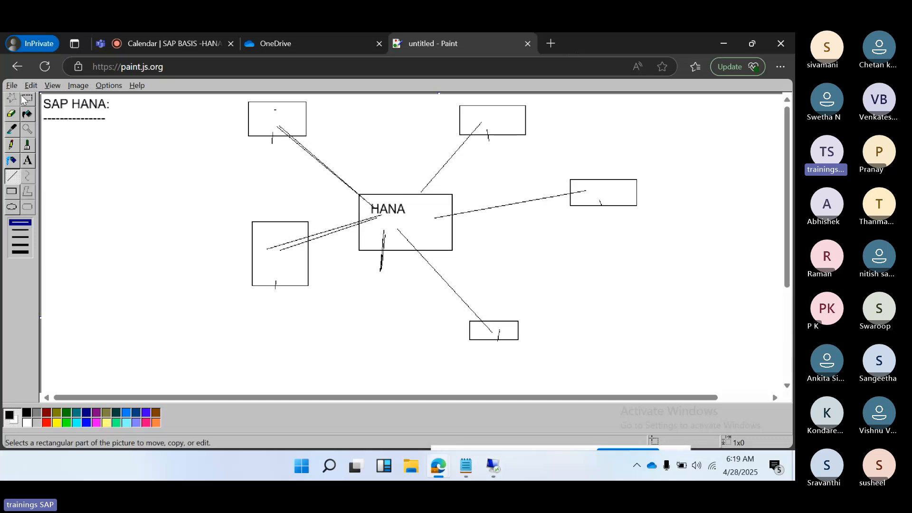
click(11, 85)
click(19, 94)
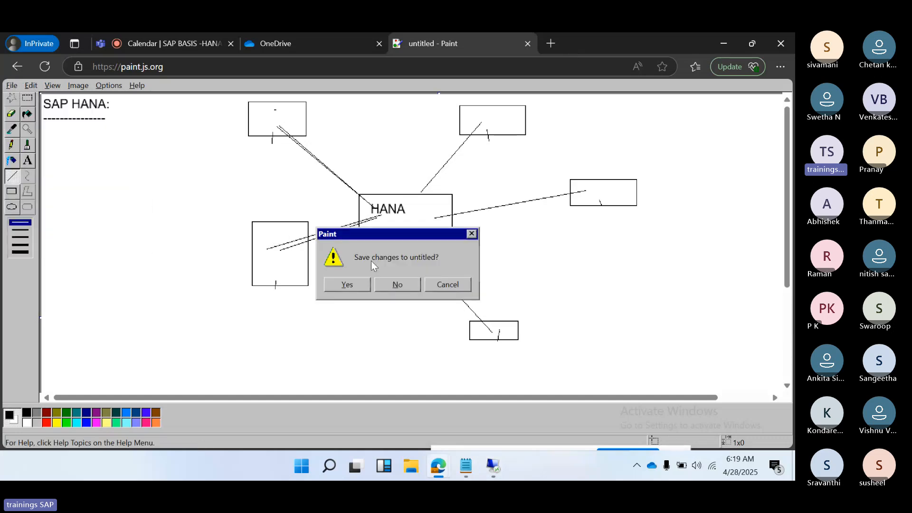
click(391, 283)
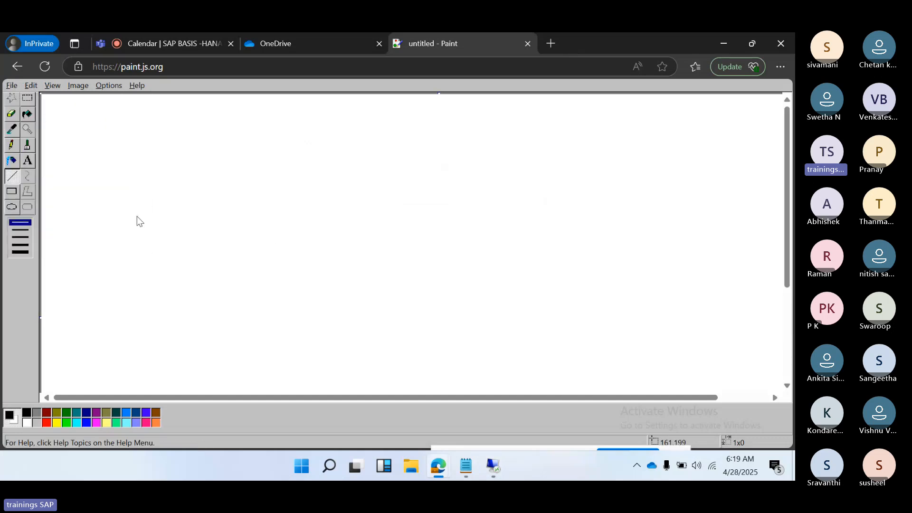
Step: Insert a large text box across the blank canvas with the heading "HANA Security :" and a line of dashes beneath it
click(27, 161)
drag(46, 97, 774, 393)
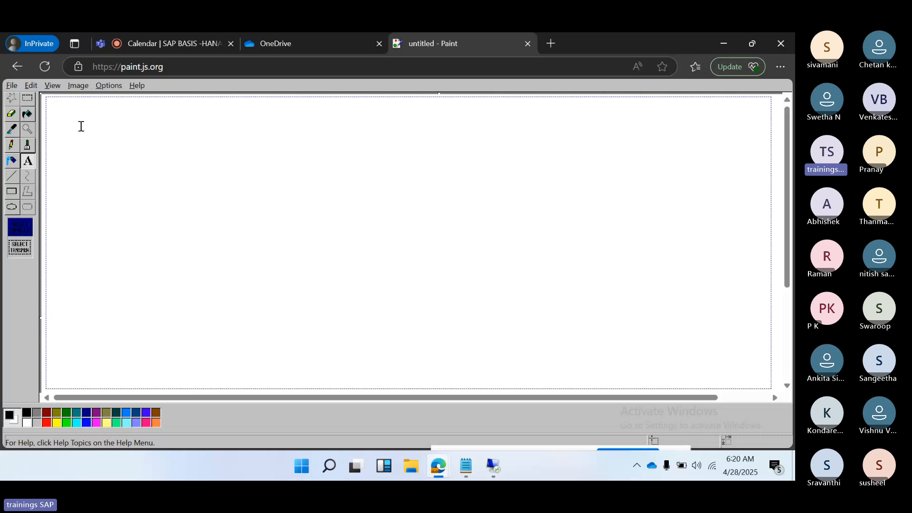
text(HANA Secu)
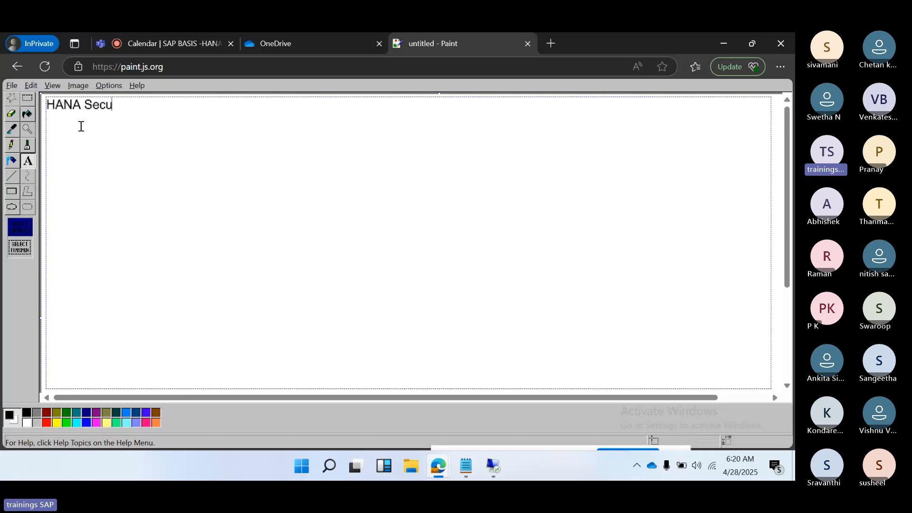
text(rity :)
key(Return)
text(------------------------)
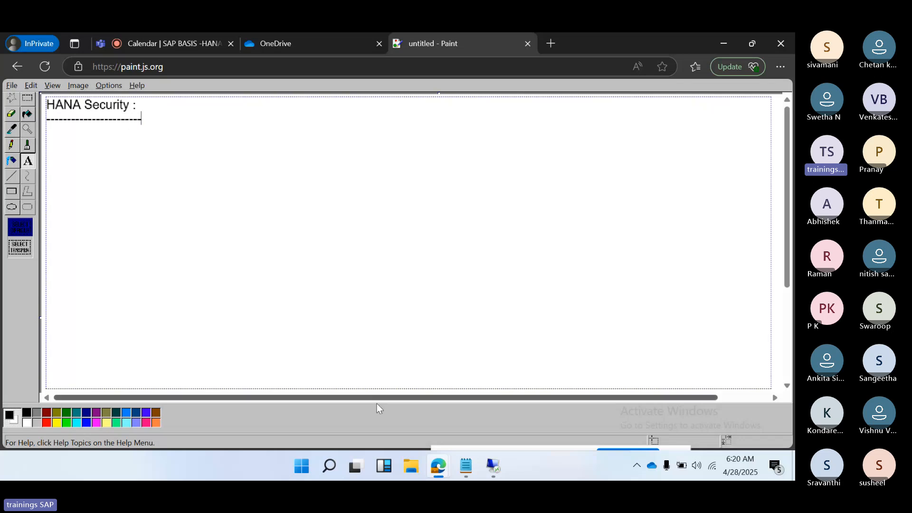
Step: Return to HANA Studio and expand the Security folder of HDB@HDB
click(493, 466)
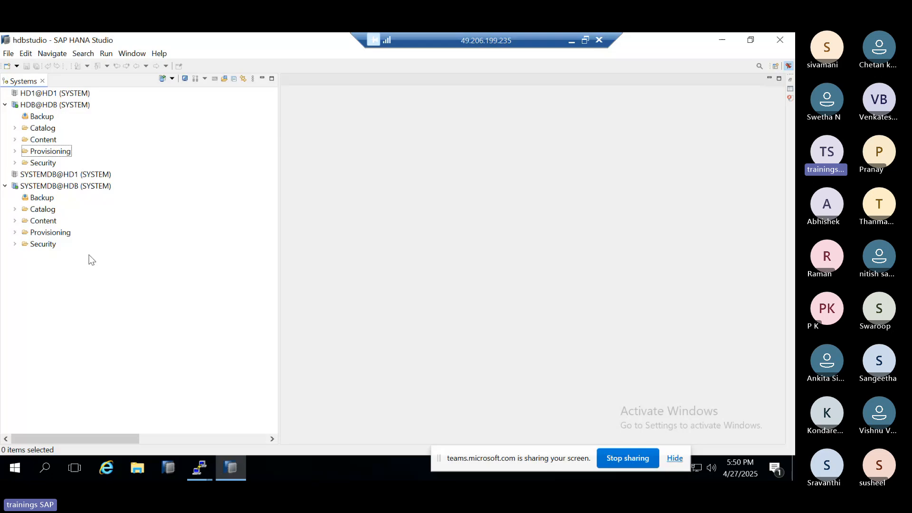
click(14, 162)
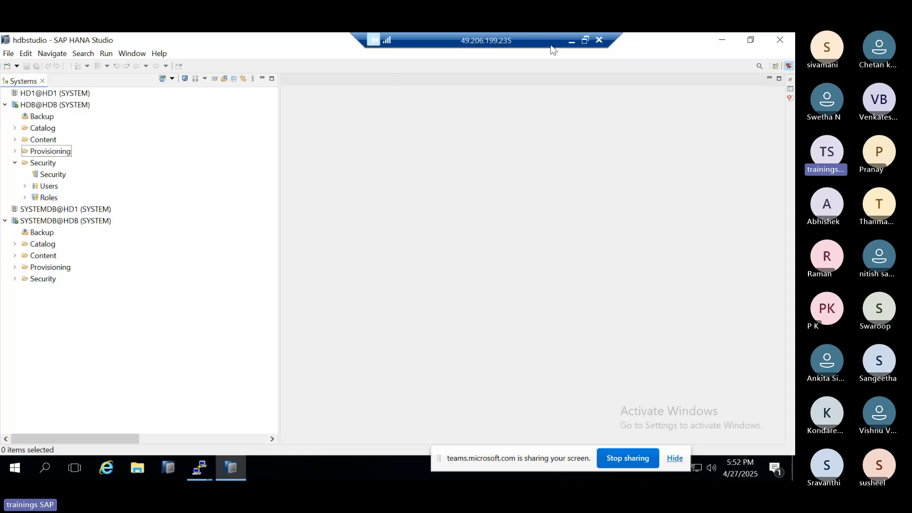
Step: Switch to the Paint notes and list "User and Role management", "Authorization" and "Authentication" under the HANA Security heading
click(569, 41)
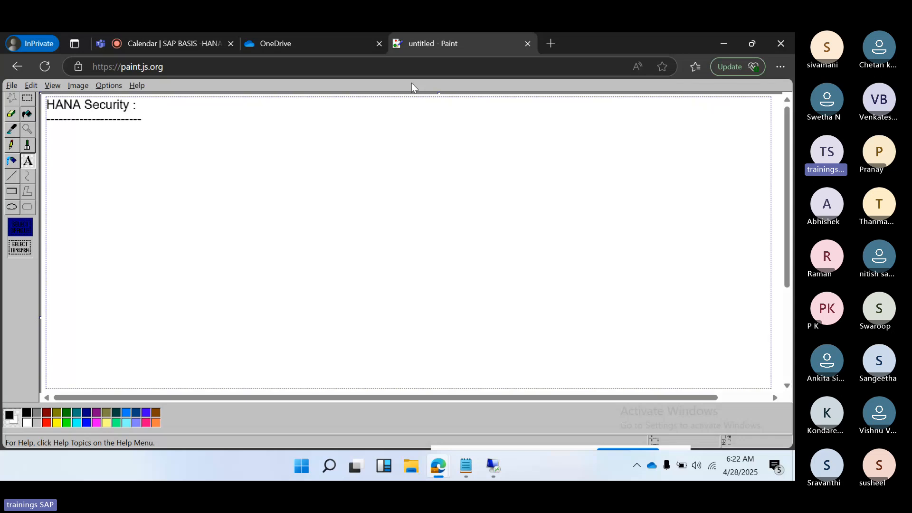
text(User and Role mana)
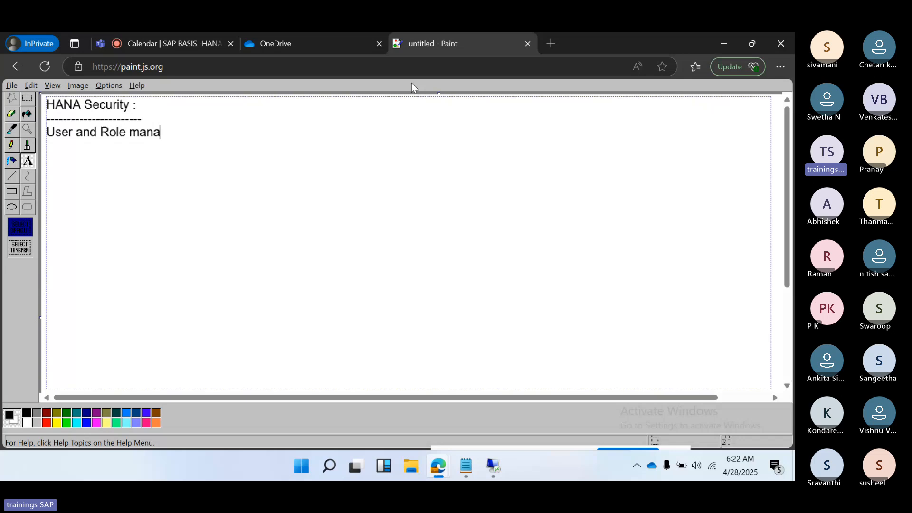
text(gement)
key(Return)
text(Auth)
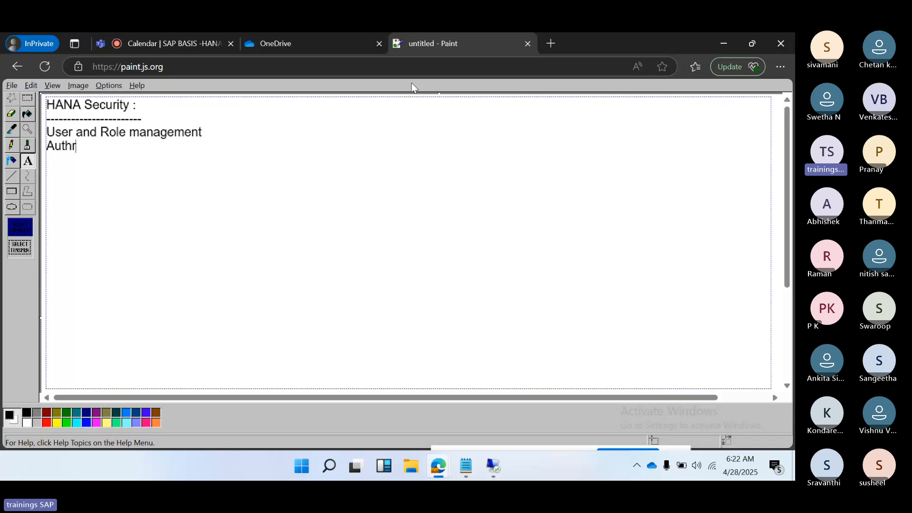
text(o)
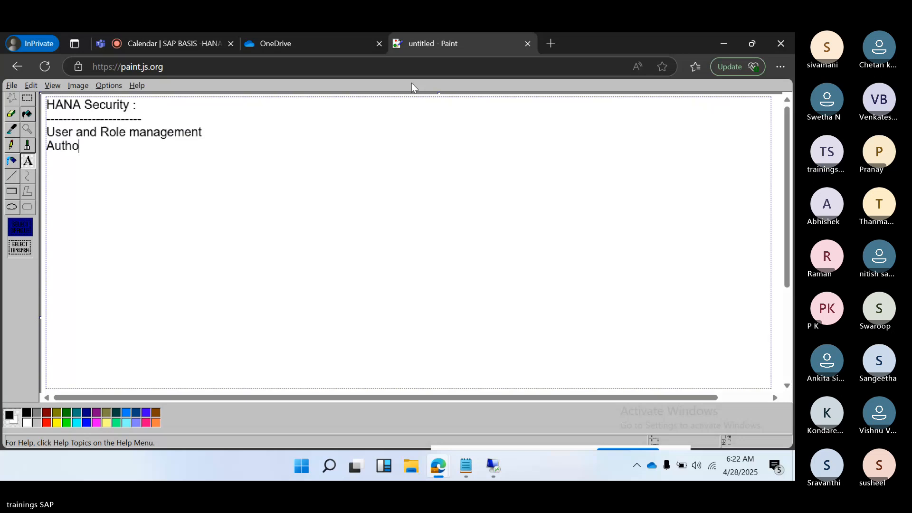
text(rization)
key(Return)
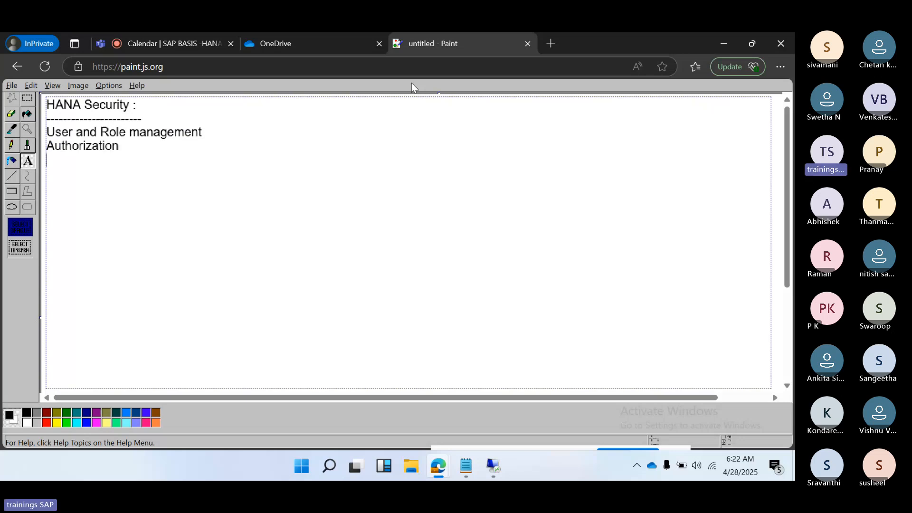
text(Authentication)
key(Return)
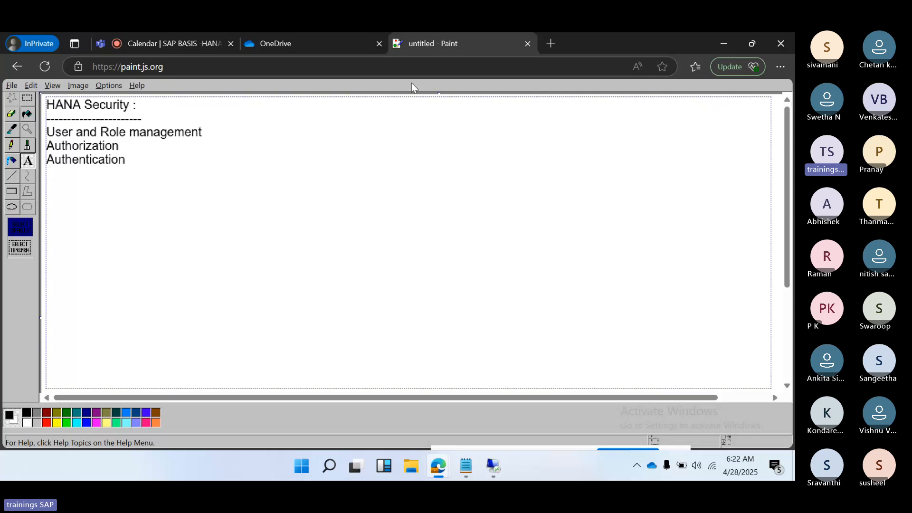
Step: Add the lines "Encryption of Data layer" and "NEtwork layer" below Authentication in the notes
text(Encru)
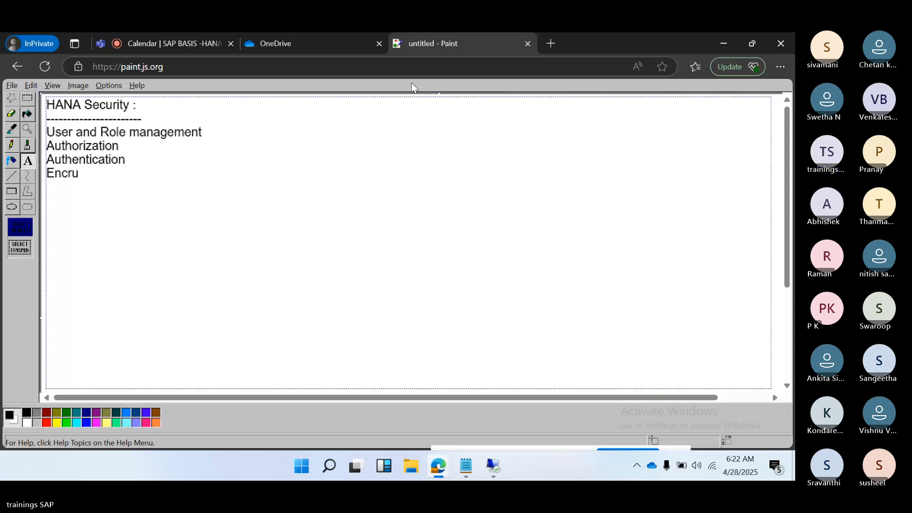
key(BackSpace)
text(yption of Da)
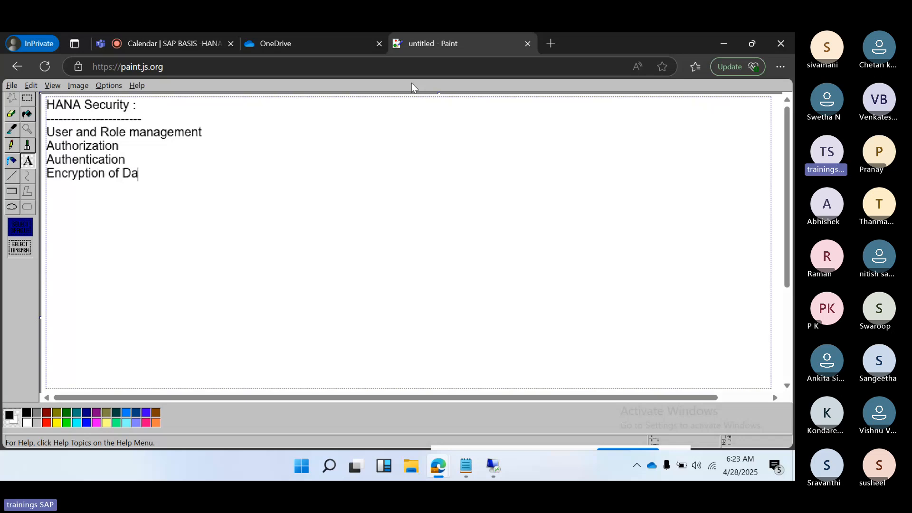
text(ta layer NEt)
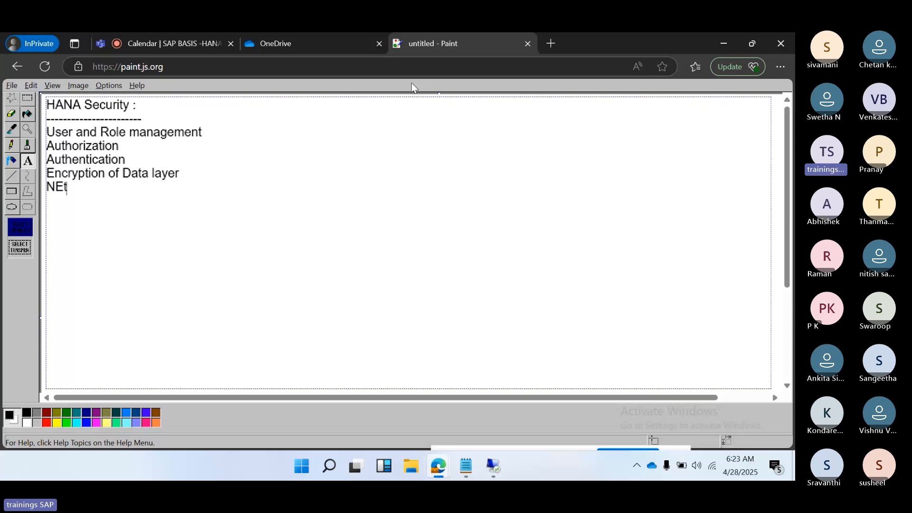
text(work layer)
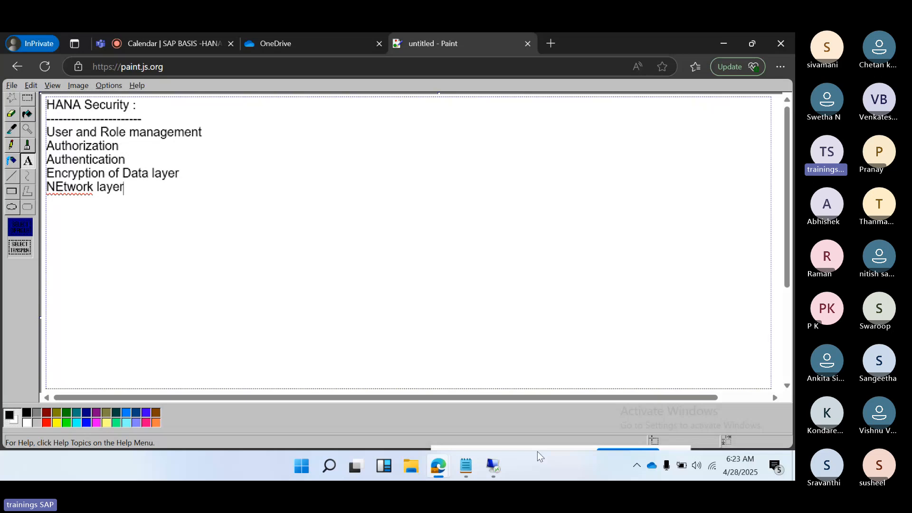
Step: Return to HANA Studio, expand Users under HDB@HDB Security, and start a new standard user with its user name filled in
click(492, 464)
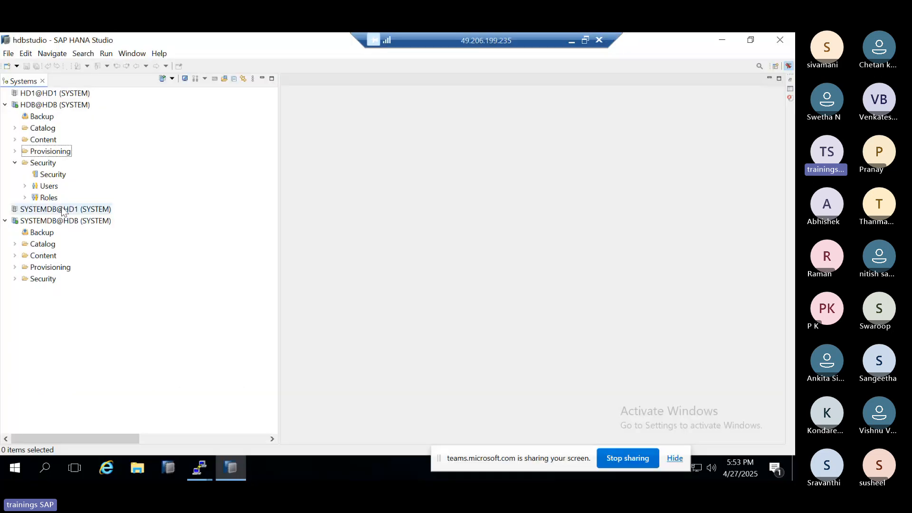
click(26, 186)
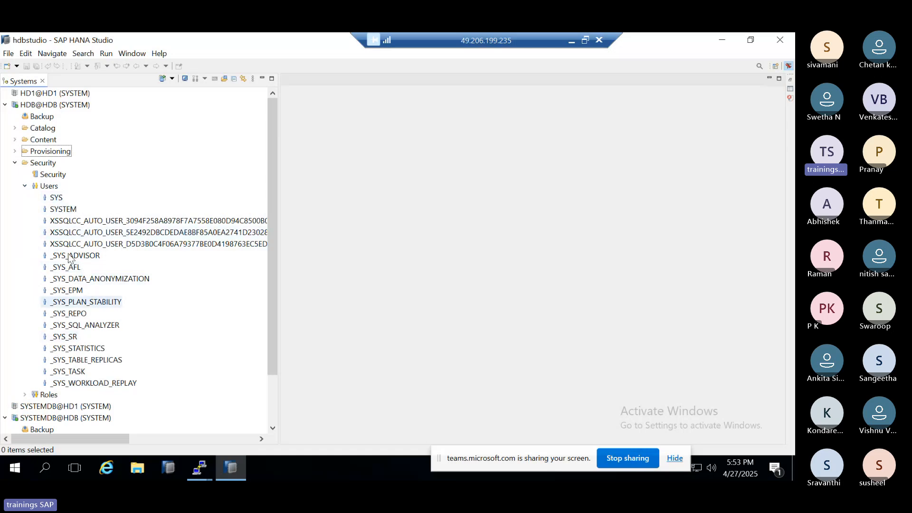
right_click(54, 190)
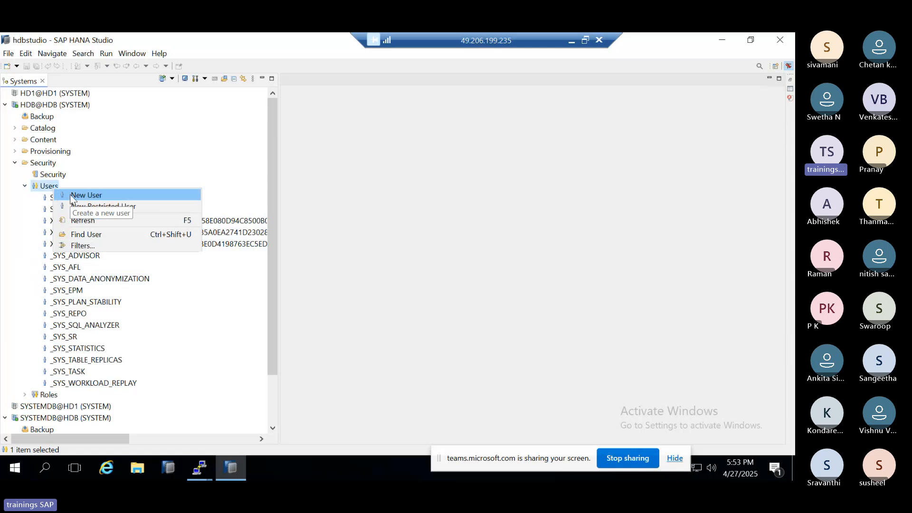
click(70, 195)
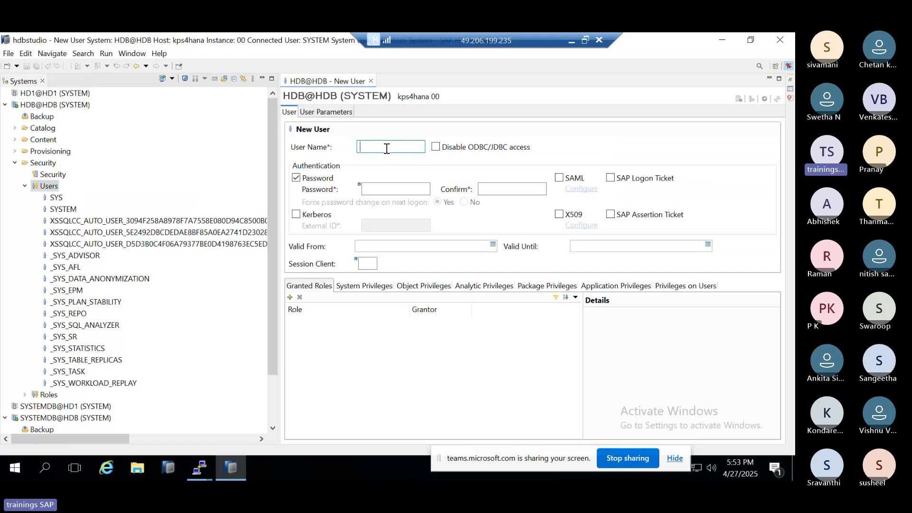
text(RAV)
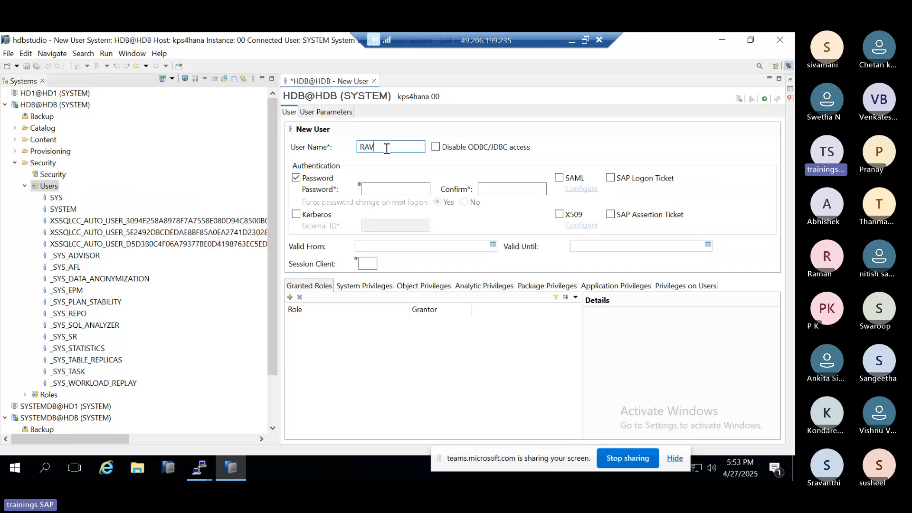
text(I)
Step: Enter the new user's initial password and repeat it as confirmation
click(392, 187)
text(•••••)
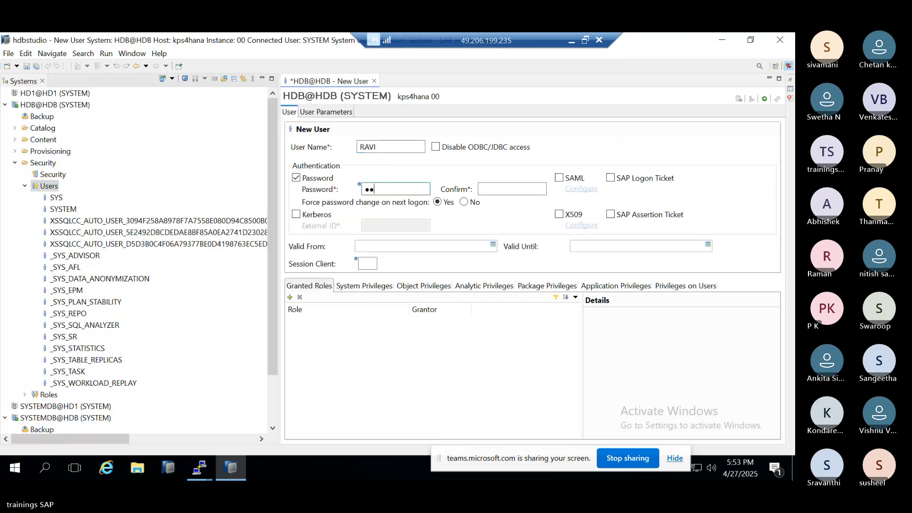
text(•••••)
key(Tab)
text(••)
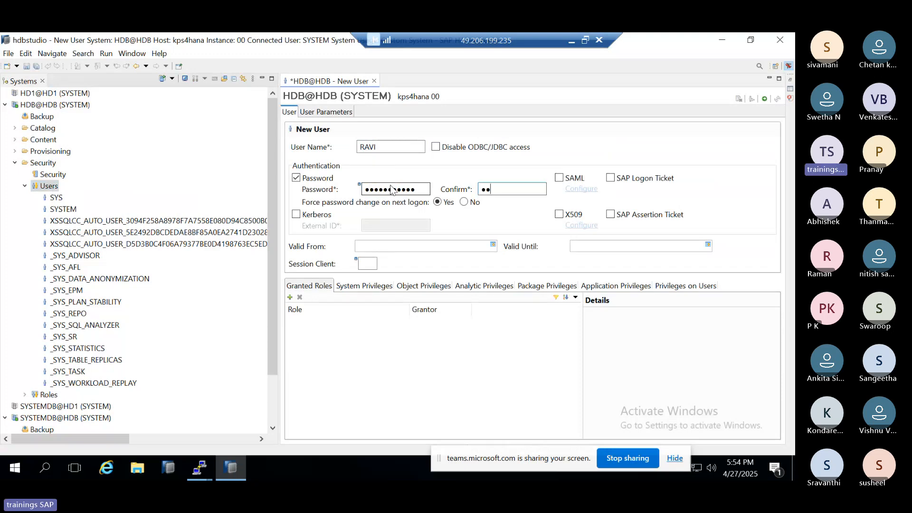
text(•••••••••)
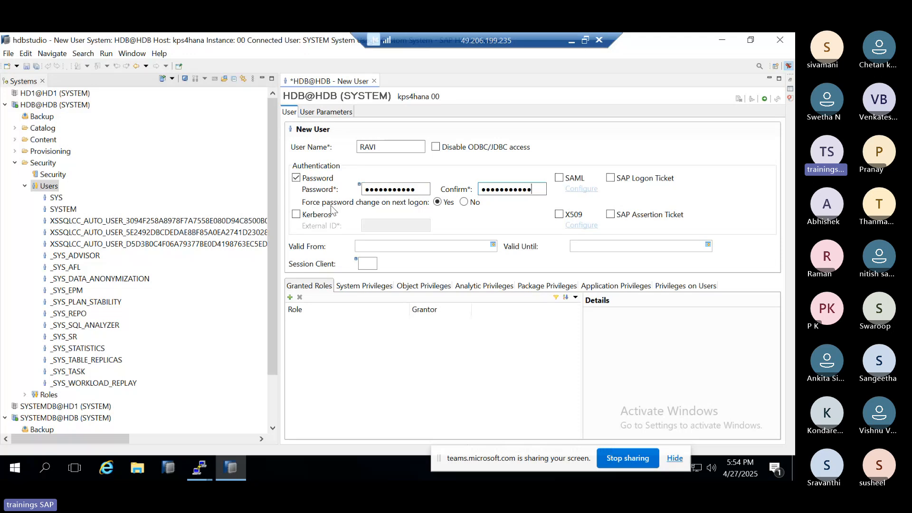
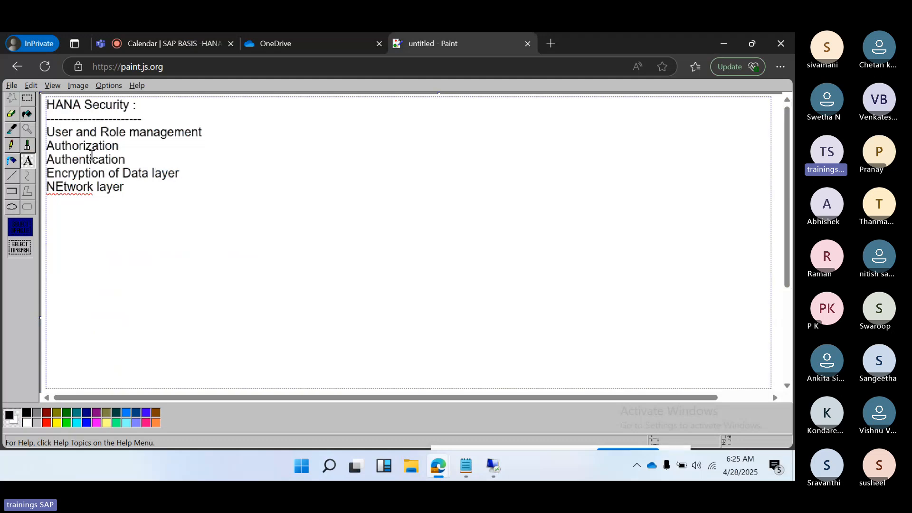
Step: Extend the Authorization line in the notes with a row of dashes
text(---------------------------)
Step: Switch back to HANA Studio and deploy the new user in HDB@HDB
click(492, 467)
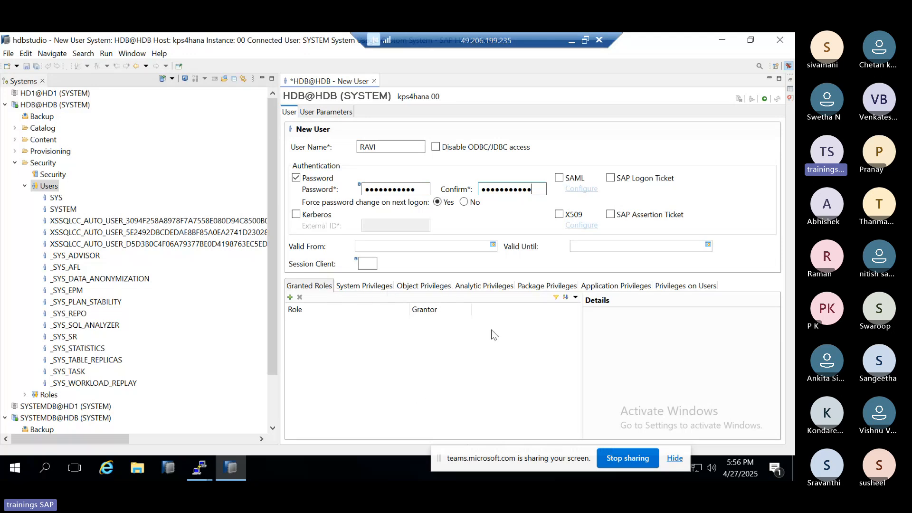
click(764, 100)
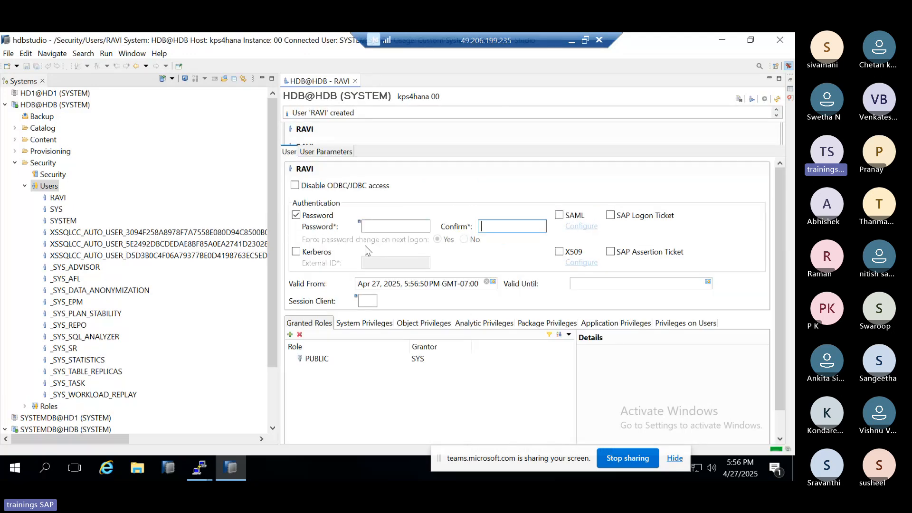
Step: Add HDB@HDB again with a different user, authenticating with the new database user's name and initial password
click(46, 104)
right_click(45, 104)
key(Escape)
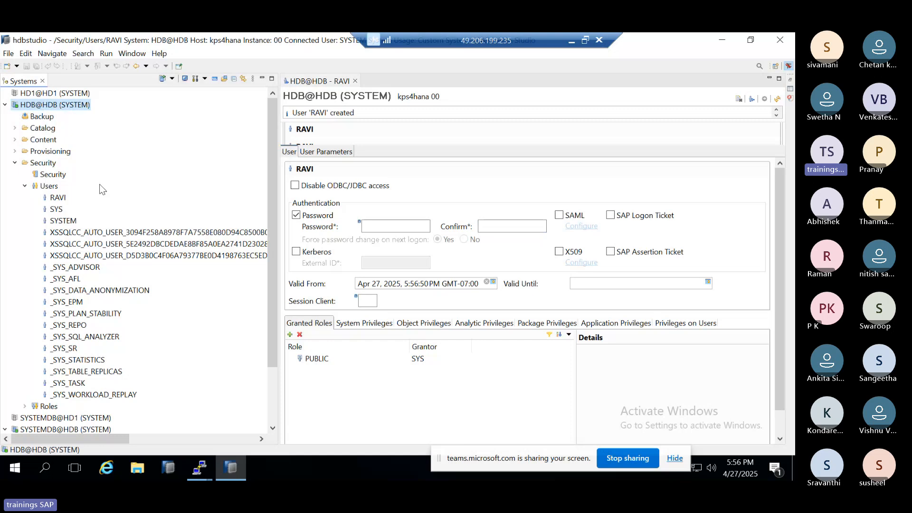
text(RAVI)
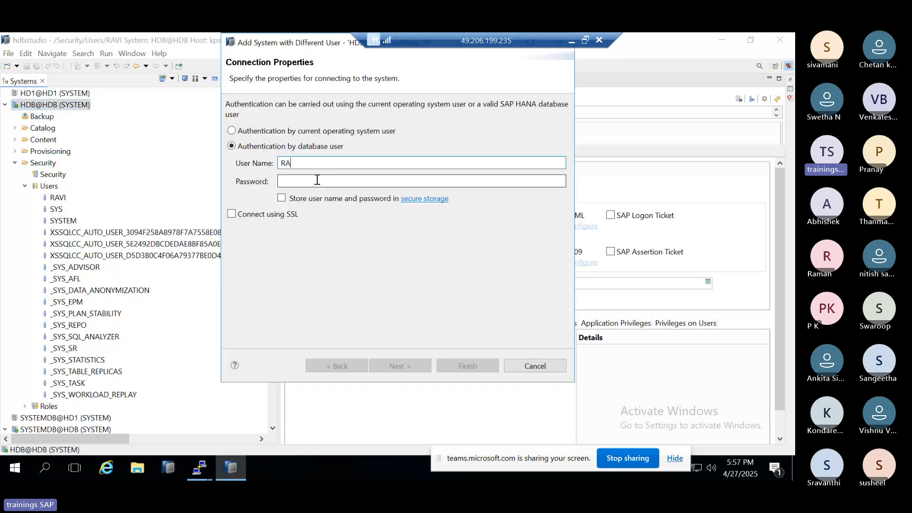
click(317, 179)
text(••)
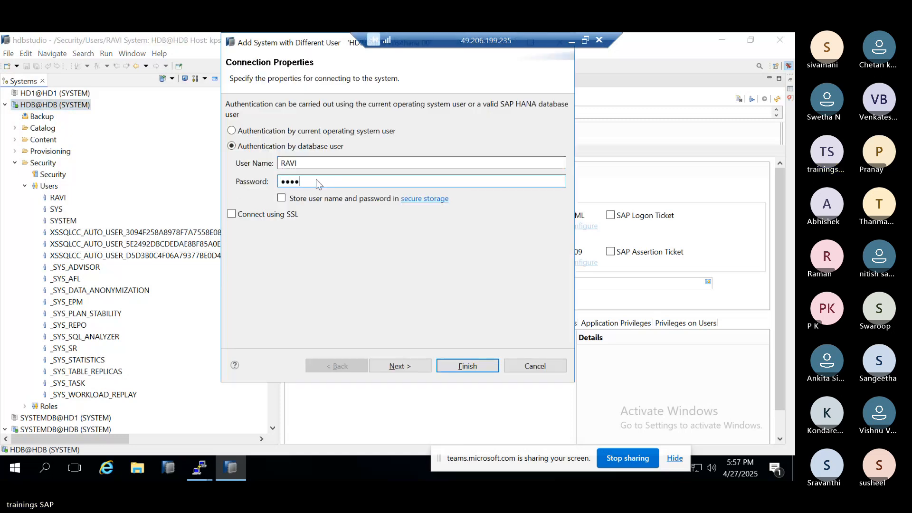
text(••••••••)
key(Return)
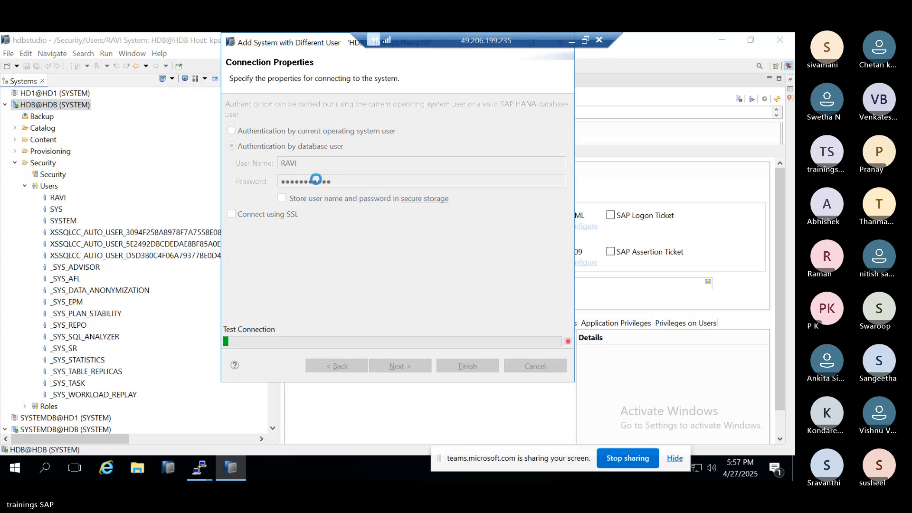
Step: Change the new user's initial password by entering the old password, a new password and its confirmation
text(•••••••)
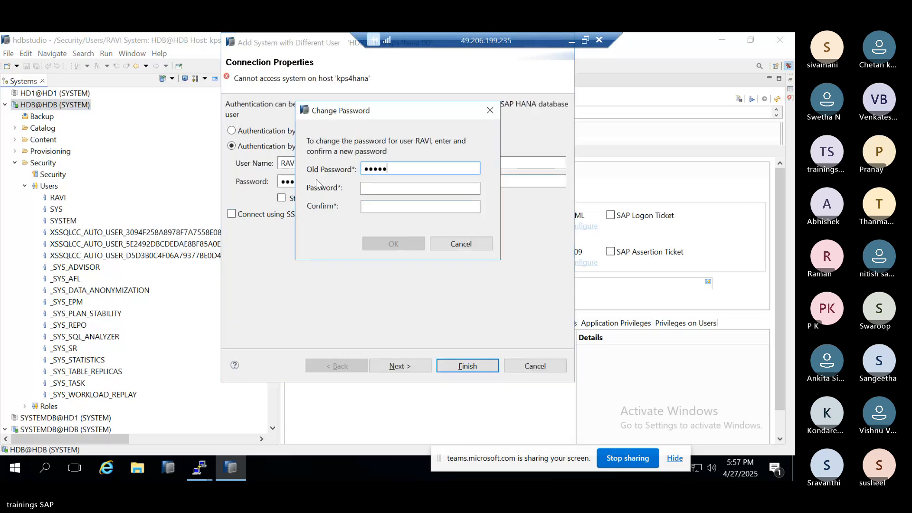
text(••••••••••••)
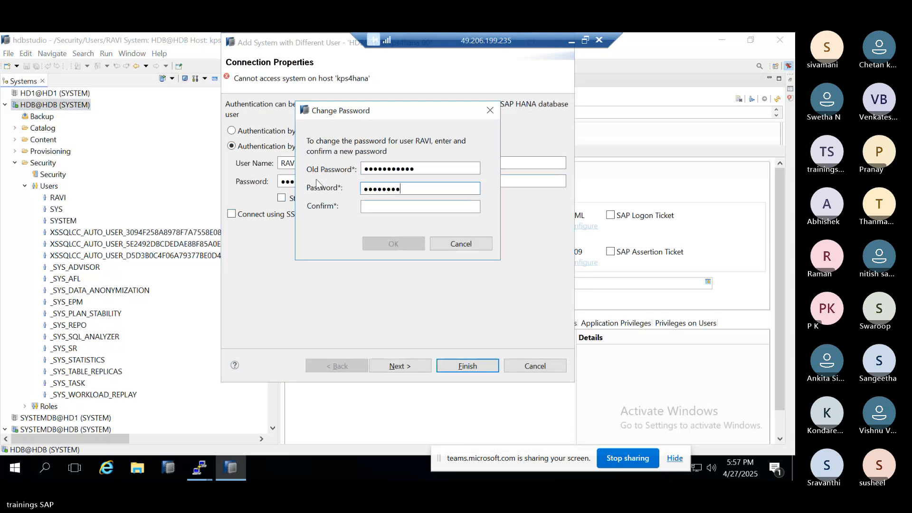
text(•)
key(Tab)
text(•••••)
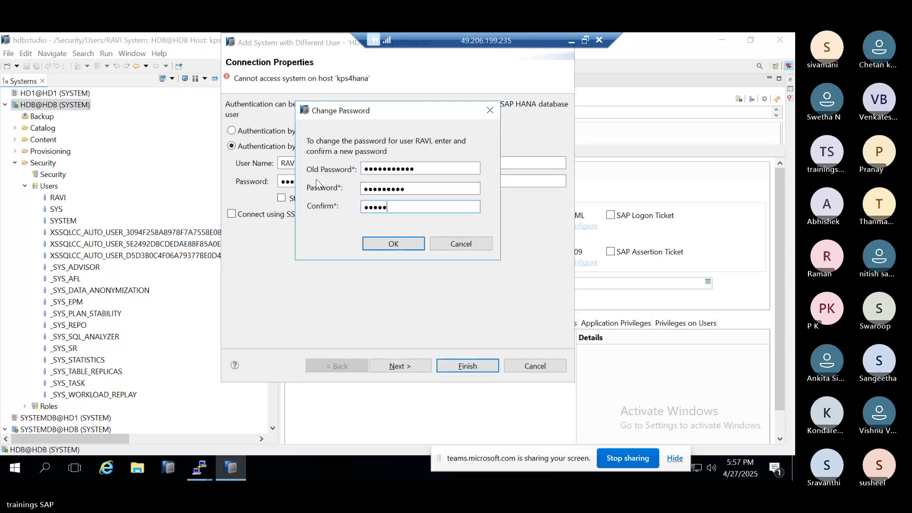
text(••••)
key(Return)
click(531, 224)
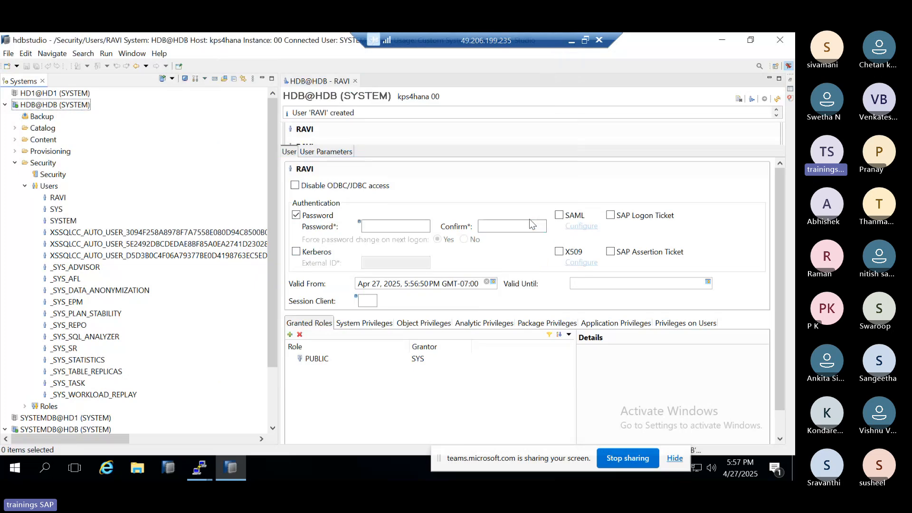
Step: Try to open the Administration editor through the new user's HDB@HDB connection, and look through that connection's Catalog
double_click(28, 105)
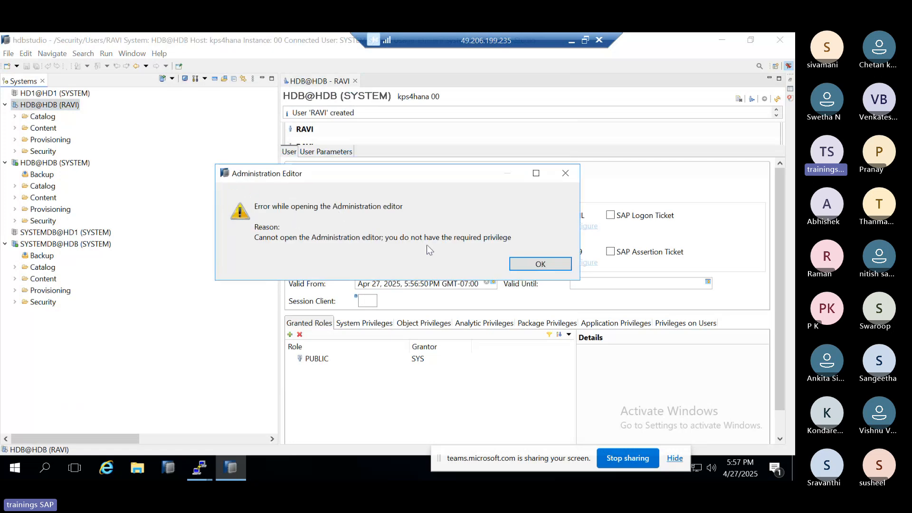
click(540, 264)
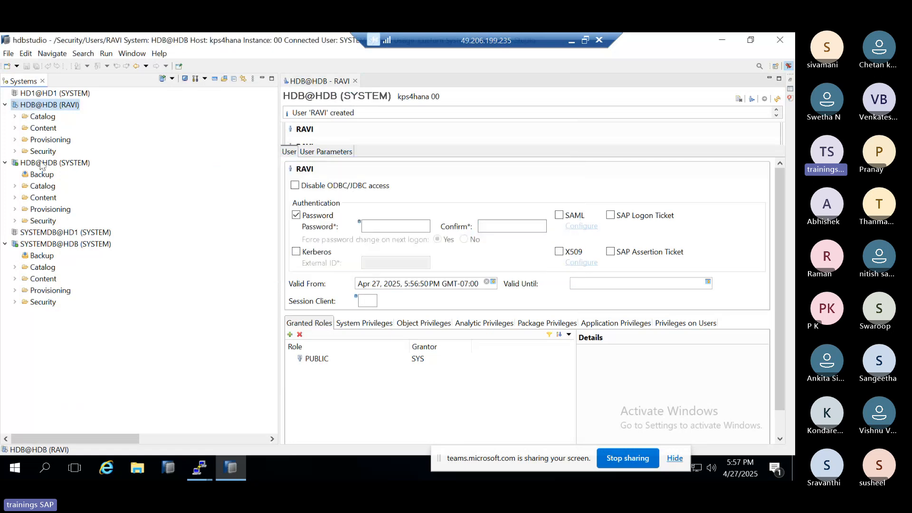
click(15, 116)
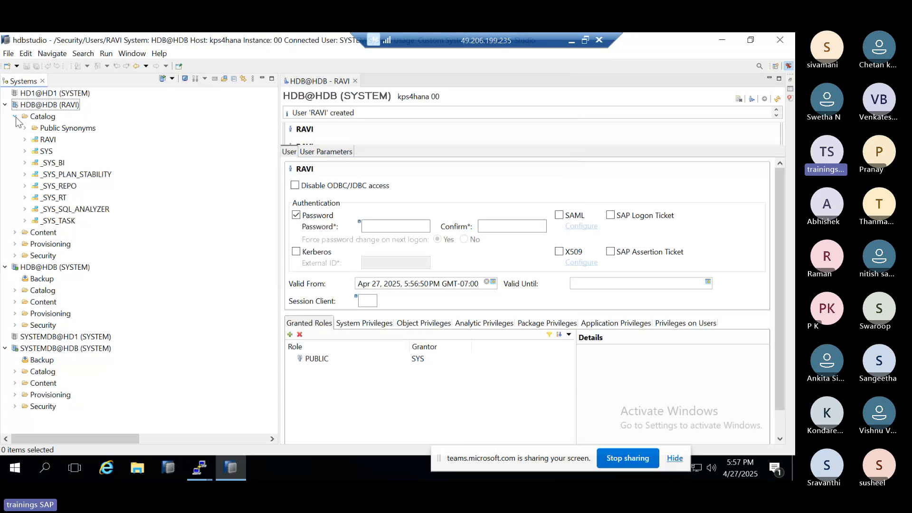
click(15, 117)
Step: Try to create a new user under the Security Users of the new user's HDB@HDB connection
click(15, 151)
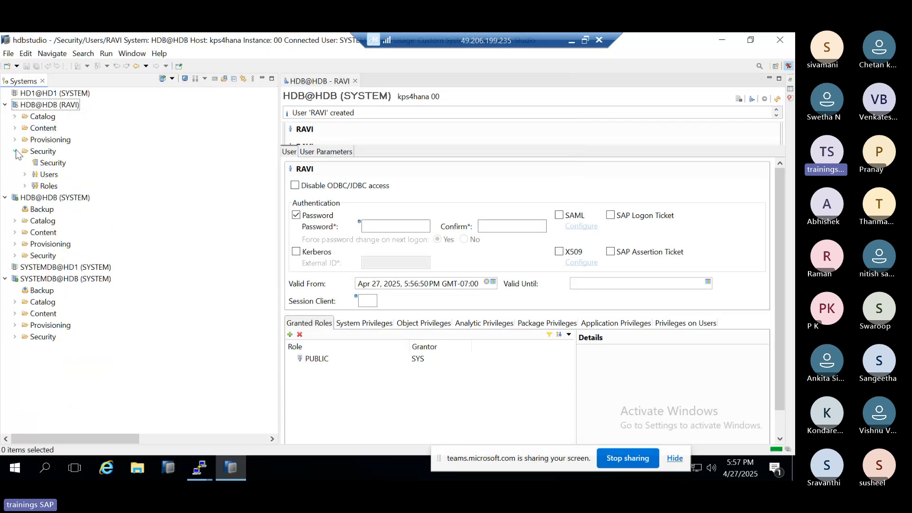
click(25, 174)
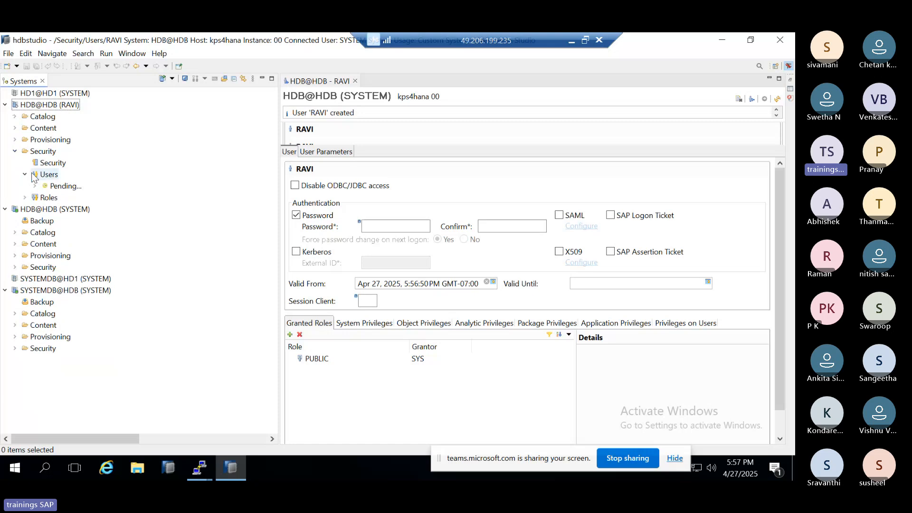
right_click(44, 175)
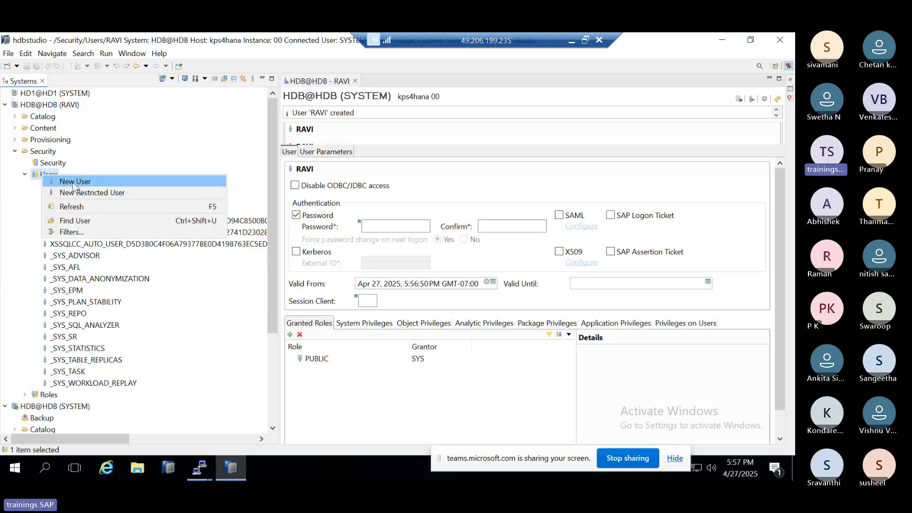
click(73, 182)
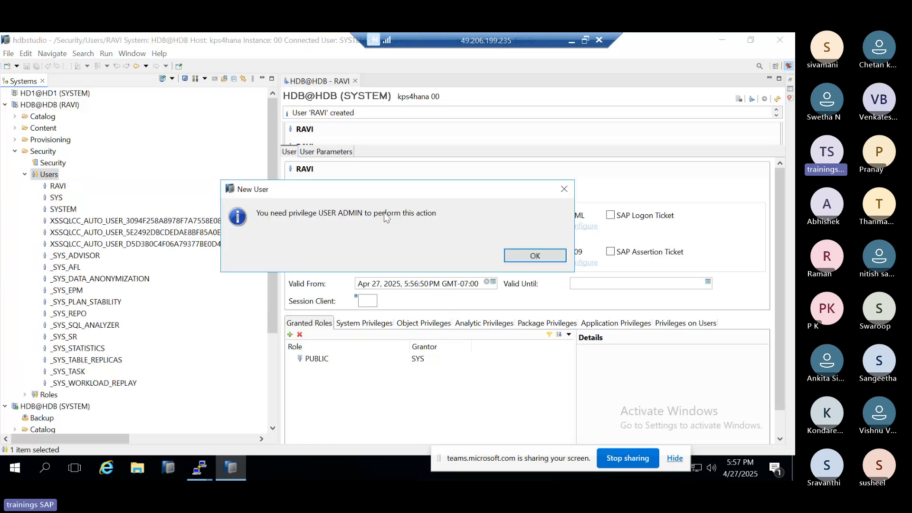
click(536, 256)
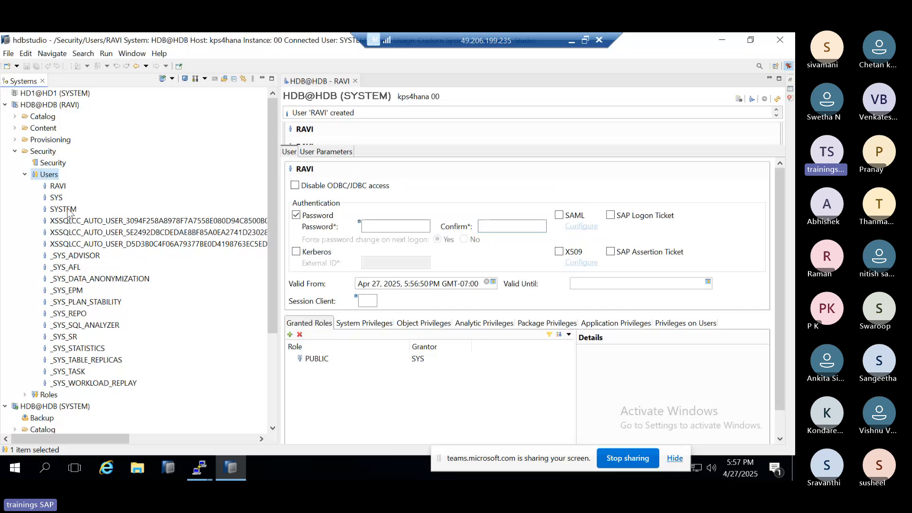
click(24, 175)
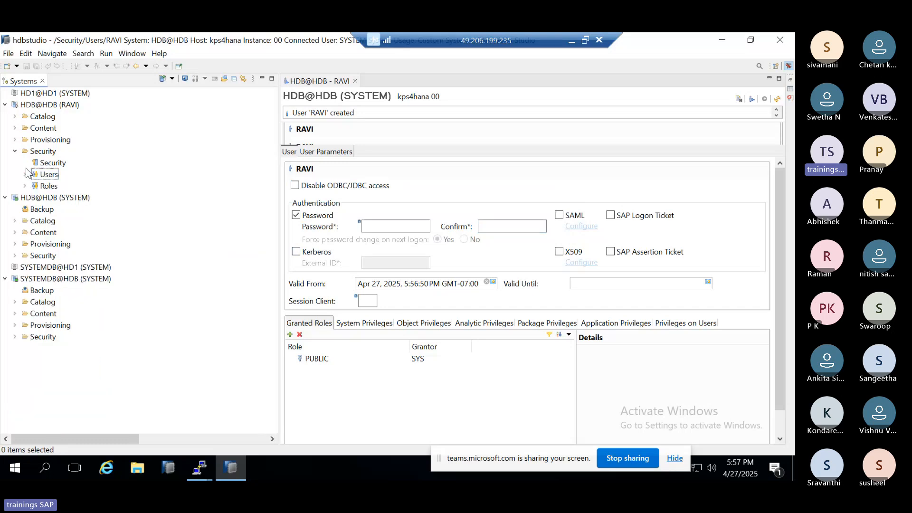
click(15, 151)
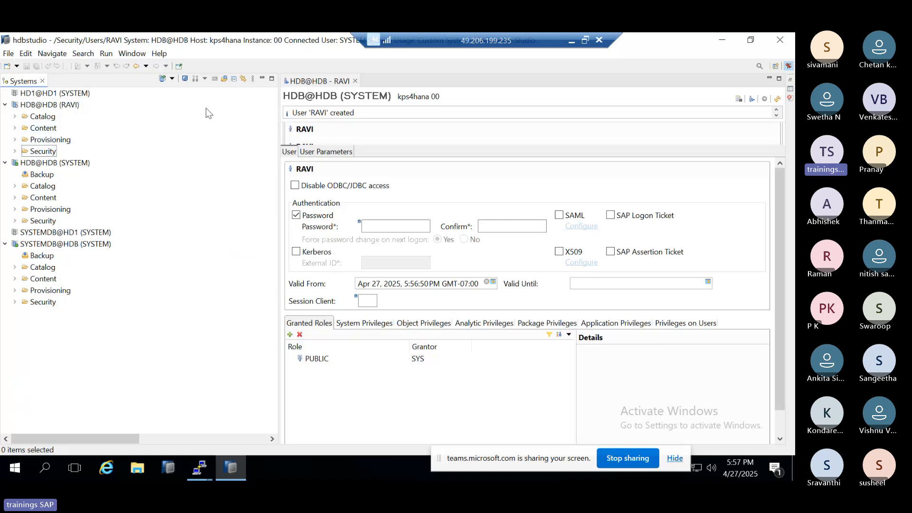
Step: Return to the Paint notes and highlight the dashed Authorization line
click(567, 42)
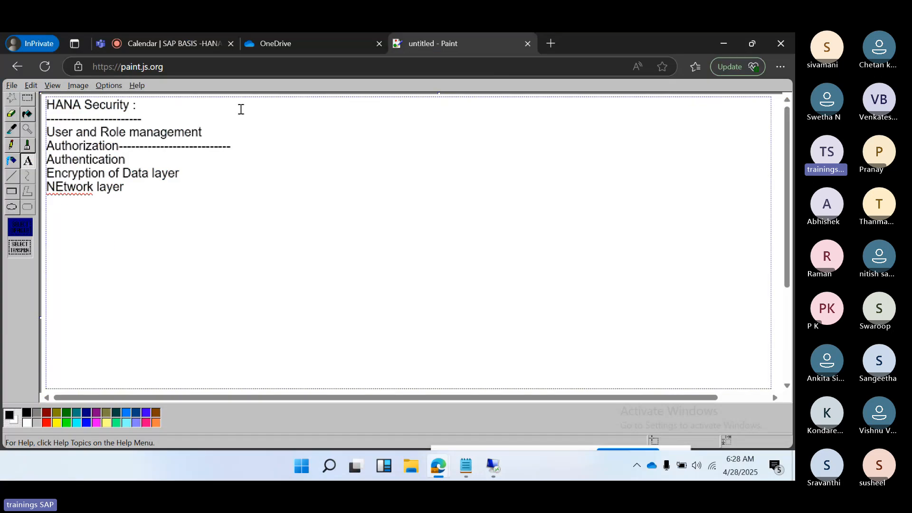
text(-)
mouse_move(46, 160)
mouse_down()
mouse_move(93, 156)
mouse_move(37, 151)
mouse_up()
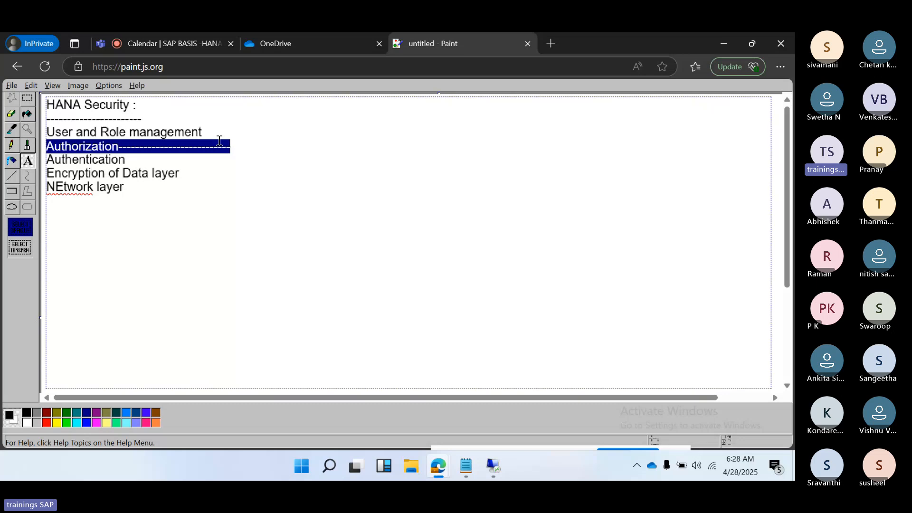
click(235, 146)
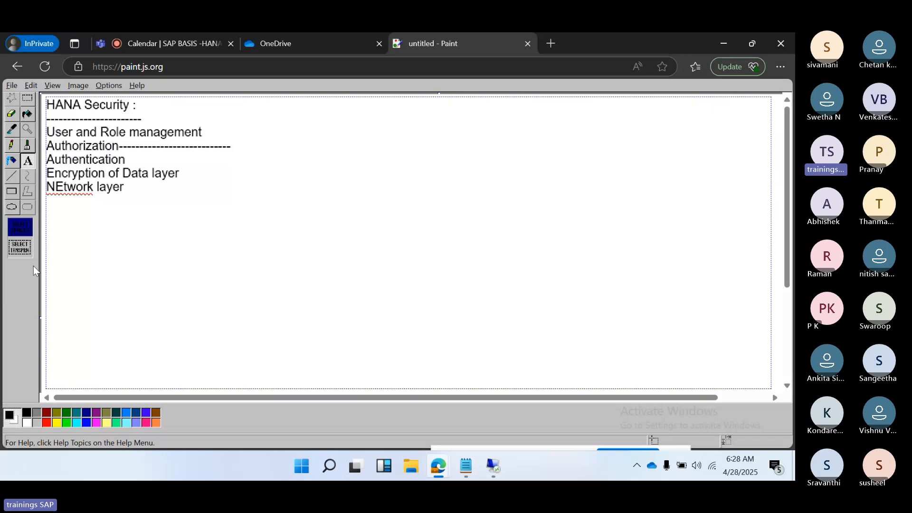
Step: Add a new text block below the existing notes with the heading "Privileges:" and start a dashed underline
click(45, 254)
drag(55, 196, 769, 384)
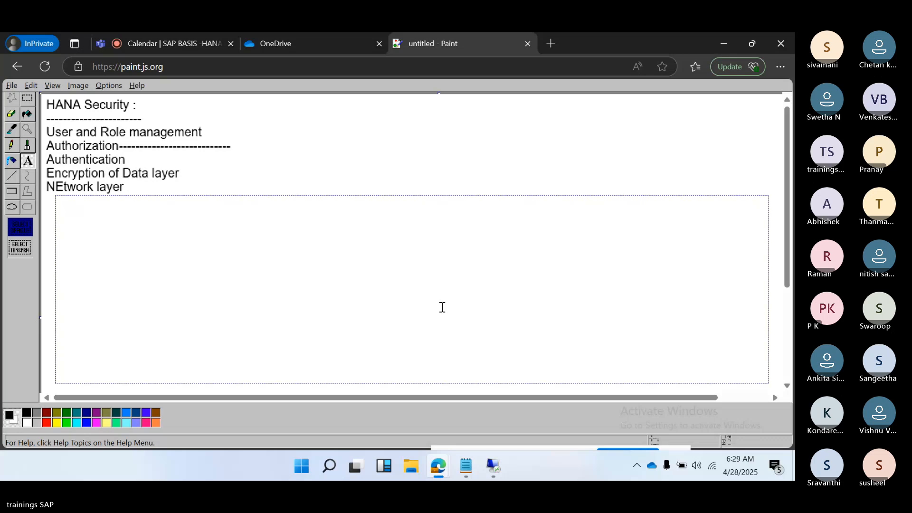
text(Privileges)
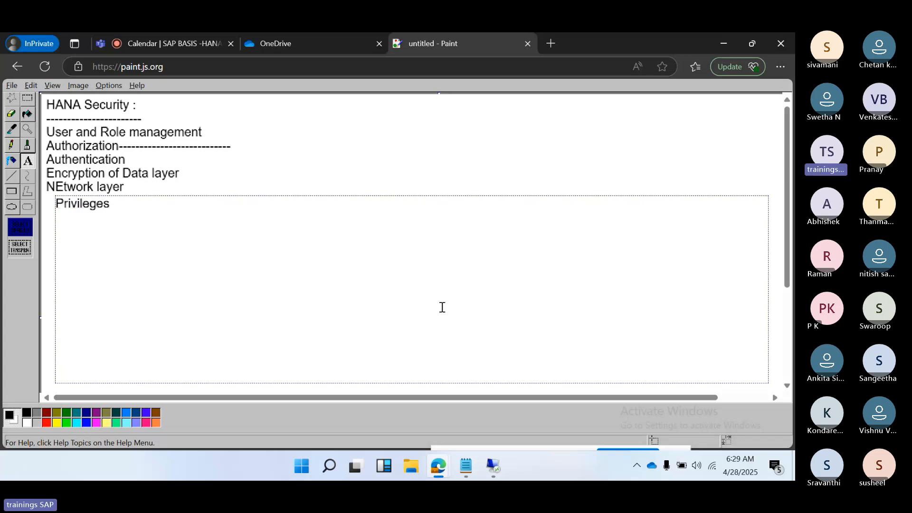
text(:)
key(Return)
text(---)
Step: Switch to HANA Studio and add the CATALOG READ system privilege to the new user
click(494, 466)
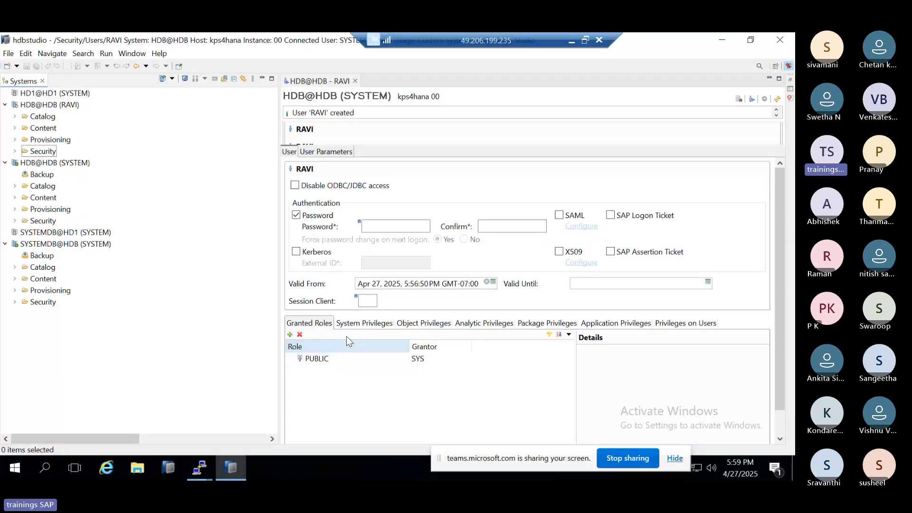
click(357, 325)
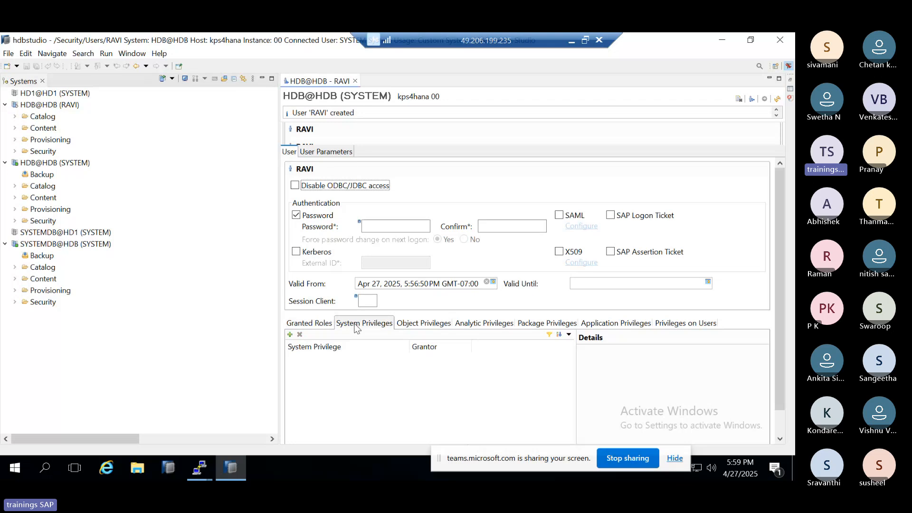
click(288, 337)
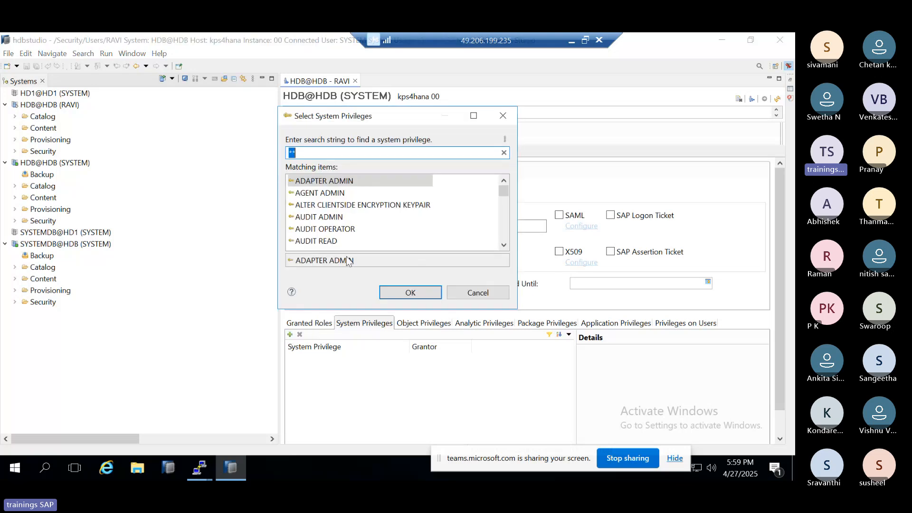
scroll(342, 223, down, 1)
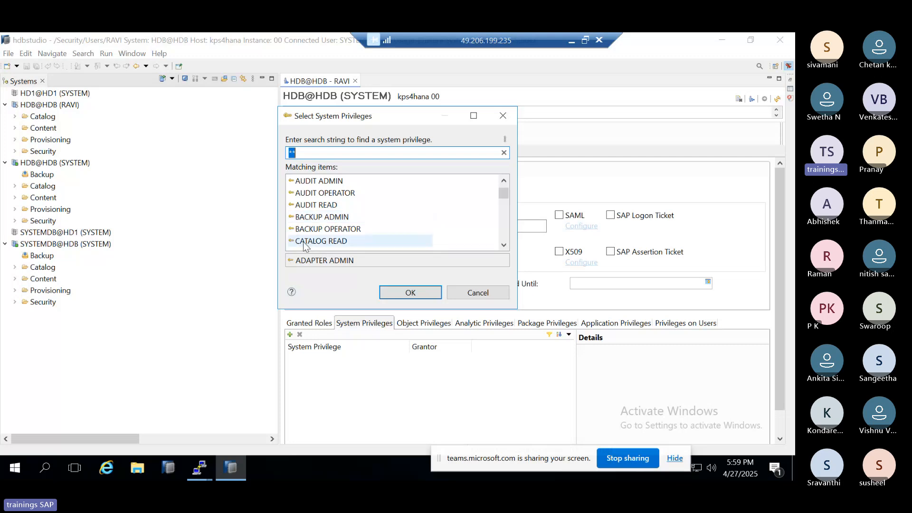
scroll(309, 224, down, 1)
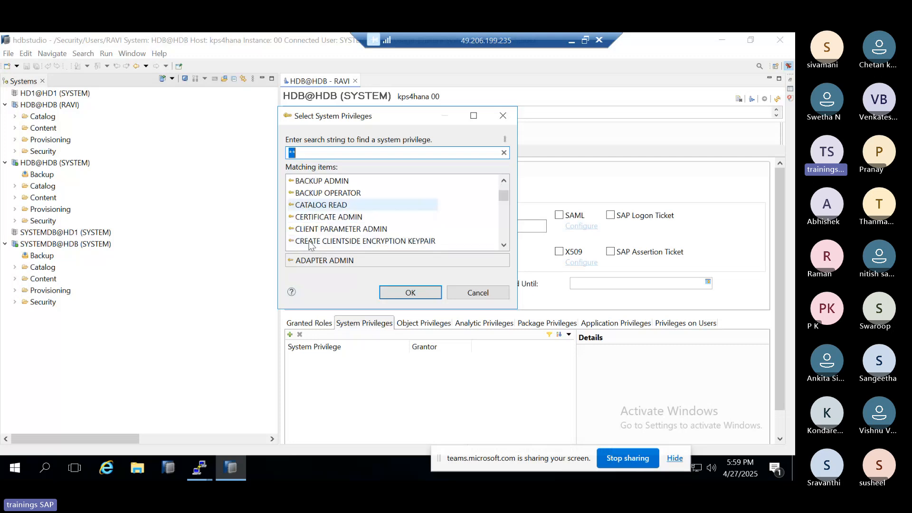
double_click(312, 206)
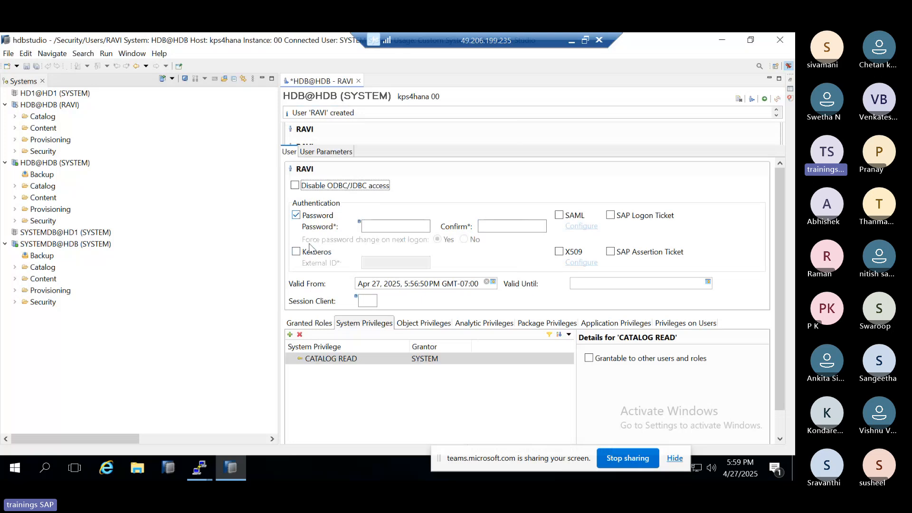
Step: Add the MONITORING role to the new user's granted roles and deploy the user's changes
click(293, 327)
click(289, 334)
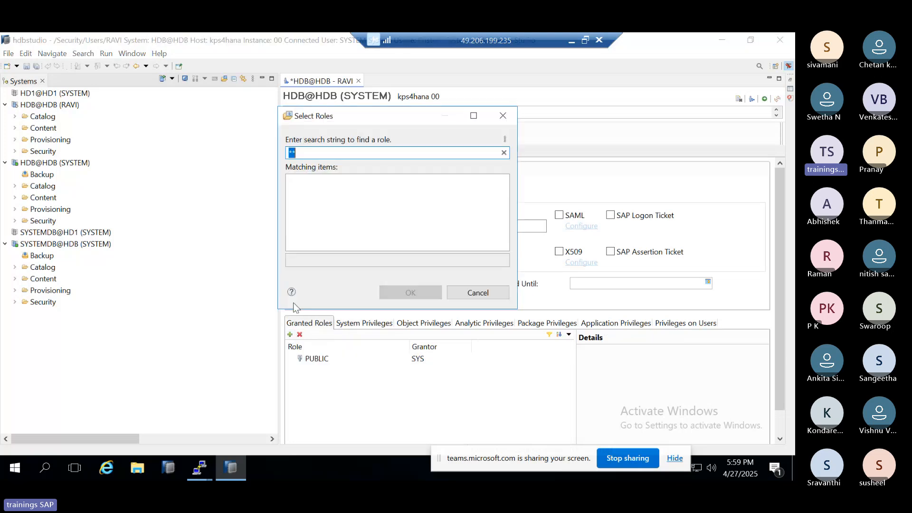
scroll(323, 243, down, 1)
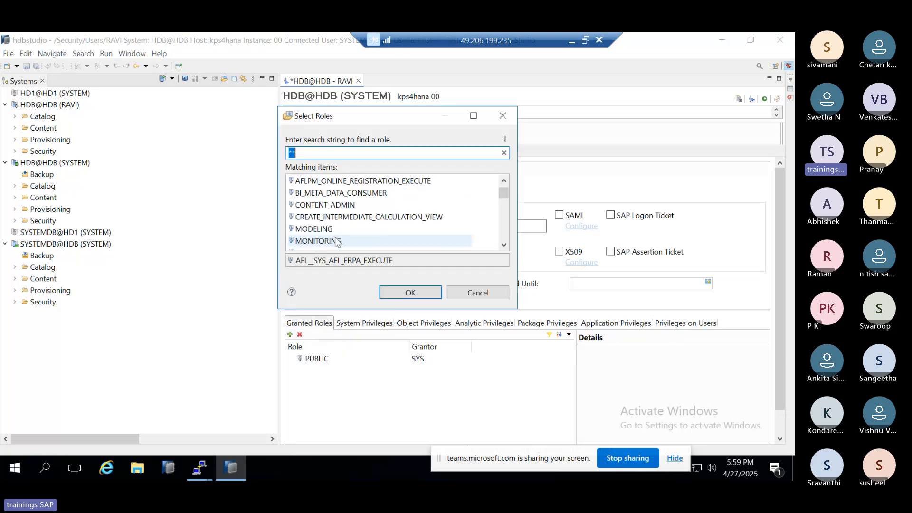
double_click(336, 241)
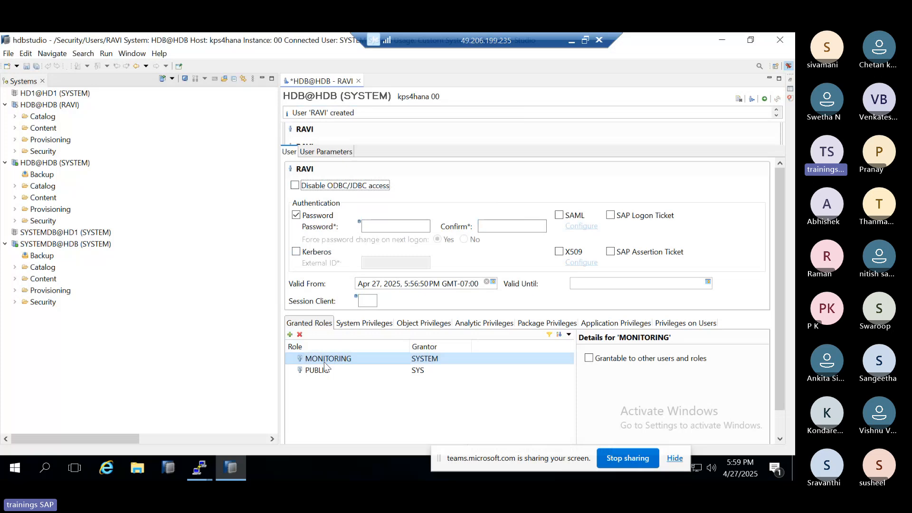
click(764, 100)
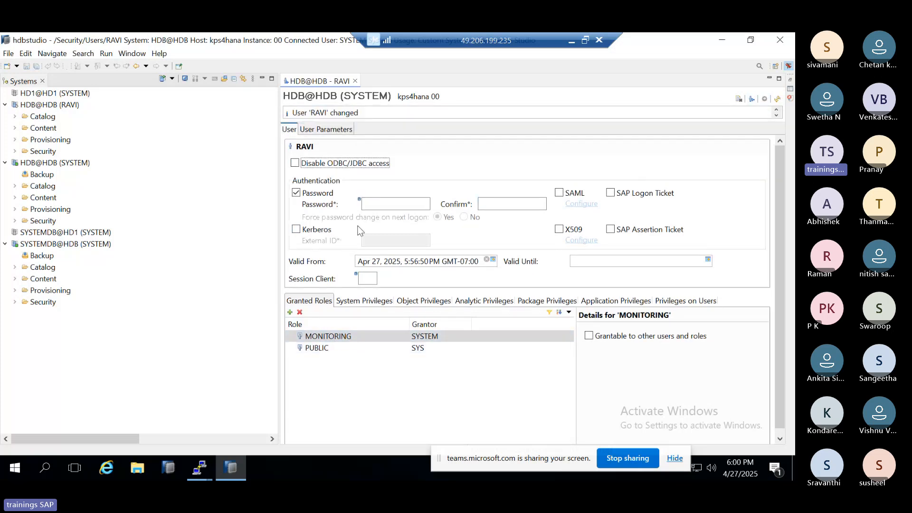
Step: Open the administration overview of HDB@HDB through the new user's connection and check its Landscape, Alerts and Performance information
click(41, 104)
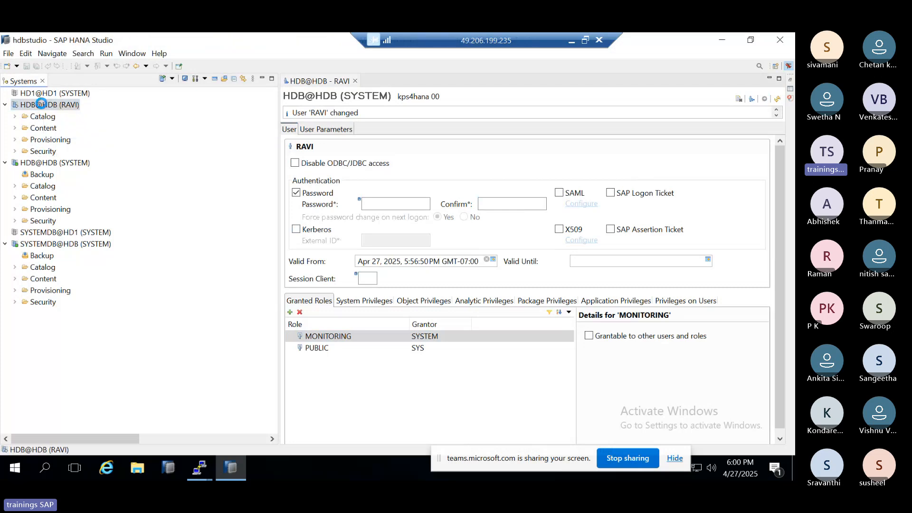
double_click(41, 104)
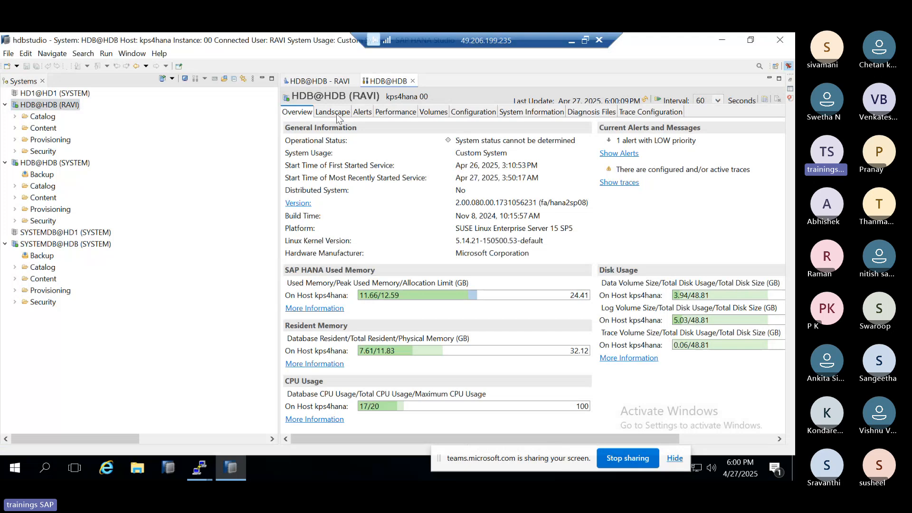
click(338, 113)
click(366, 113)
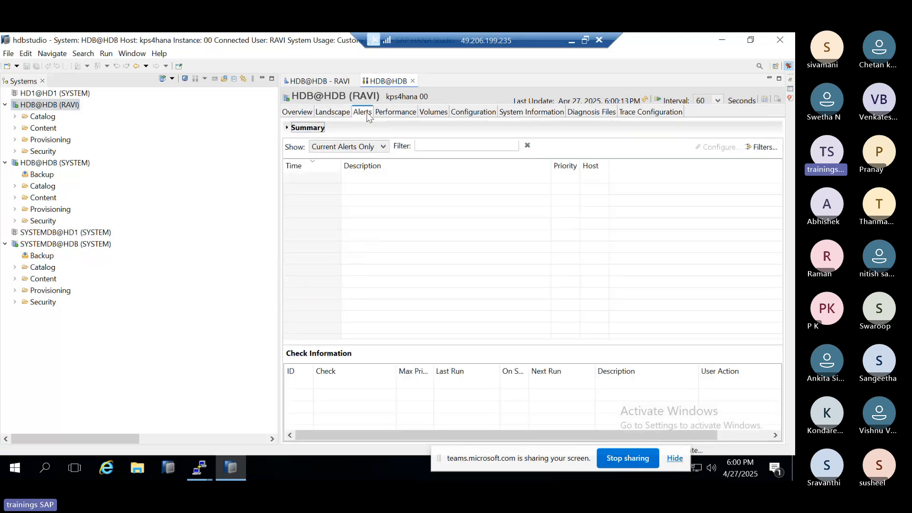
click(391, 114)
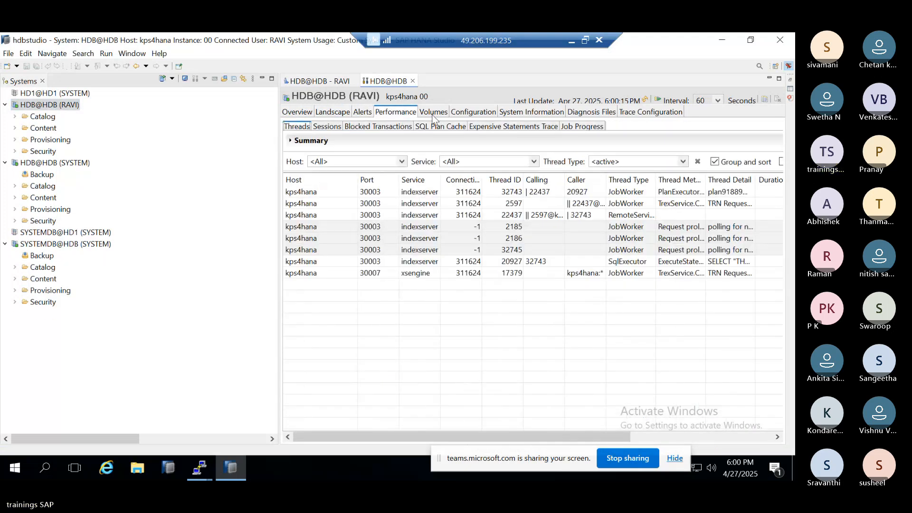
click(364, 114)
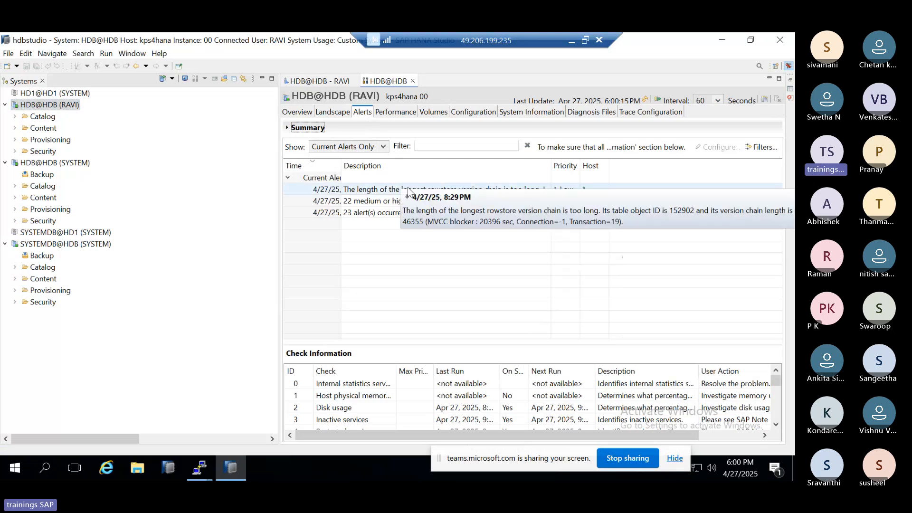
Step: Return to the new user's definition and review the granted roles and system privileges
click(314, 83)
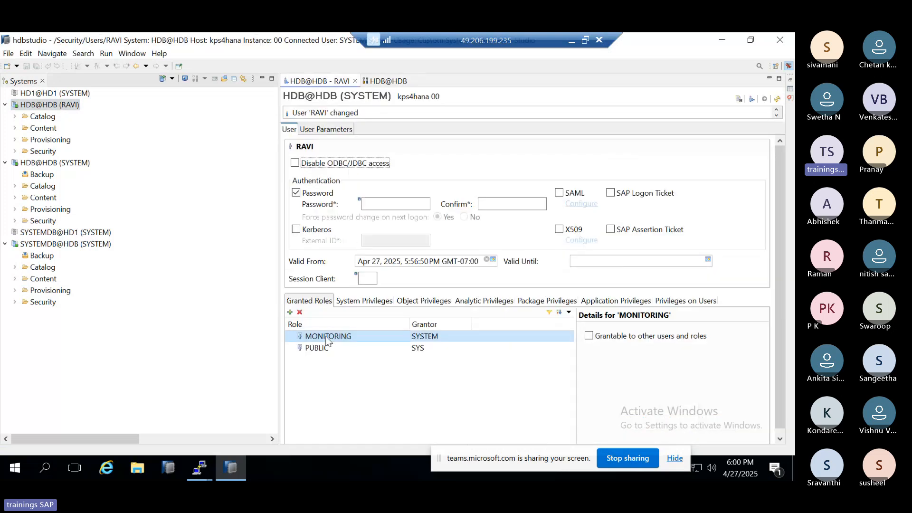
click(362, 302)
click(311, 337)
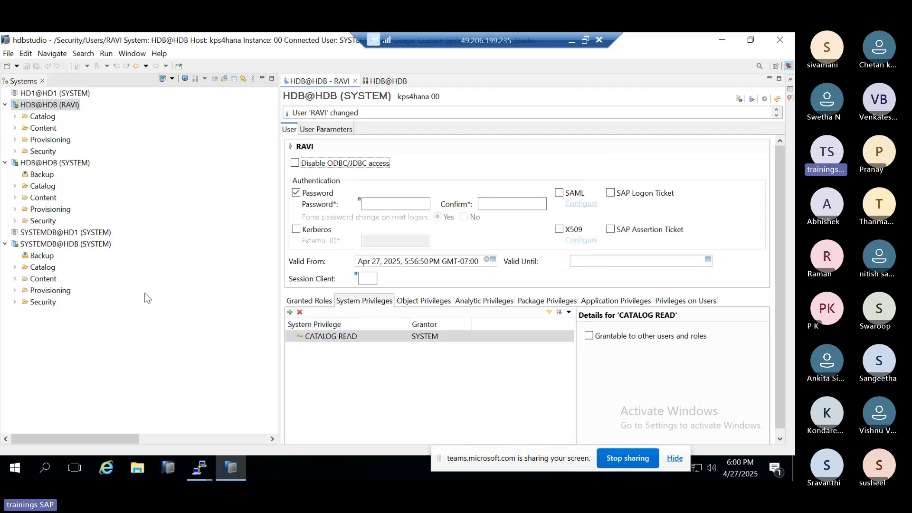
Step: Switch to the Teams meeting in the browser and admit the participant waiting in the lobby
click(572, 41)
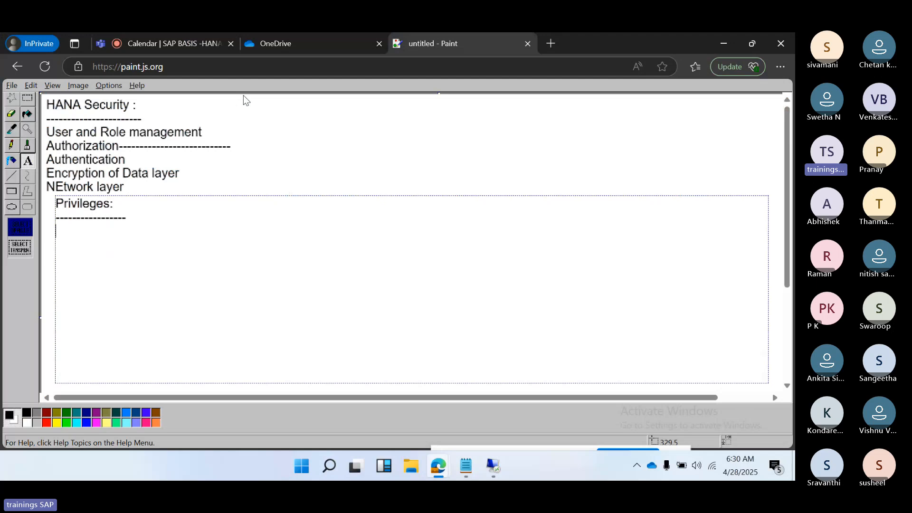
click(195, 41)
click(743, 305)
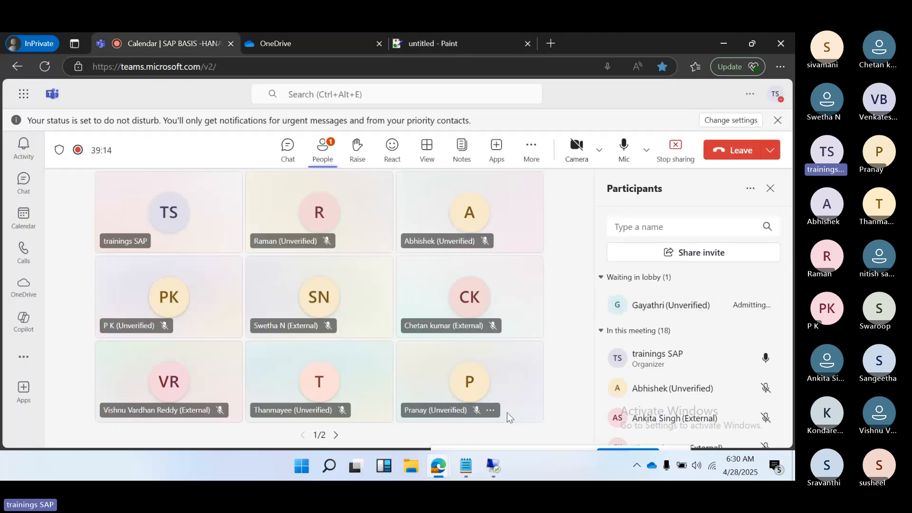
Step: Return to HANA Studio, grant the new user the SELECT object privilege on ZTRAINING (SYSTEM), and deploy the change
click(493, 467)
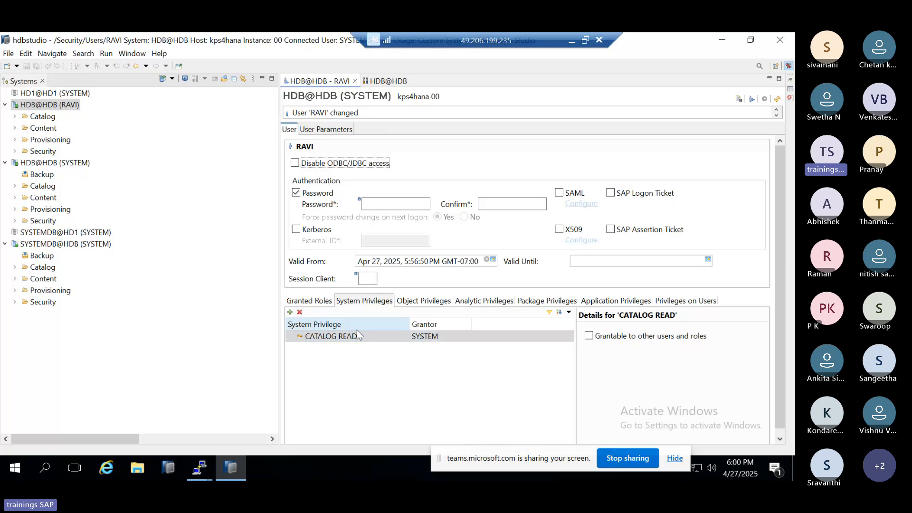
click(372, 338)
click(404, 302)
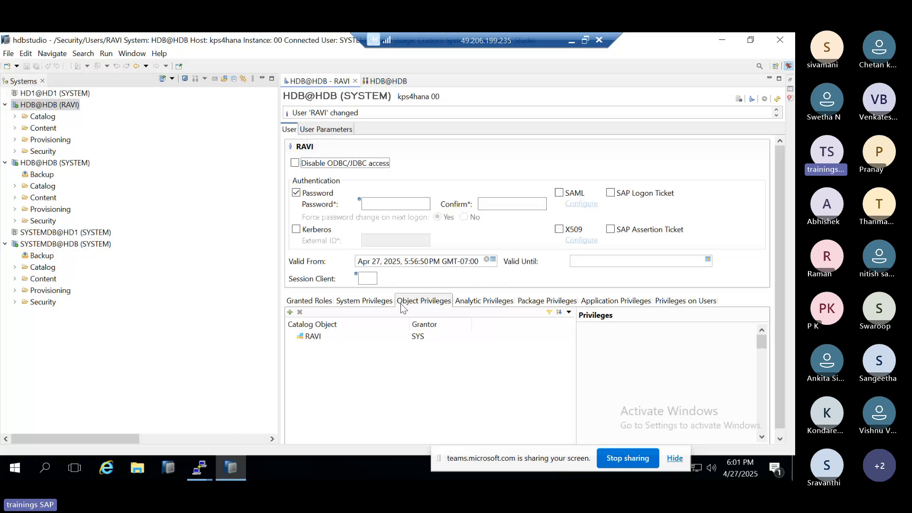
click(289, 312)
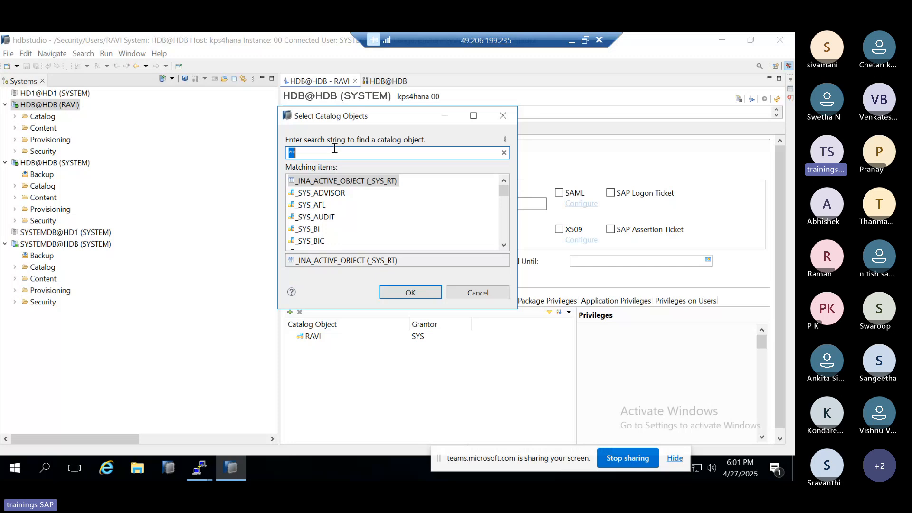
text(ZTRAI)
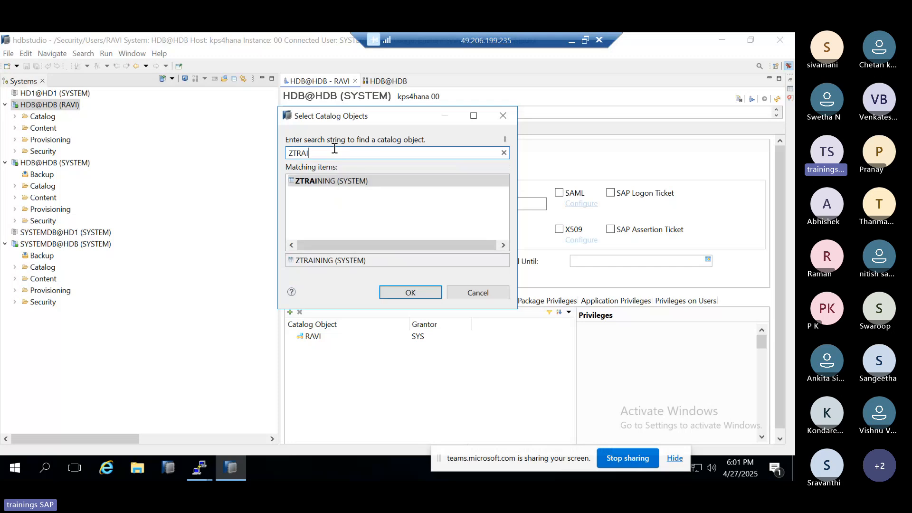
click(336, 180)
click(409, 291)
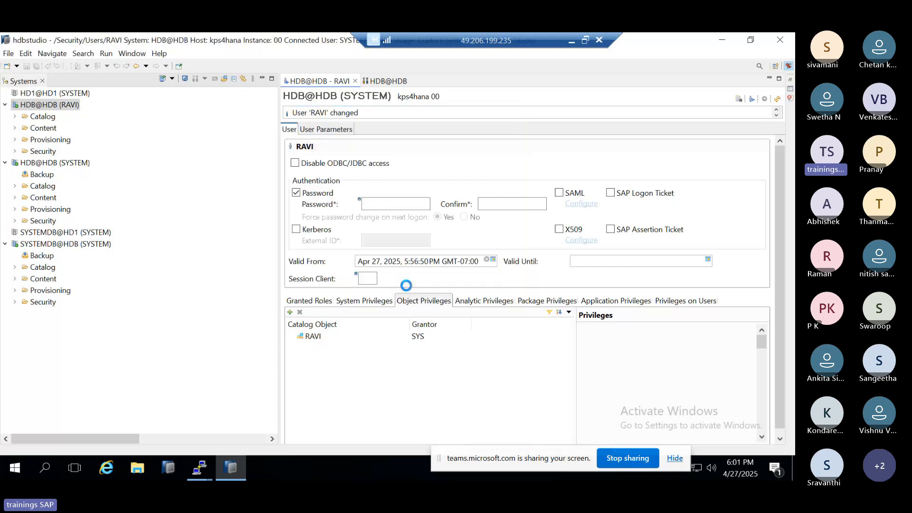
click(590, 346)
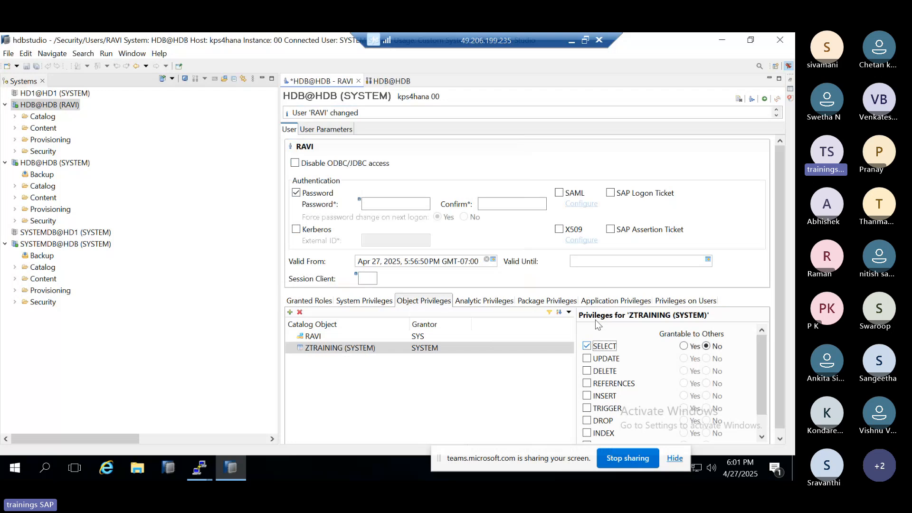
click(764, 100)
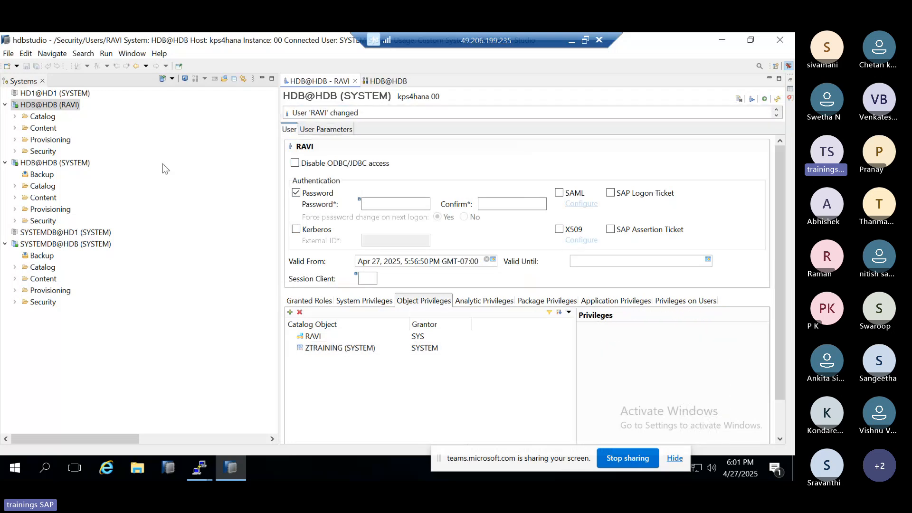
Step: Through the new user's HDB@HDB connection, open a data preview of the ZTRAINING table in the SYSTEM schema
click(385, 80)
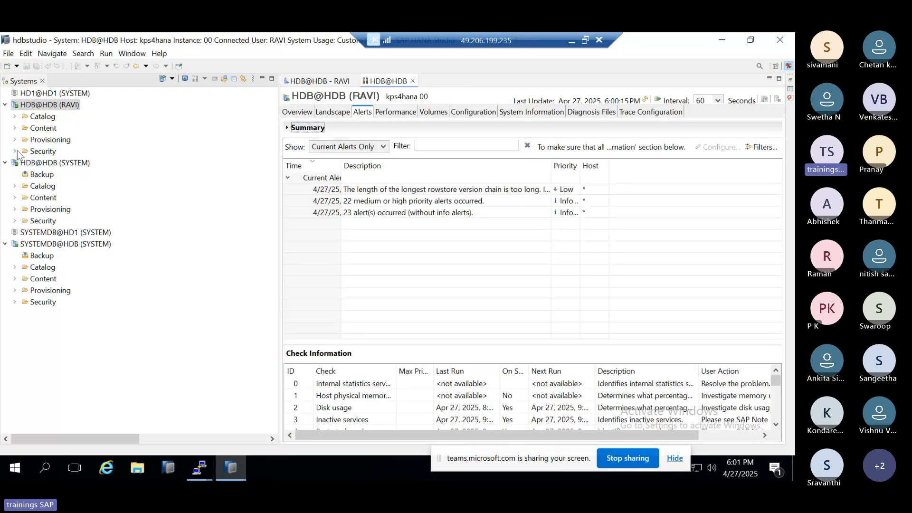
click(16, 117)
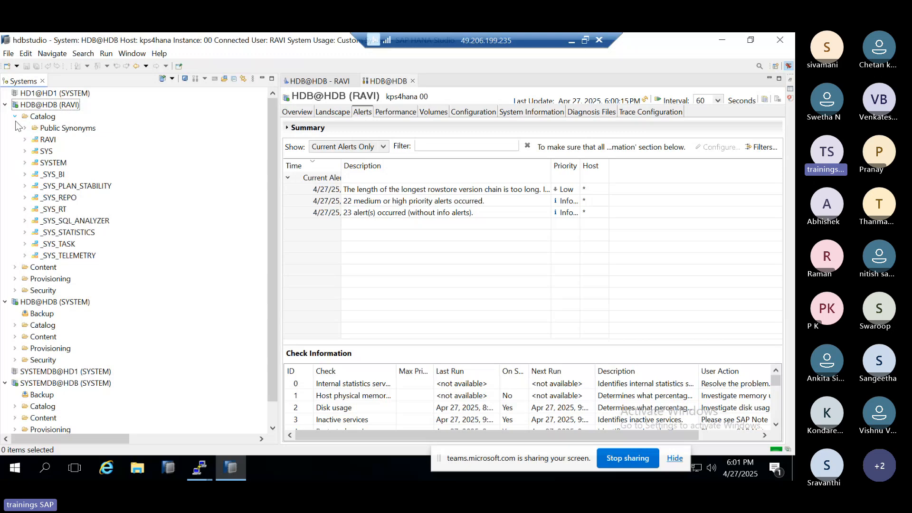
click(25, 164)
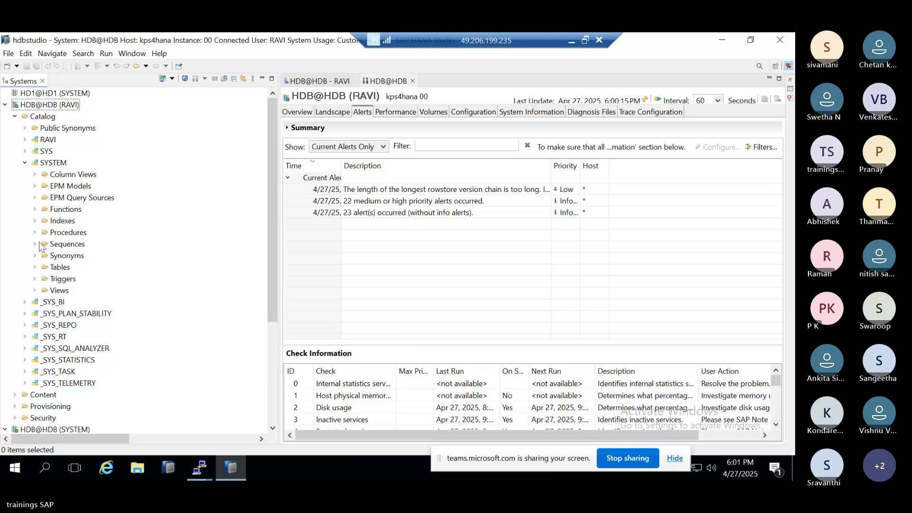
click(35, 267)
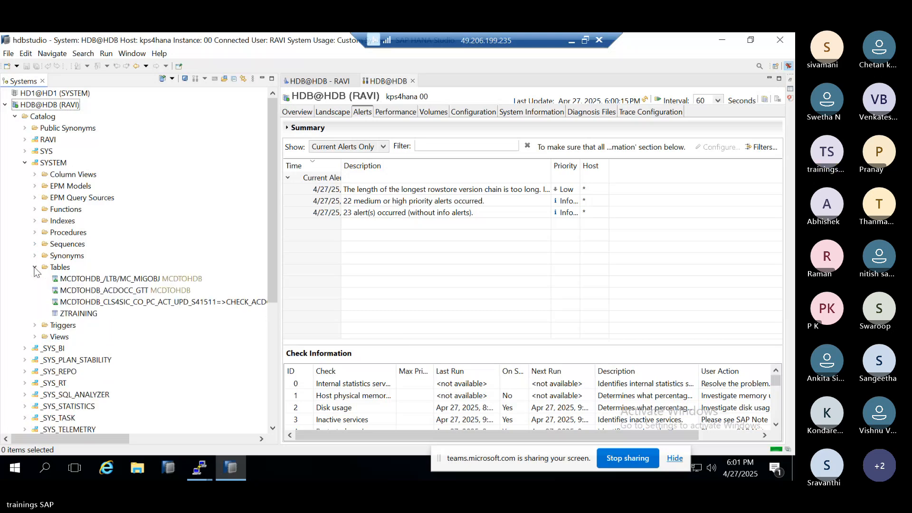
click(72, 315)
right_click(71, 314)
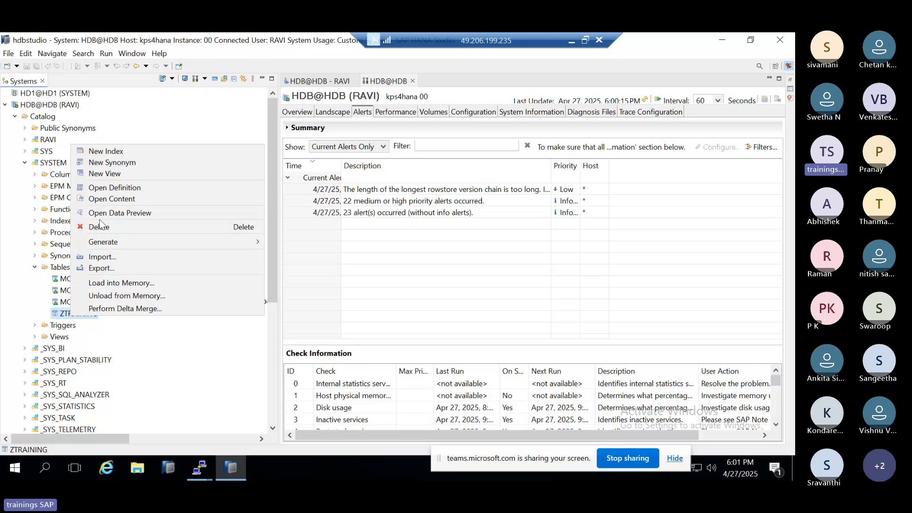
click(133, 211)
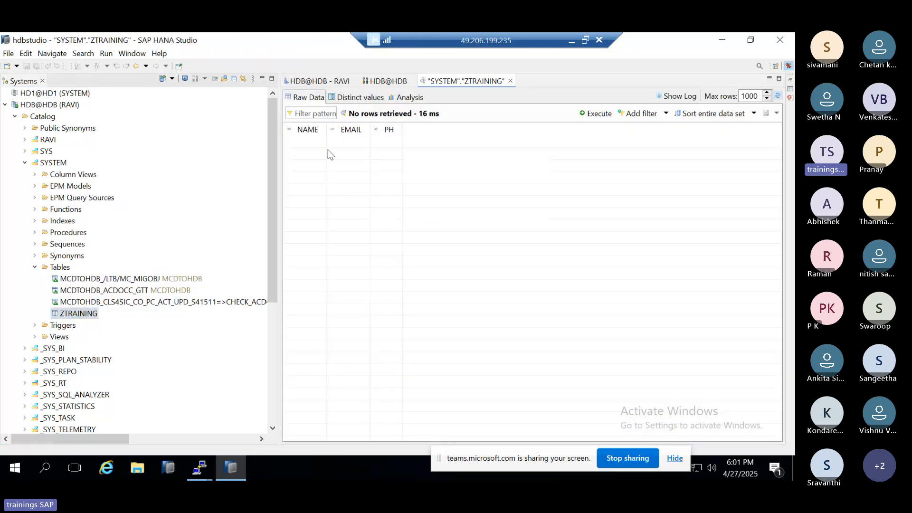
Step: Try to preview the data of the MCDTOHDB_CLS4SIC table above ZTRAINING, examine the error details, and close the ZTRAINING preview
click(126, 302)
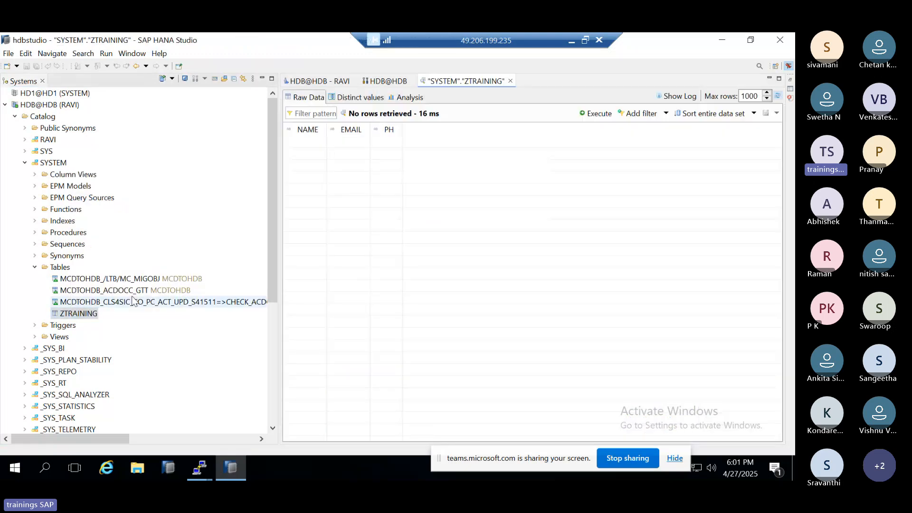
right_click(127, 305)
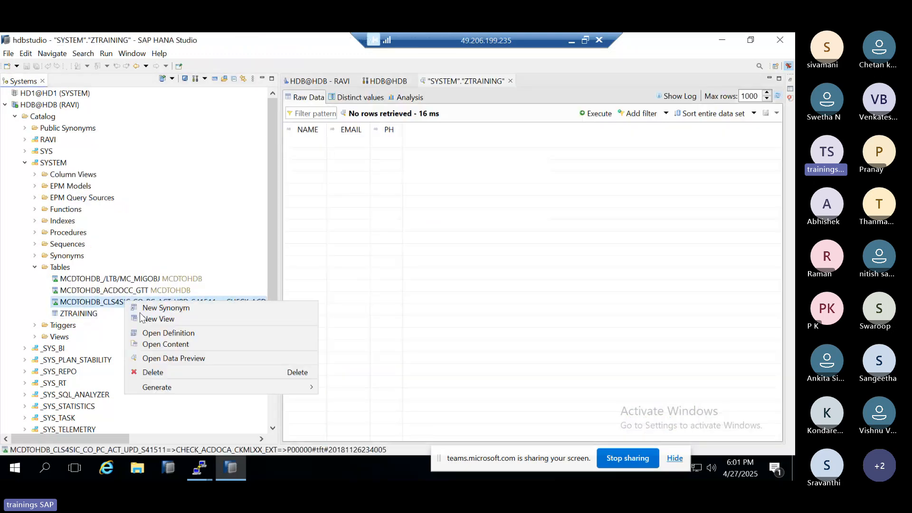
click(167, 357)
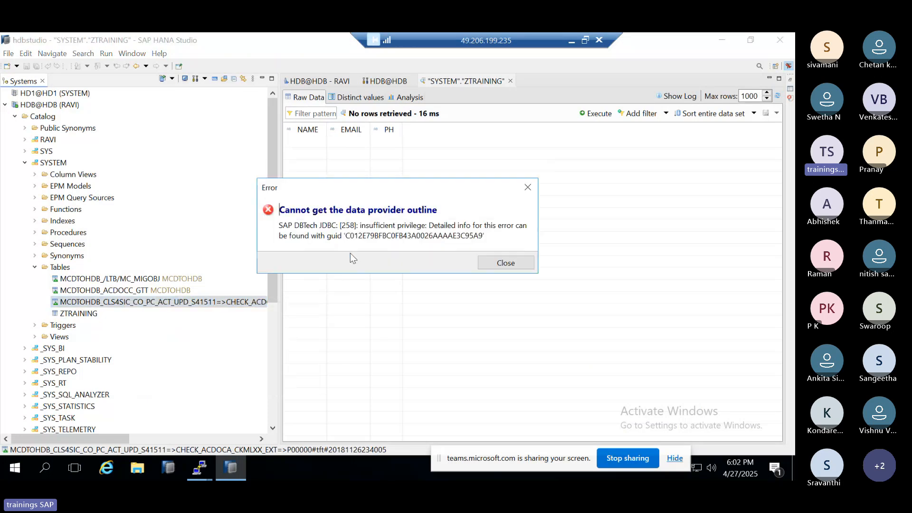
drag(366, 226, 517, 246)
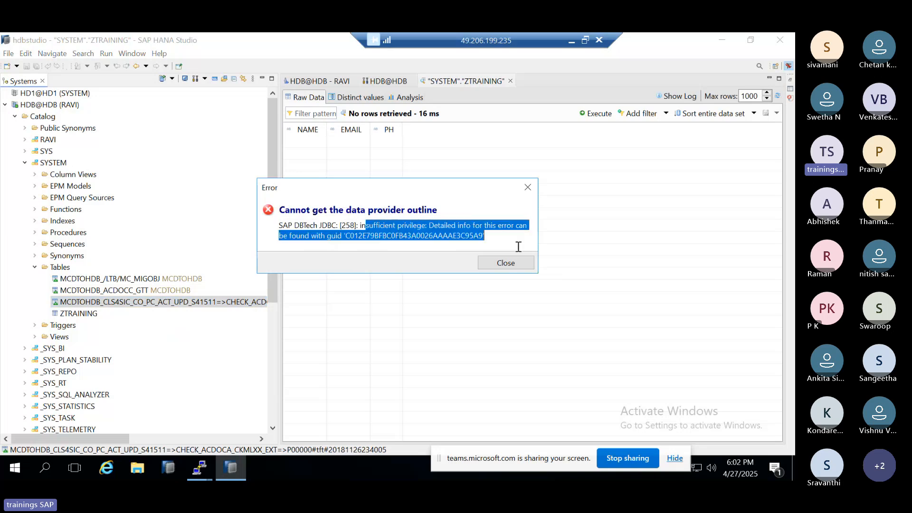
drag(302, 213, 438, 212)
click(500, 264)
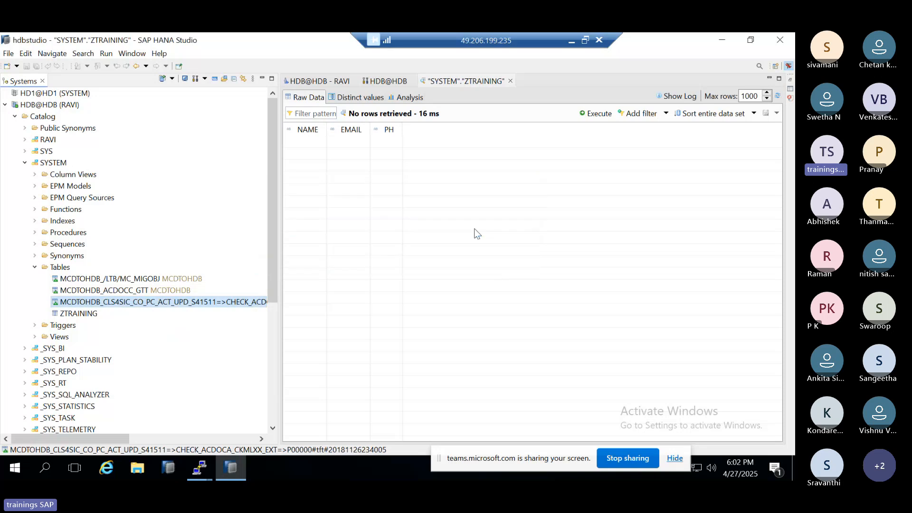
click(510, 81)
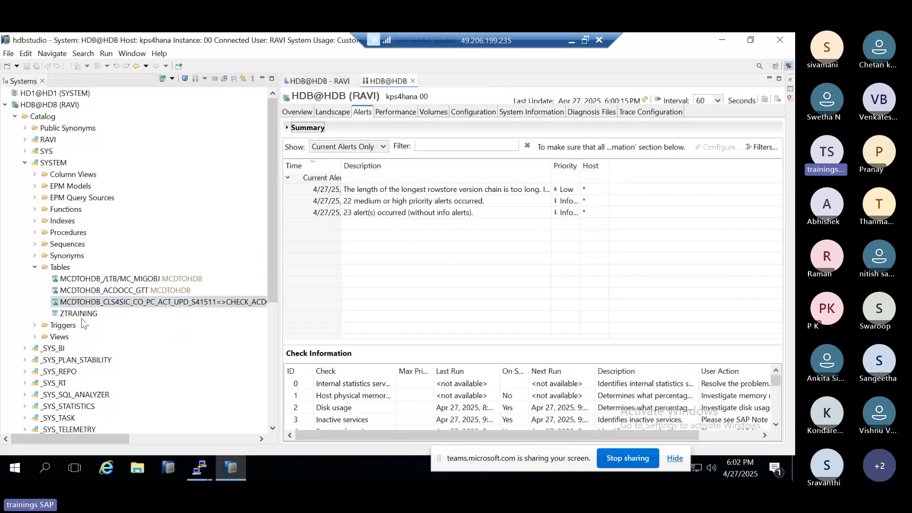
Step: Return to the new user's definition and review the system, object and analytic privileges
click(307, 85)
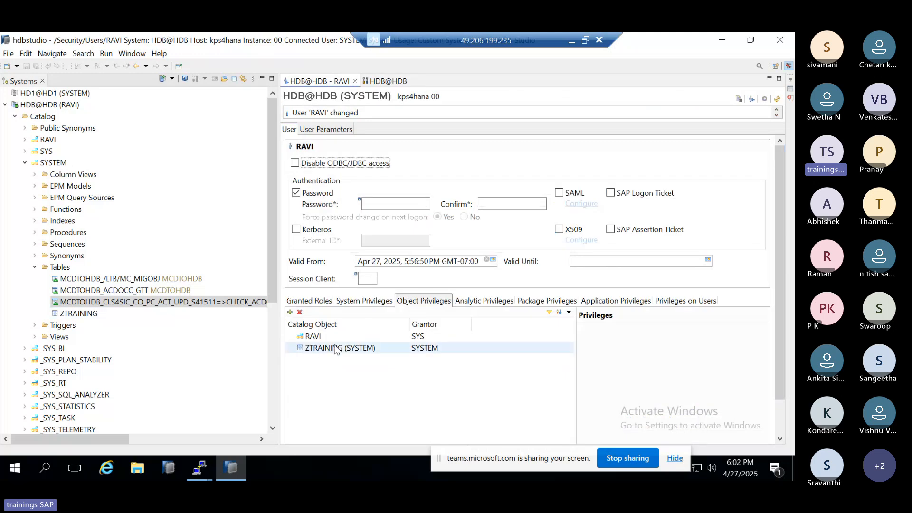
click(350, 302)
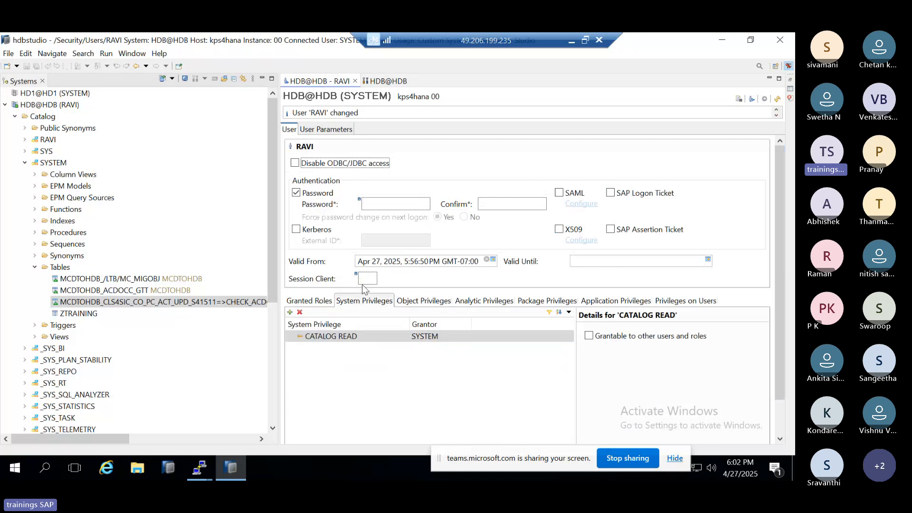
click(420, 306)
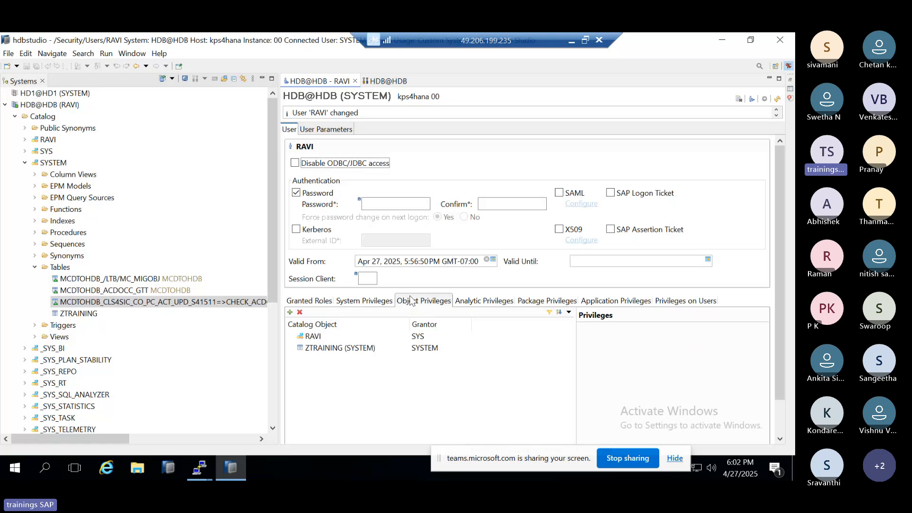
click(473, 306)
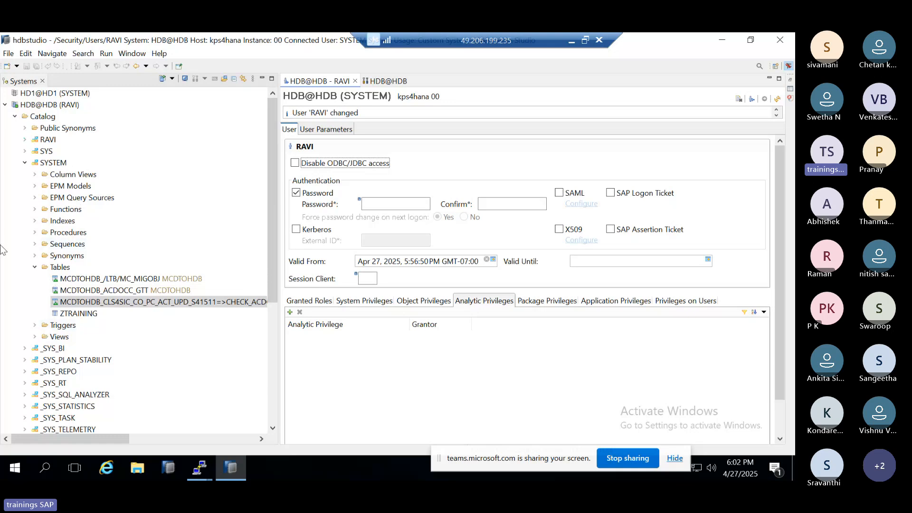
Step: Collapse the catalog under the new user's HDB@HDB connection and try to expand its Content folder
click(24, 162)
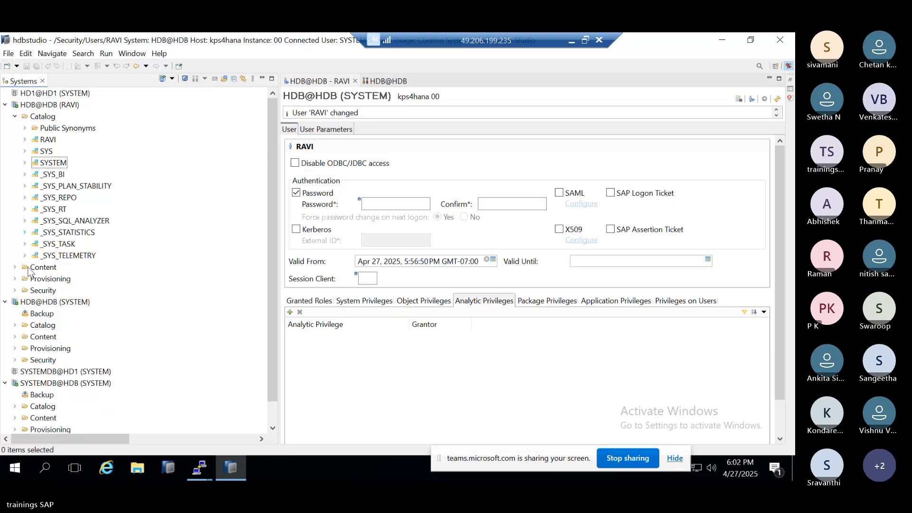
click(16, 116)
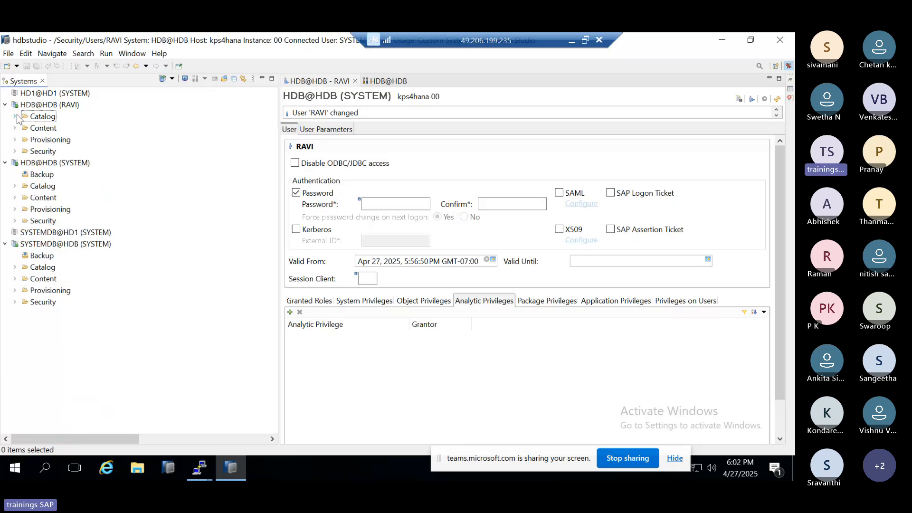
click(15, 128)
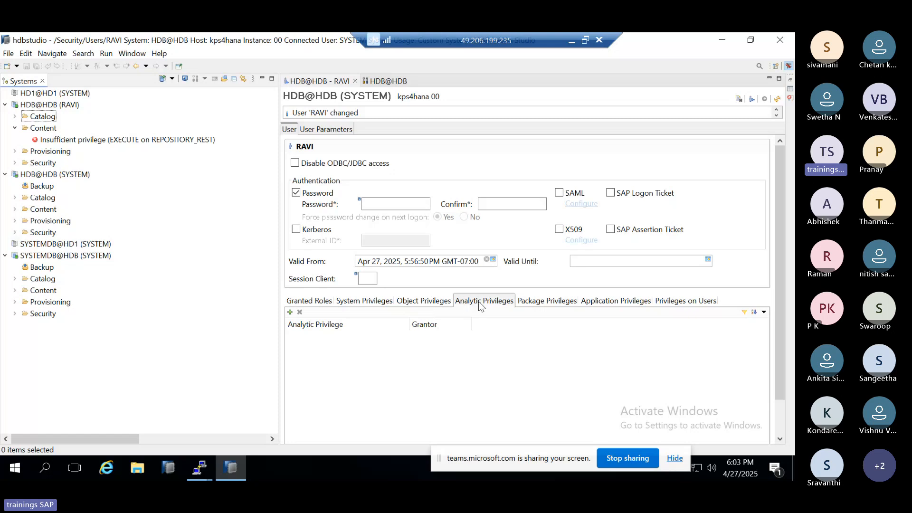
Step: Review the package privileges and analytic privileges in the new user's definition
click(552, 306)
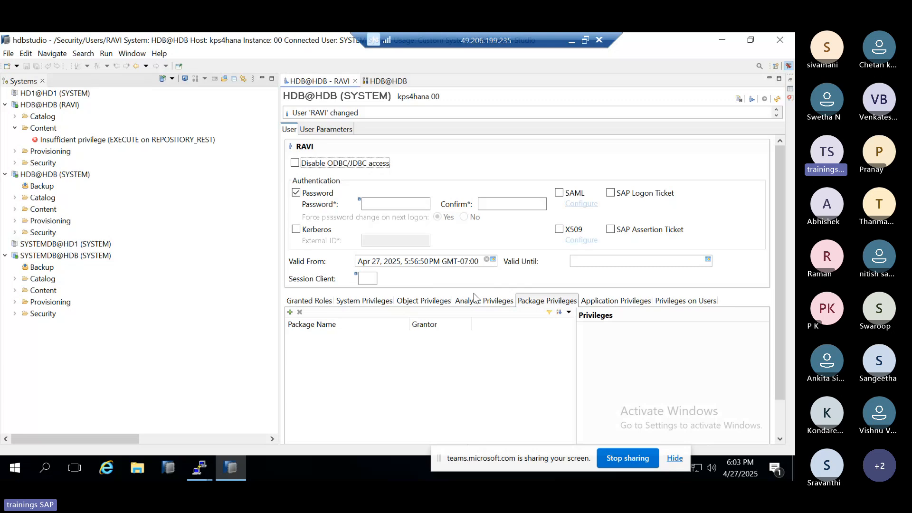
click(569, 312)
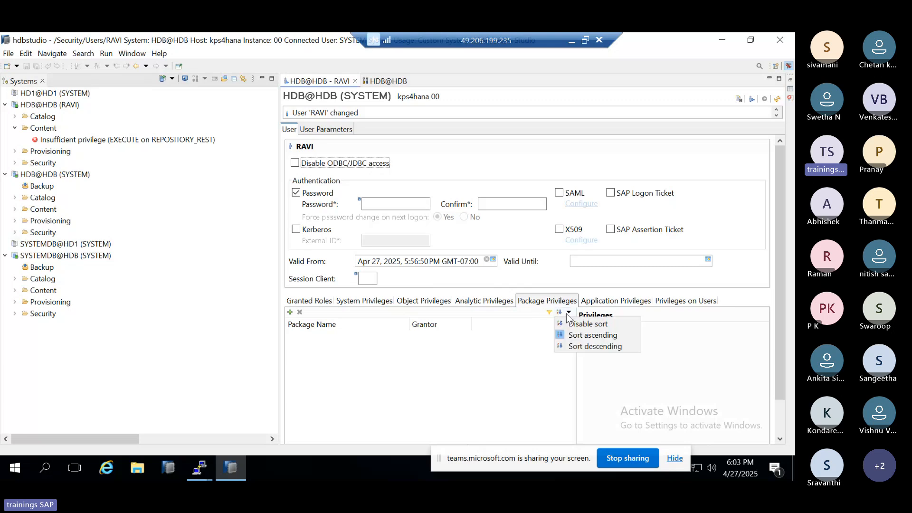
click(544, 339)
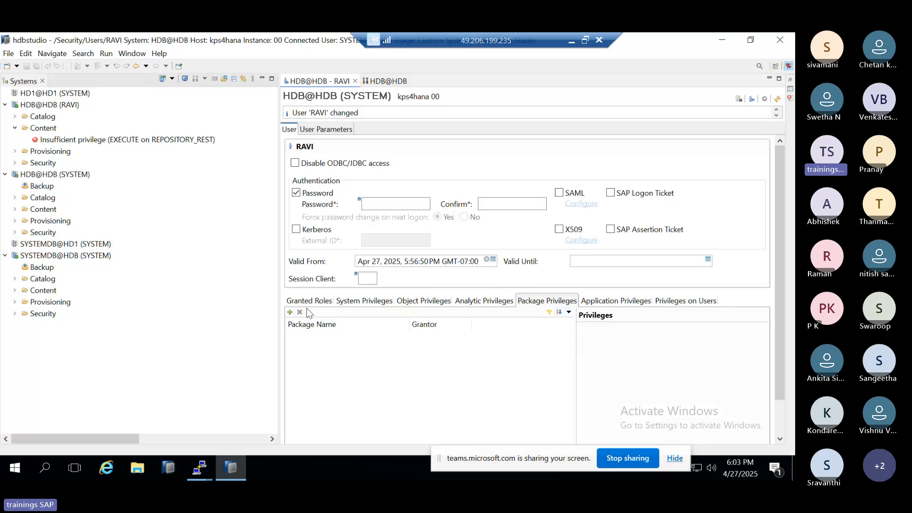
click(473, 303)
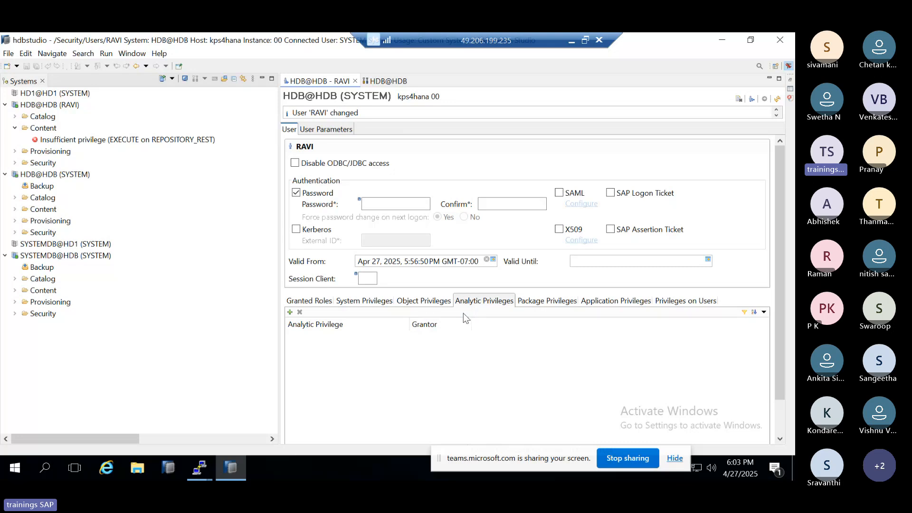
click(14, 214)
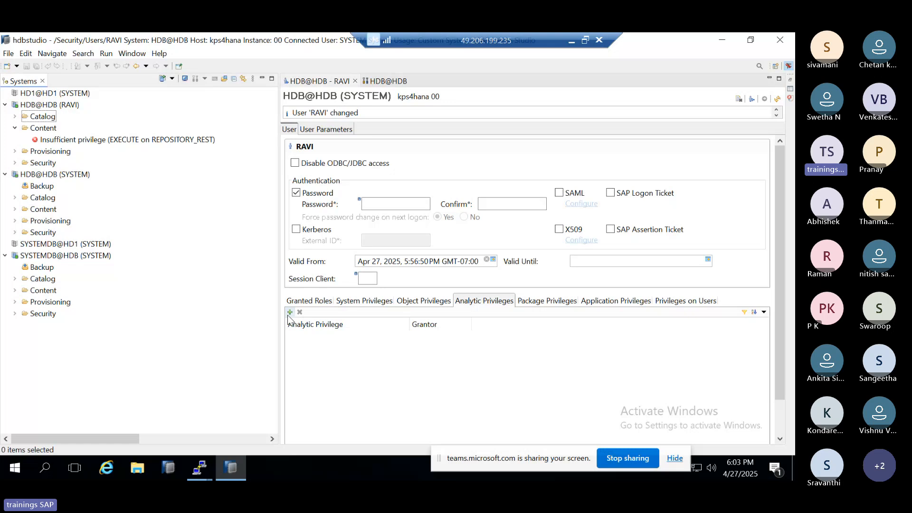
click(534, 303)
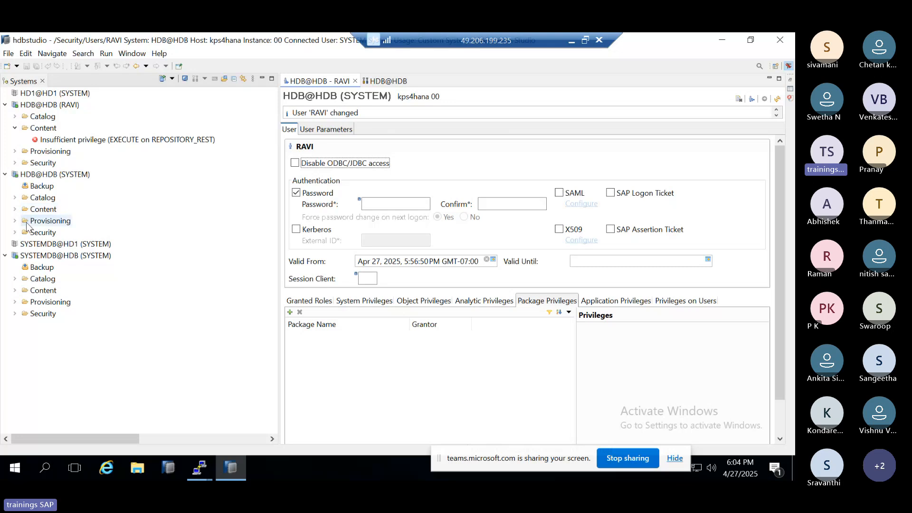
Step: Grant the new user the application privileges sap.hana.backup::Admin and sap.hana.ide::Trace, and deploy the change
click(607, 302)
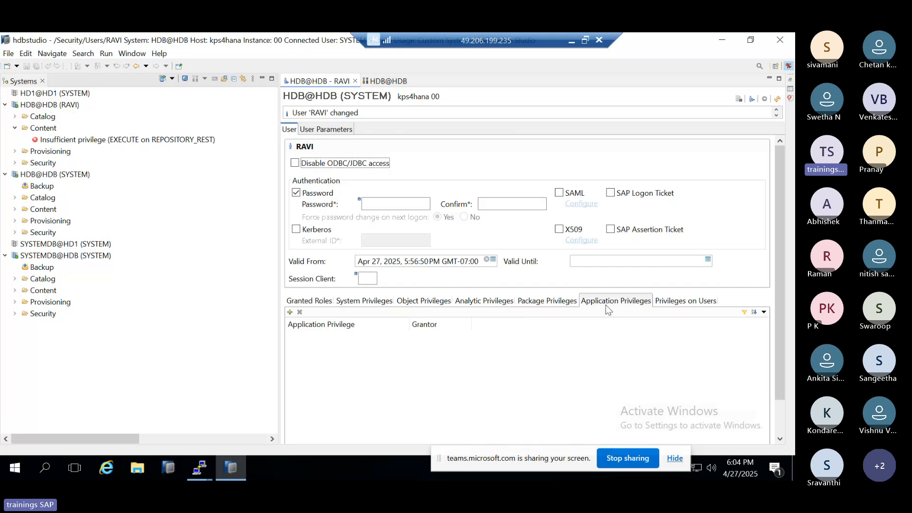
click(290, 312)
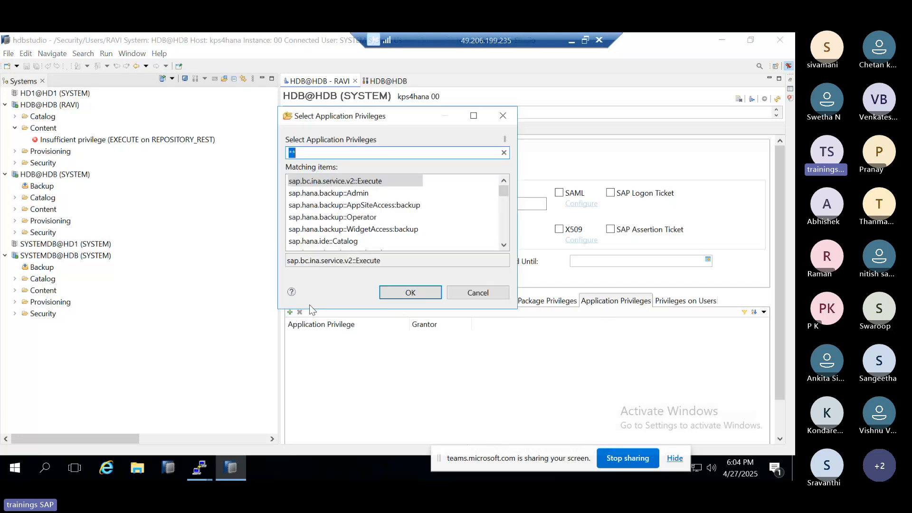
click(353, 196)
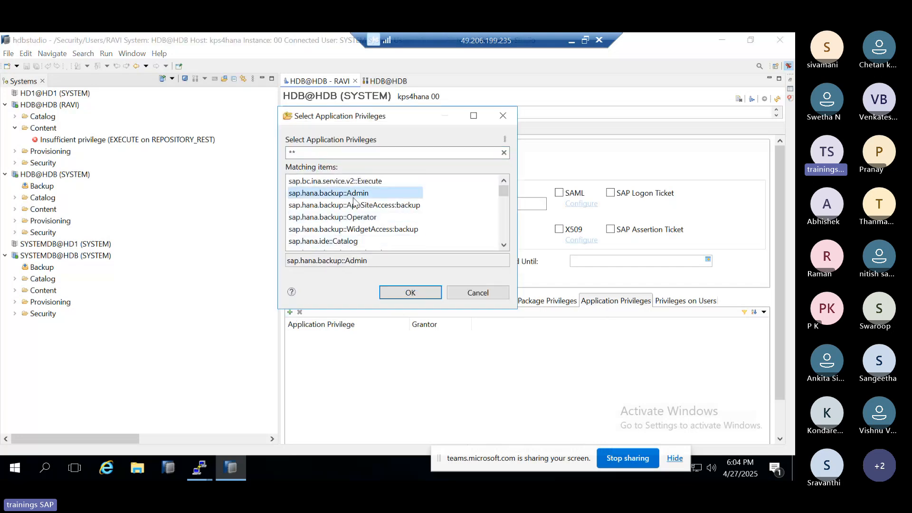
double_click(354, 197)
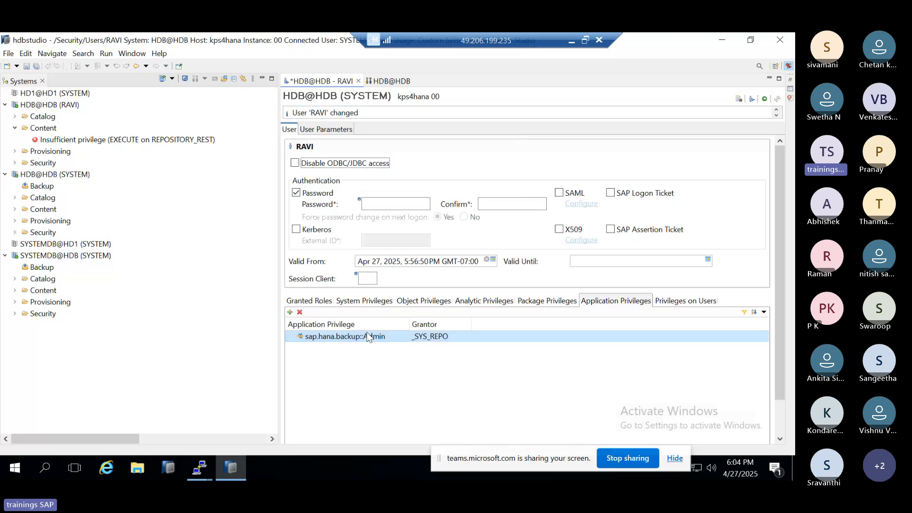
click(290, 312)
scroll(346, 221, down, 5)
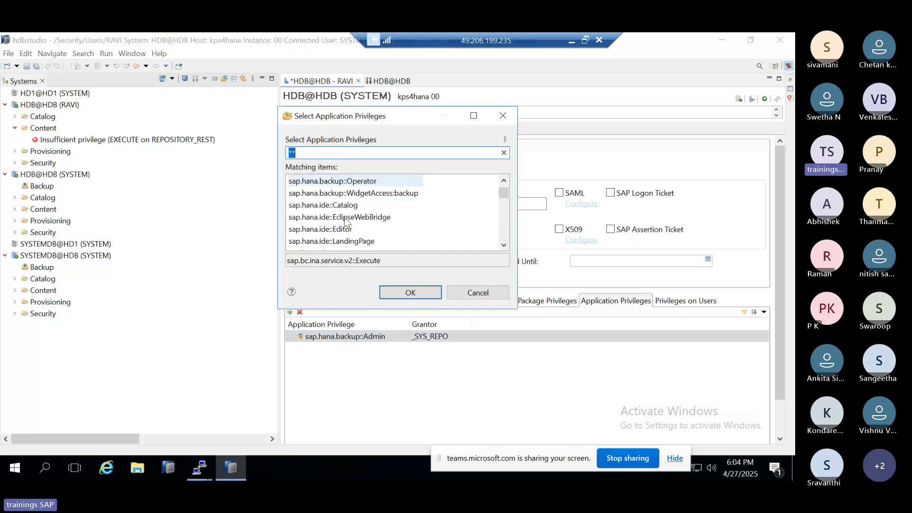
click(327, 193)
double_click(327, 194)
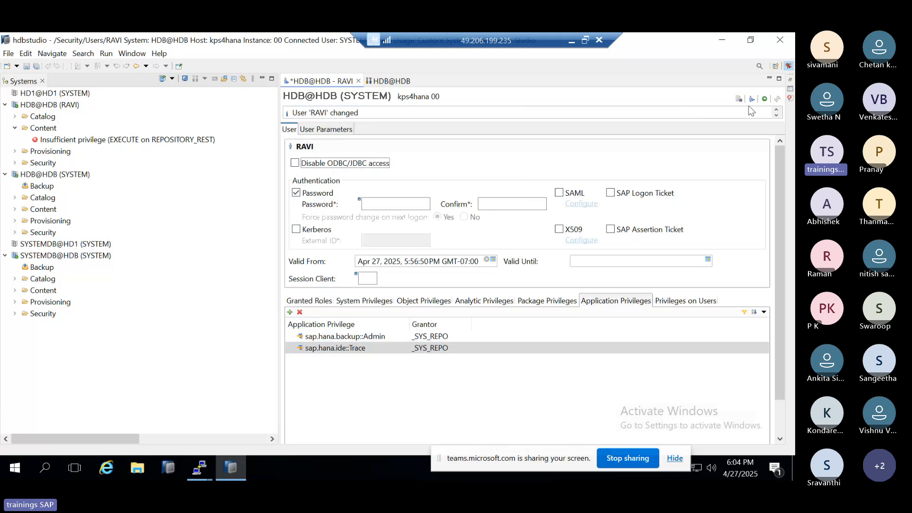
click(765, 100)
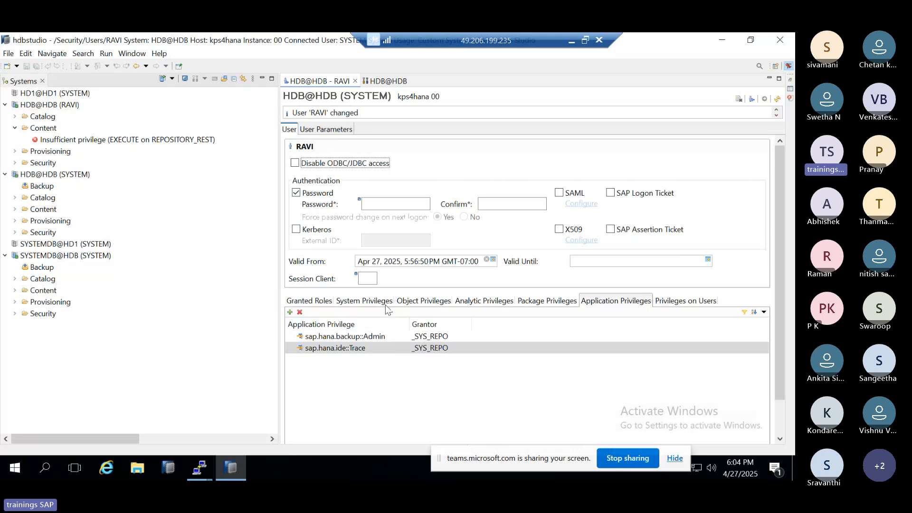
Step: Grant the new user the ATTACH DEBUGGER privilege on the SYSTEM user and deploy the change
click(701, 301)
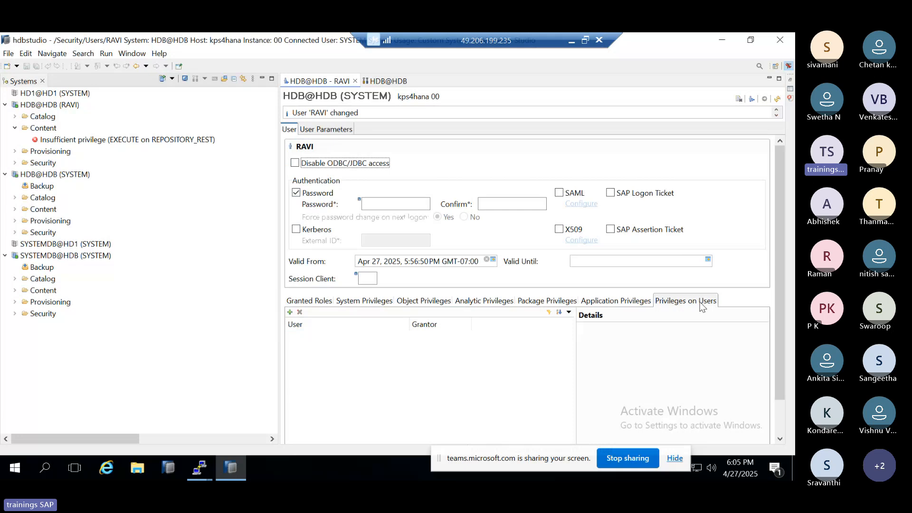
click(304, 301)
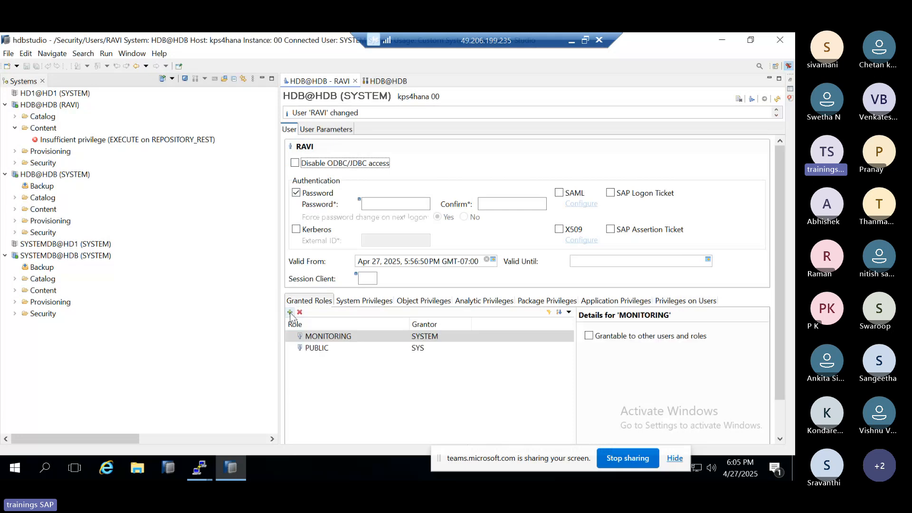
click(711, 299)
click(290, 313)
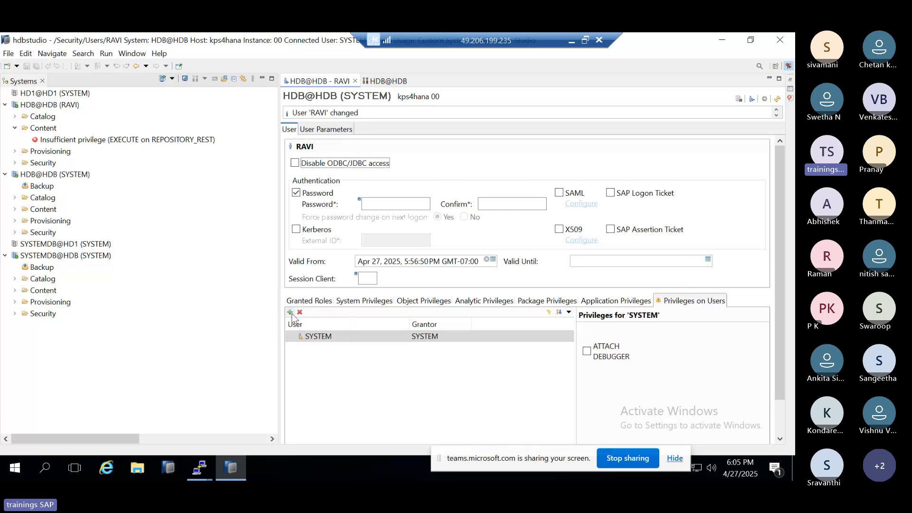
click(587, 351)
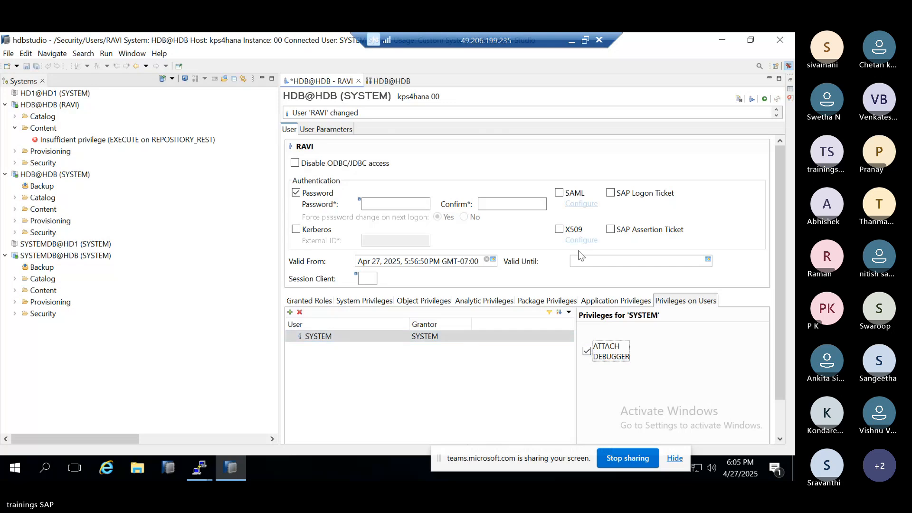
click(765, 100)
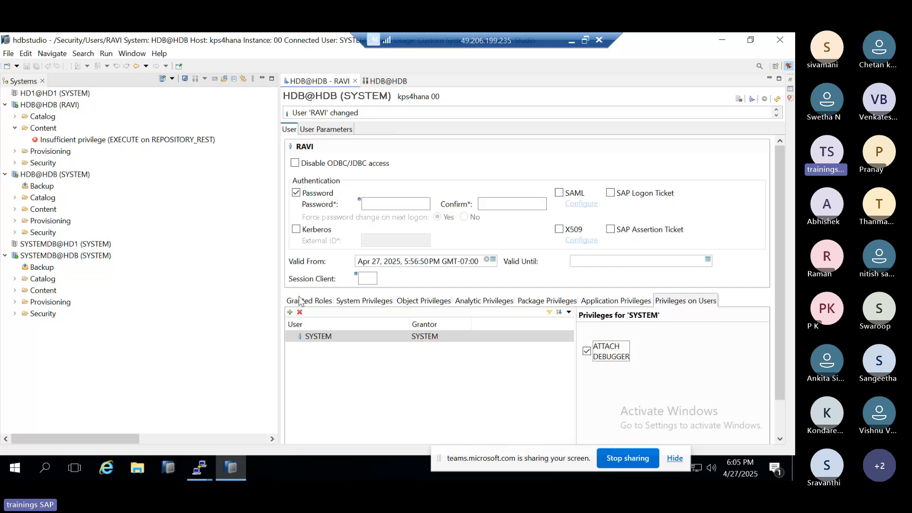
Step: Review the new user's system, object and application privileges, privileges on users, and granted roles
click(378, 303)
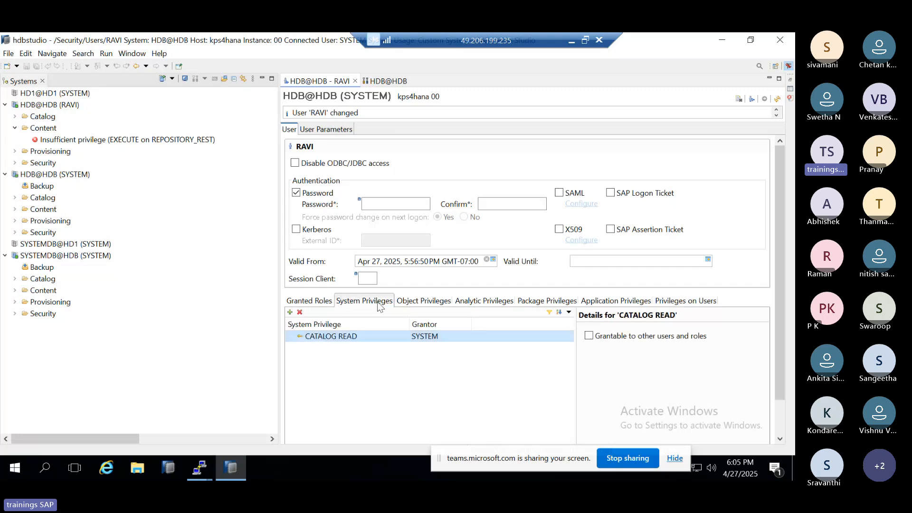
click(428, 302)
click(627, 302)
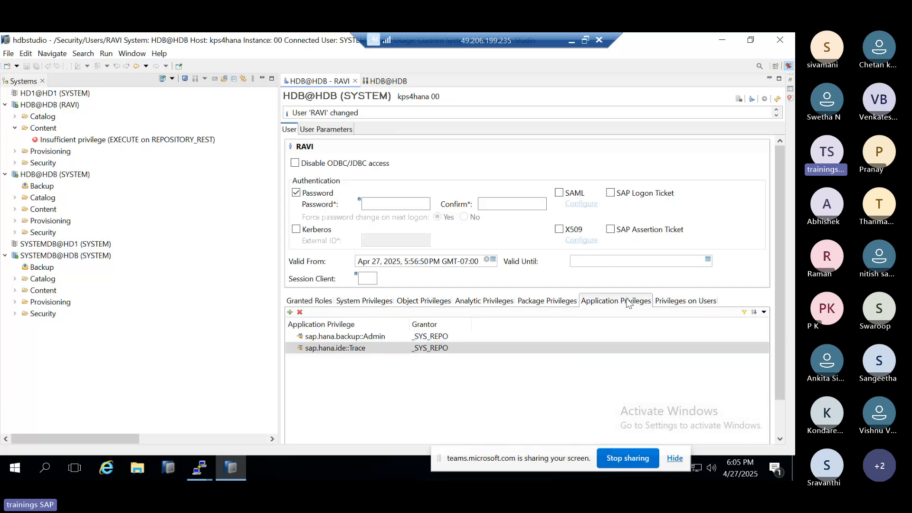
click(655, 300)
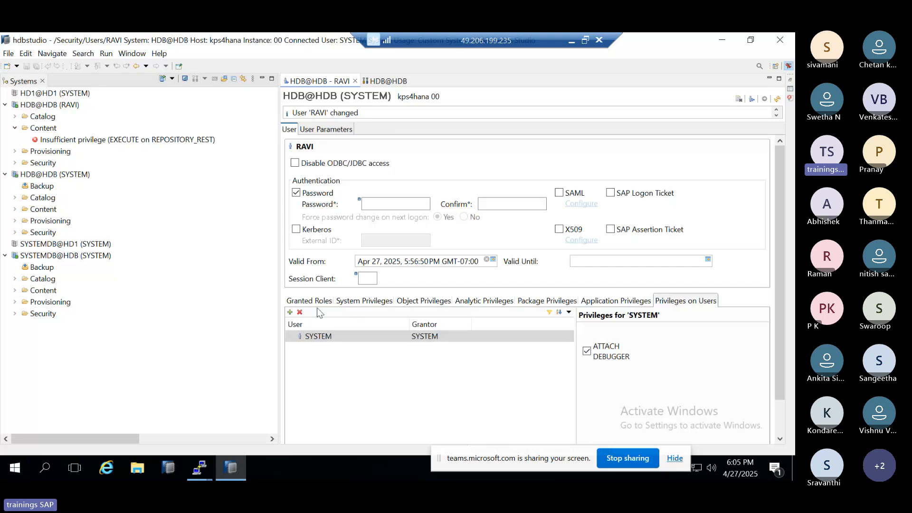
click(304, 302)
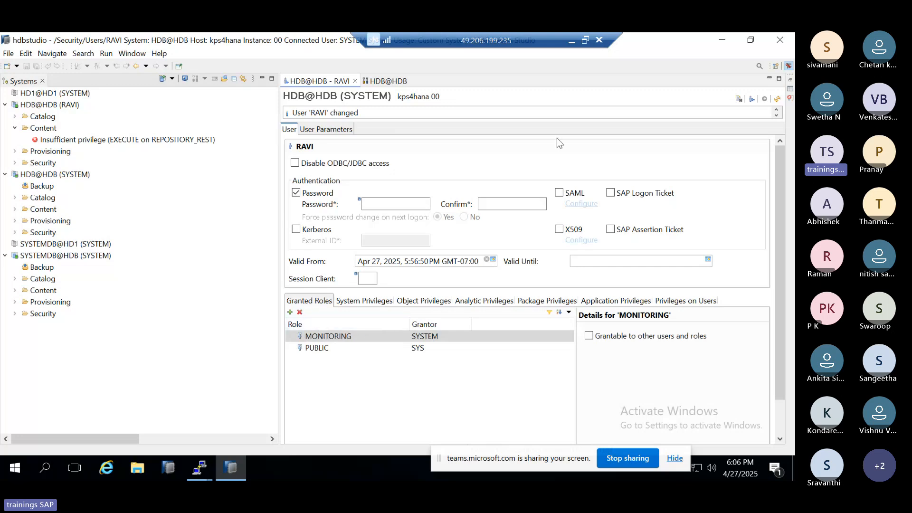
Step: Switch to the Paint drawing in the browser and draw a circle in the empty area beside the HANA Security notes
click(571, 45)
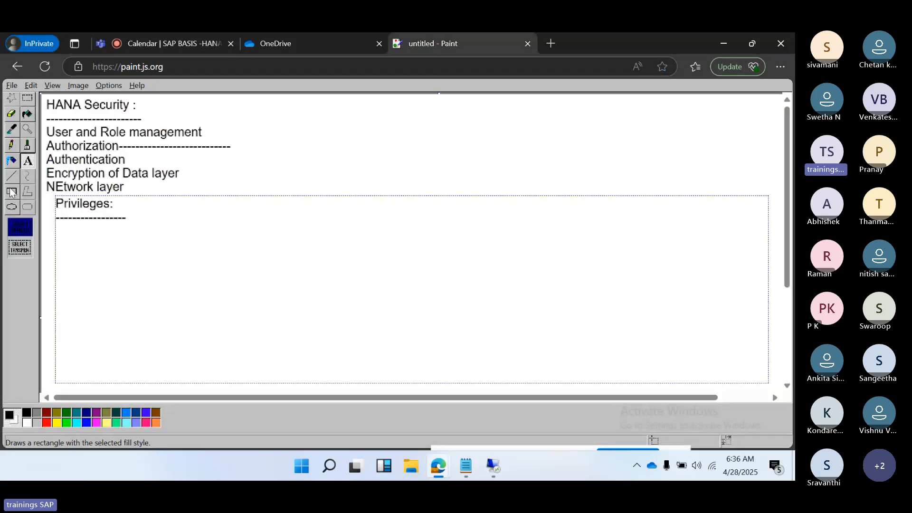
click(12, 206)
drag(514, 110, 566, 161)
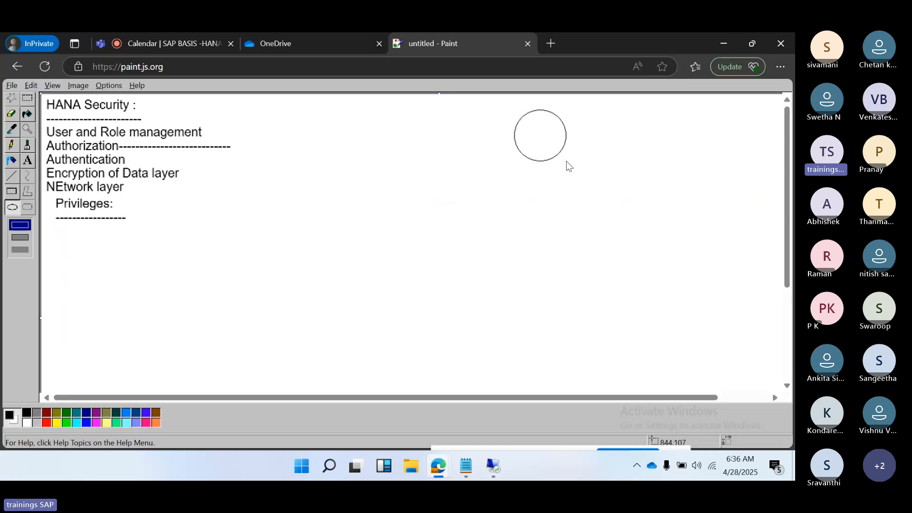
click(540, 189)
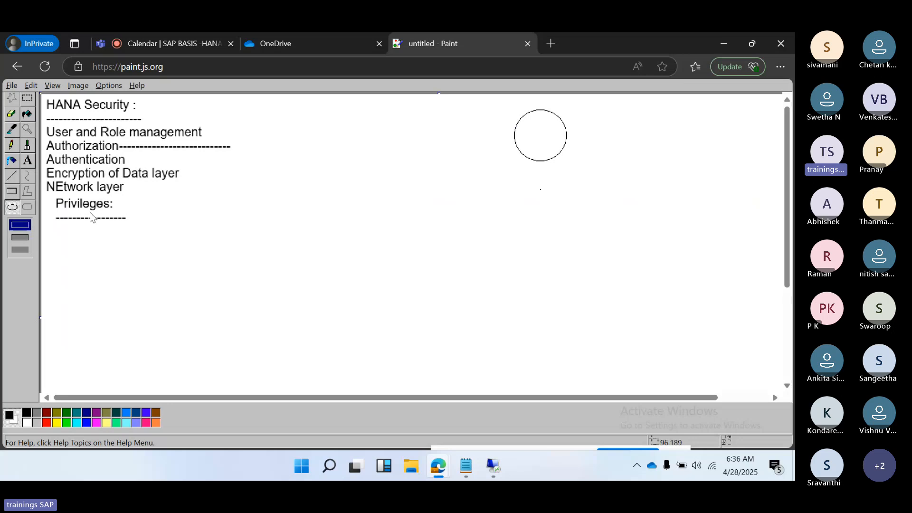
Step: Draw a wide rectangle below and left of the circle, with a column of progressively smaller boxes beneath it
click(18, 192)
drag(426, 192, 490, 219)
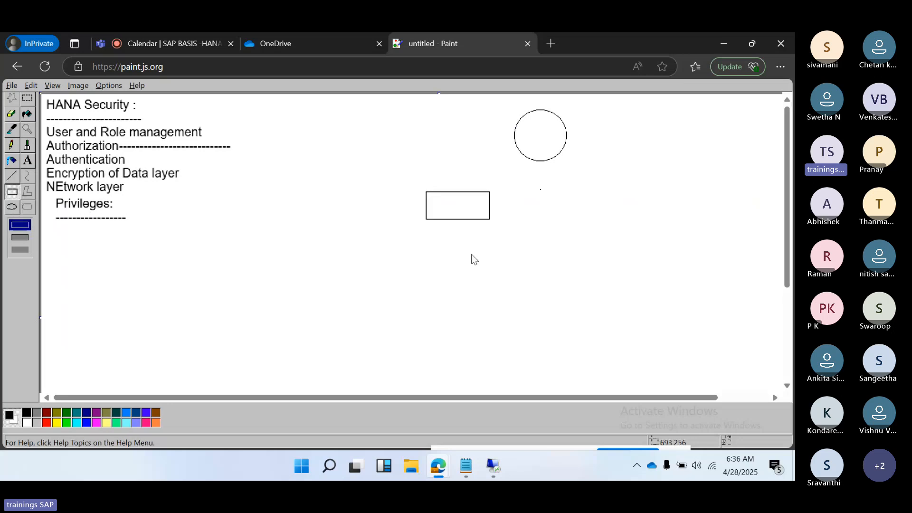
mouse_move(471, 255)
mouse_down()
mouse_move(488, 269)
mouse_move(492, 334)
mouse_up()
click(489, 352)
Step: Draw lines linking the upper two small boxes to the circle, the third to the wide rectangle, and that rectangle to the circle
click(14, 179)
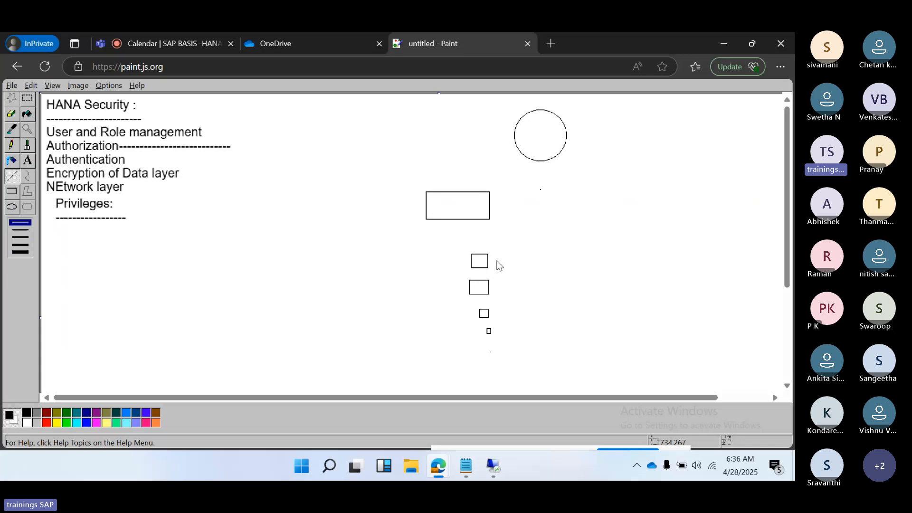
drag(488, 260, 532, 160)
drag(488, 288, 538, 162)
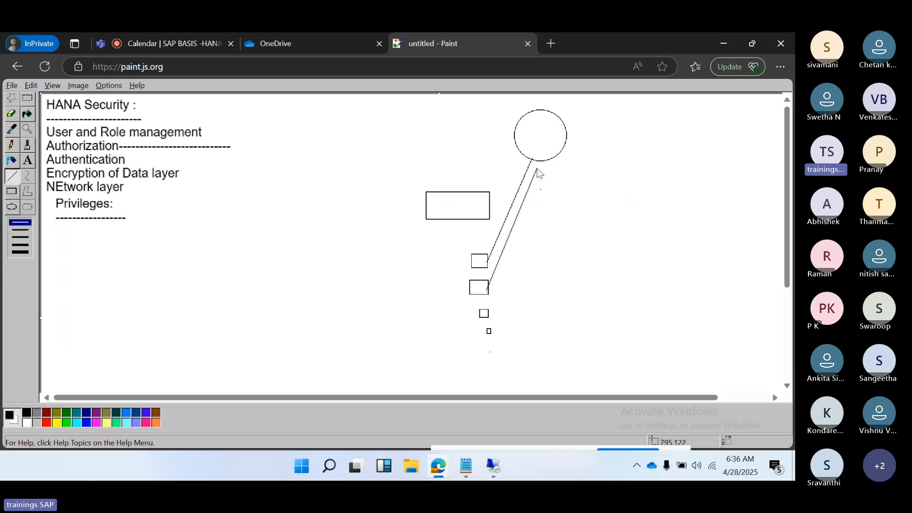
mouse_move(486, 311)
mouse_down()
mouse_move(540, 228)
mouse_move(547, 162)
mouse_move(483, 309)
mouse_move(426, 243)
mouse_move(449, 218)
mouse_up()
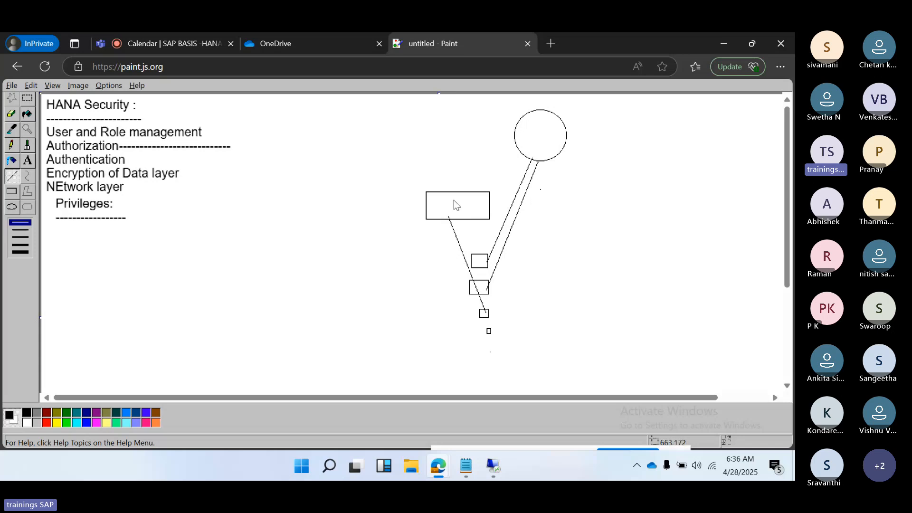
drag(454, 201, 528, 143)
drag(444, 204, 459, 202)
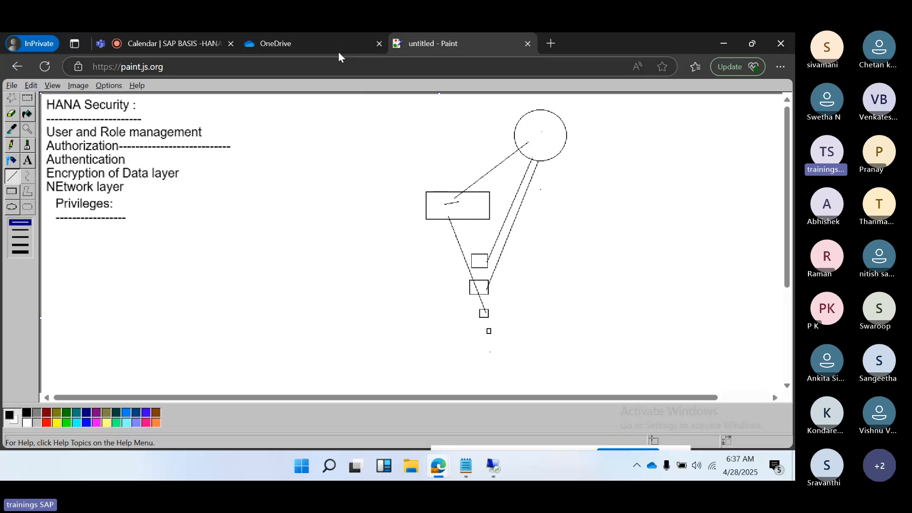
Step: Switch back to HANA Studio and expand the Roles list in the Security folder of the HDB@HDB (SYSTEM) connection
click(498, 465)
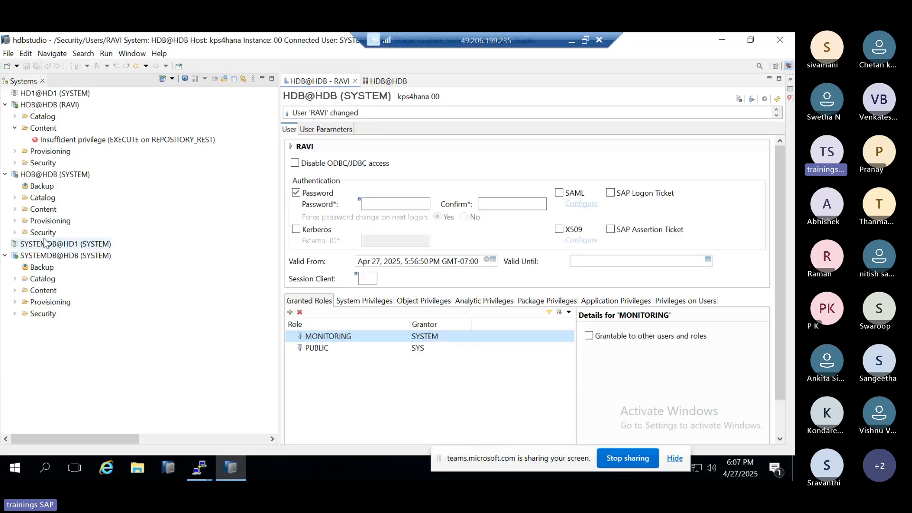
click(16, 235)
right_click(15, 237)
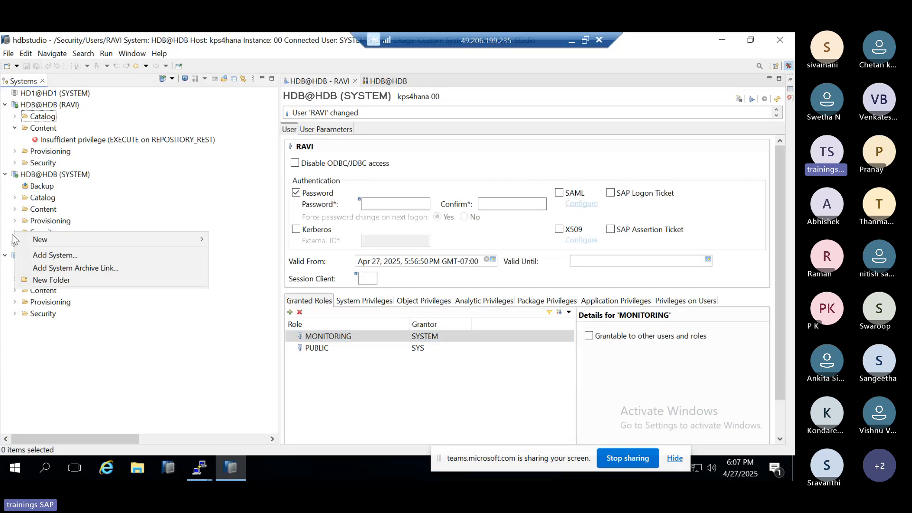
click(29, 338)
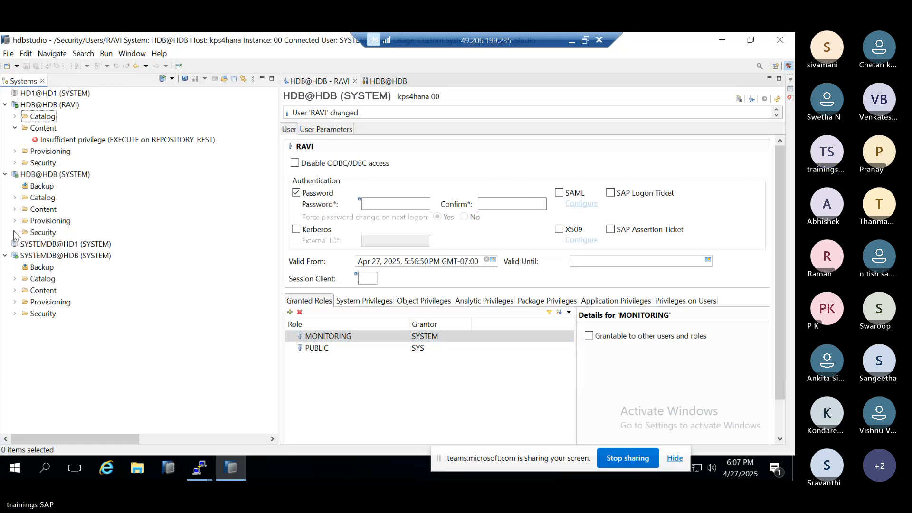
click(15, 233)
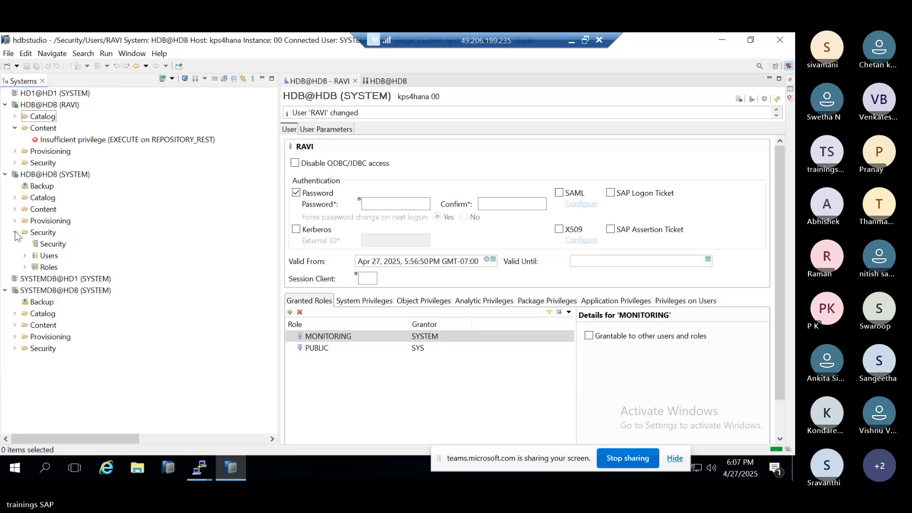
click(24, 267)
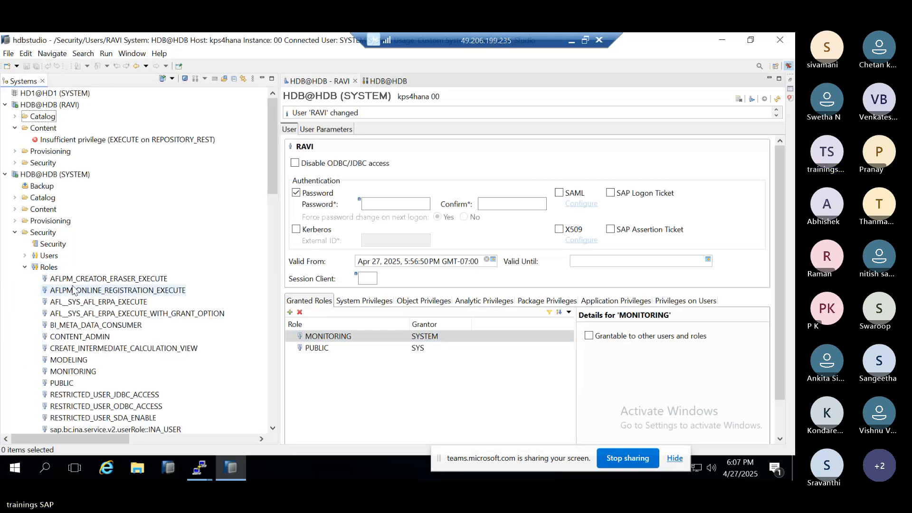
Step: Look through the Roles list of the HDB@HDB (SYSTEM) connection to examine the standard roles available
scroll(72, 292, down, 1)
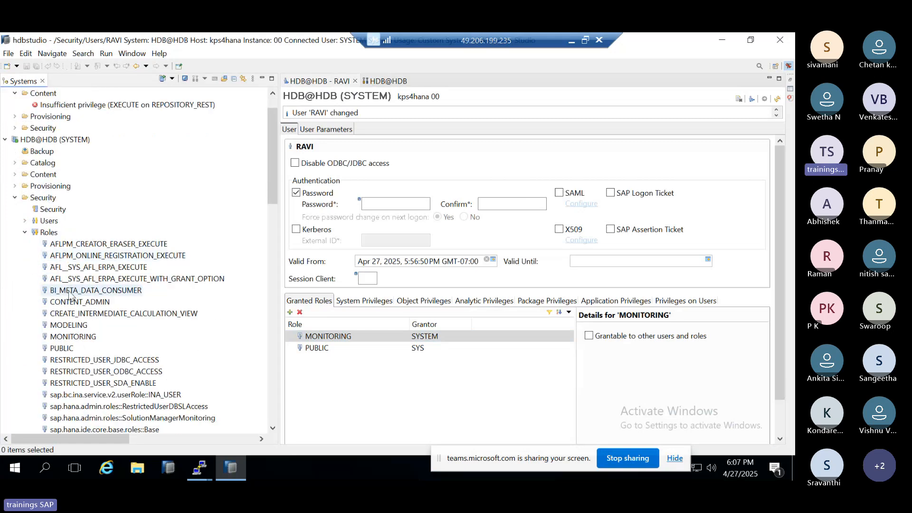
scroll(68, 340, down, 7)
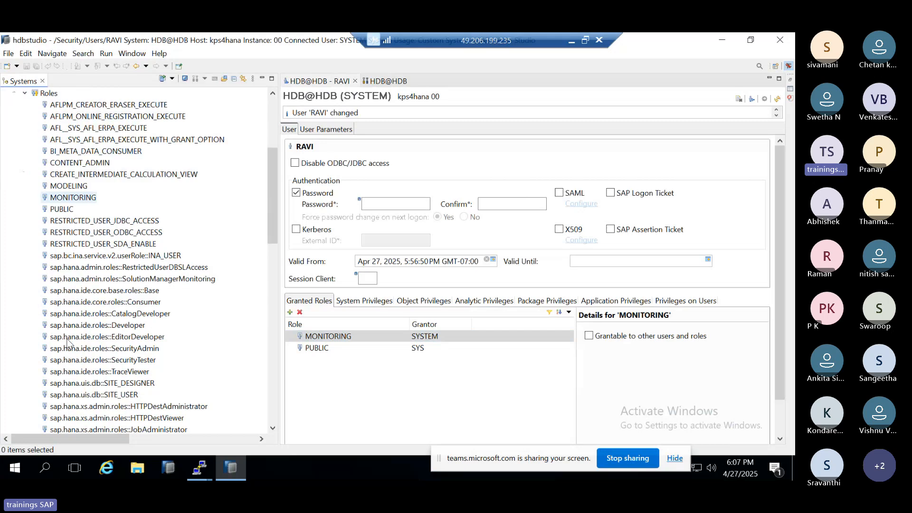
scroll(69, 342, up, 4)
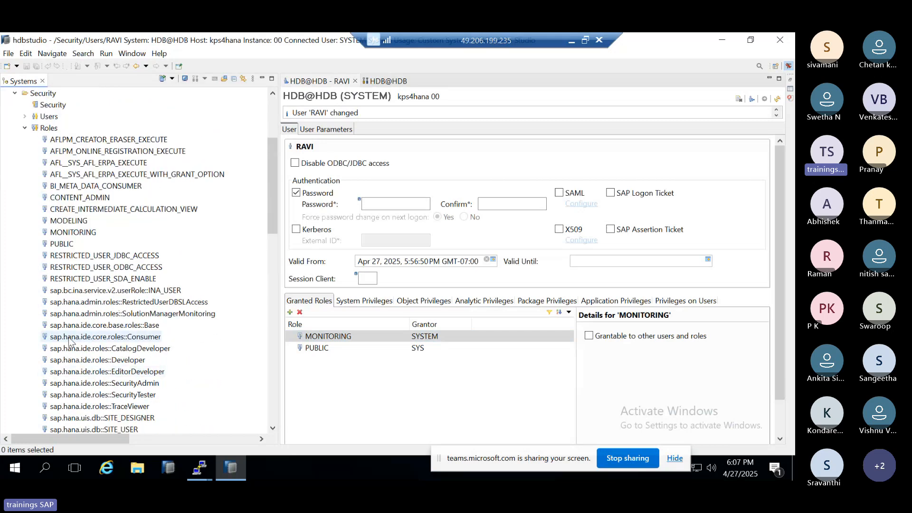
scroll(69, 341, up, 2)
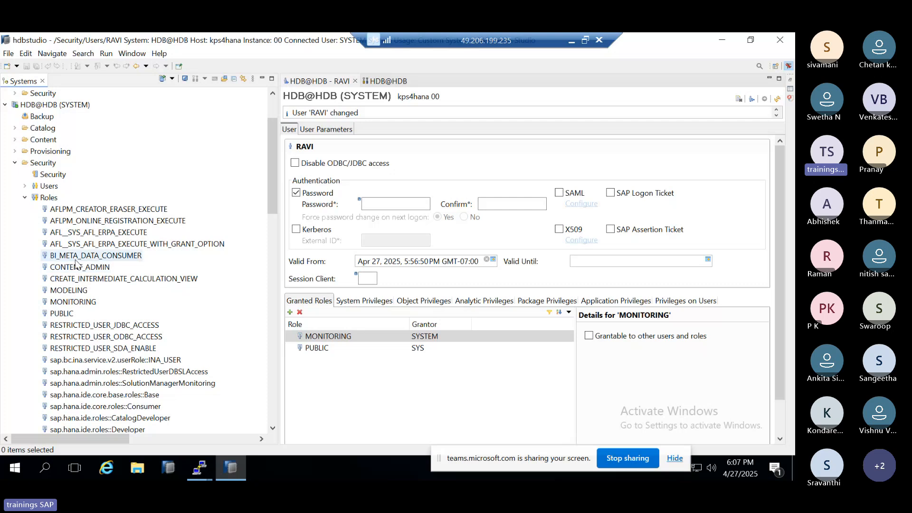
scroll(54, 313, down, 3)
scroll(54, 317, down, 15)
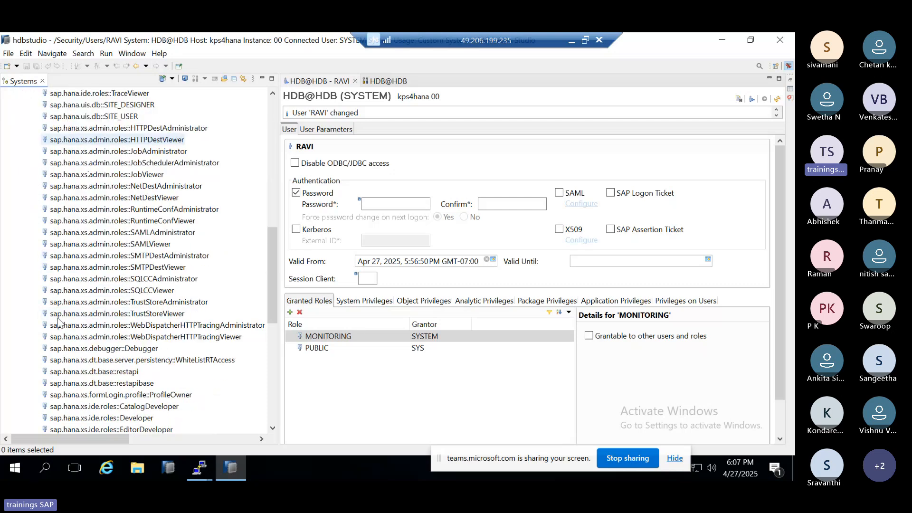
scroll(126, 277, up, 15)
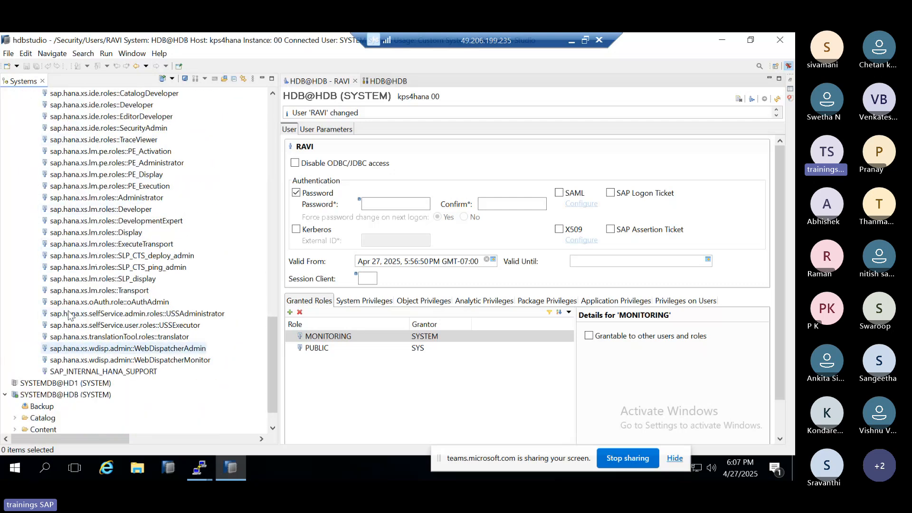
scroll(126, 277, up, 4)
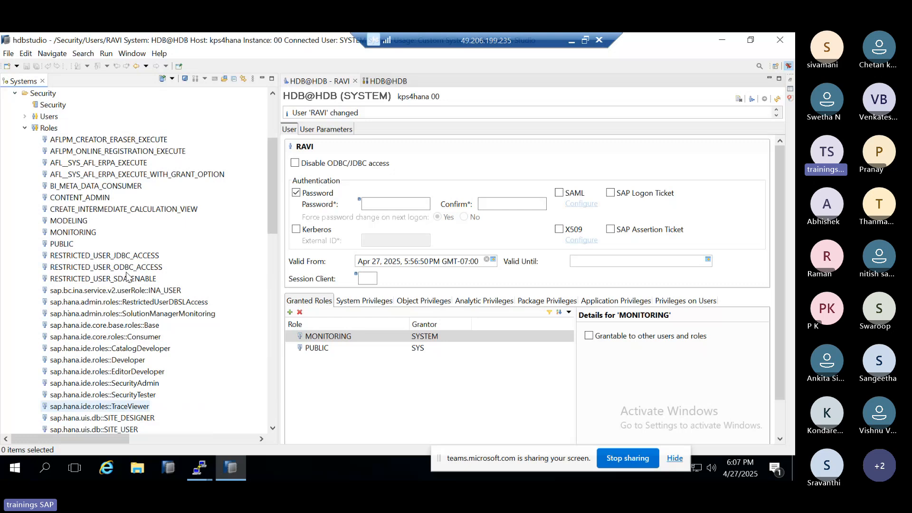
scroll(127, 277, up, 2)
Step: Start a new role under Roles in the HDB@HDB (SYSTEM) Security folder and name it ZMONITORING
click(48, 198)
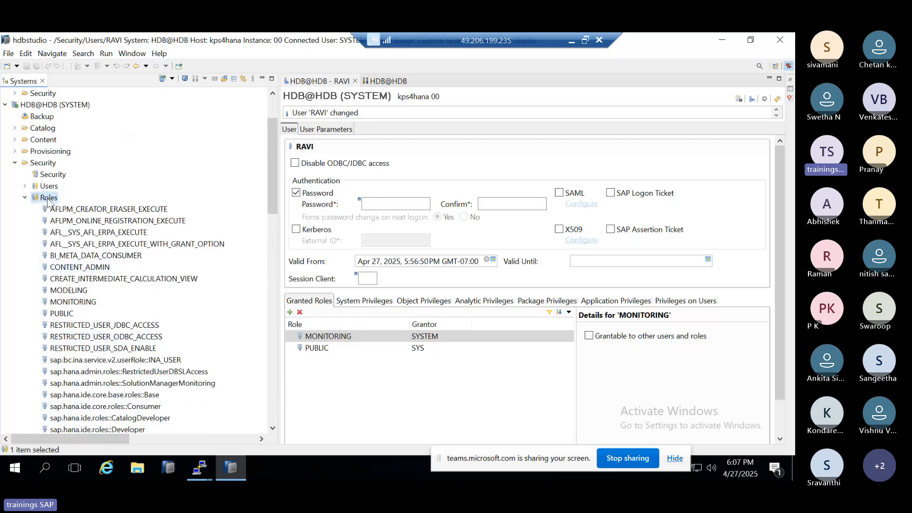
right_click(48, 199)
click(70, 206)
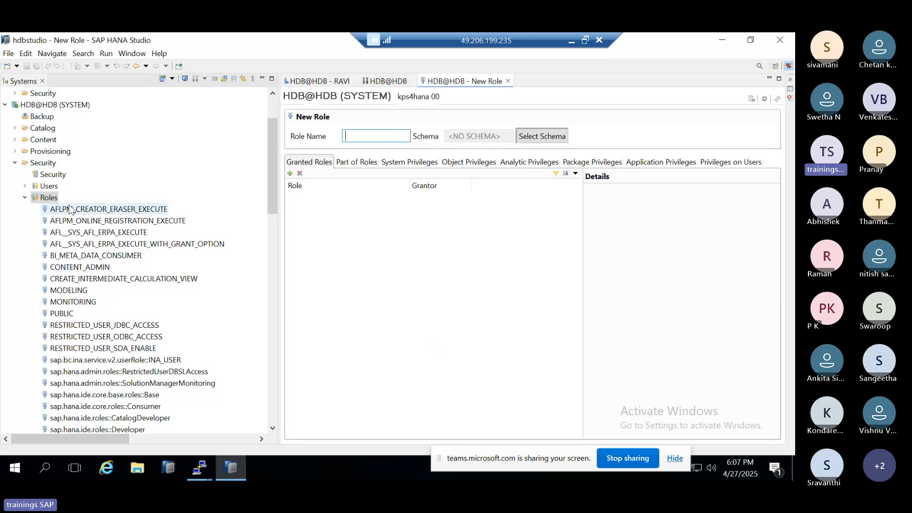
text(Z)
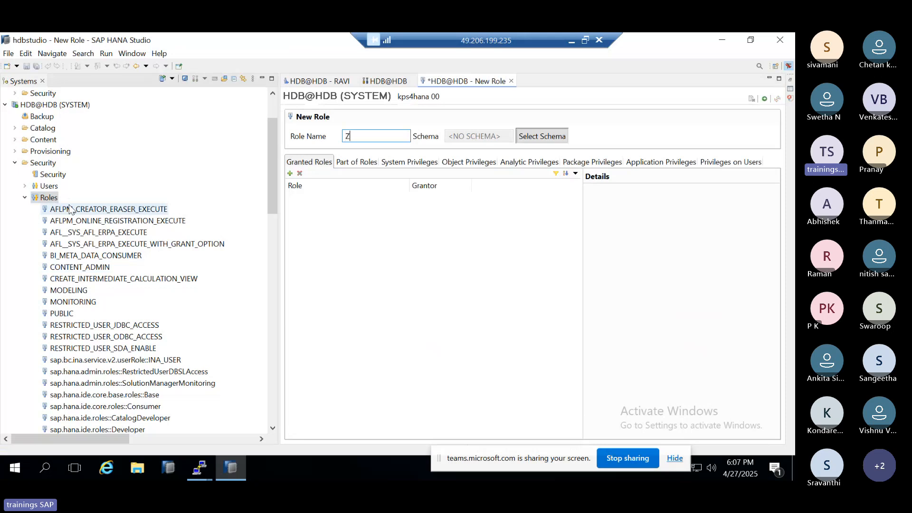
text(MONITORING)
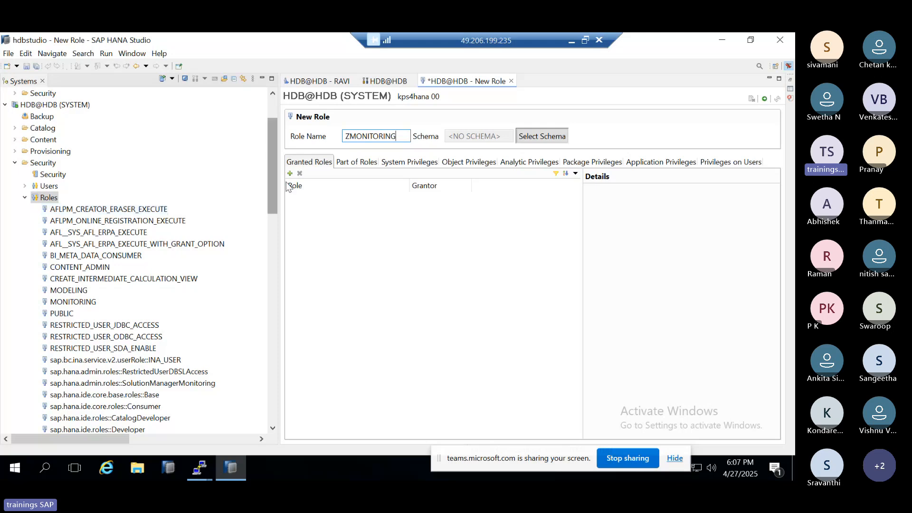
Step: Find the MONITOR ADMIN system privilege with the search string MONI and add it to the ZMONITORING role
click(355, 163)
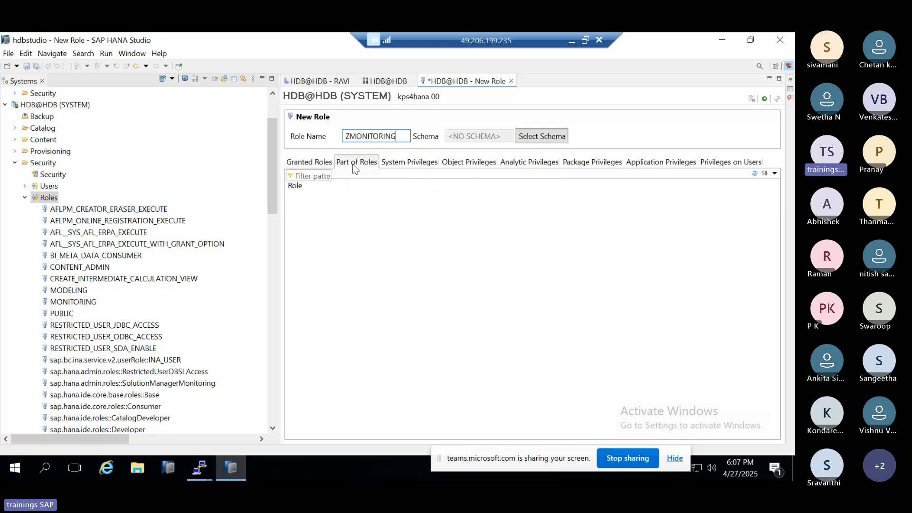
click(393, 163)
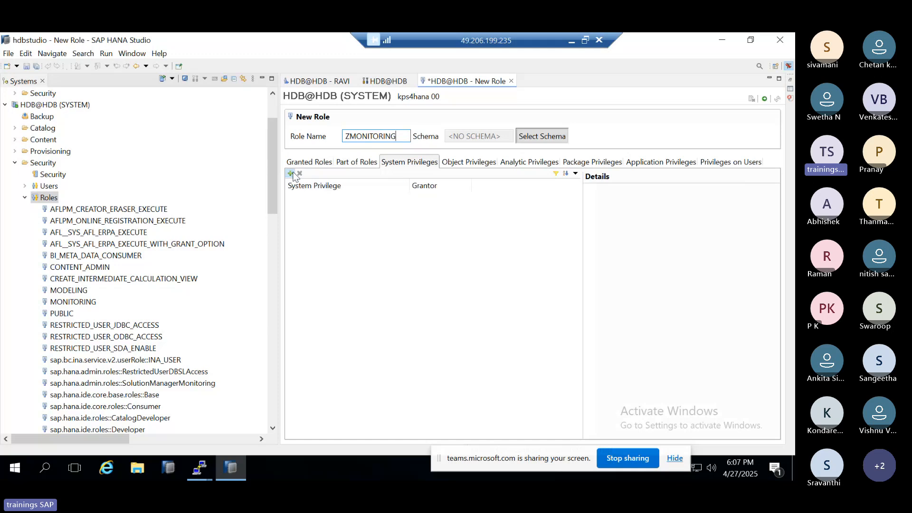
click(290, 173)
scroll(326, 228, down, 5)
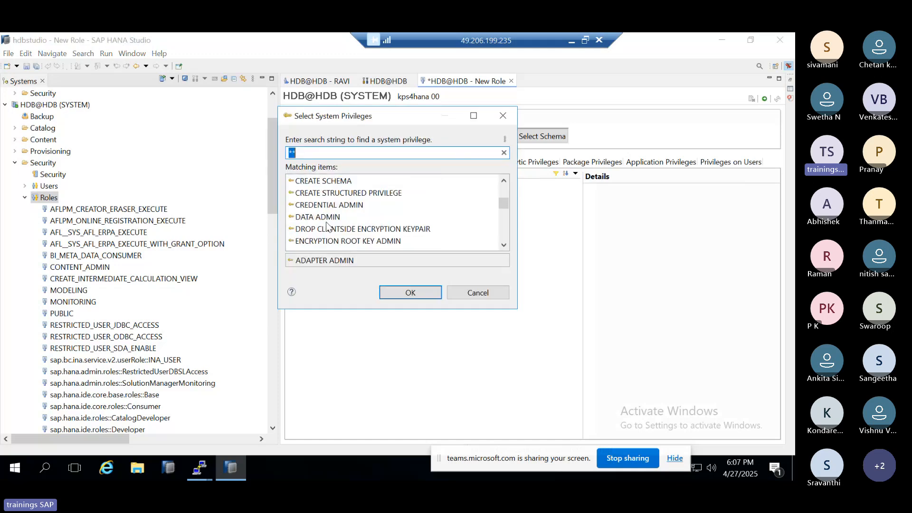
scroll(327, 226, down, 2)
scroll(327, 225, down, 3)
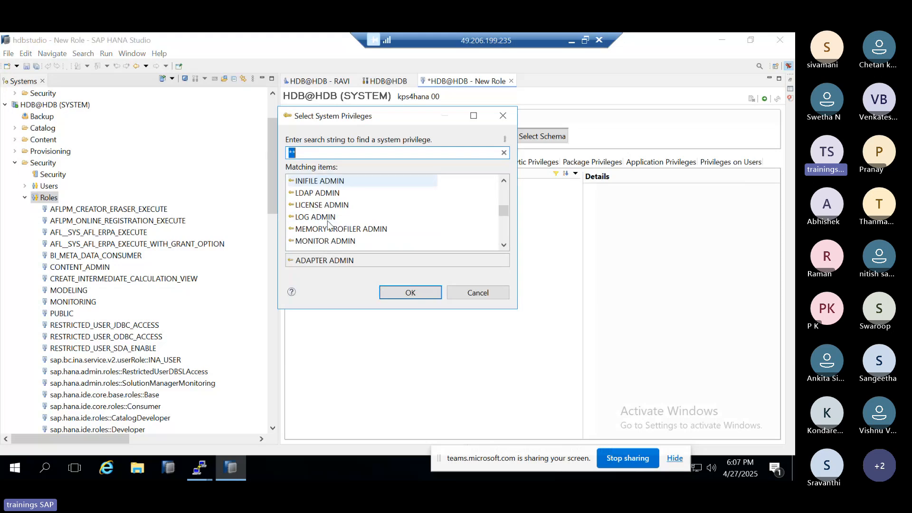
scroll(322, 224, down, 2)
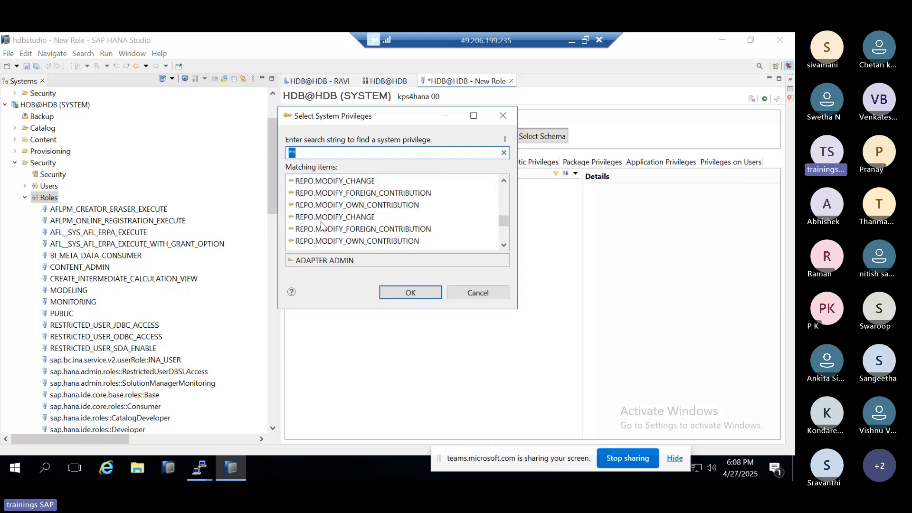
scroll(321, 225, down, 5)
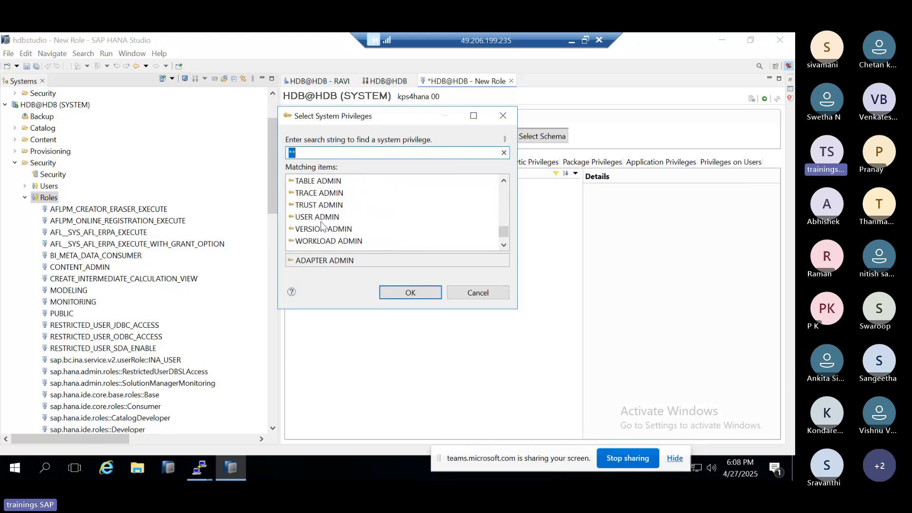
scroll(322, 225, up, 3)
scroll(321, 225, up, 6)
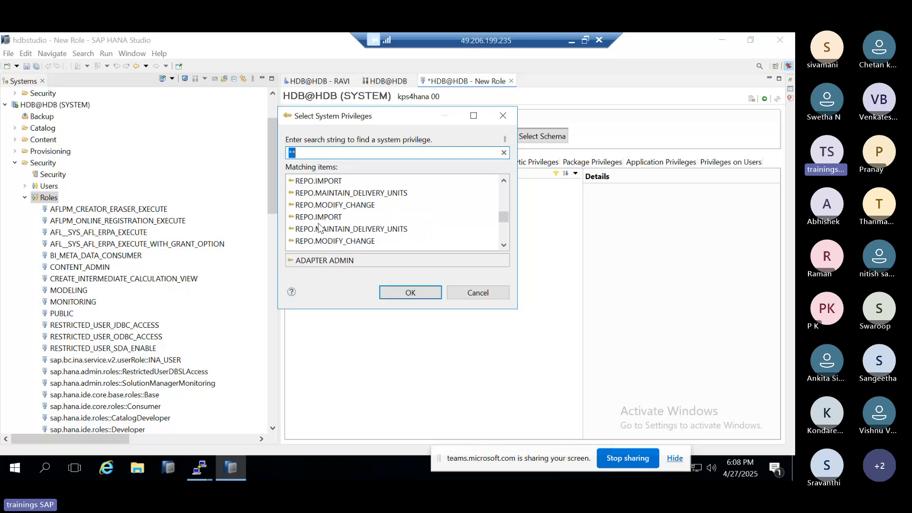
text(MOI)
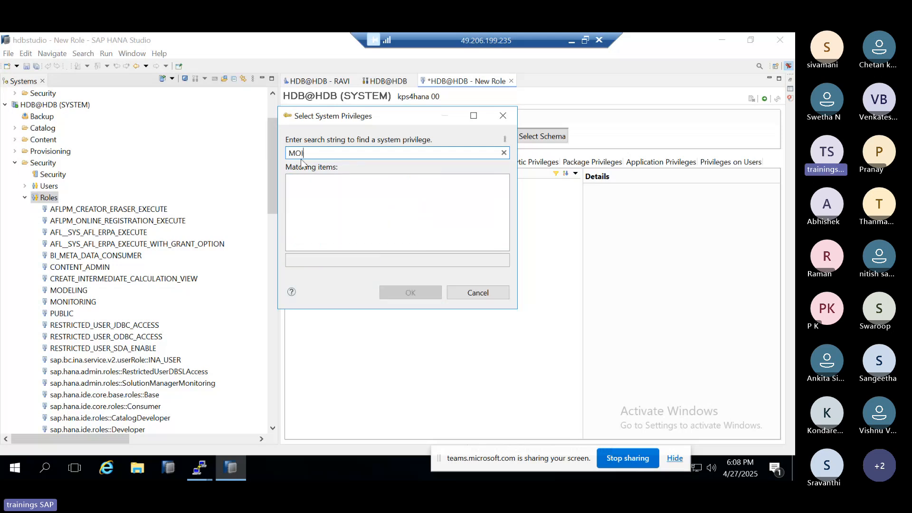
key(BackSpace)
text(NI)
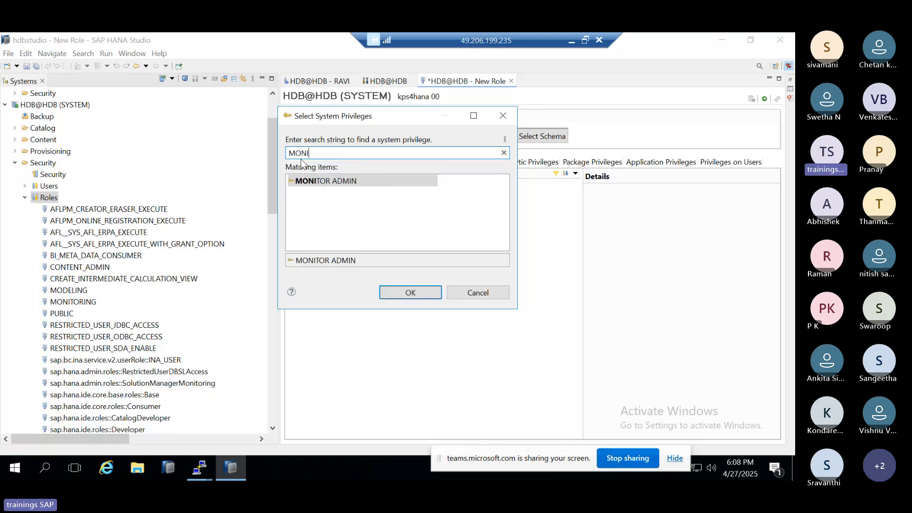
double_click(335, 179)
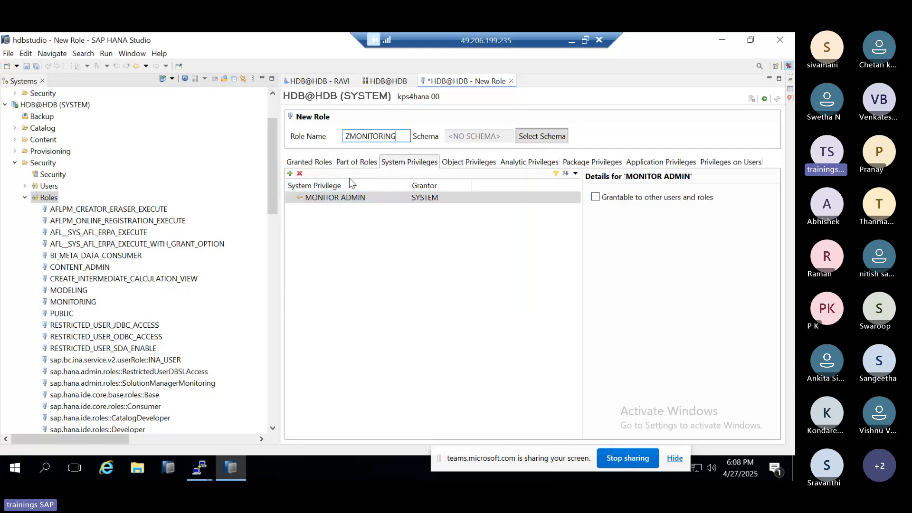
Step: Check the role's object and analytic privileges and deploy the ZMONITORING role
click(473, 162)
click(536, 164)
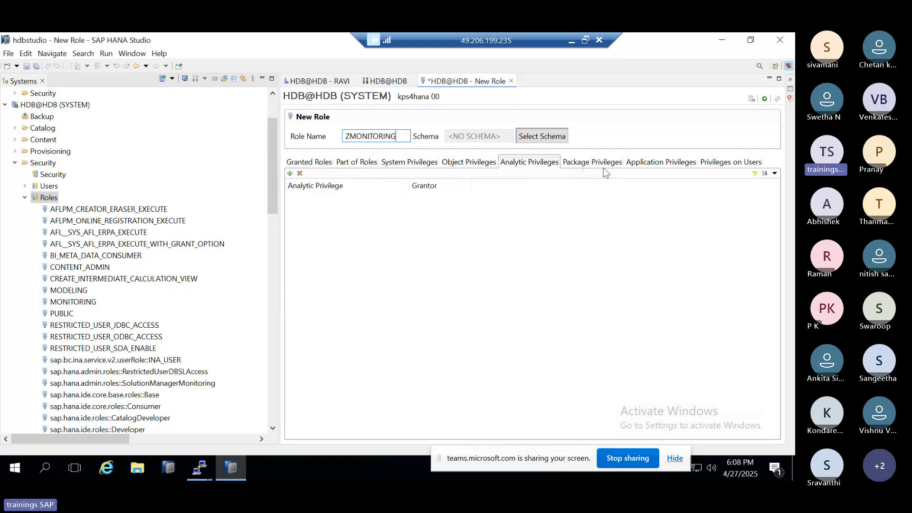
click(764, 99)
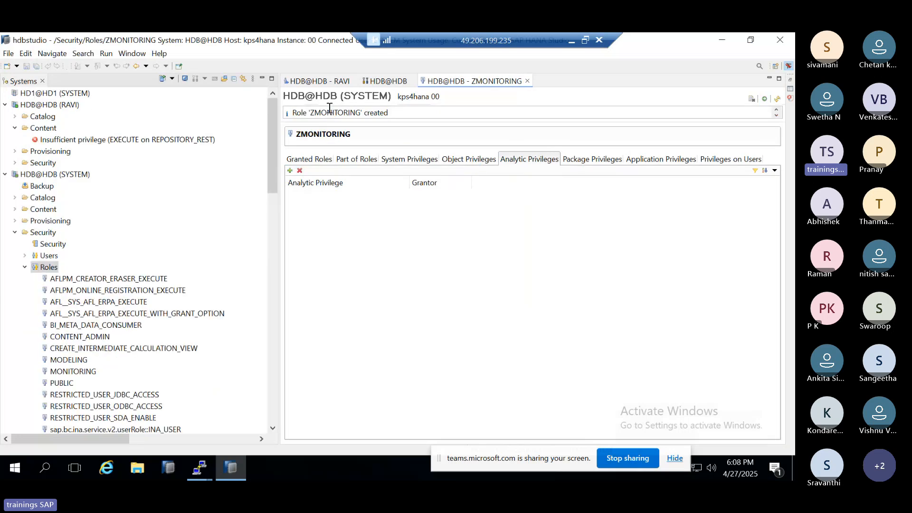
scroll(65, 309, down, 3)
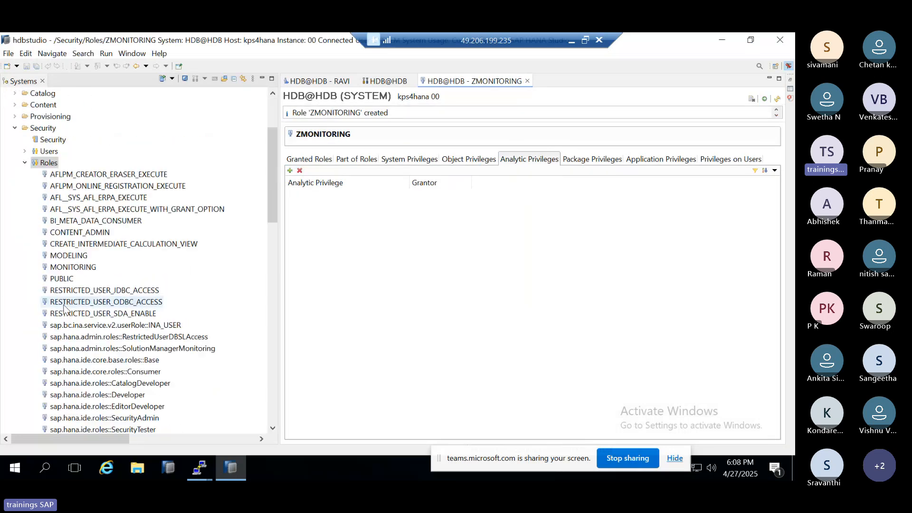
scroll(65, 309, up, 3)
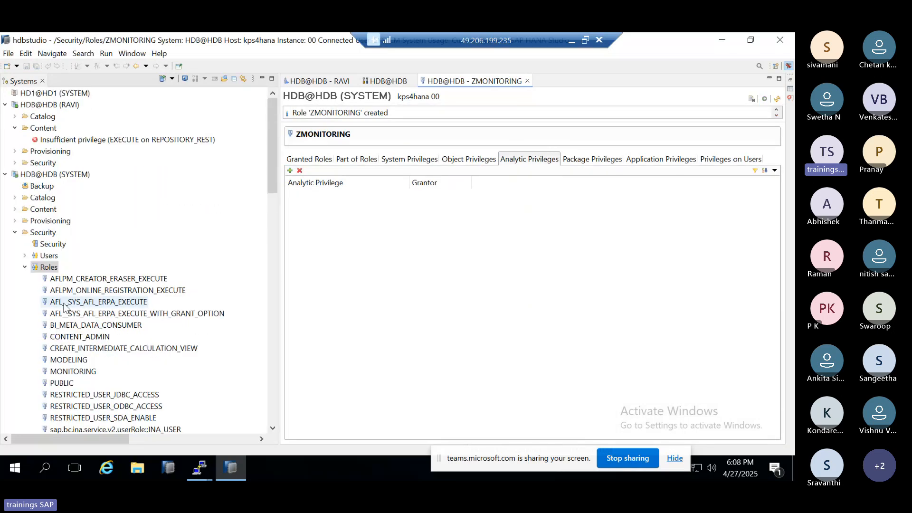
Step: Start a new database user under Users of HDB@HDB (SYSTEM) and enter the user name
right_click(37, 257)
click(64, 258)
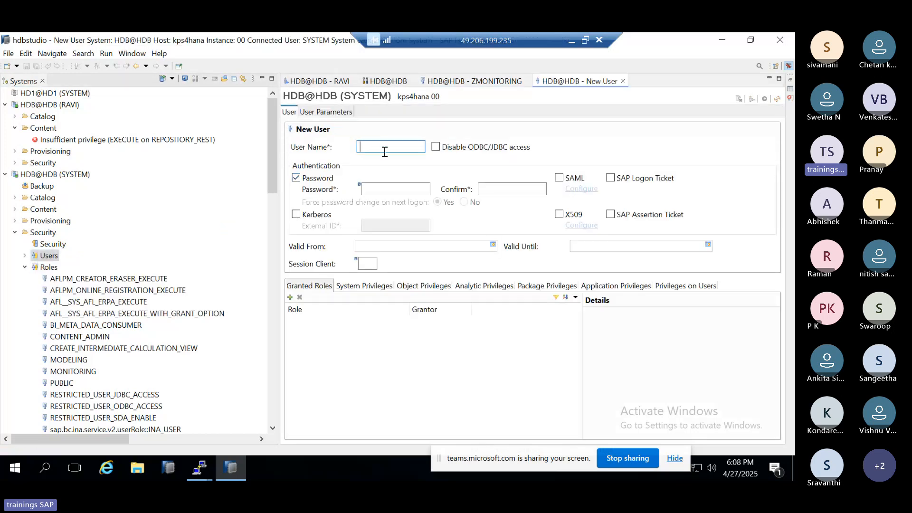
text(RAVI1)
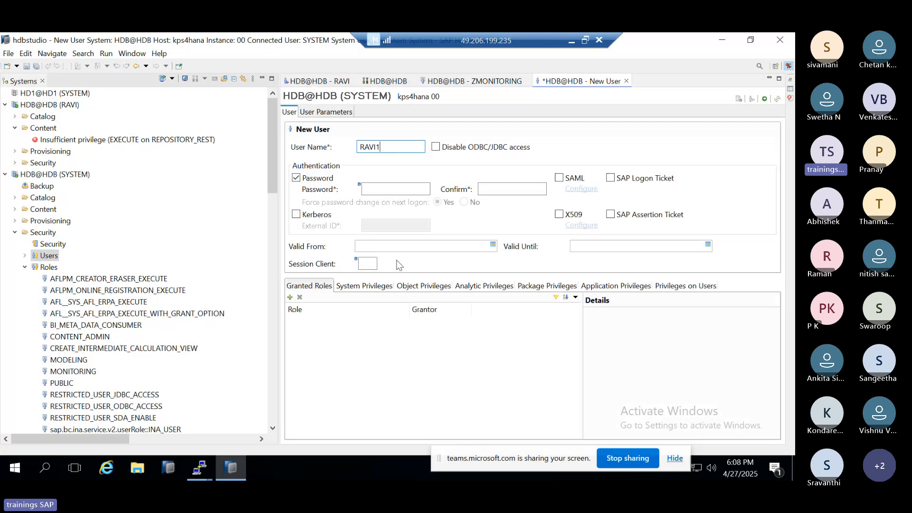
Step: Grant the custom ZMONITORING role to the new user
click(293, 298)
scroll(396, 222, down, 8)
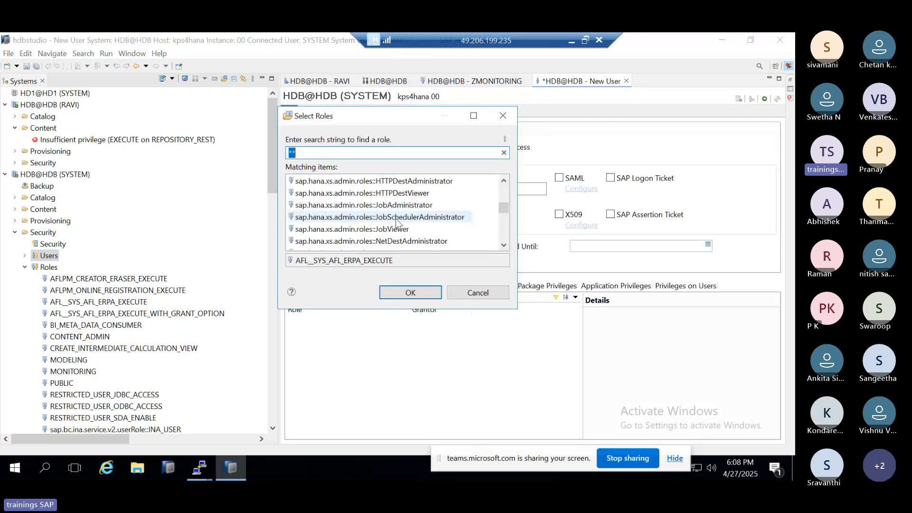
scroll(397, 223, down, 5)
scroll(397, 229, down, 5)
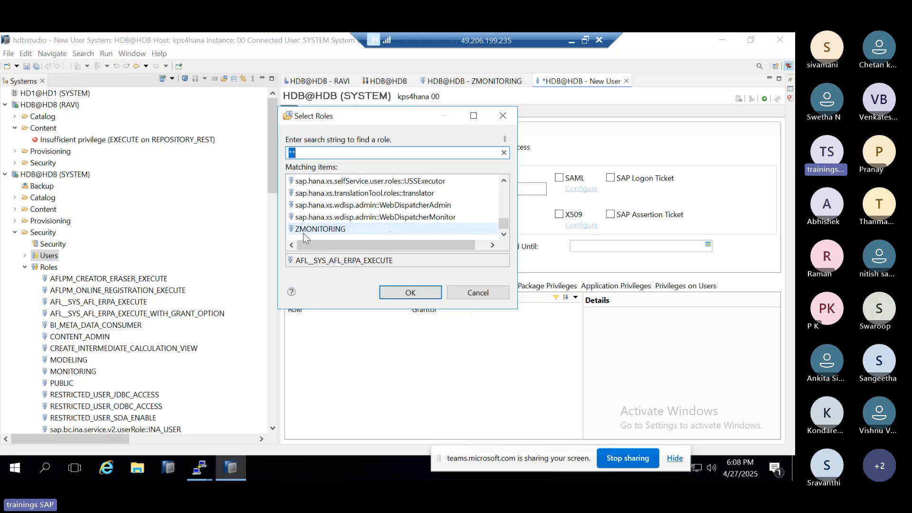
double_click(303, 233)
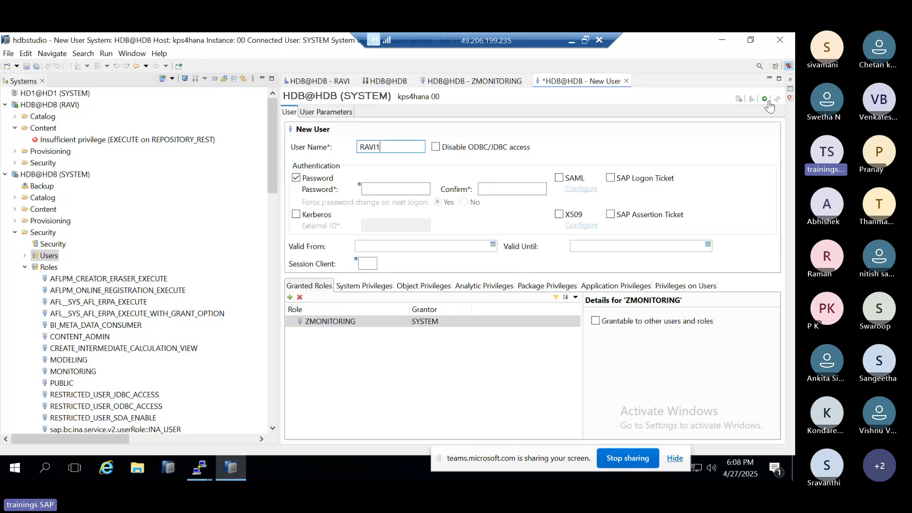
Step: Try to create the user with password authentication disabled, and enable password authentication again
click(311, 181)
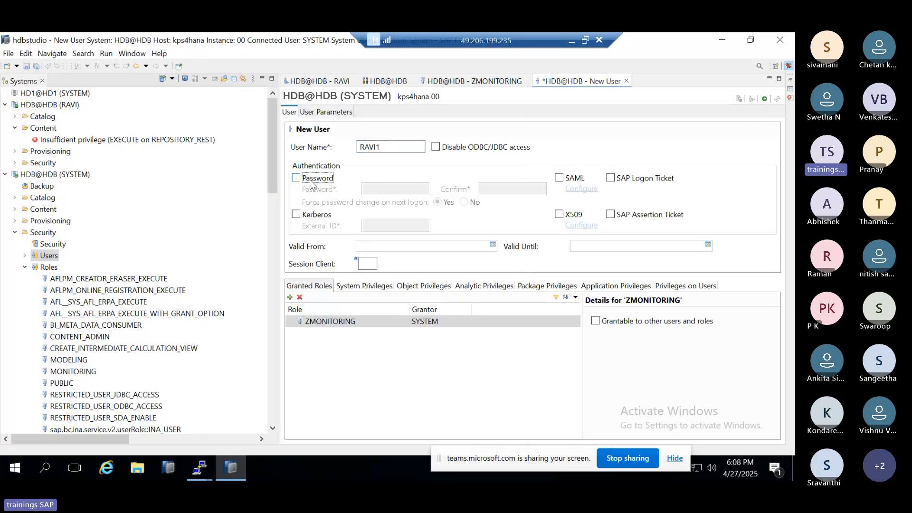
click(763, 100)
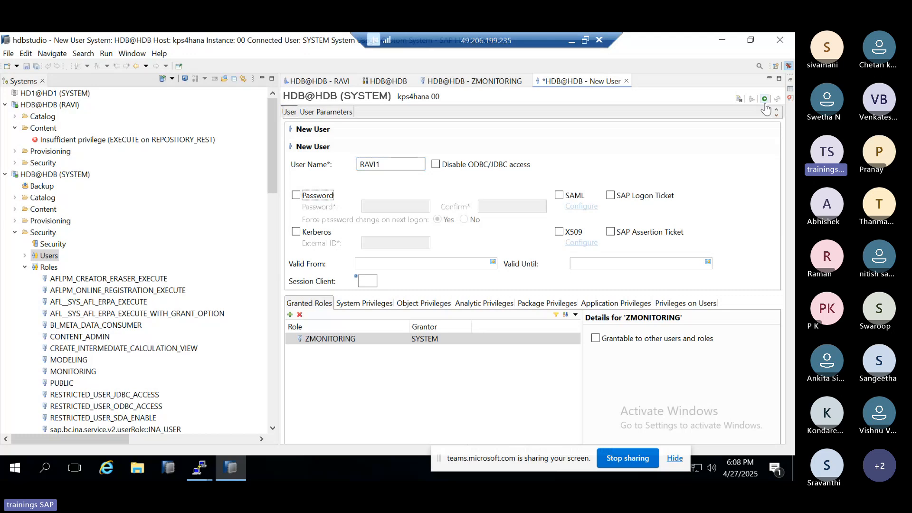
click(297, 196)
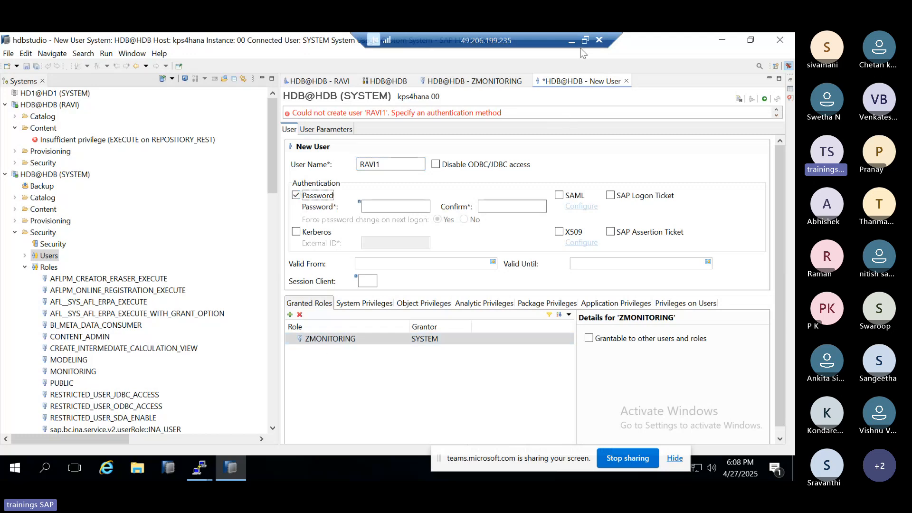
Step: Switch to the Paint drawing in the browser and draw a short horizontal line inside the circle
click(316, 339)
double_click(316, 339)
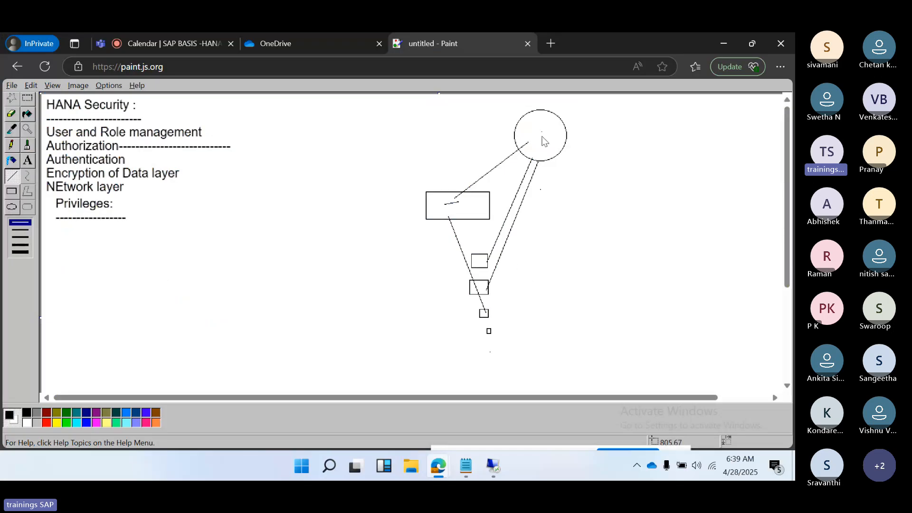
drag(542, 136, 557, 136)
Step: Add a text note below the Privileges heading in the Paint drawing listing SYSTEM, SYS and _SYS_REPO on separate lines
click(27, 161)
drag(170, 214, 326, 327)
text(SYSTEM)
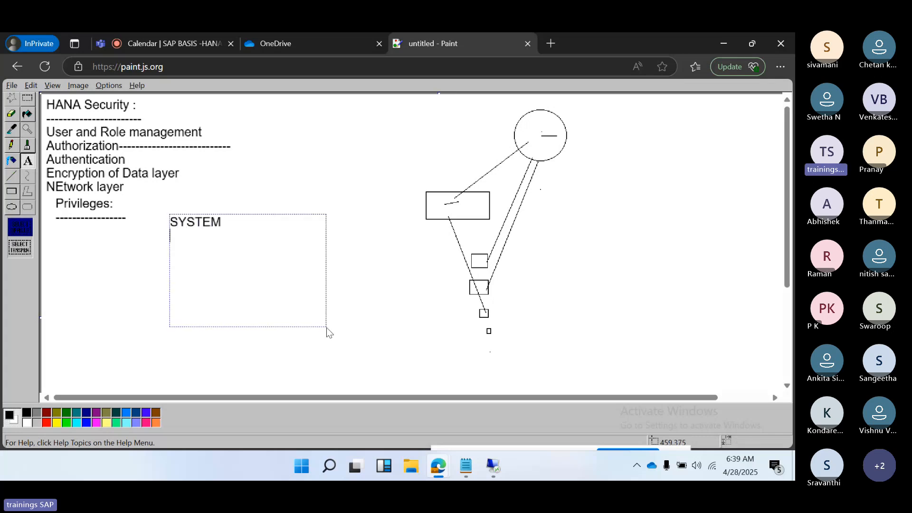
key(Return)
text(SYS )
text(_SYS_REP)
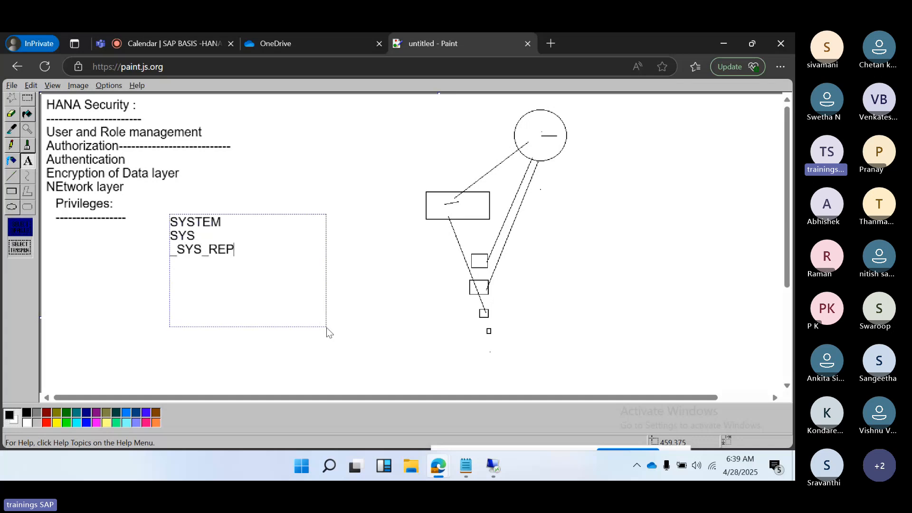
text(O)
drag(233, 230, 207, 224)
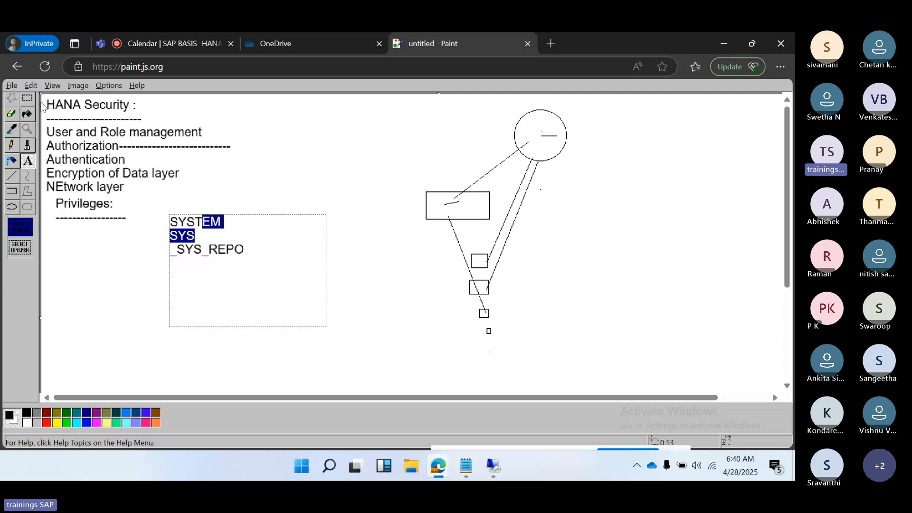
drag(48, 99, 144, 119)
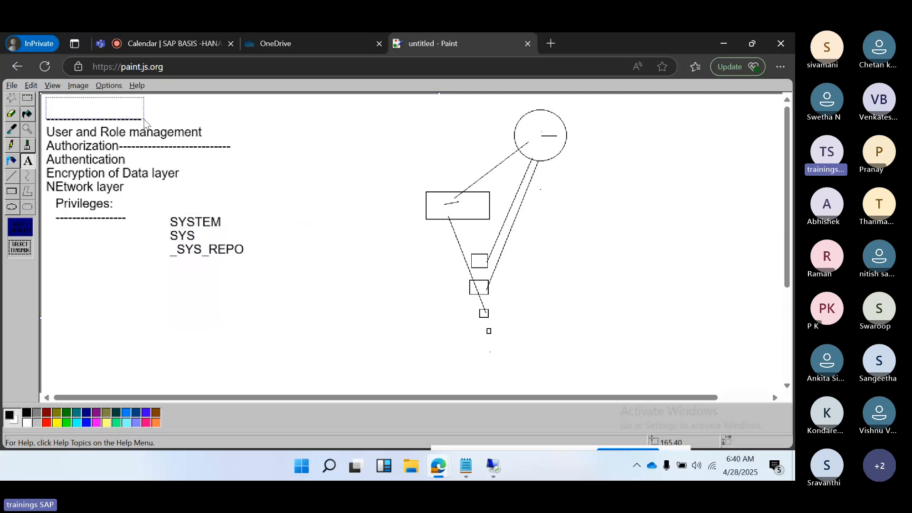
click(174, 120)
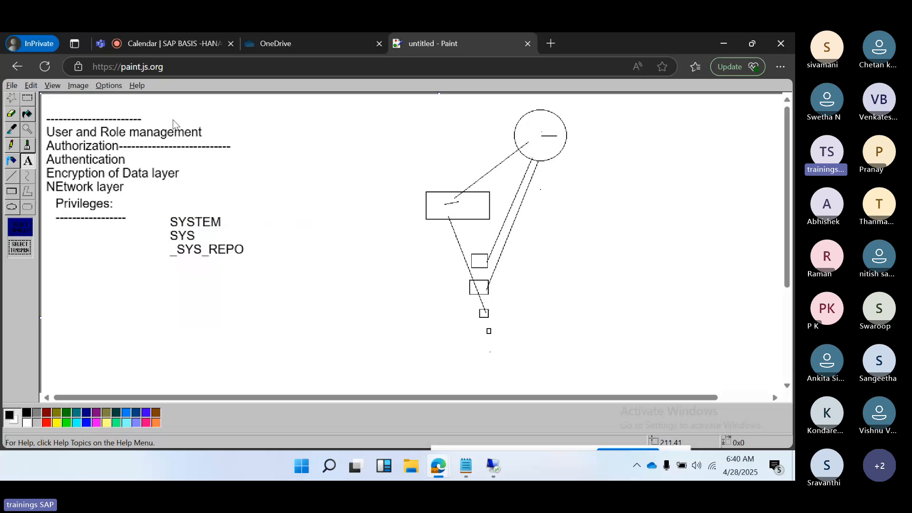
key(ctrl+z)
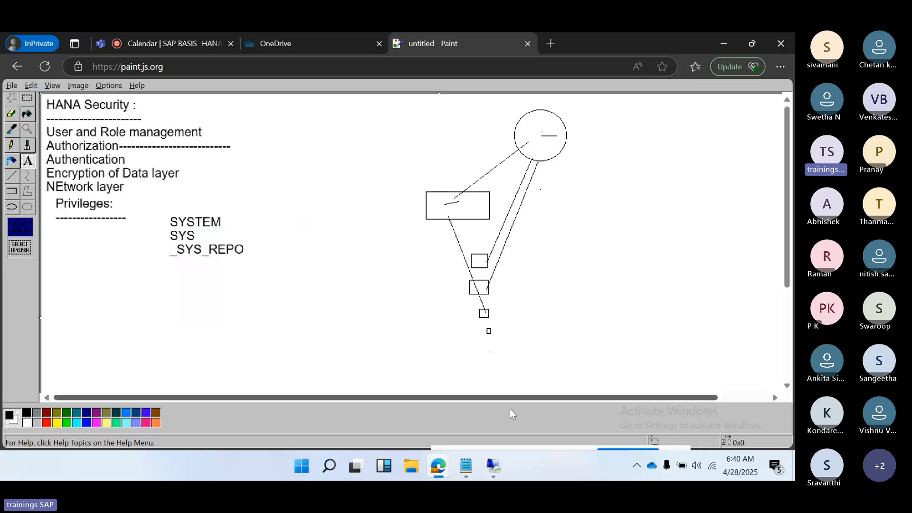
Step: Switch to SAP HANA Studio and review the open editor of the existing user with the MONITORING role
click(492, 468)
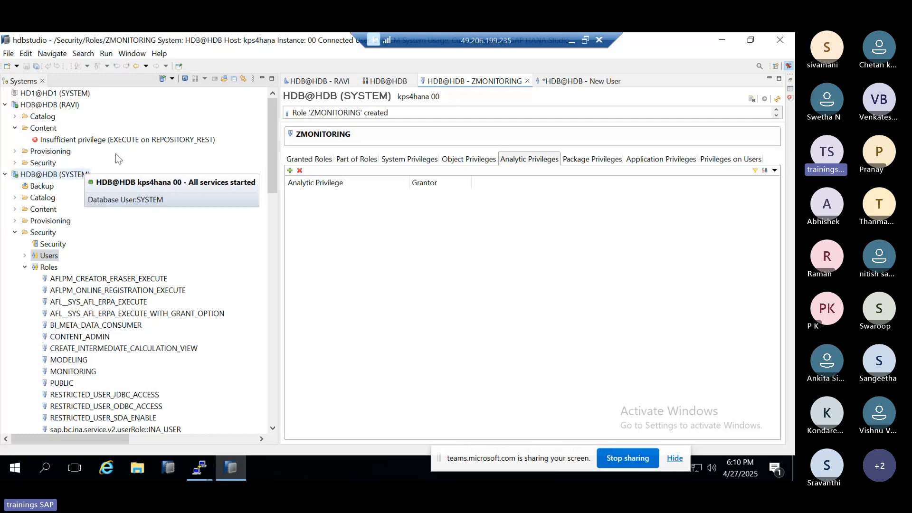
click(323, 82)
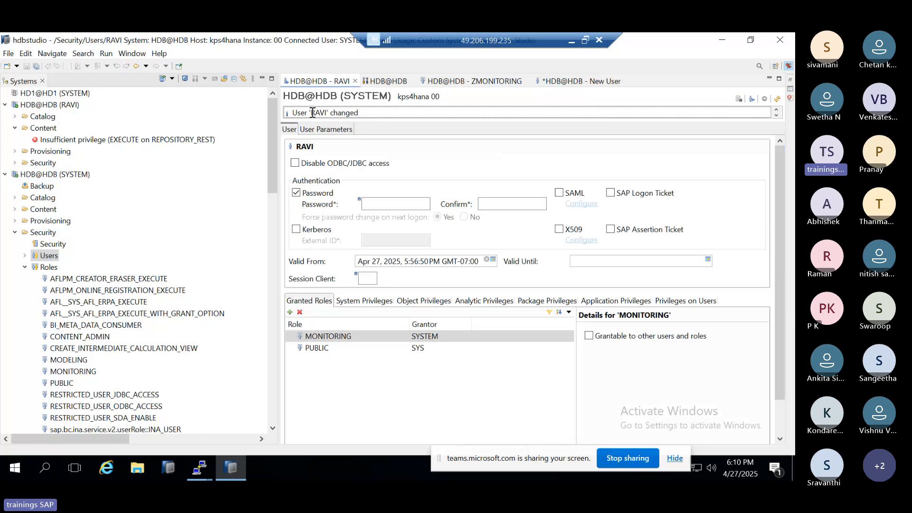
drag(312, 113, 329, 114)
click(330, 113)
click(14, 235)
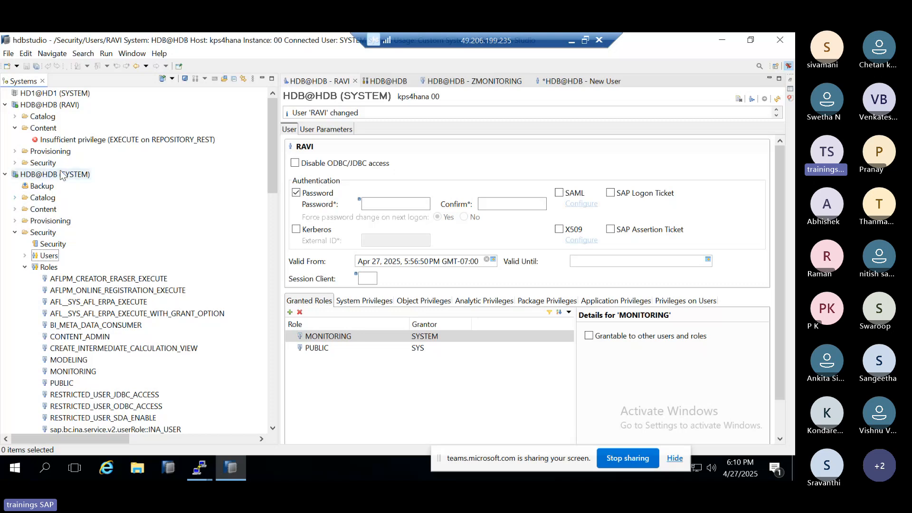
Step: Check the landscape services of HDB@HDB in the administration view and refresh the performance threads
click(386, 81)
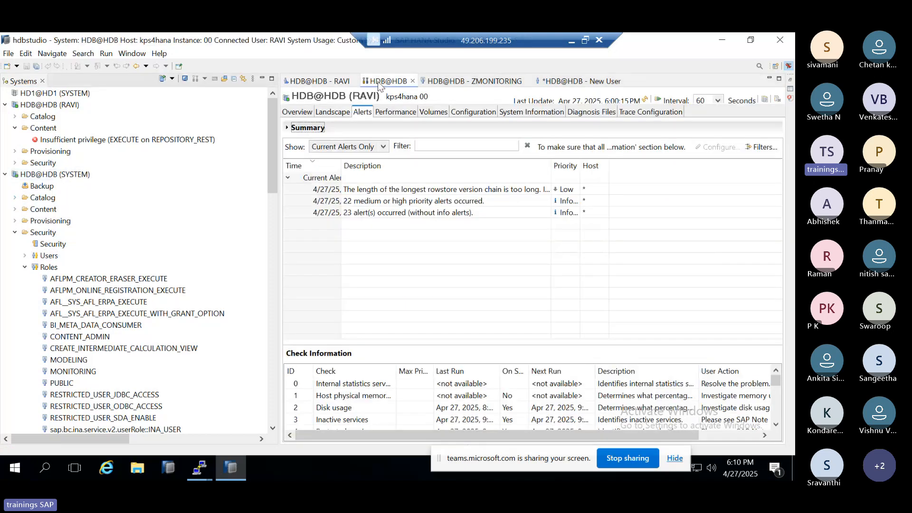
click(347, 109)
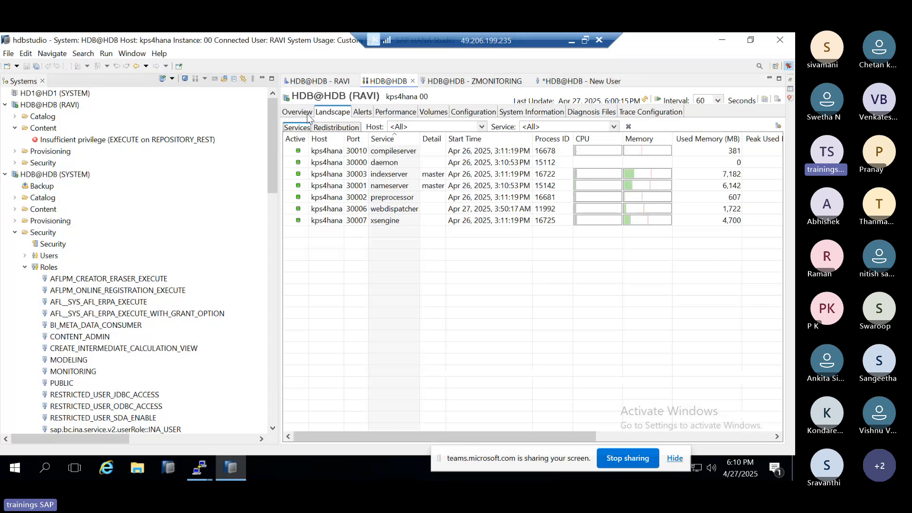
click(382, 113)
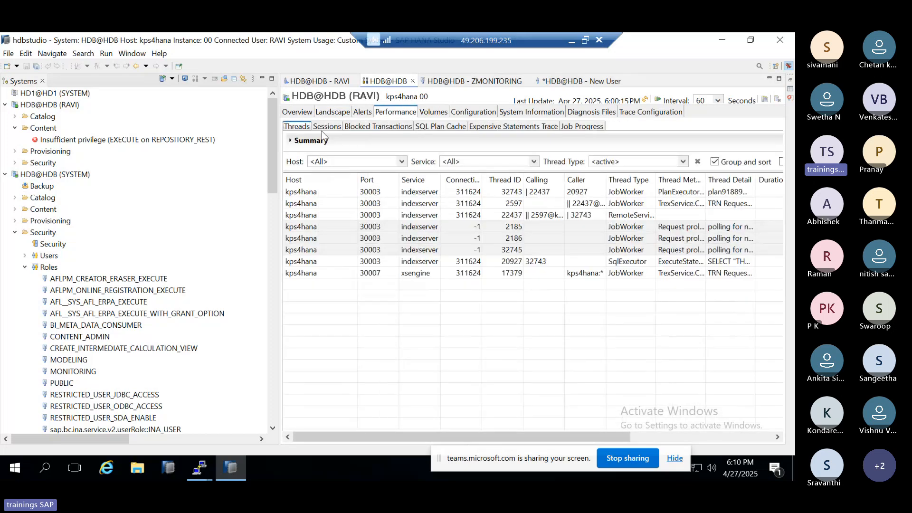
click(649, 101)
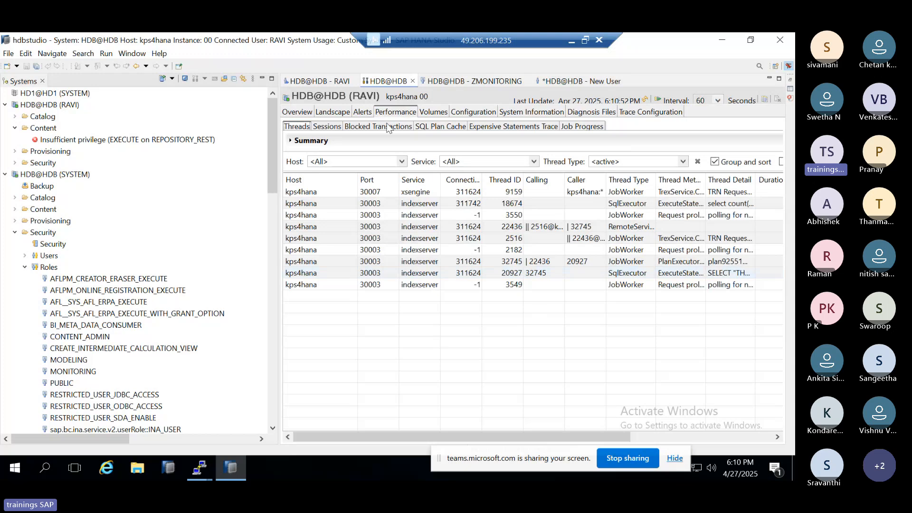
Step: Examine the application users and database users of the HDB@HDB performance sessions
click(327, 127)
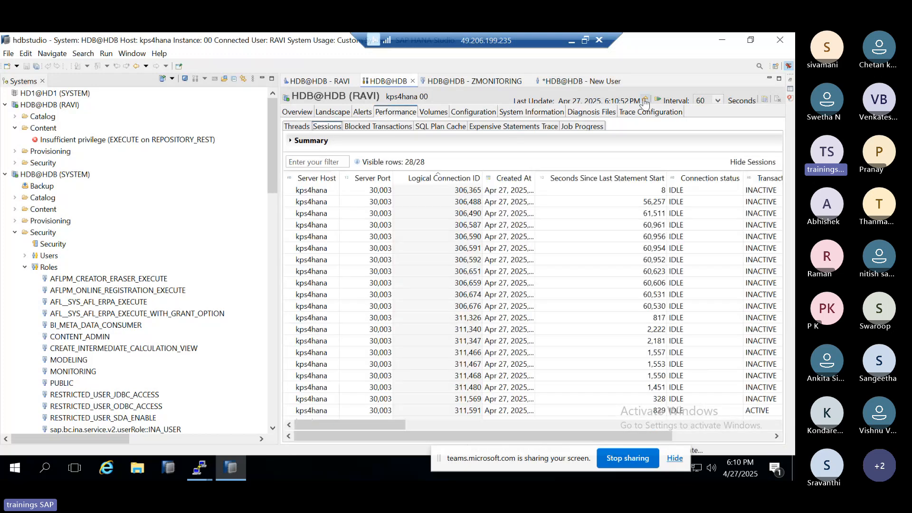
drag(393, 422, 507, 420)
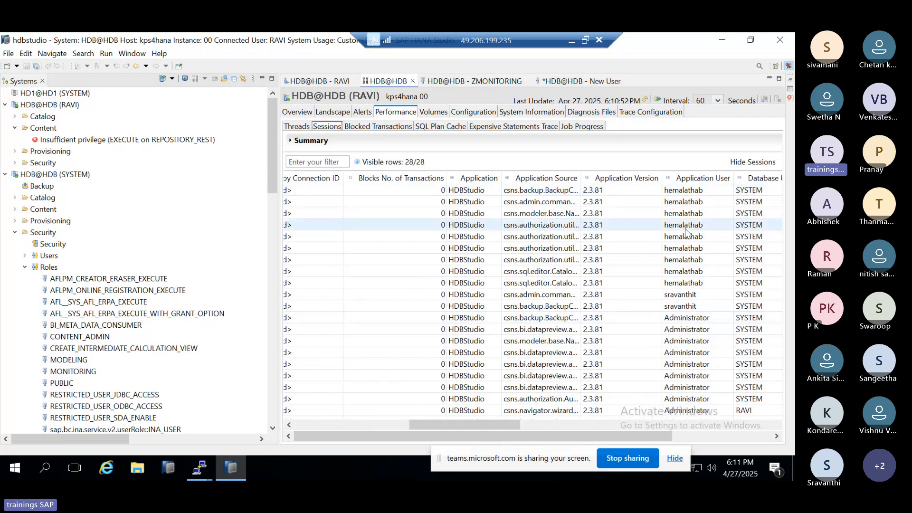
scroll(680, 313, down, 3)
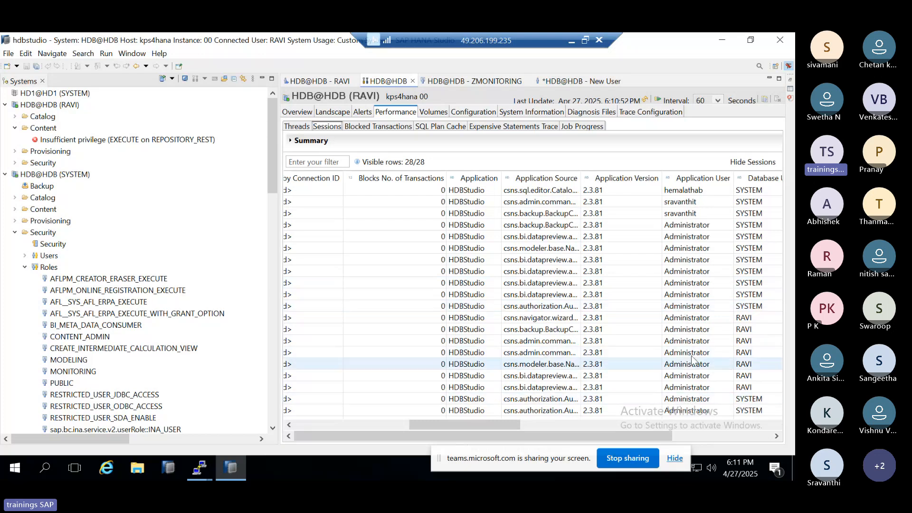
scroll(692, 360, up, 1)
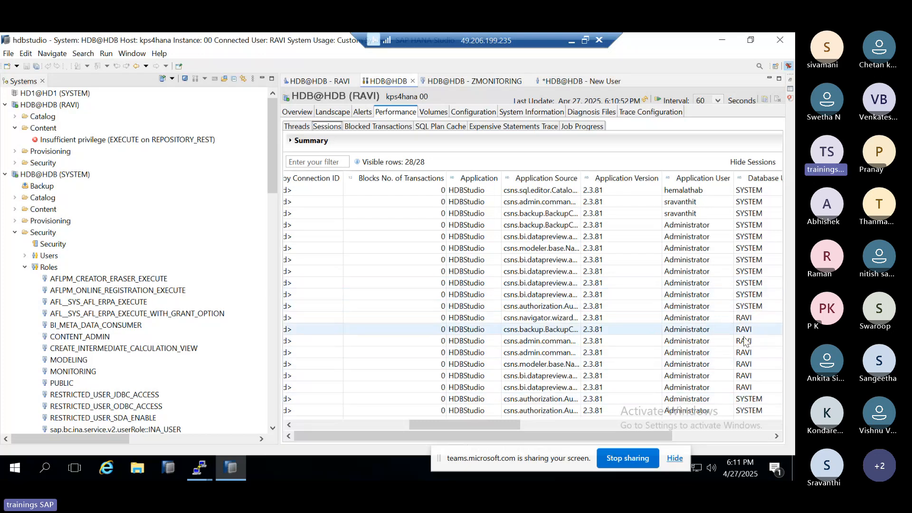
scroll(692, 260, up, 2)
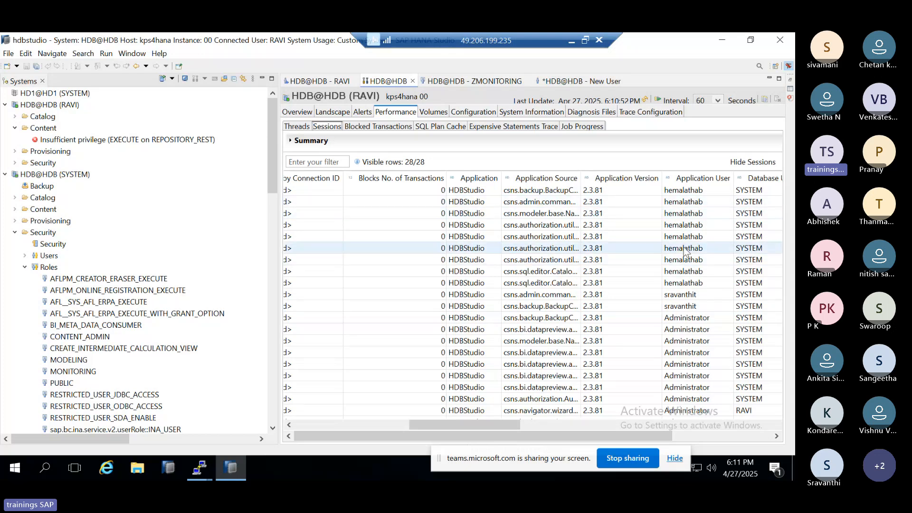
scroll(686, 285, down, 3)
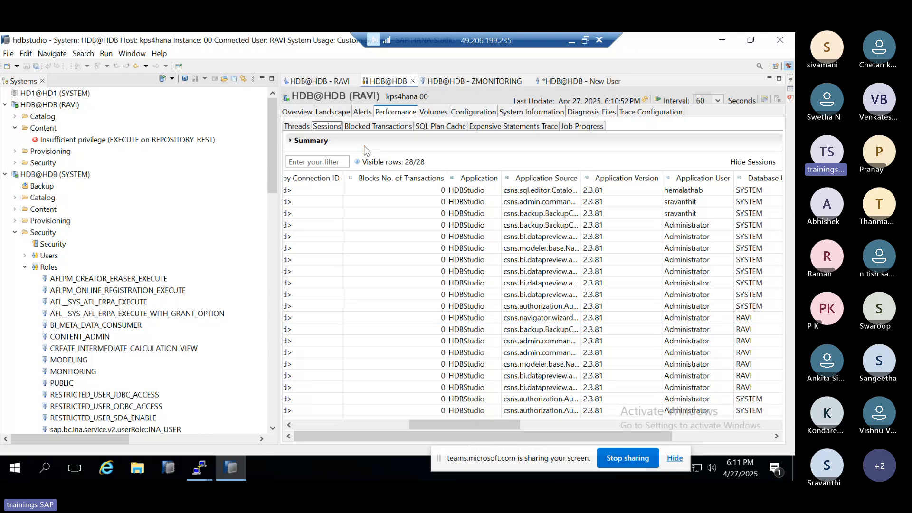
Step: Return to the HDB@HDB performance threads and refresh the thread list
click(306, 126)
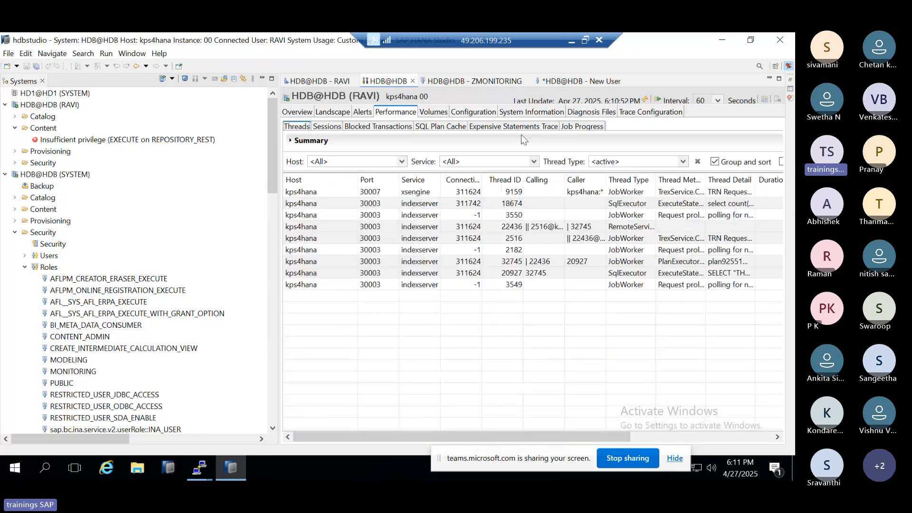
click(644, 100)
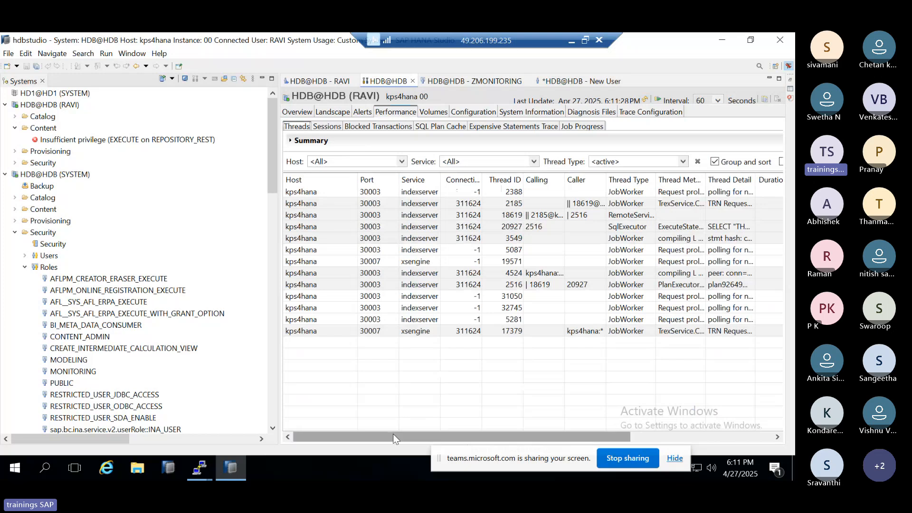
drag(392, 435, 370, 405)
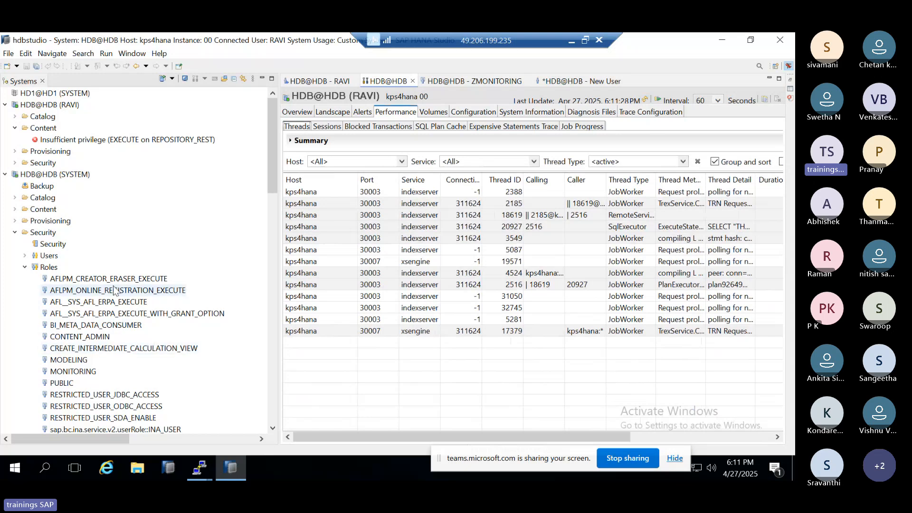
Step: Collapse the Roles list of HDB@HDB (SYSTEM), look through its database users and collapse the Users list
click(26, 268)
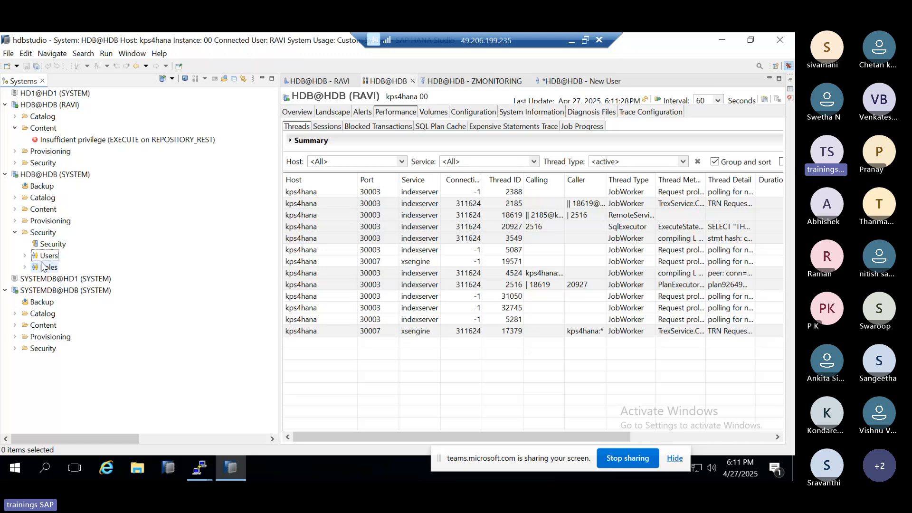
click(25, 256)
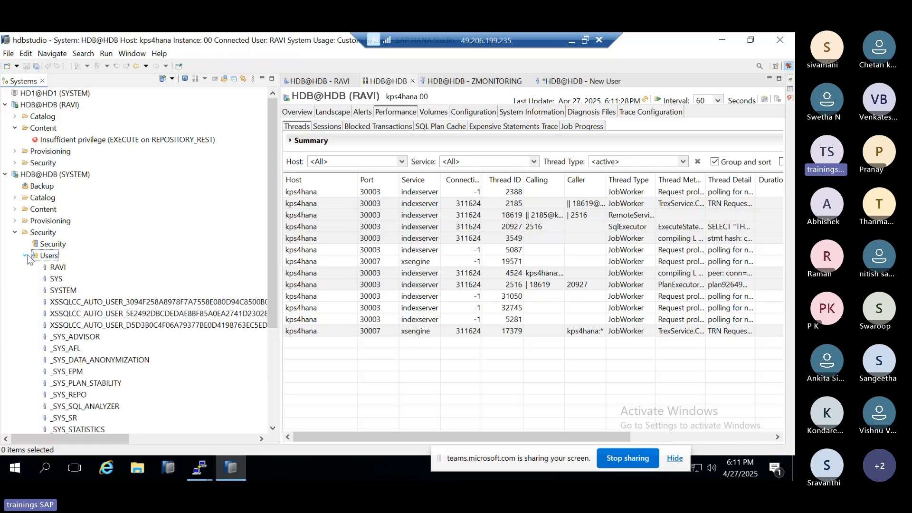
scroll(66, 295, down, 3)
scroll(66, 295, up, 3)
click(24, 255)
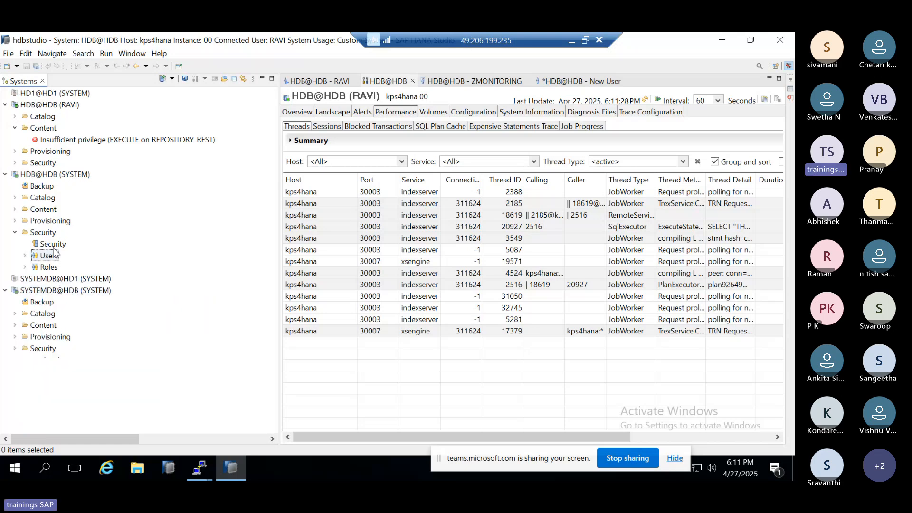
Step: Open the security settings of HDB@HDB (SYSTEM) and set the auditing status to Enabled
double_click(53, 244)
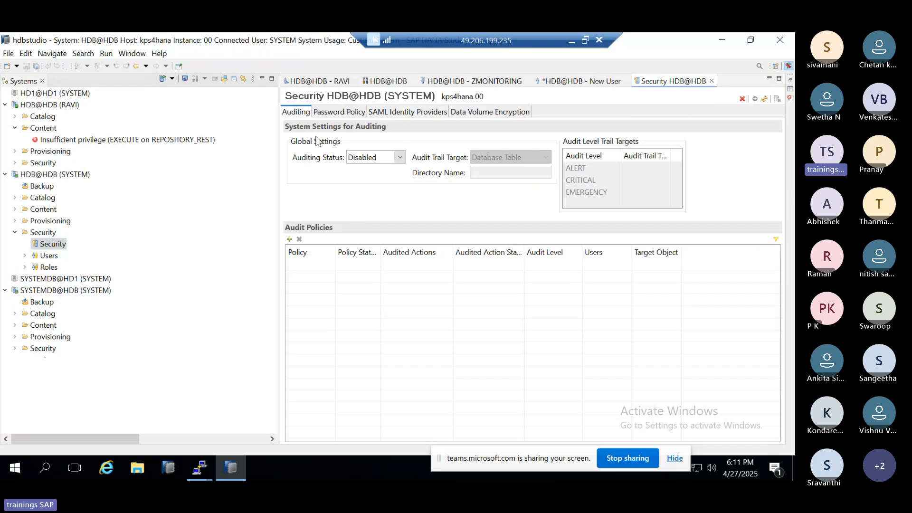
click(370, 160)
click(363, 170)
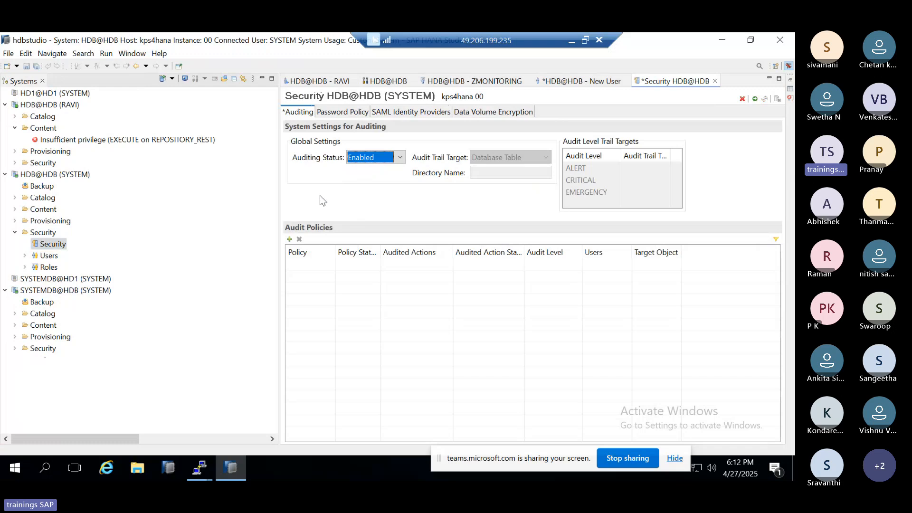
Step: Add an audit policy named USER and set its audited actions to All Actions
click(290, 239)
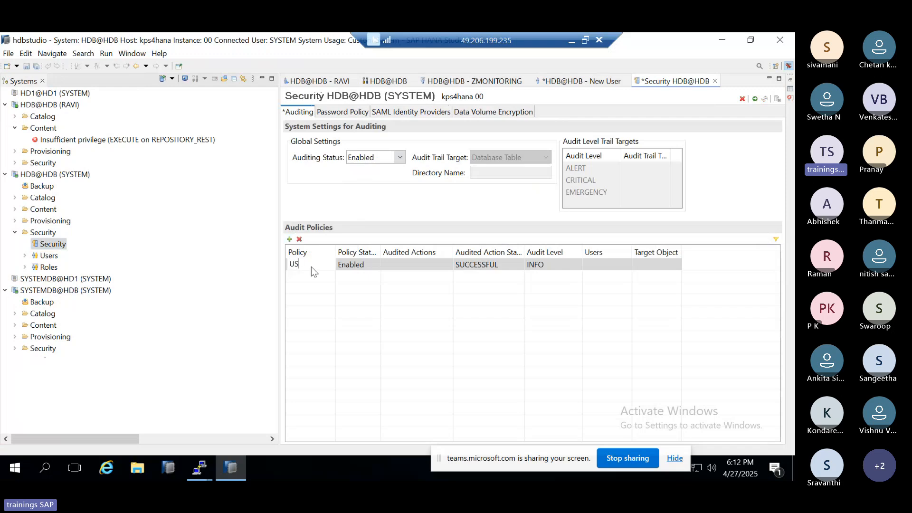
click(369, 270)
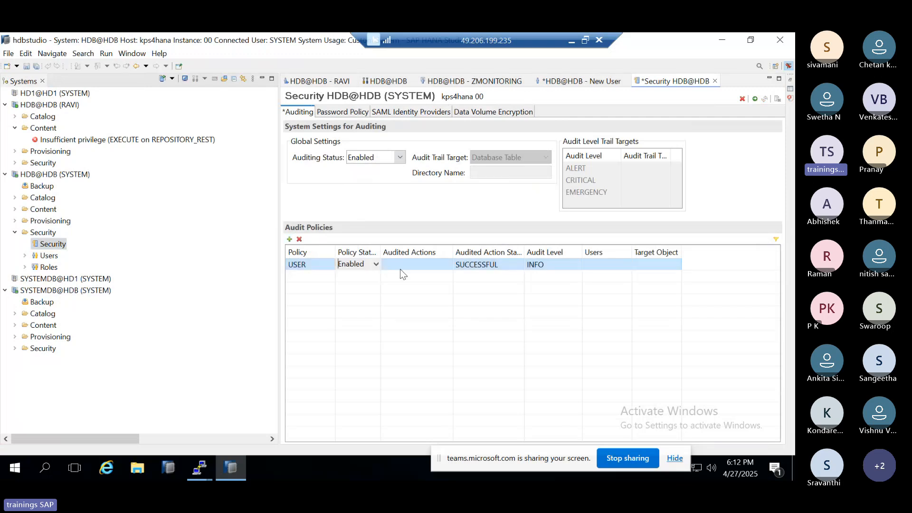
click(428, 270)
click(449, 264)
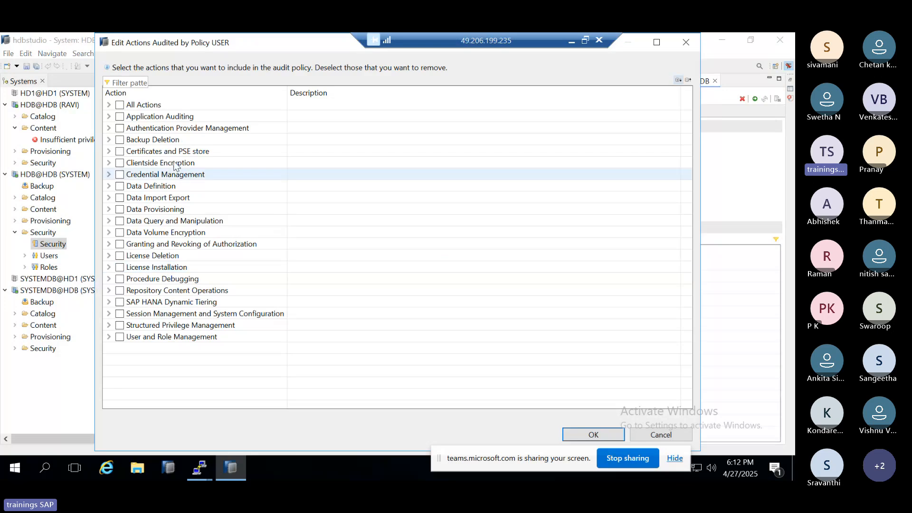
click(119, 186)
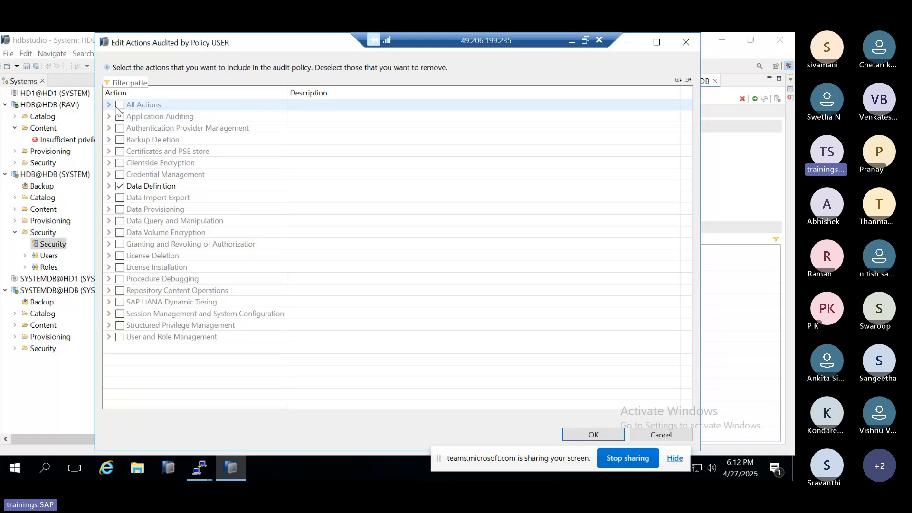
click(120, 187)
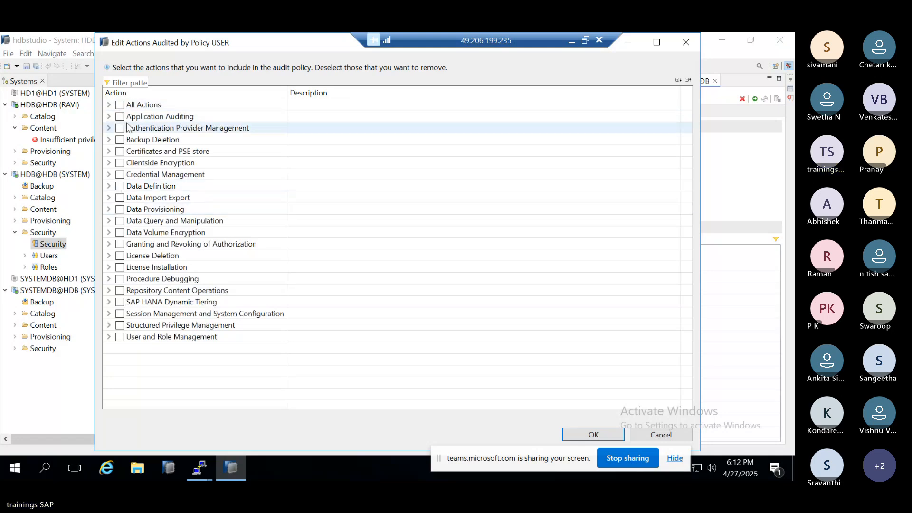
click(120, 105)
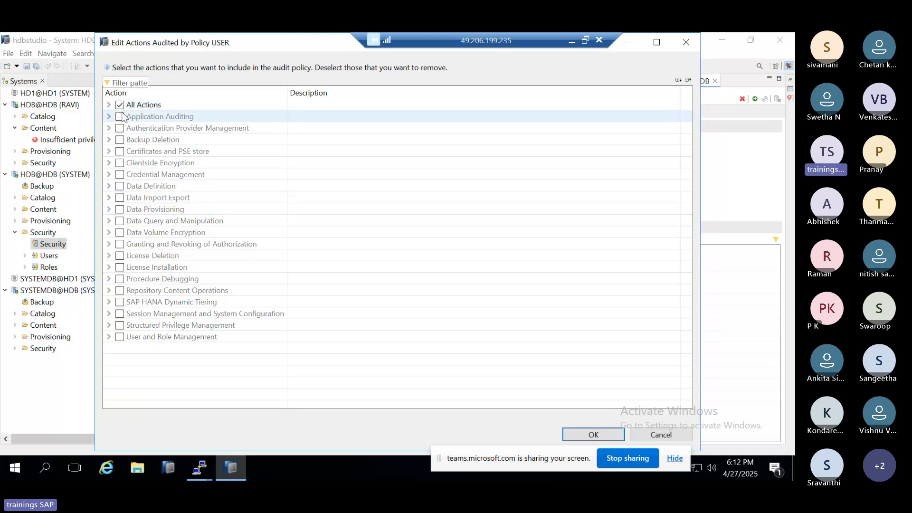
click(571, 428)
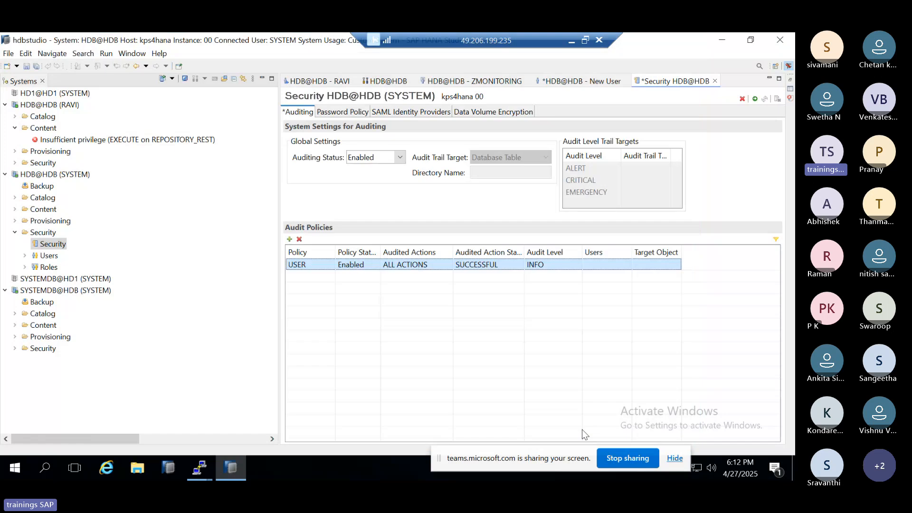
Step: Set the audited action status of the USER audit policy to ALL
click(522, 267)
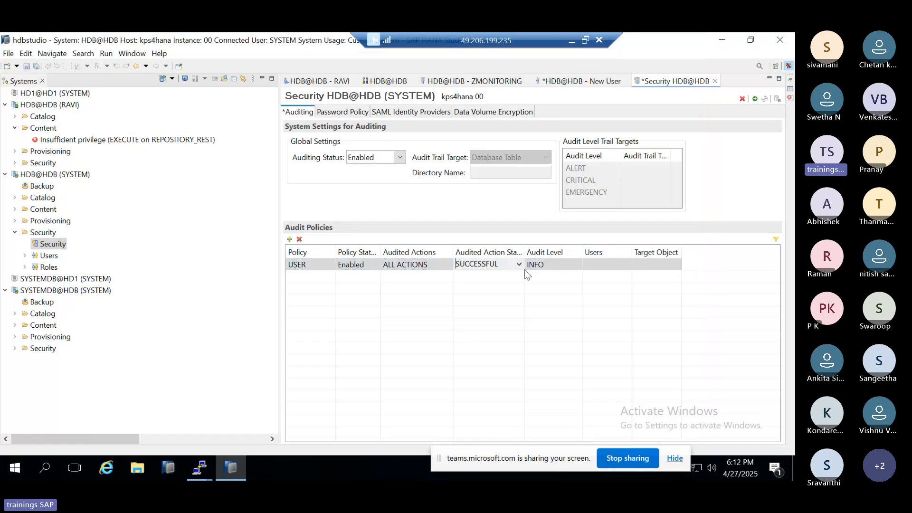
click(520, 265)
click(464, 297)
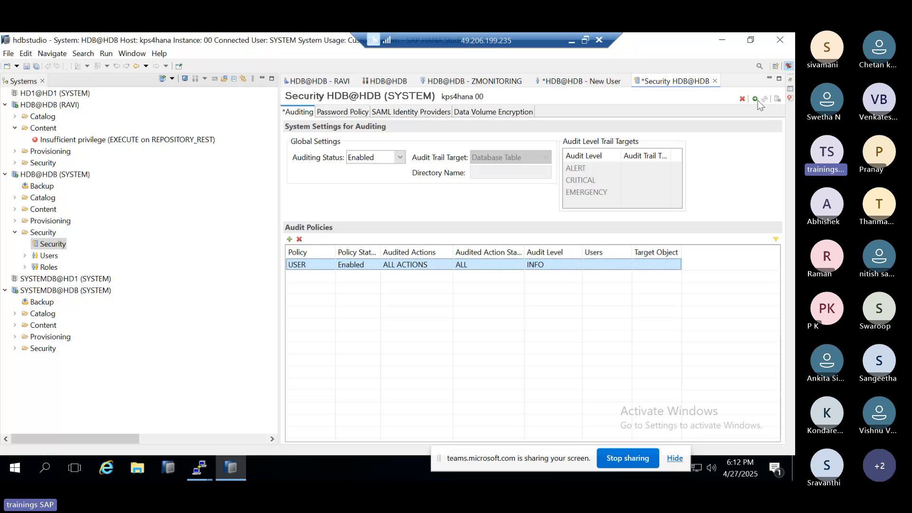
Step: Include all database users found by the ** search in the USER audit policy
click(598, 271)
click(627, 265)
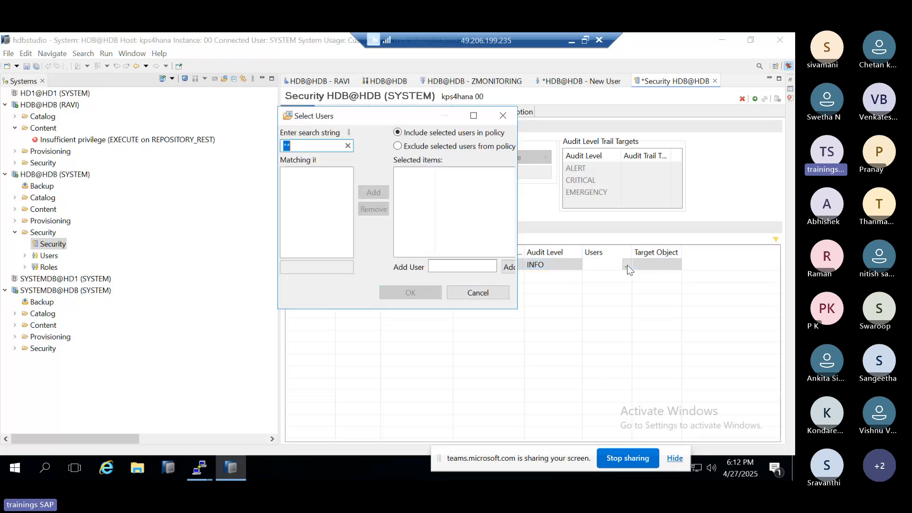
click(314, 198)
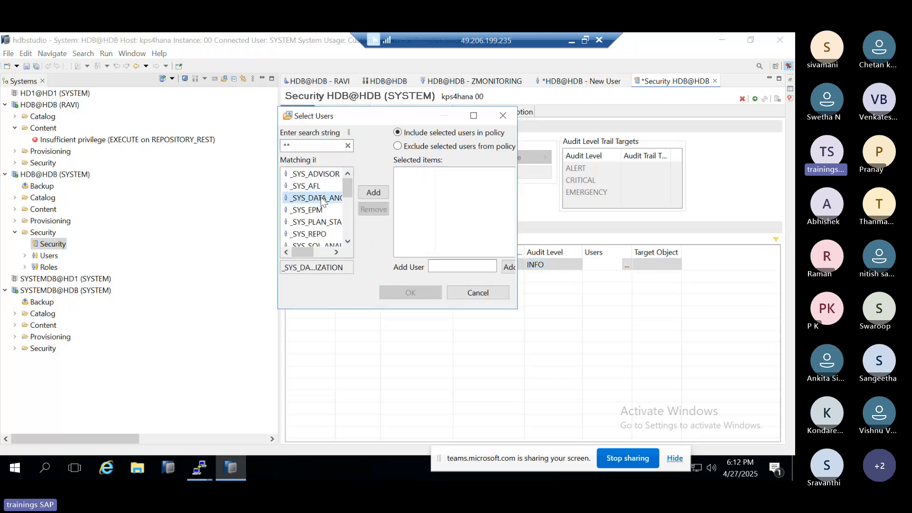
key(ctrl+a)
click(372, 192)
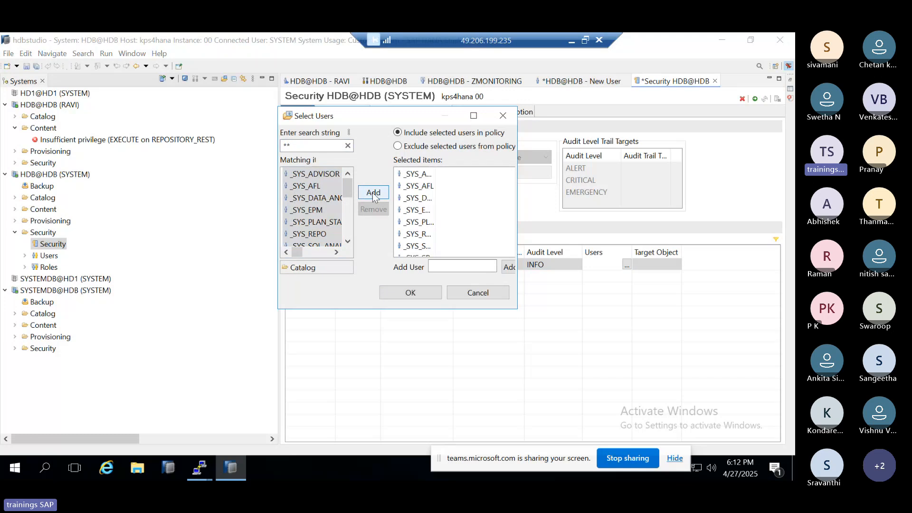
click(411, 292)
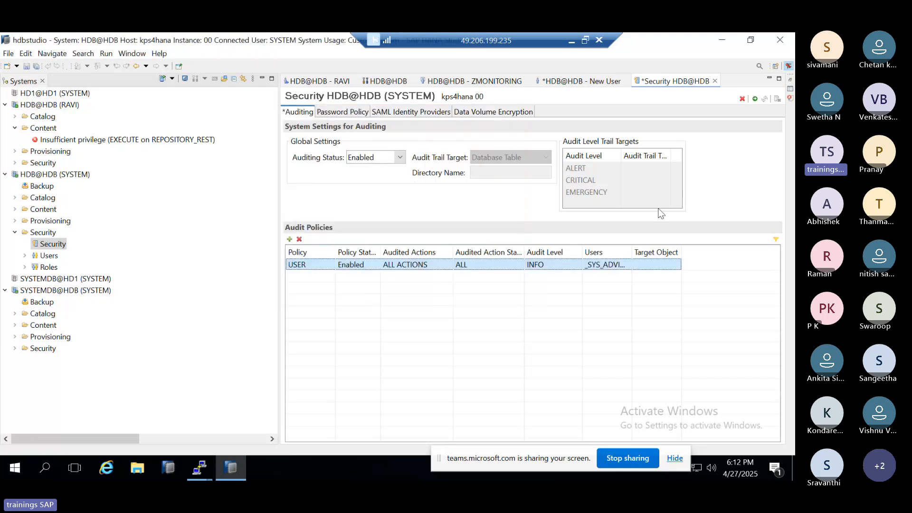
Step: Try to deploy the USER audit policy, read its status details and check its Users entry
click(755, 99)
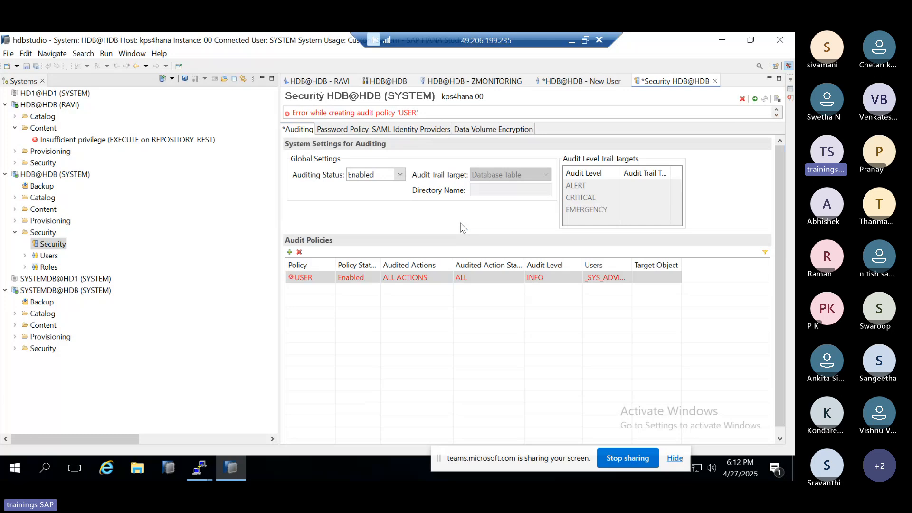
click(345, 281)
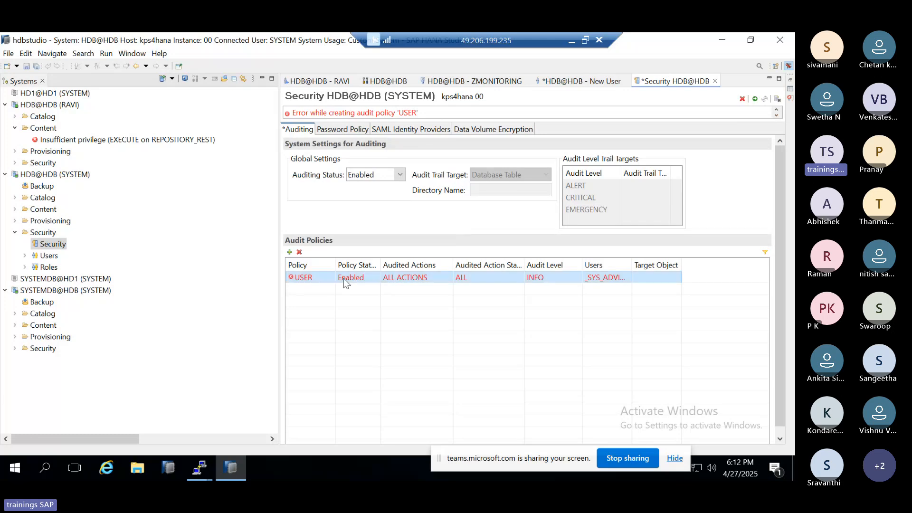
mouse_move(313, 278)
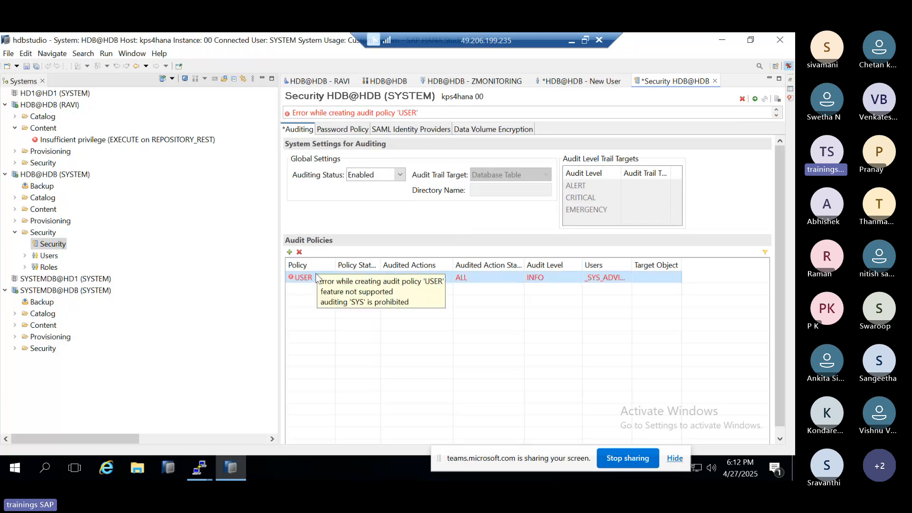
click(323, 278)
click(317, 279)
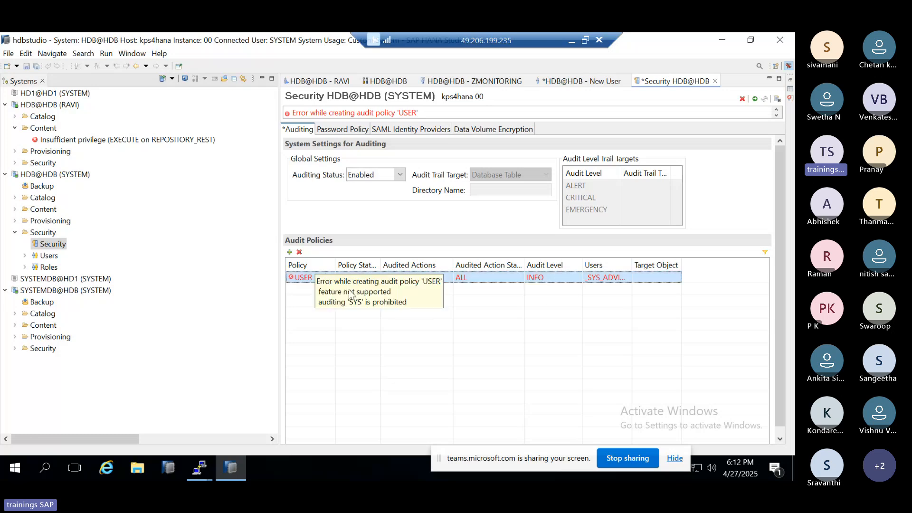
click(605, 279)
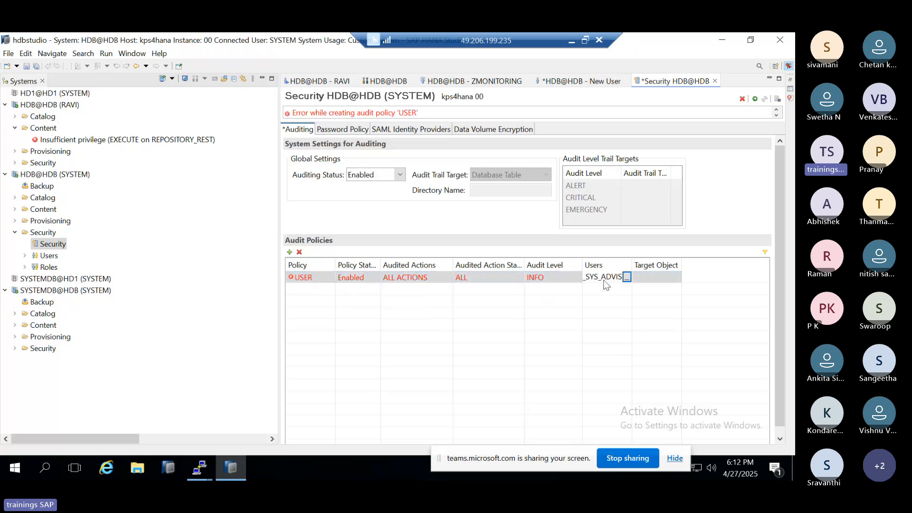
click(528, 195)
Step: In the password policy, set the user lock duration to 1 hour
click(352, 130)
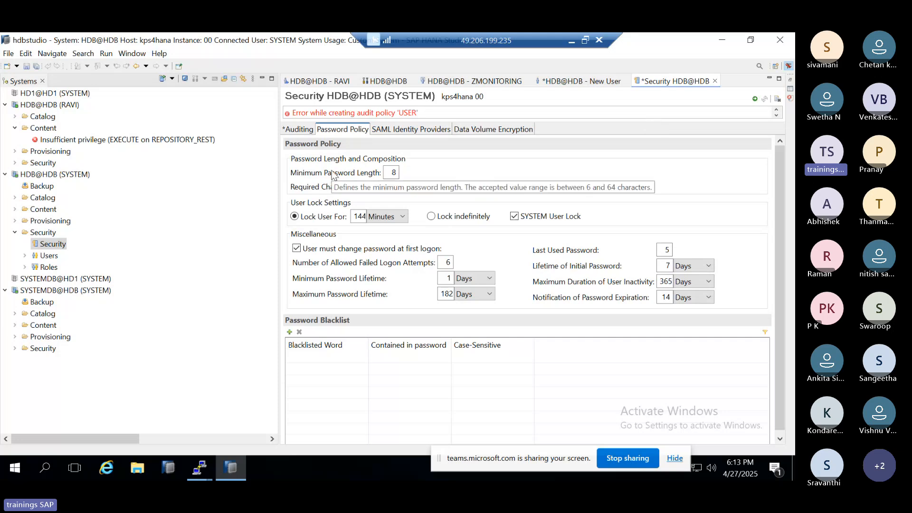
double_click(393, 173)
click(382, 217)
click(376, 240)
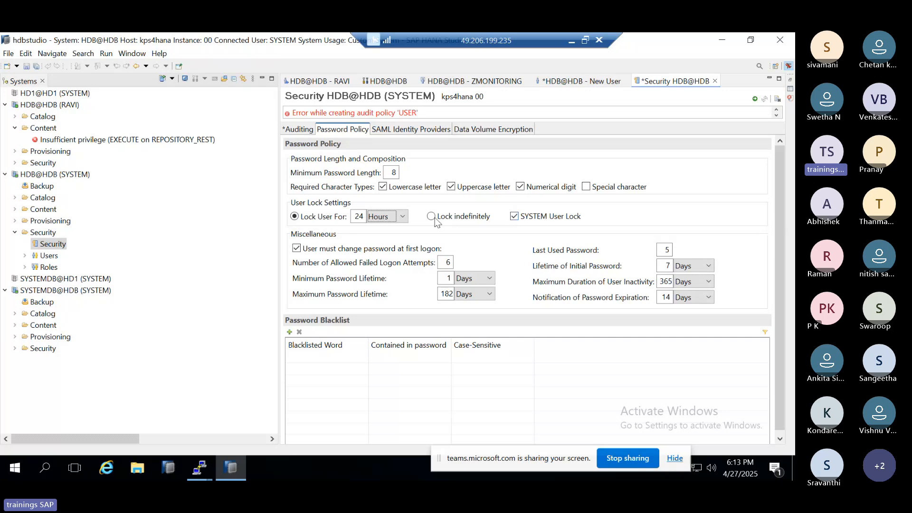
double_click(363, 216)
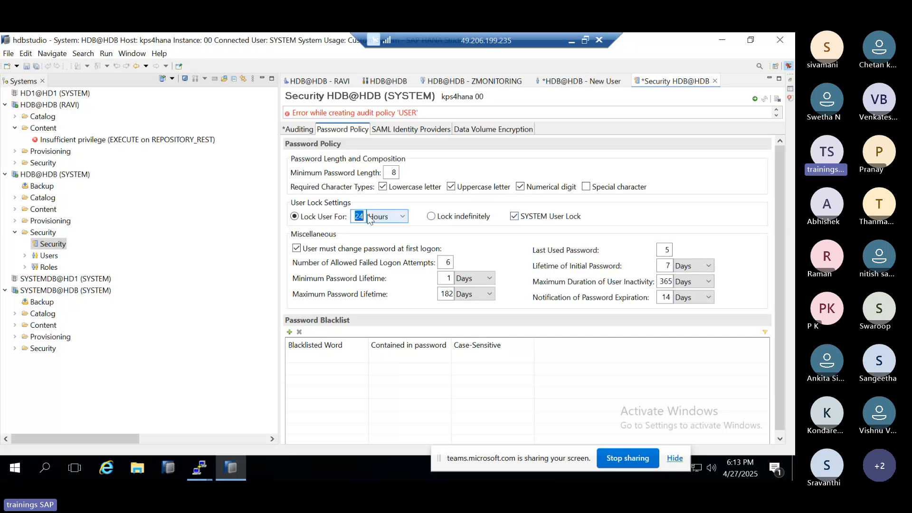
text(1)
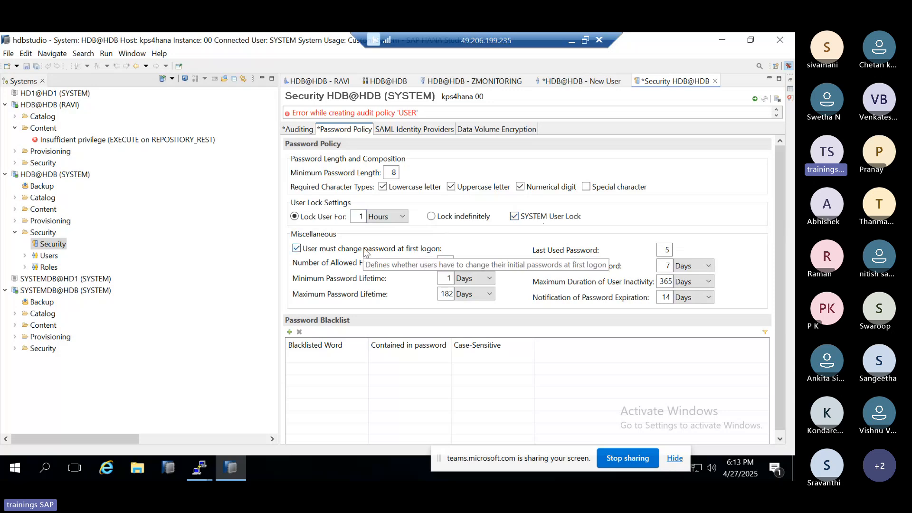
Step: Review the last used password setting and the minimum and maximum password lifetimes in the password policy
drag(661, 249, 675, 250)
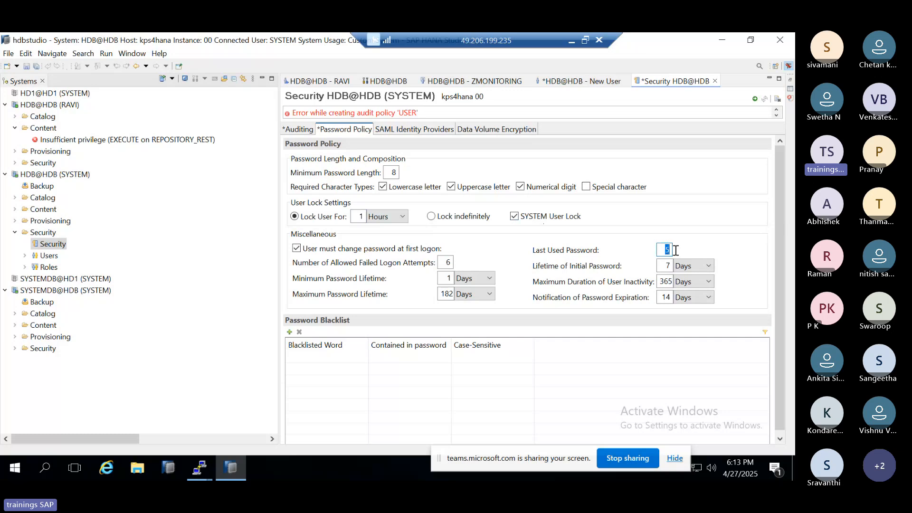
click(448, 280)
text(1)
drag(442, 294, 452, 294)
Step: View the SAML identity providers, disable data volume encryption and deploy the changed security settings
click(401, 130)
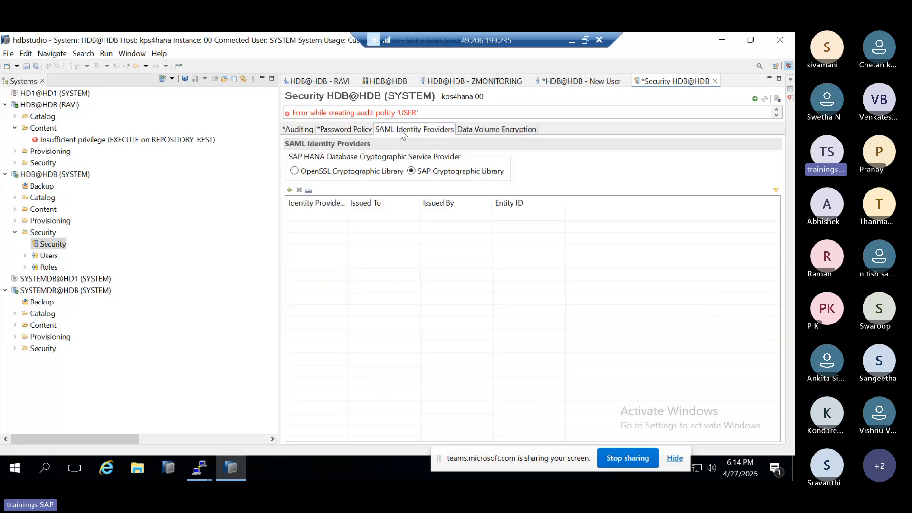
click(459, 130)
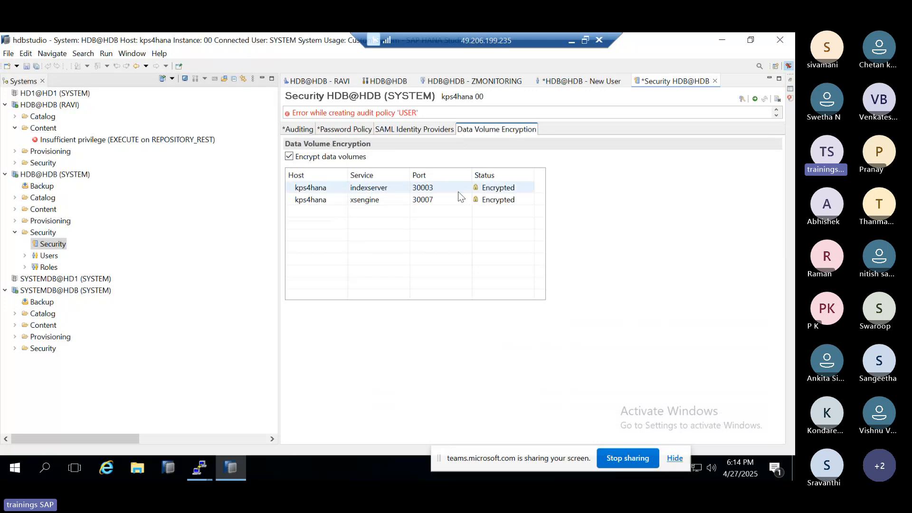
click(459, 192)
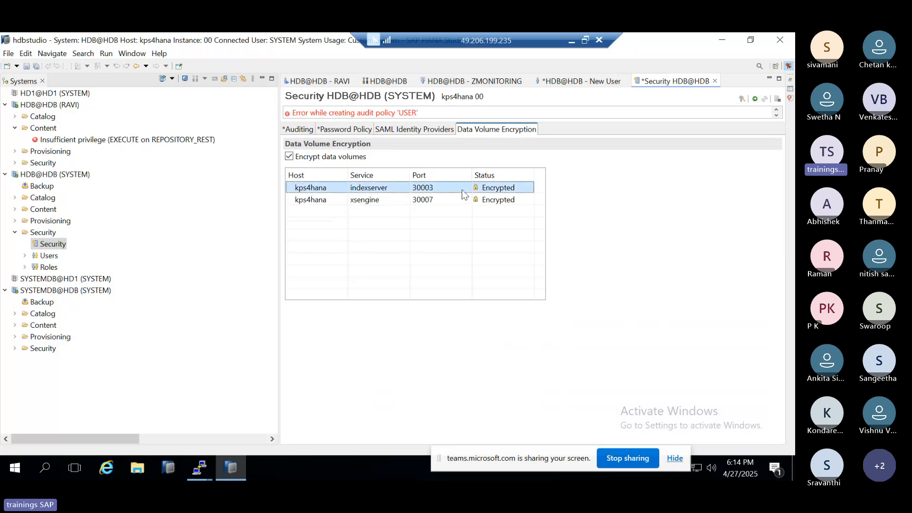
click(332, 158)
click(332, 159)
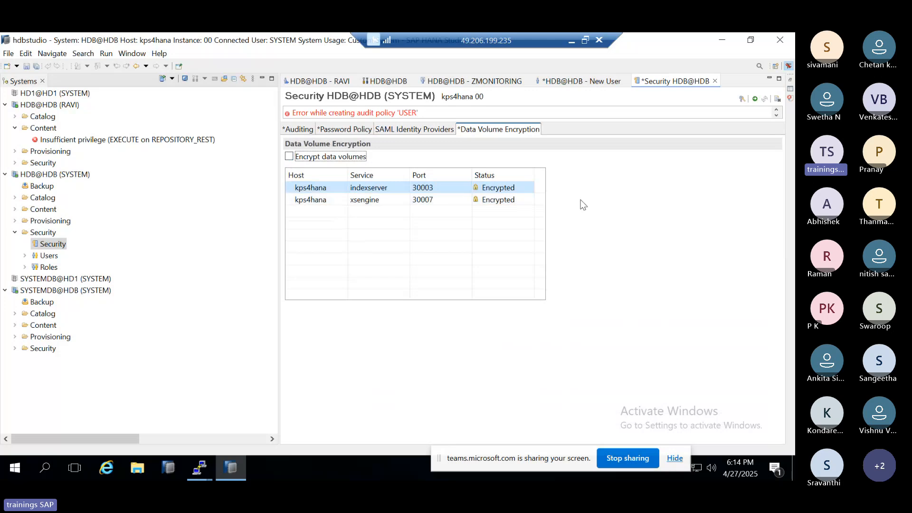
click(754, 99)
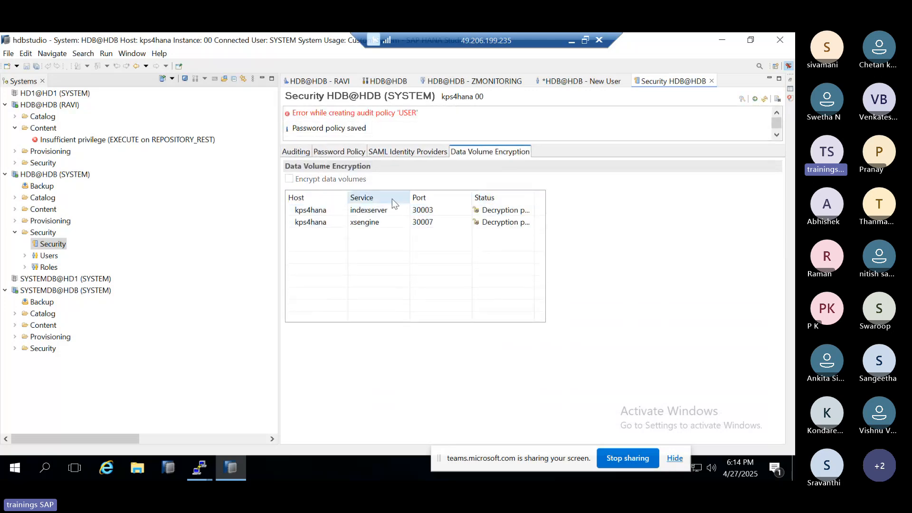
Step: Review the deployed password policy, SAML identity provider and data volume encryption settings, glancing at the Paint notes in between
click(419, 155)
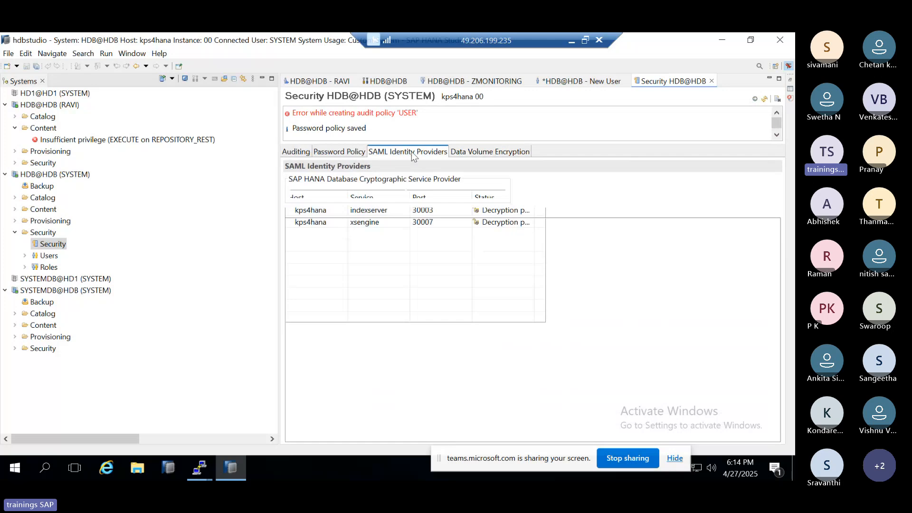
click(357, 152)
click(404, 152)
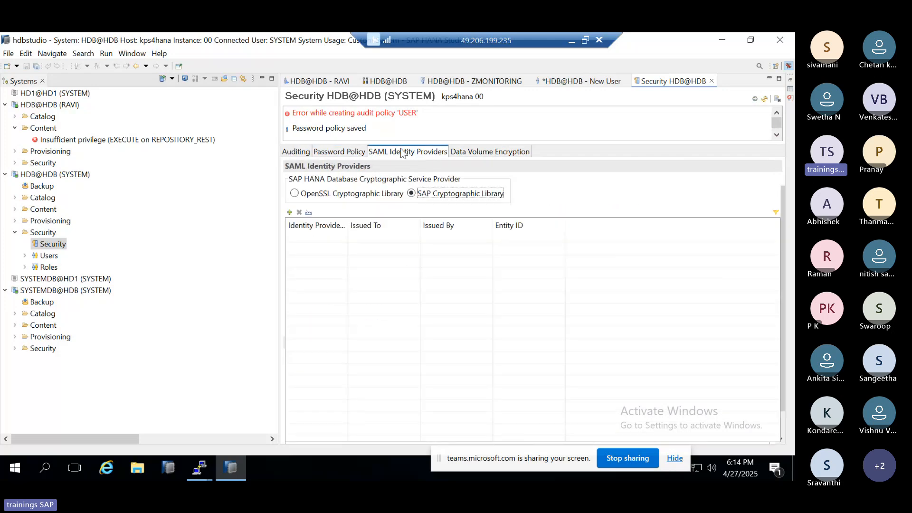
click(502, 153)
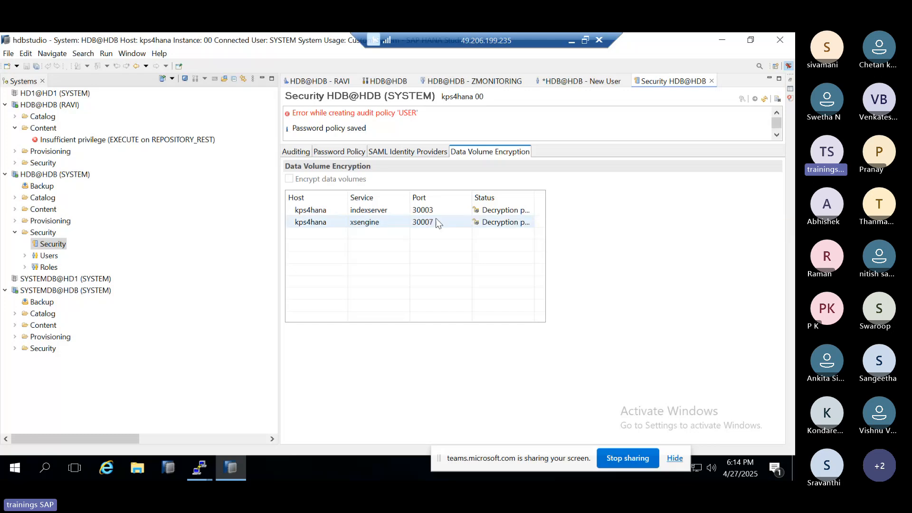
click(572, 41)
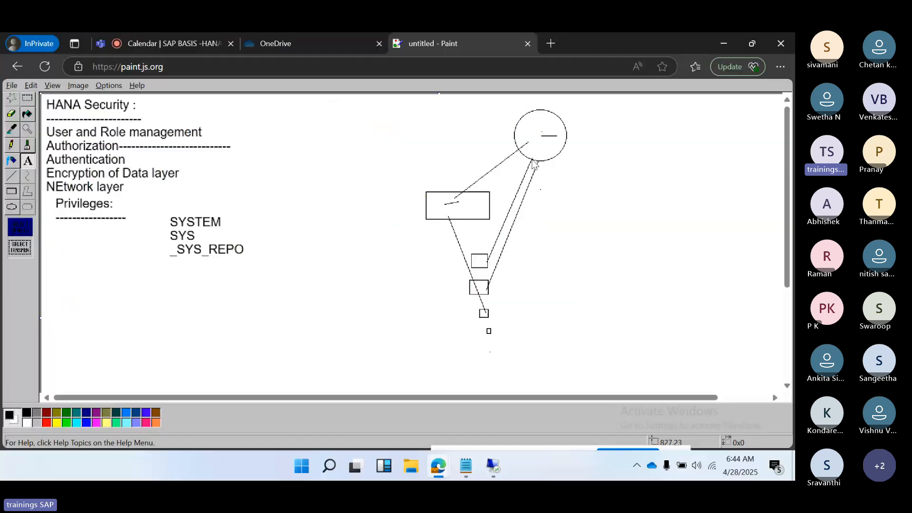
click(494, 467)
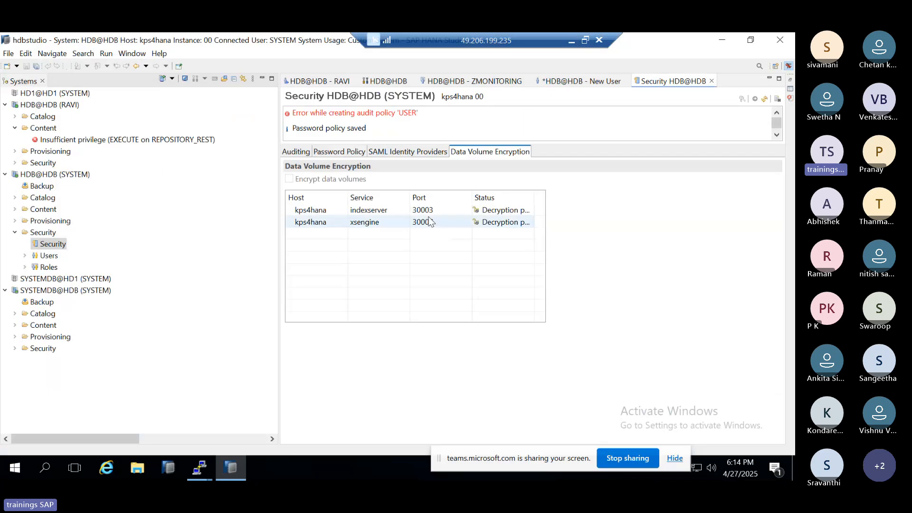
click(408, 152)
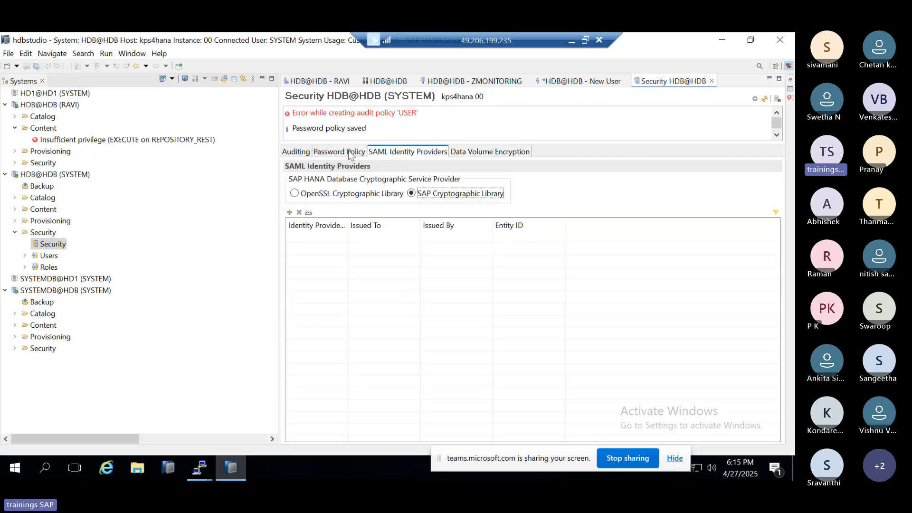
click(349, 152)
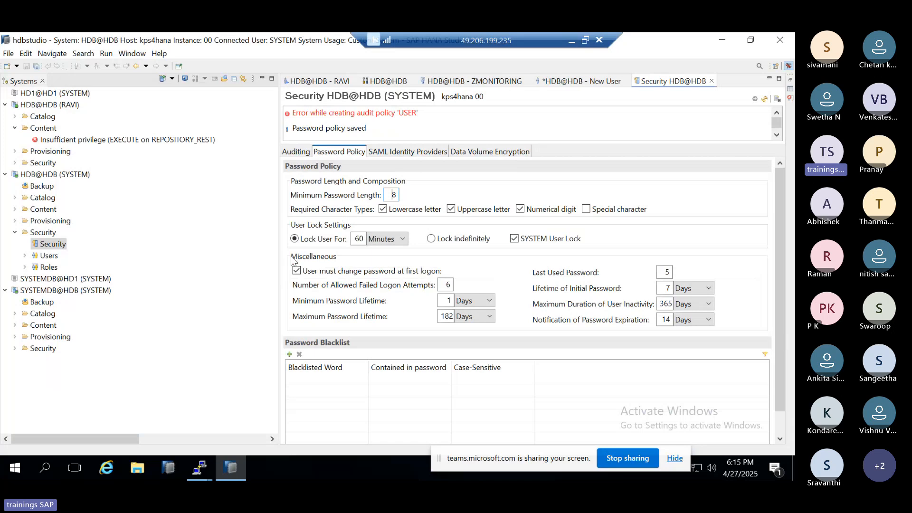
Step: Delete the USER audit policy from the auditing settings and refresh the security settings
click(292, 155)
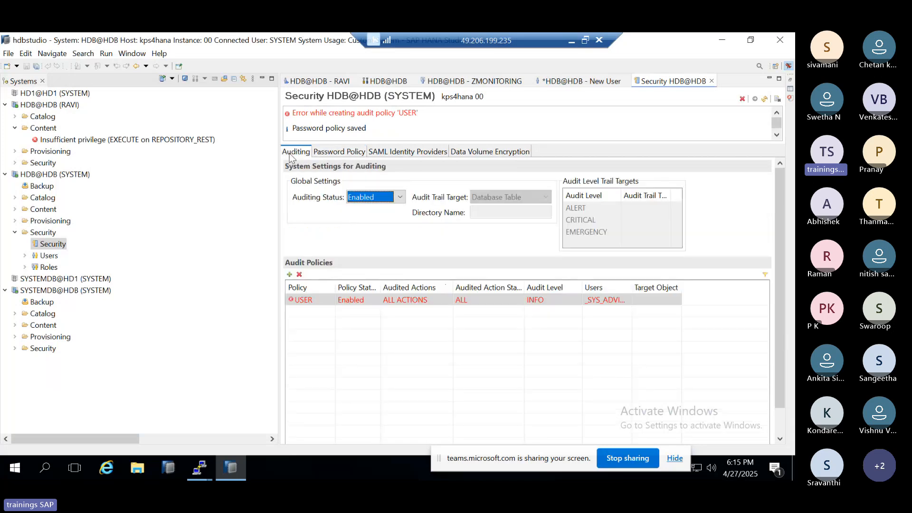
click(298, 275)
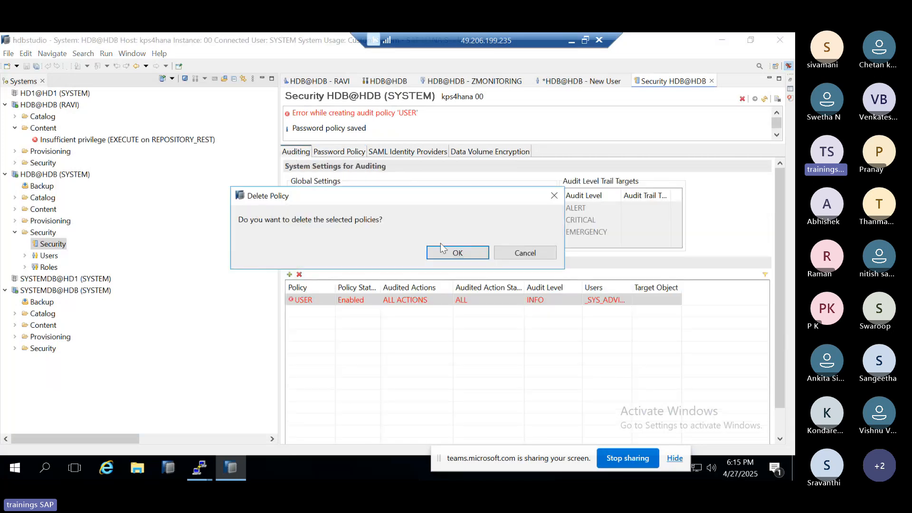
click(442, 248)
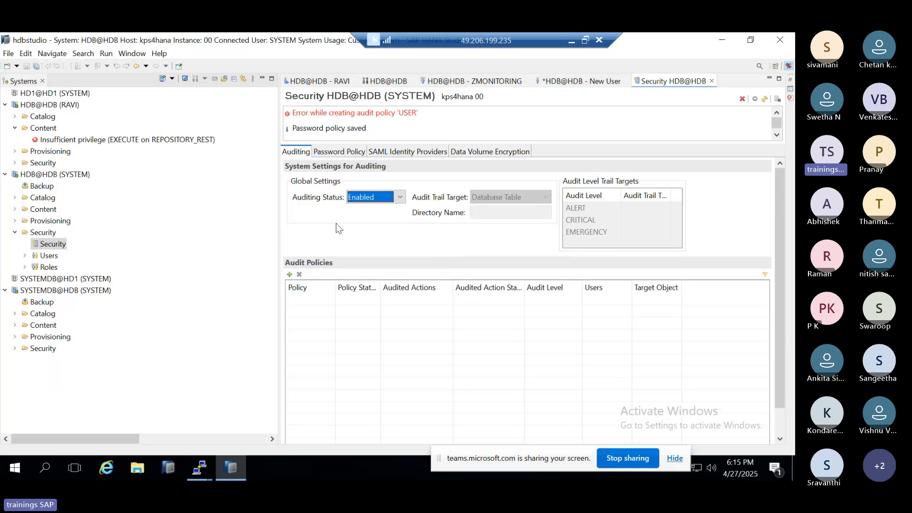
click(389, 195)
click(389, 195)
click(764, 99)
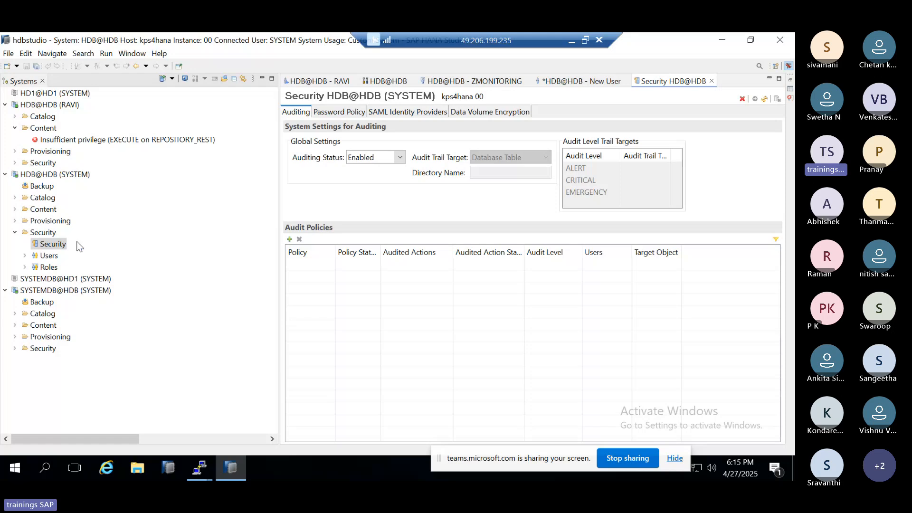
Step: Collapse the Security folder of HDB@HDB (SYSTEM), close its security settings and maximize the New User editor
click(16, 233)
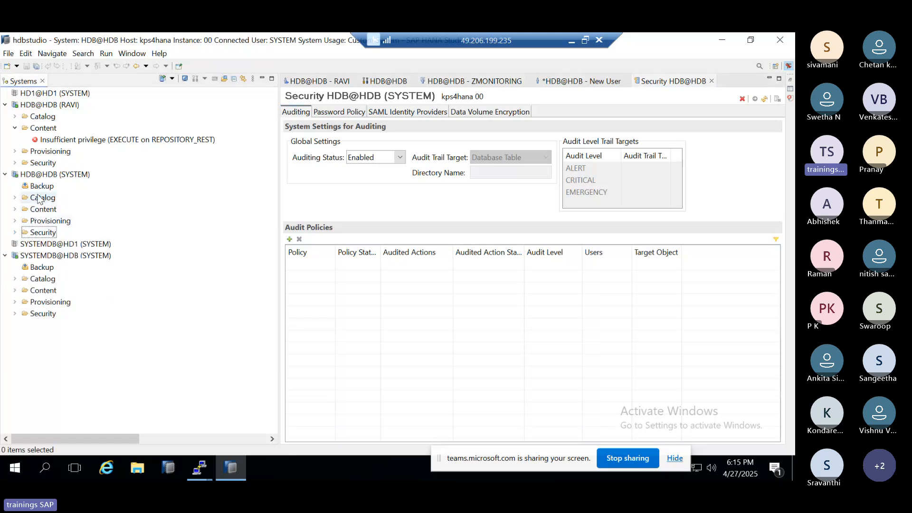
click(712, 81)
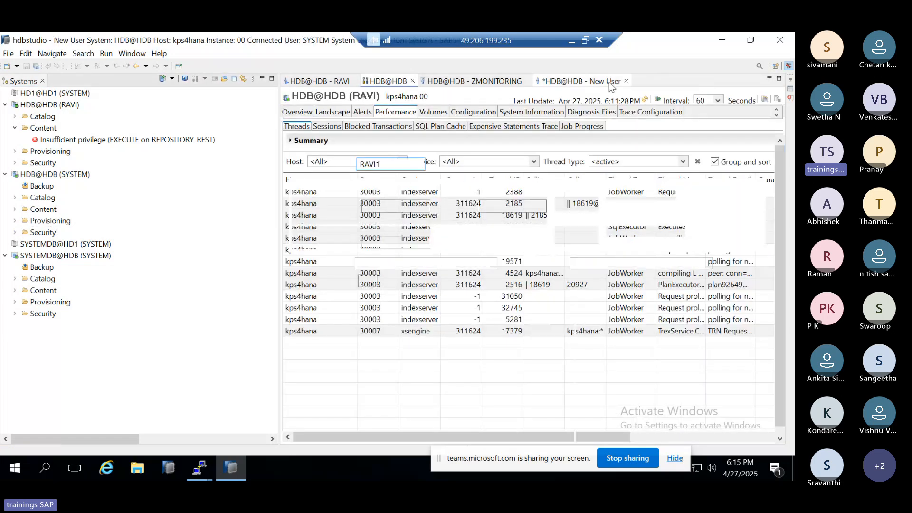
double_click(612, 84)
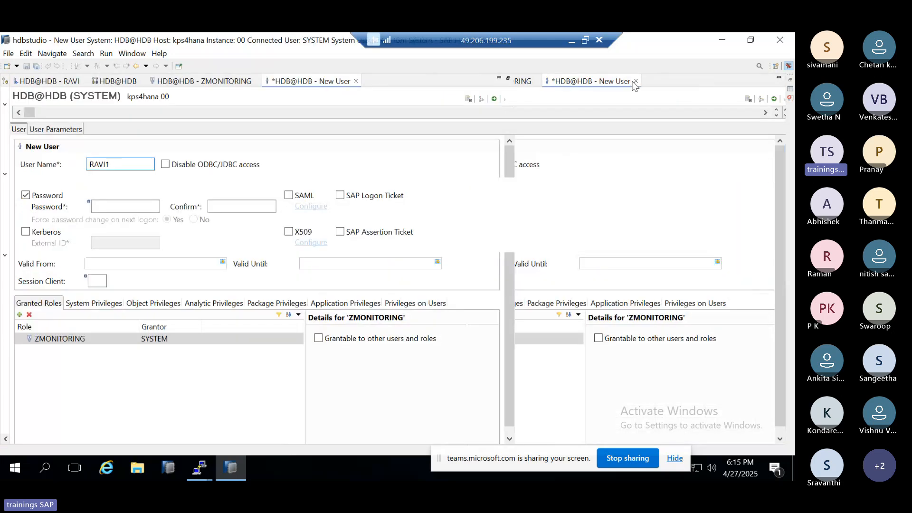
Step: Discard the unsaved New User editor, close the remaining HDB@HDB editors including the ZMONITORING role, and exit SAP HANA Studio
click(356, 81)
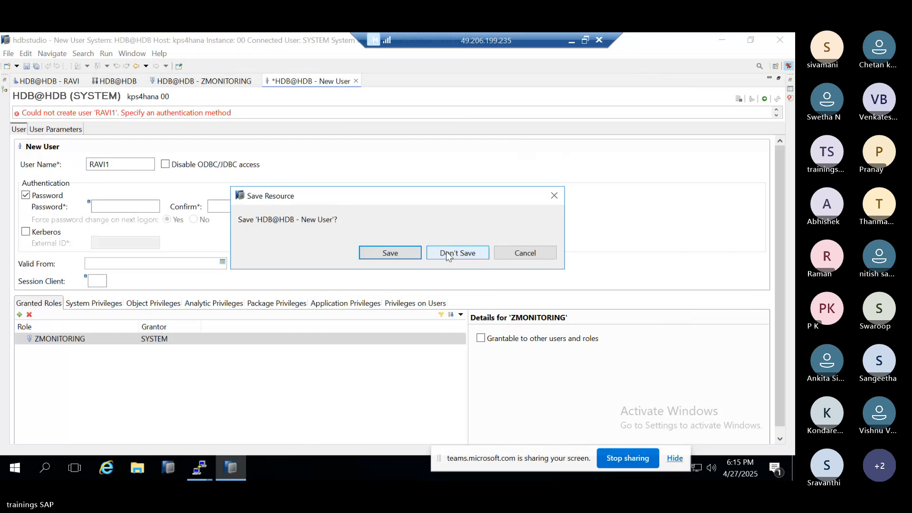
click(447, 257)
click(226, 80)
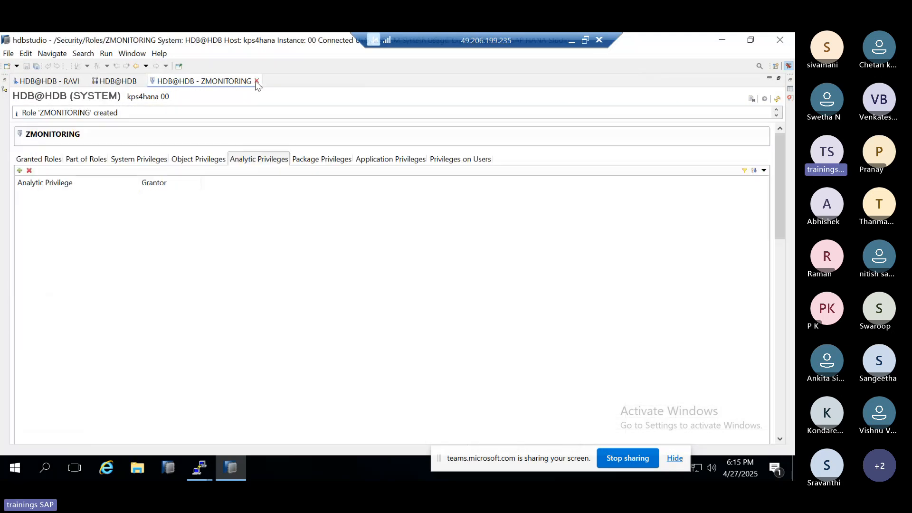
click(257, 81)
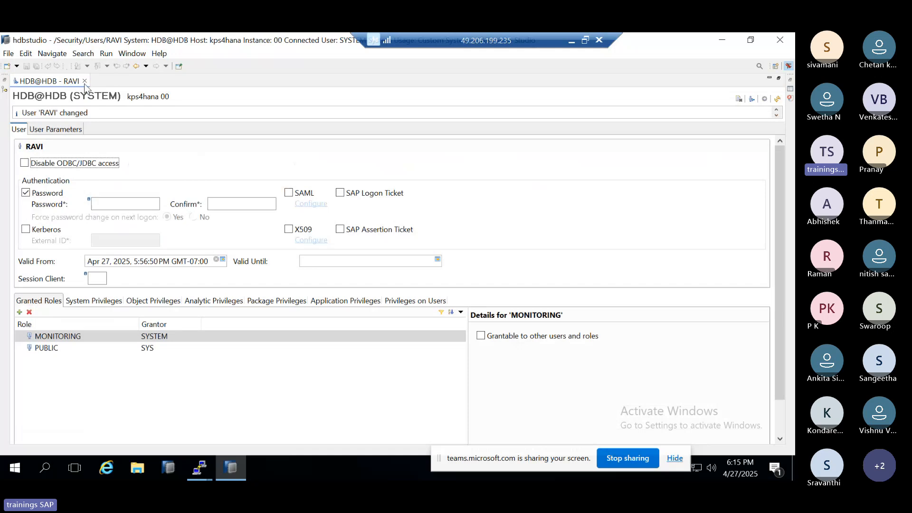
click(84, 82)
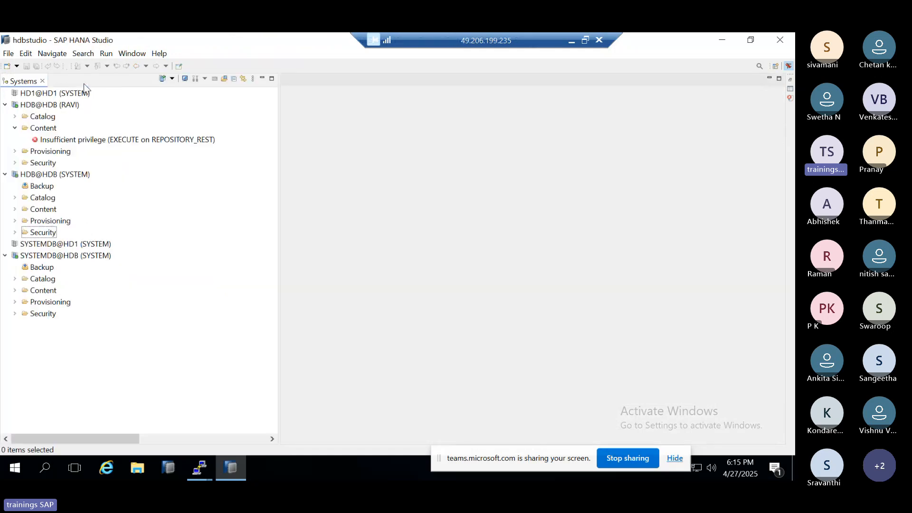
click(781, 39)
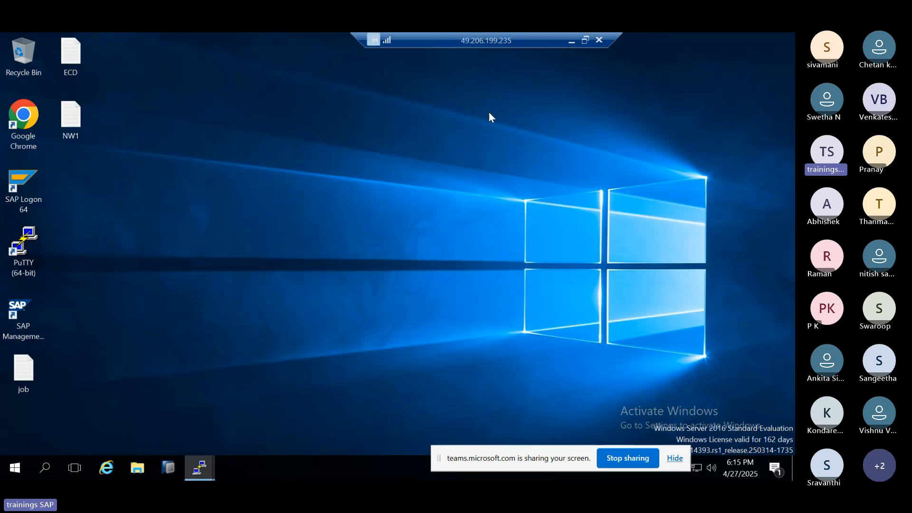
Step: Minimize the remote desktop session and draw a wide empty text box below the _SYS_REPO line in the Paint notes
click(571, 41)
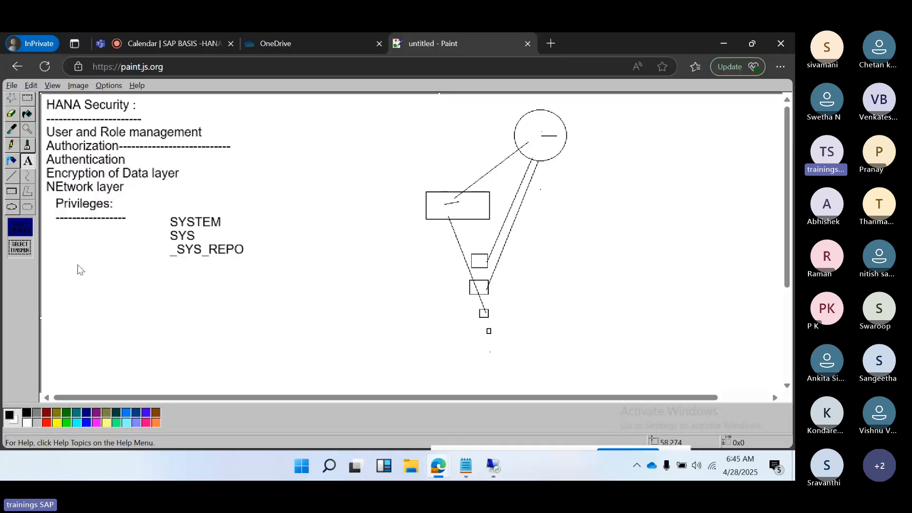
drag(78, 264, 397, 372)
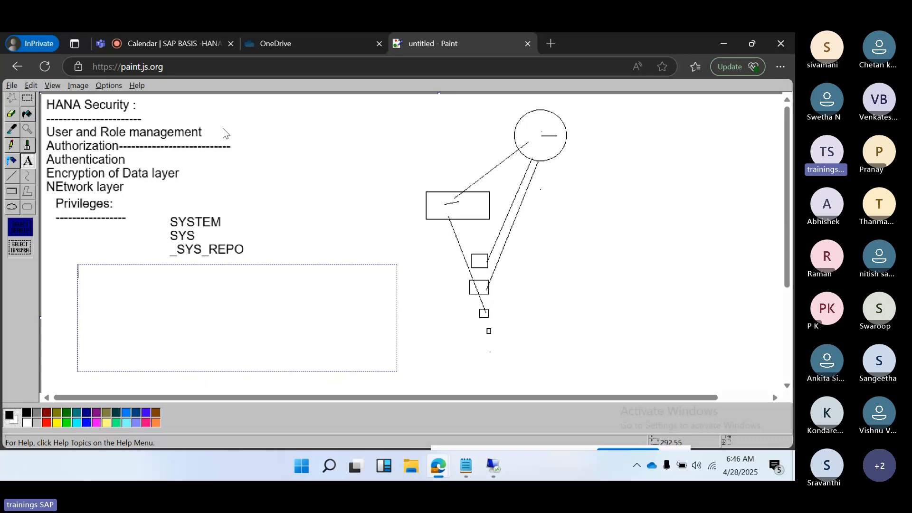
Step: Switch to the Teams meeting and request to stop its recording
click(165, 44)
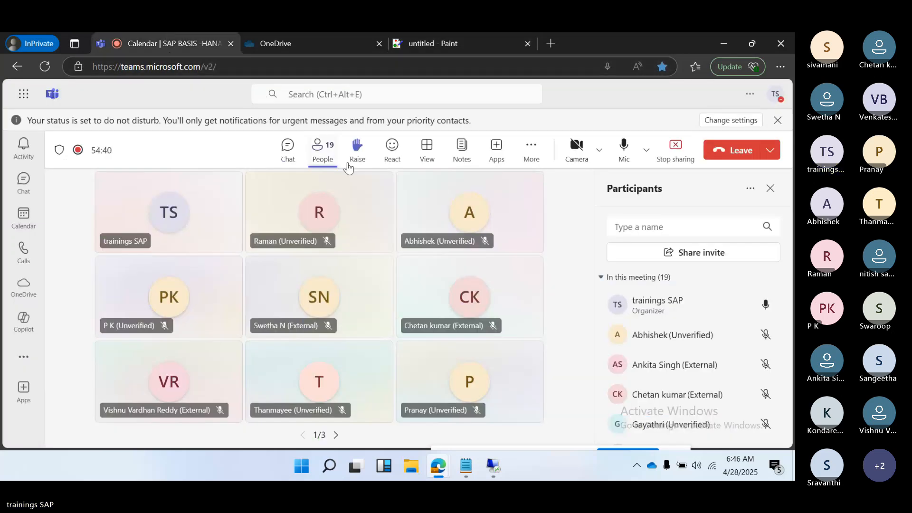
click(532, 156)
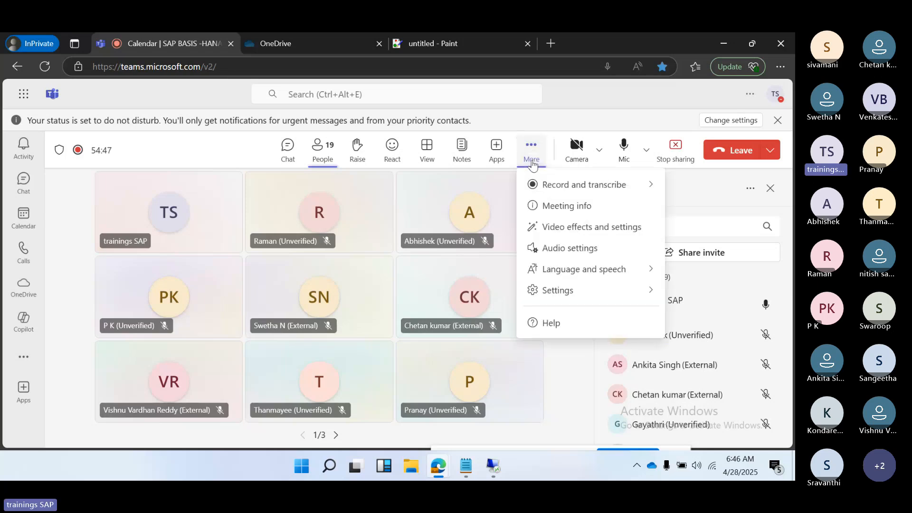
mouse_move(585, 185)
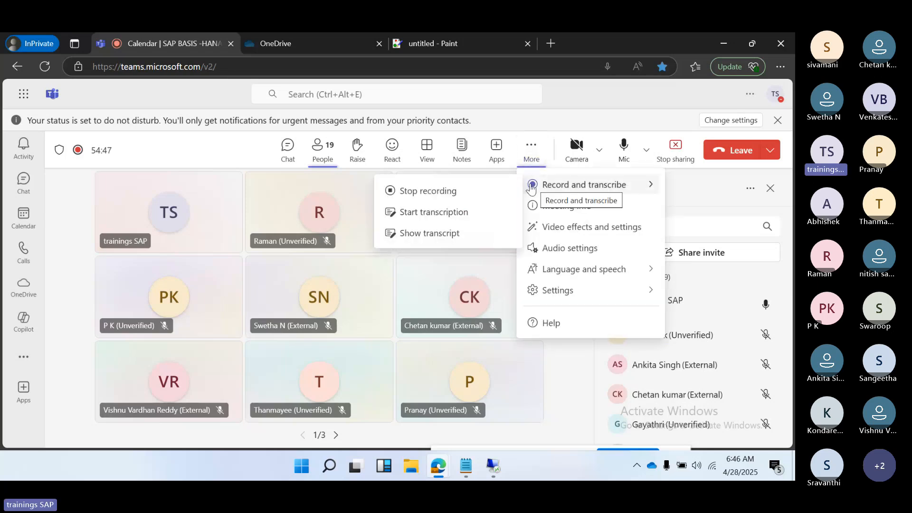
click(449, 191)
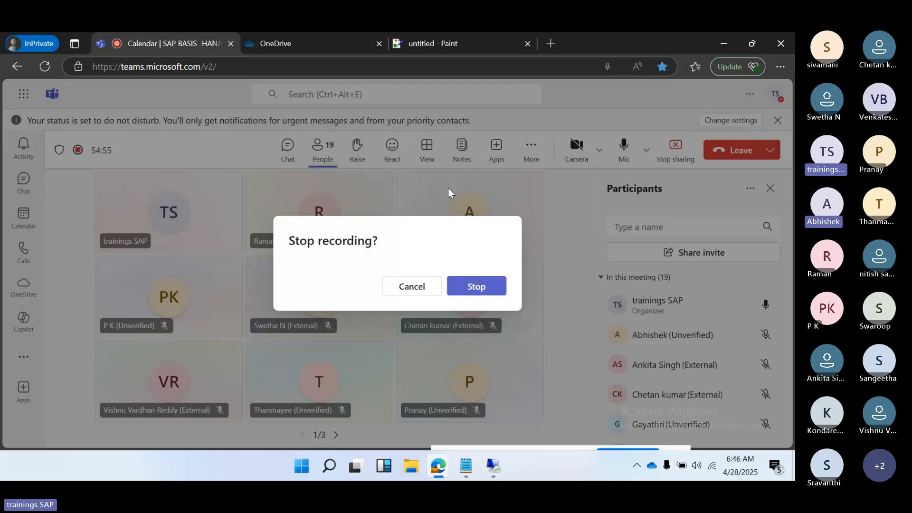